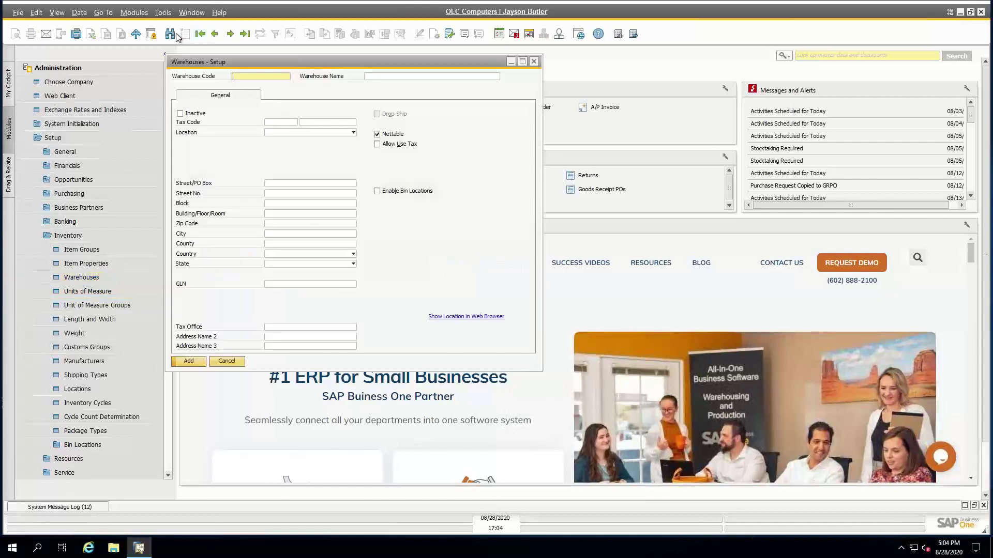
Step: Search all warehouse records with the wildcard * and open warehouse 06, Amazon Warehouse
left_click(170, 33)
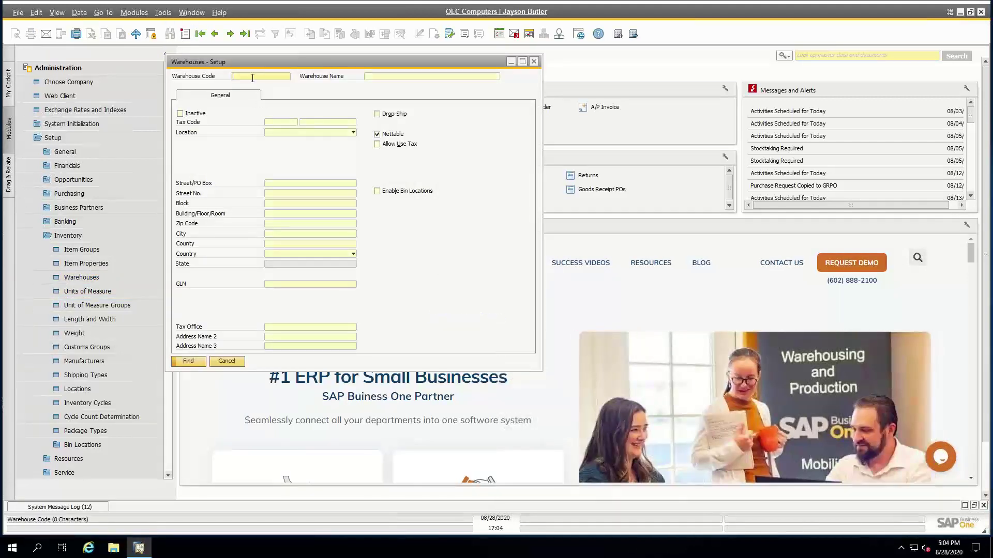
type("*")
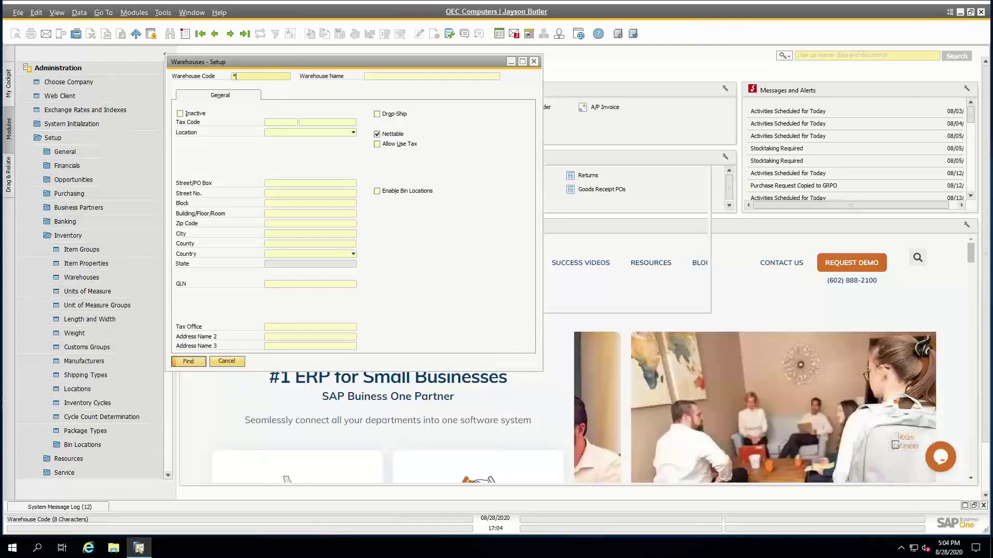
key("Tab")
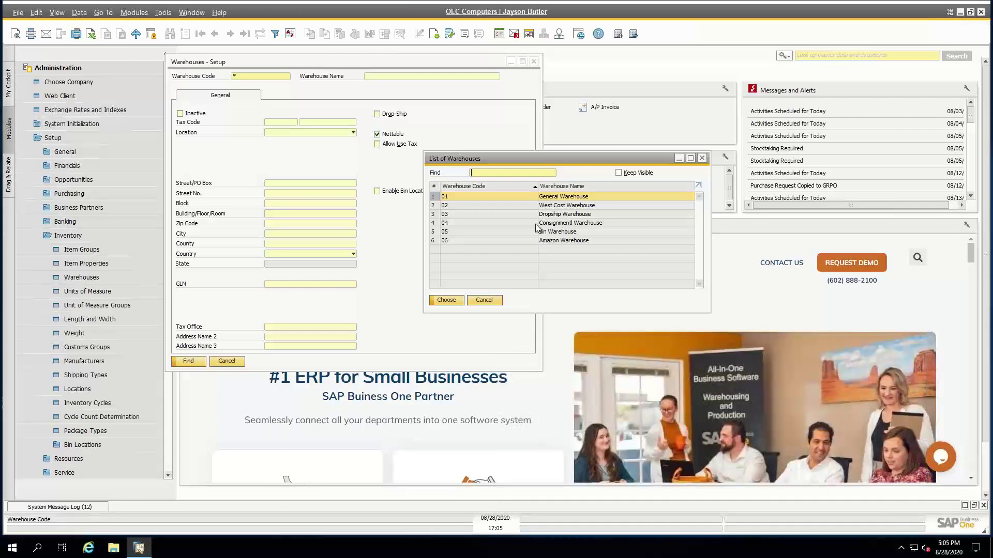
left_click(512, 241)
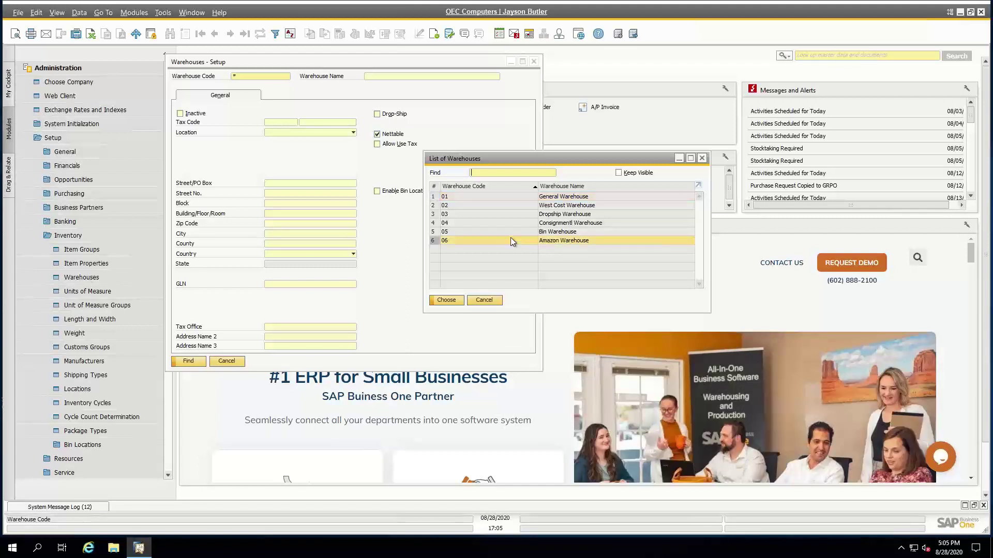
double_click(510, 239)
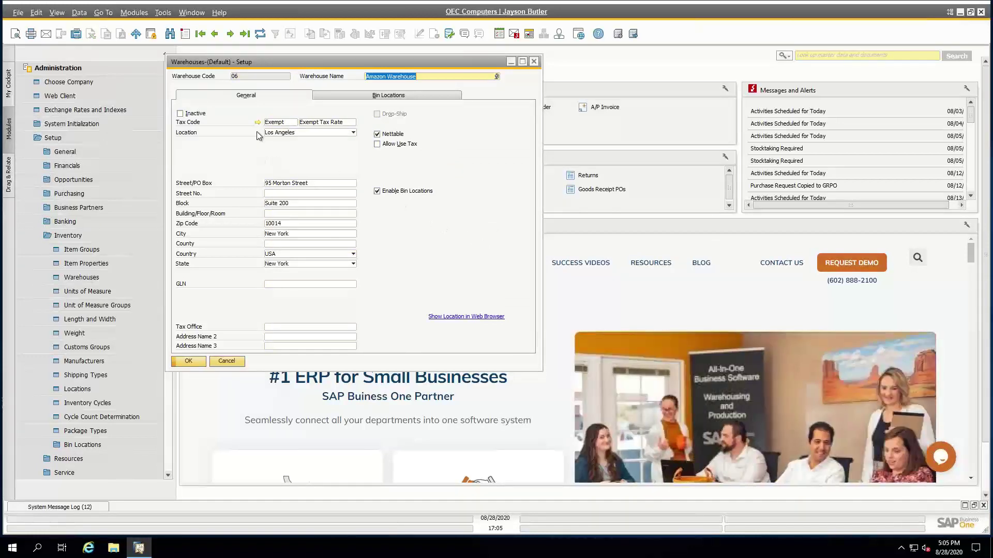
Step: Review the Amazon Warehouse's tax code and available locations, keeping Los Angeles as the location
left_click_drag(294, 69, 352, 66)
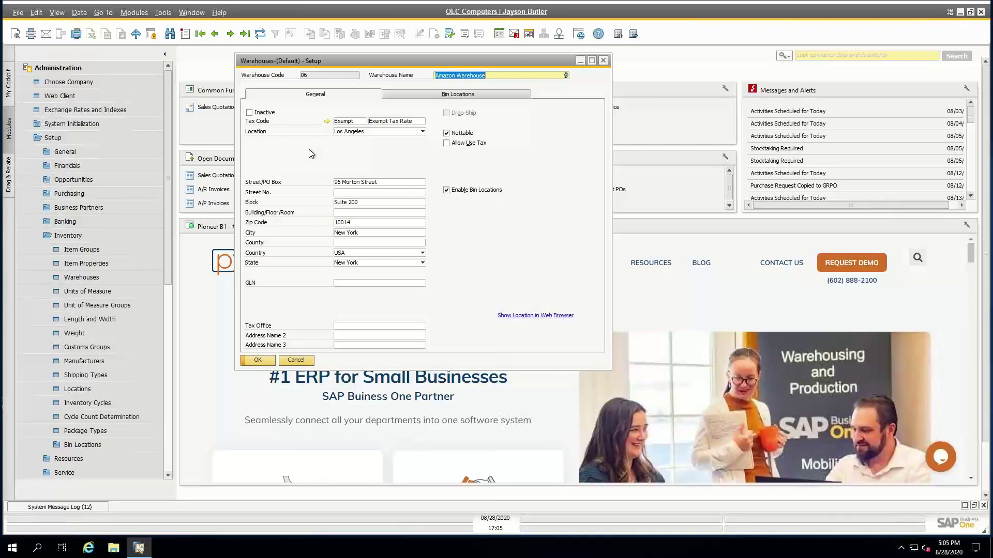
left_click(351, 122)
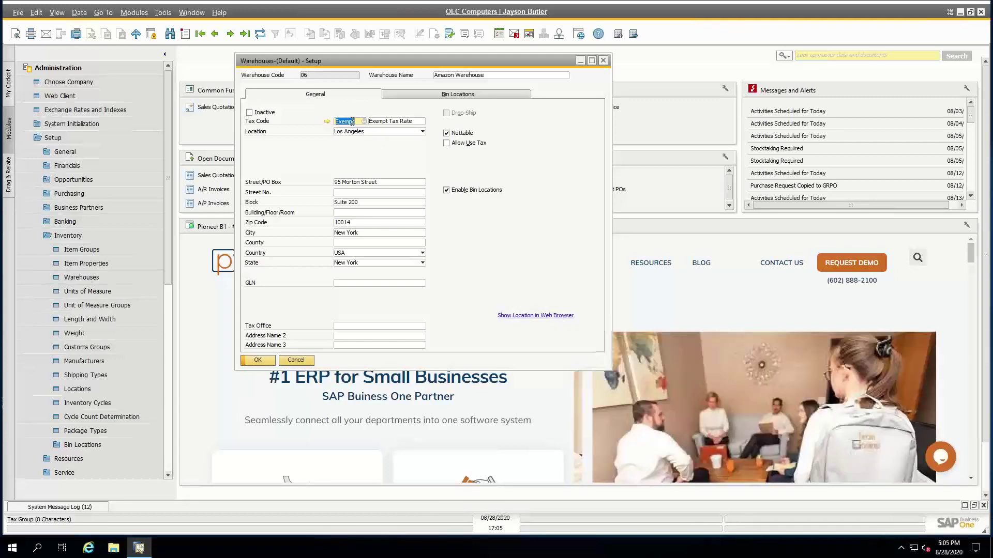
left_click(352, 132)
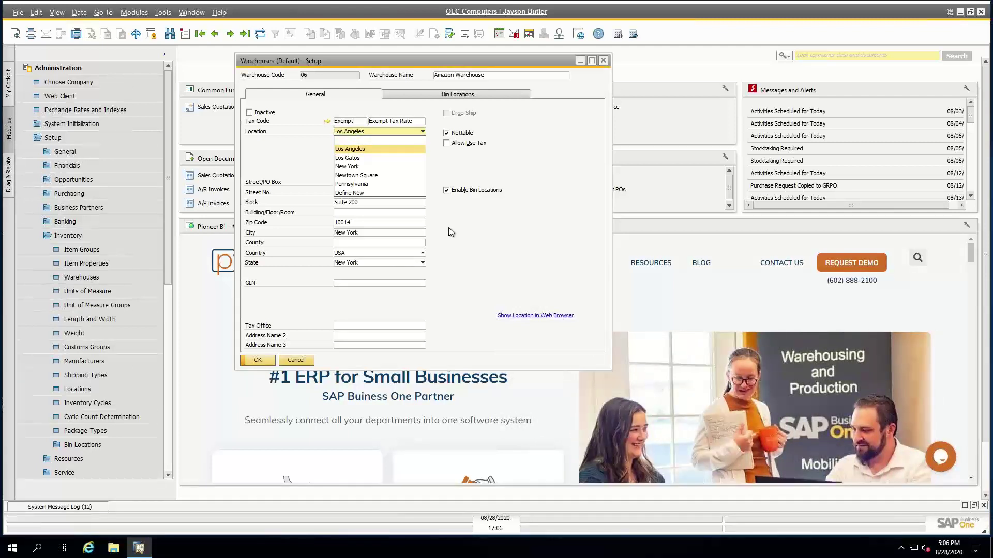
left_click(341, 151)
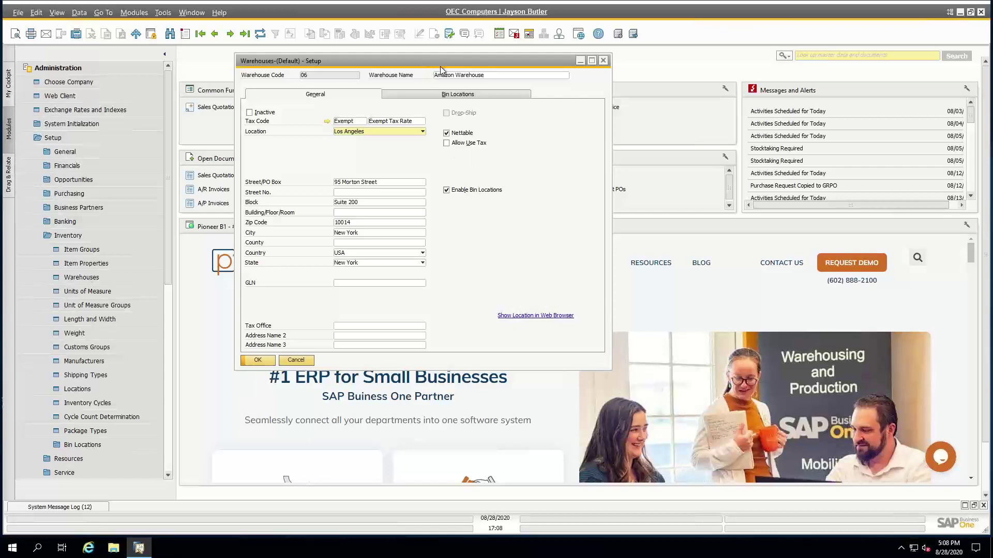
left_click_drag(441, 68, 563, 79)
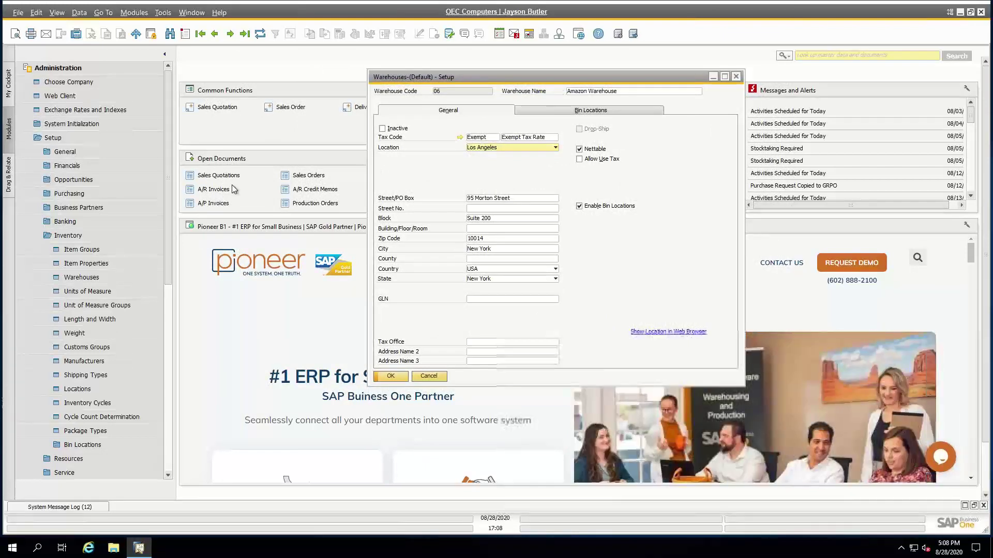
Step: Open the item-related inventory options in the system's General Settings to review the default warehouse setup
left_click(91, 128)
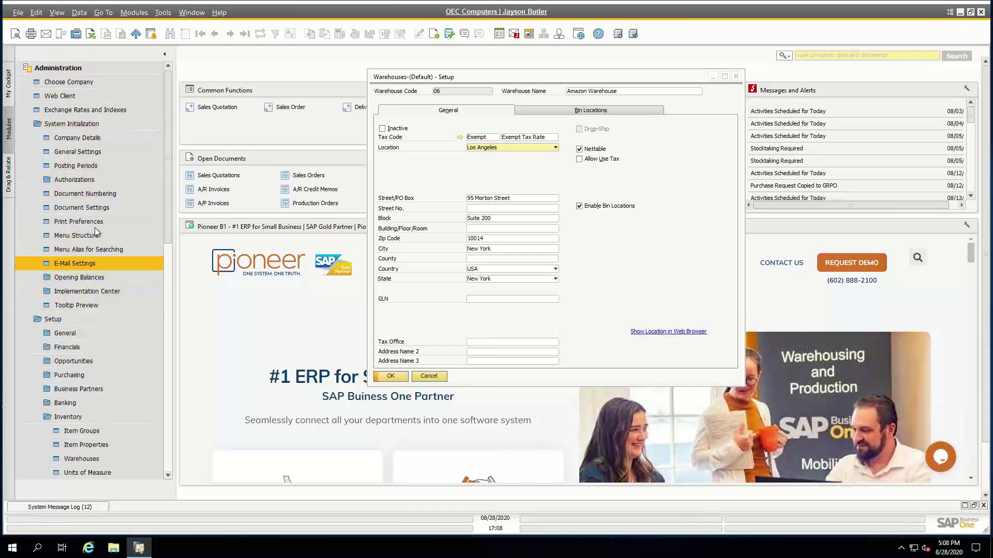
left_click(91, 153)
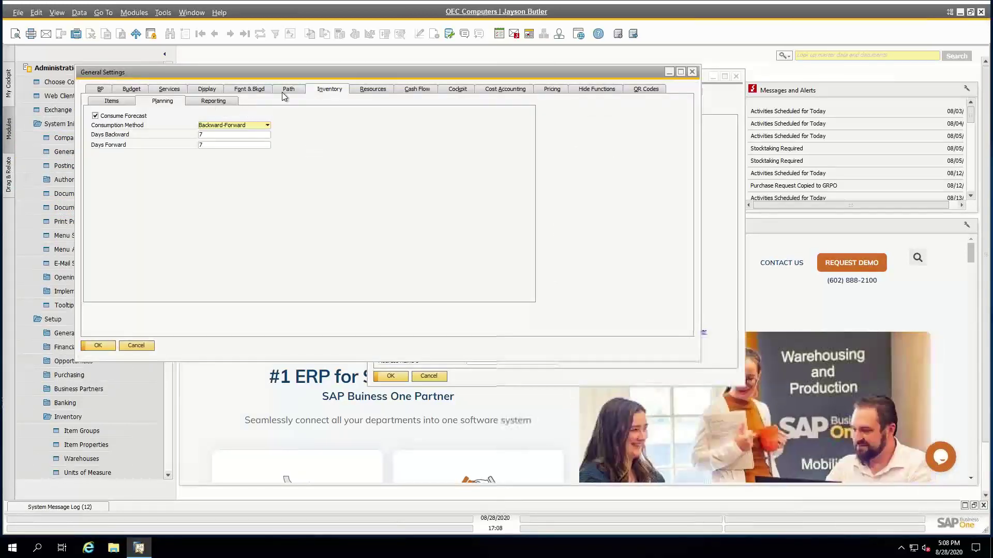
left_click(120, 103)
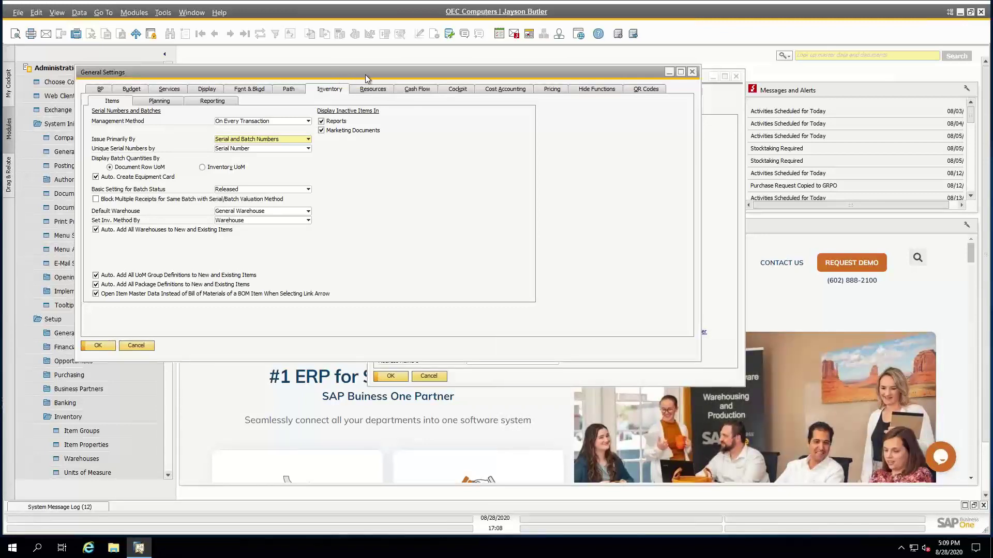
left_click_drag(366, 78, 556, 72)
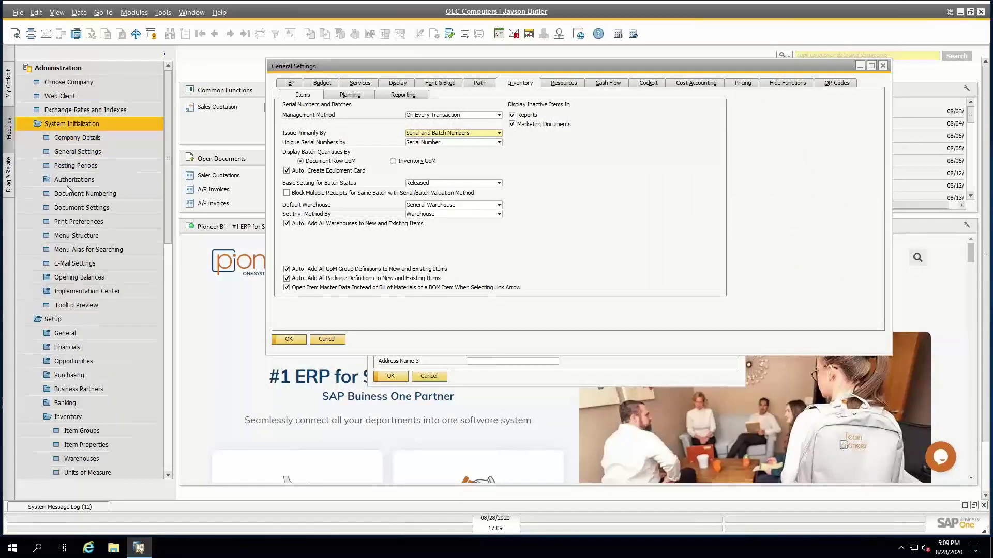
Step: Open the user setup and find the user record whose code starts with "man"
left_click(70, 334)
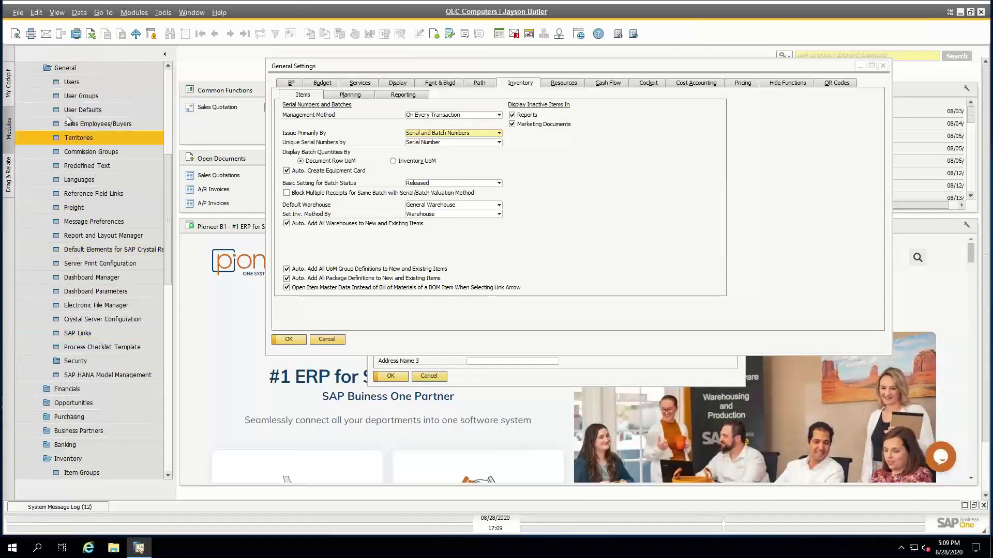
left_click(77, 84)
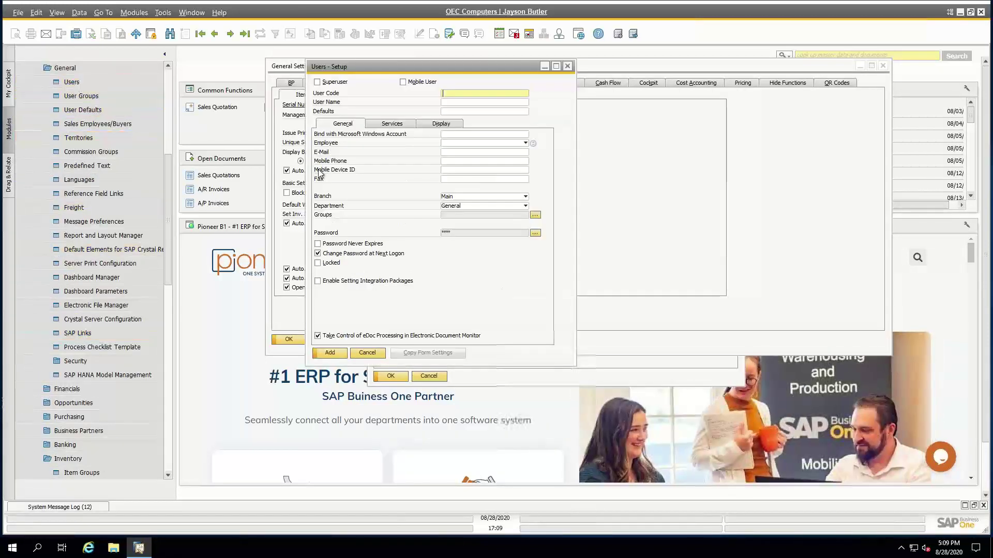
left_click(170, 34)
left_click(454, 92)
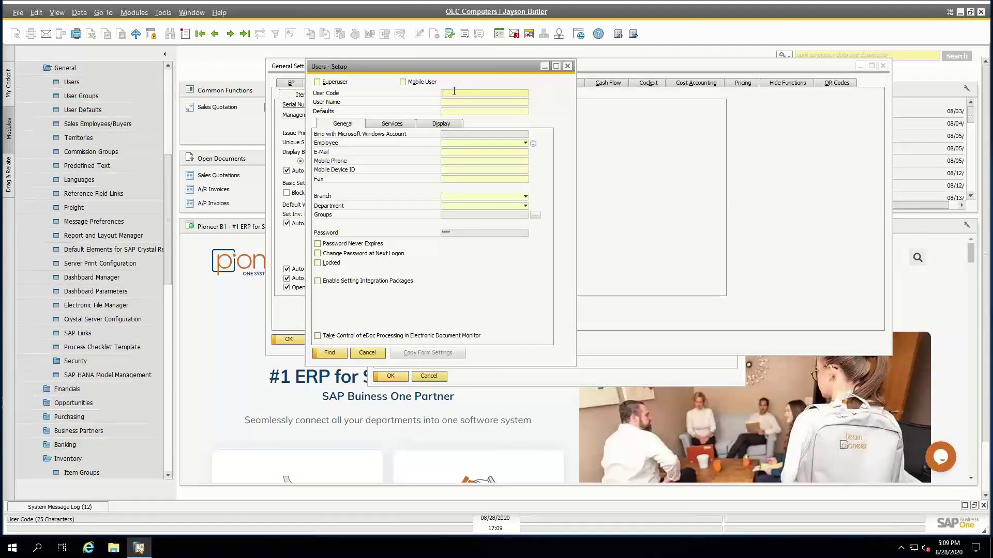
type("man")
key("Return")
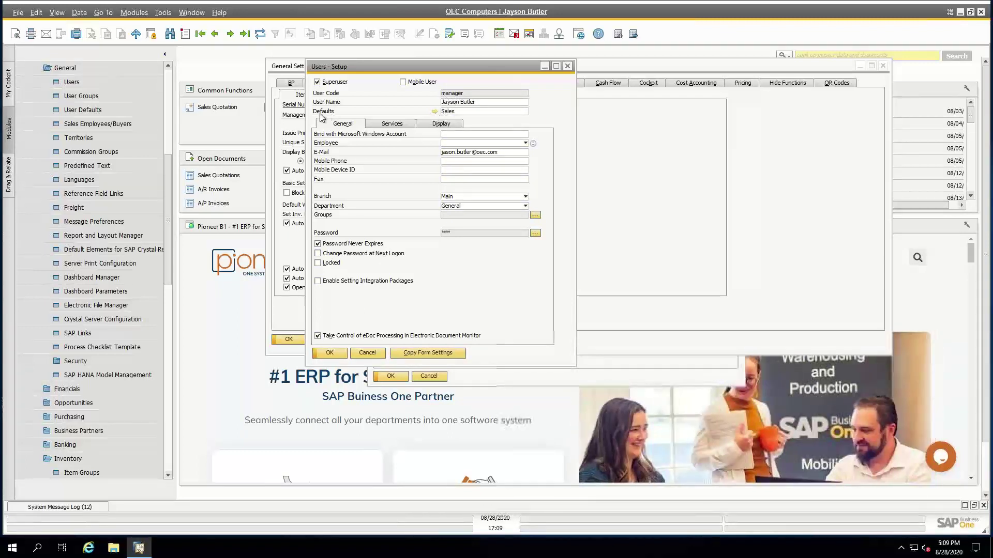
Step: Check the default warehouse in the Sales user defaults assigned to the manager user, and close both records
left_click(434, 112)
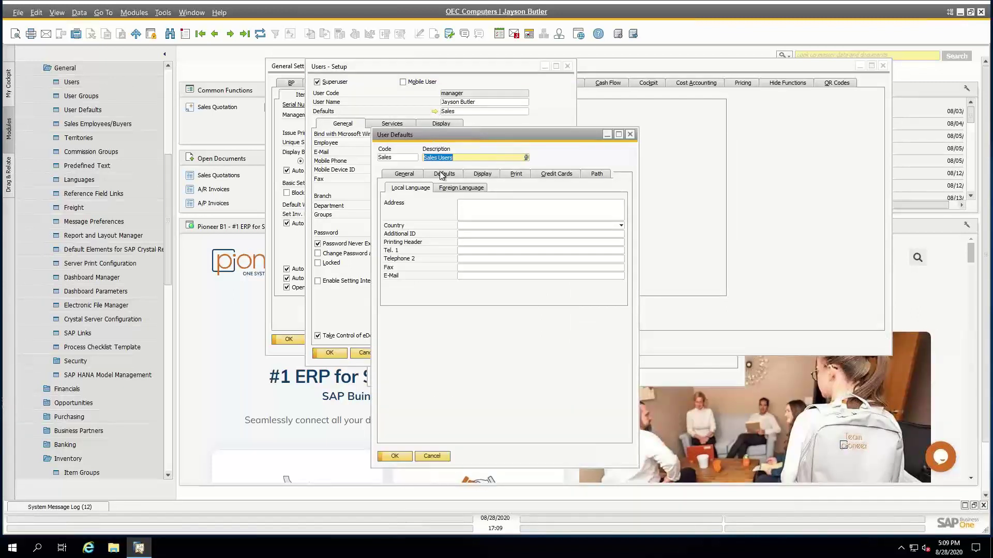
left_click(444, 174)
left_click(468, 264)
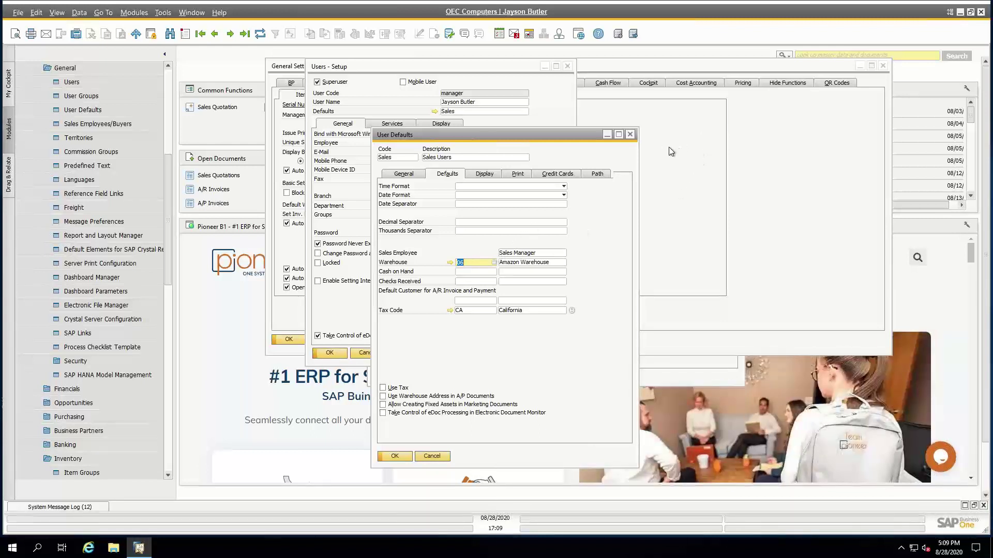
left_click(630, 135)
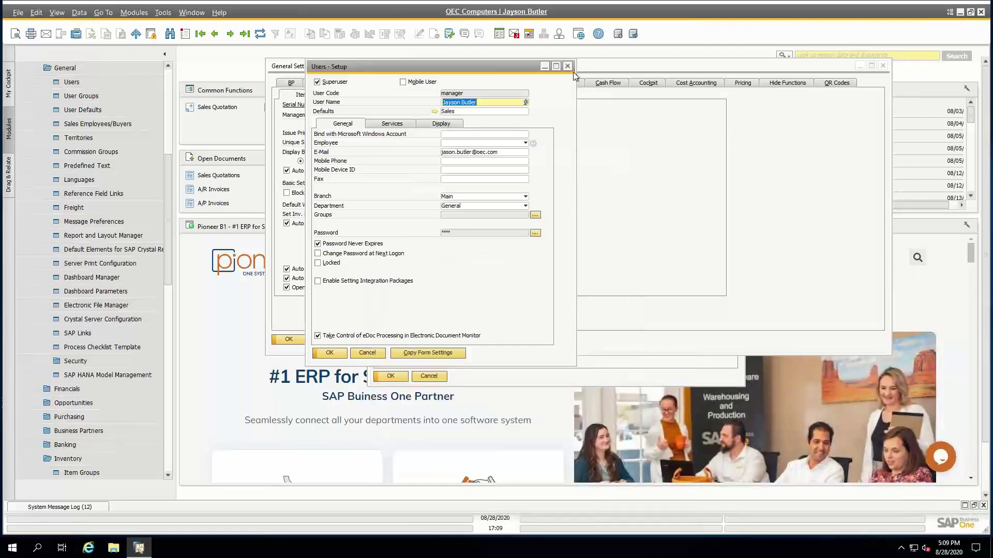
left_click(568, 66)
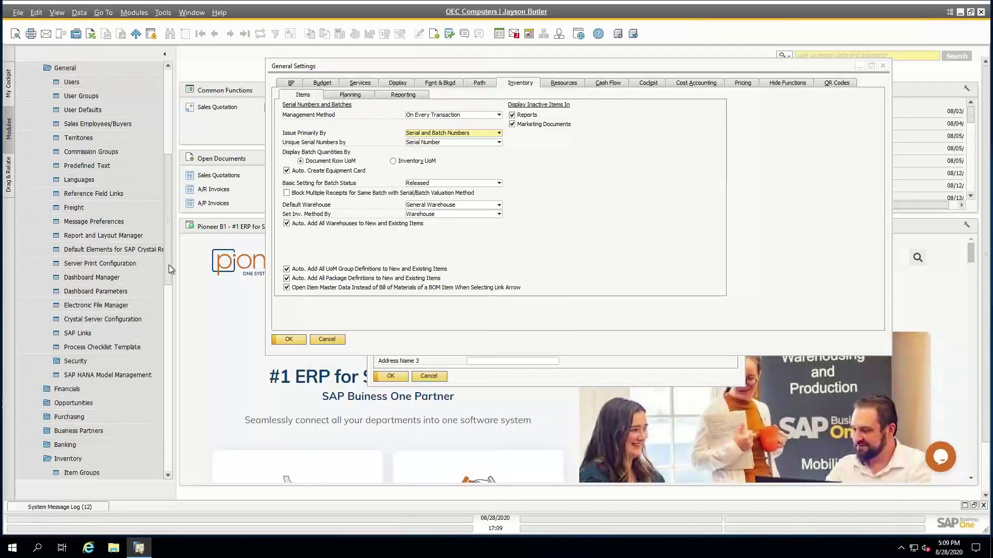
Step: Open the Item Master Data record for item A00001 and display its inventory data by warehouse
scroll(171, 285, "down", 8)
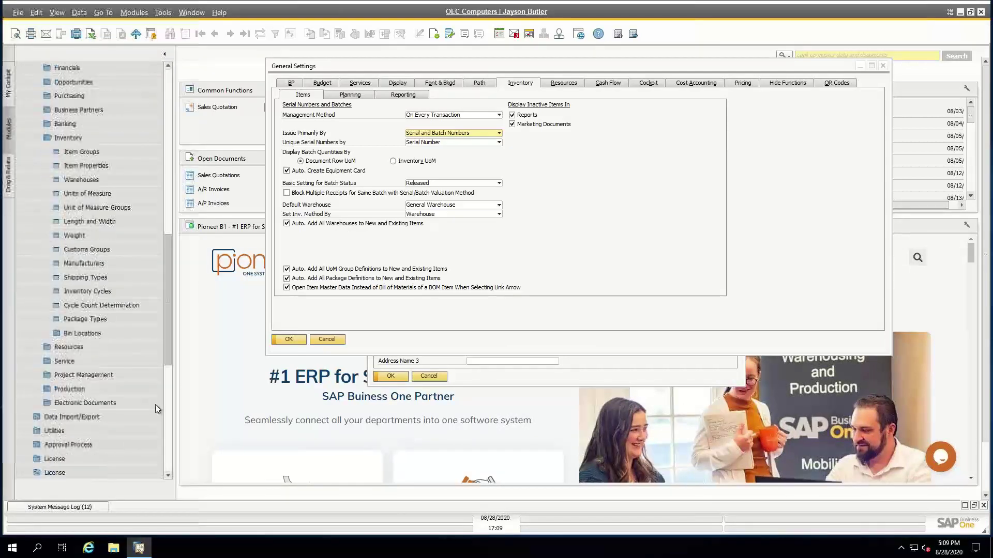
scroll(155, 405, "down", 7)
left_click(147, 473)
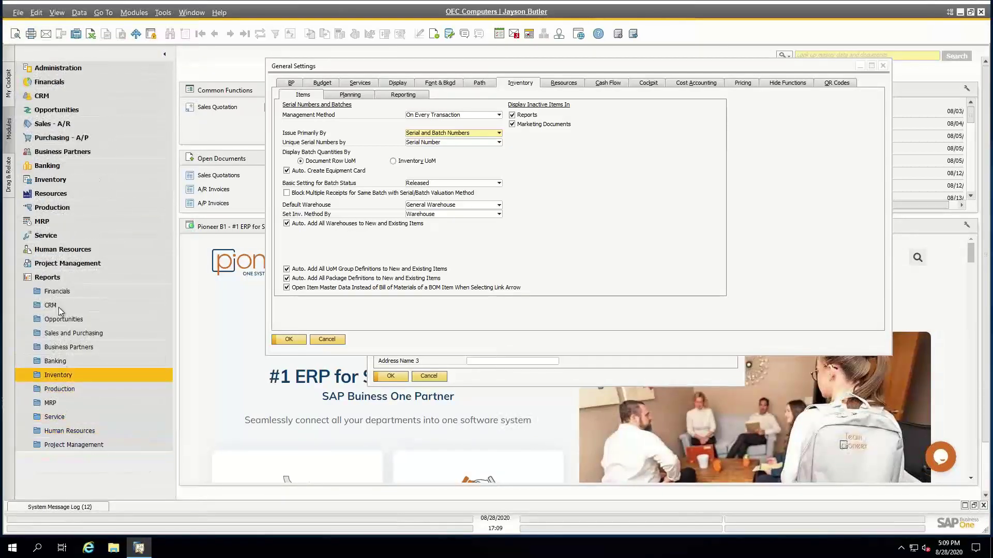
left_click(62, 179)
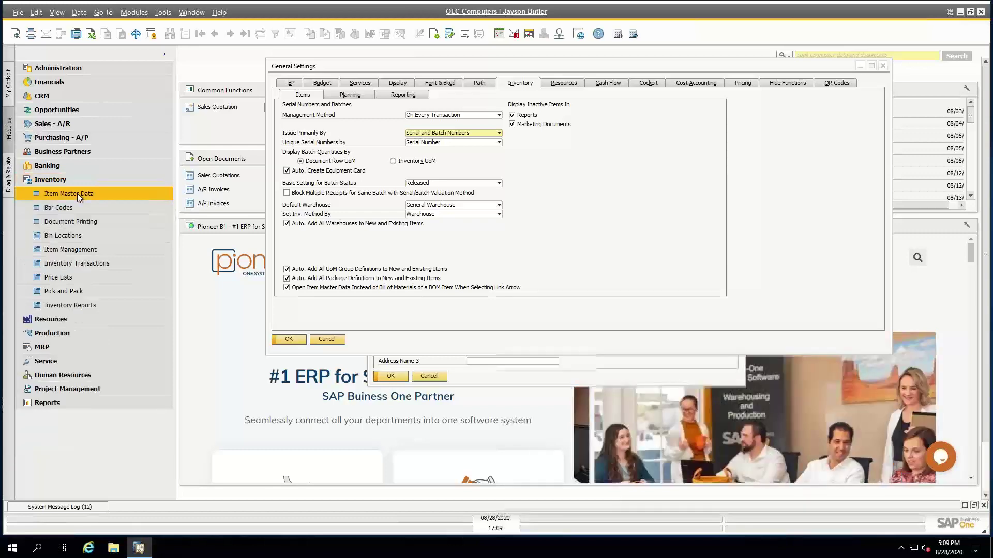
left_click(76, 194)
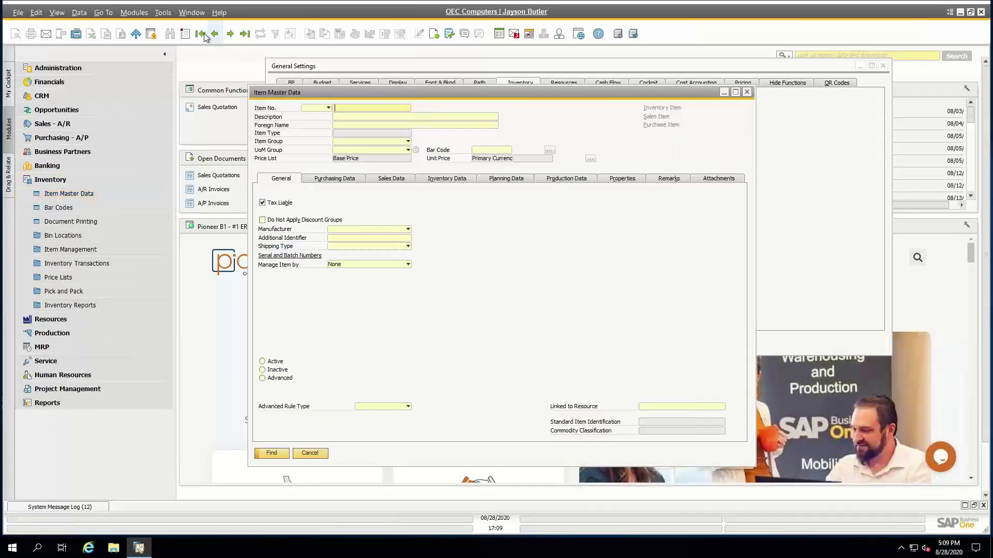
left_click(448, 179)
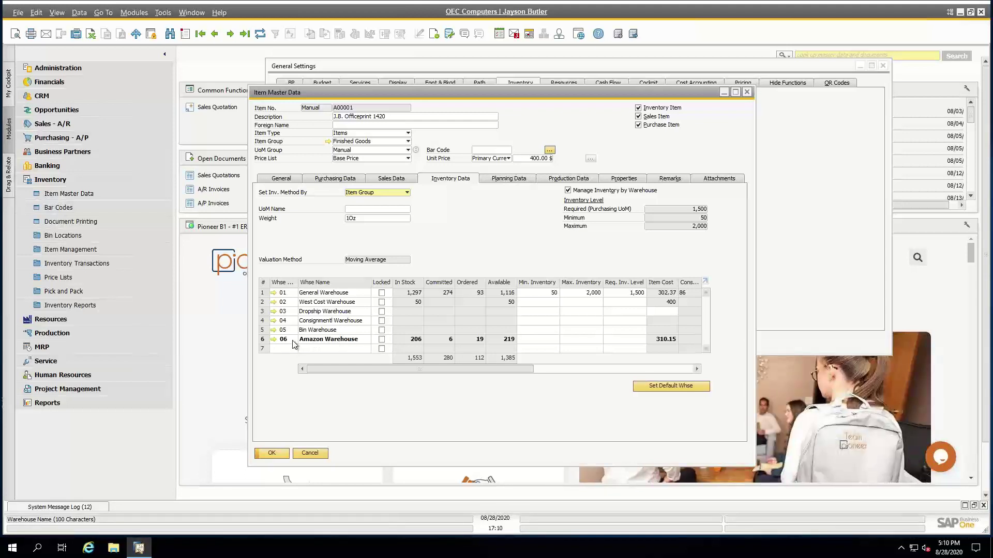
Step: Highlight item A00001's Amazon Warehouse row and arrange the record beside General Settings to compare their warehouse options
left_click(263, 339)
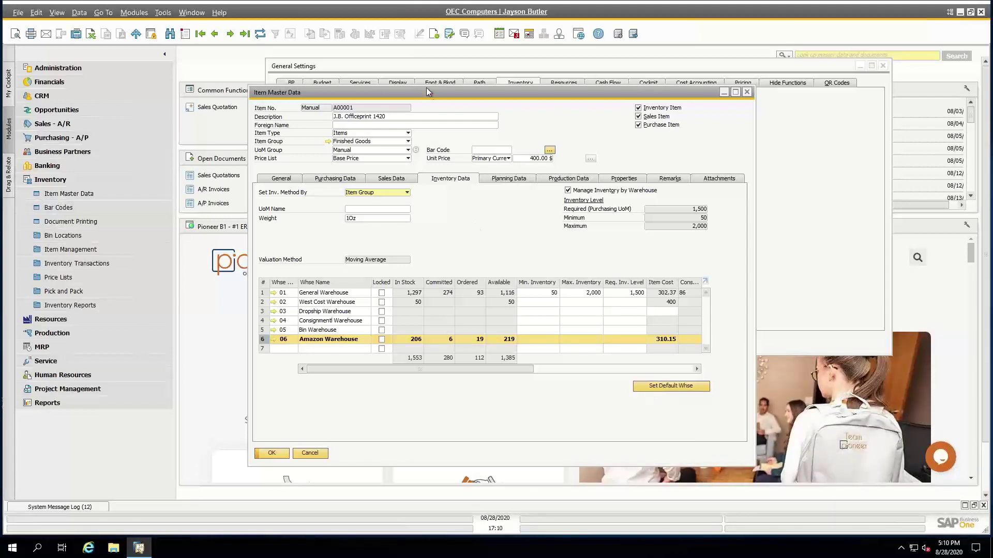
left_click_drag(430, 92, 432, 93)
left_click_drag(495, 103, 676, 85)
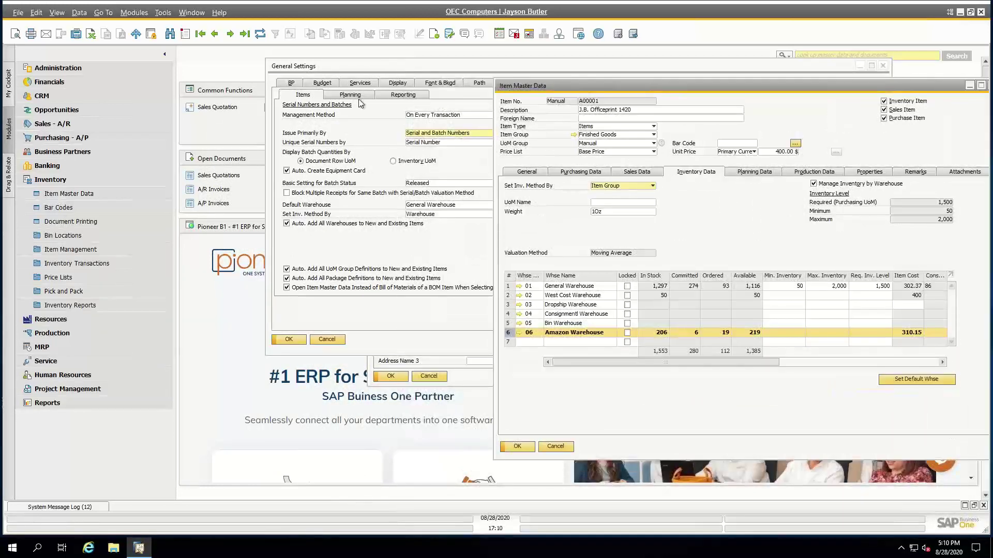
left_click(337, 238)
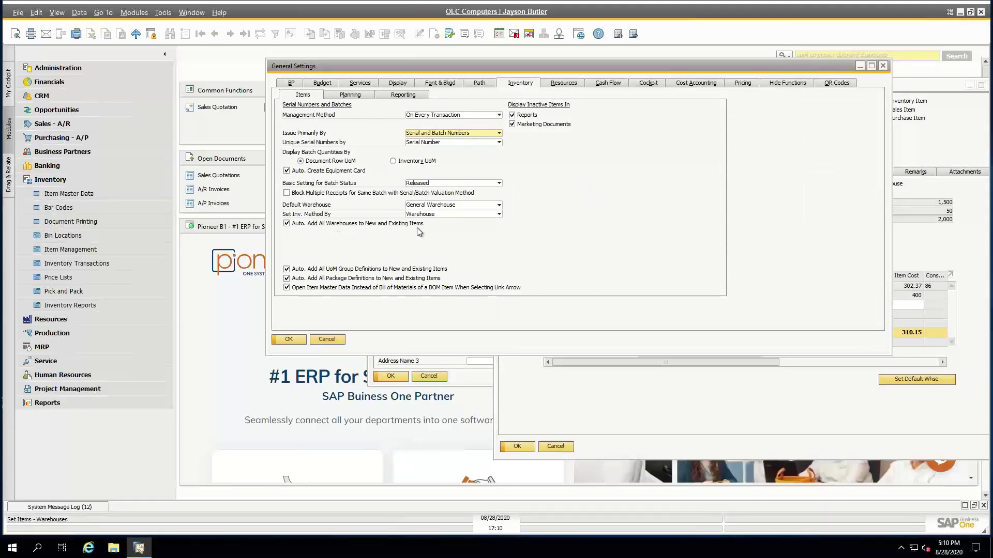
left_click_drag(402, 73, 287, 73)
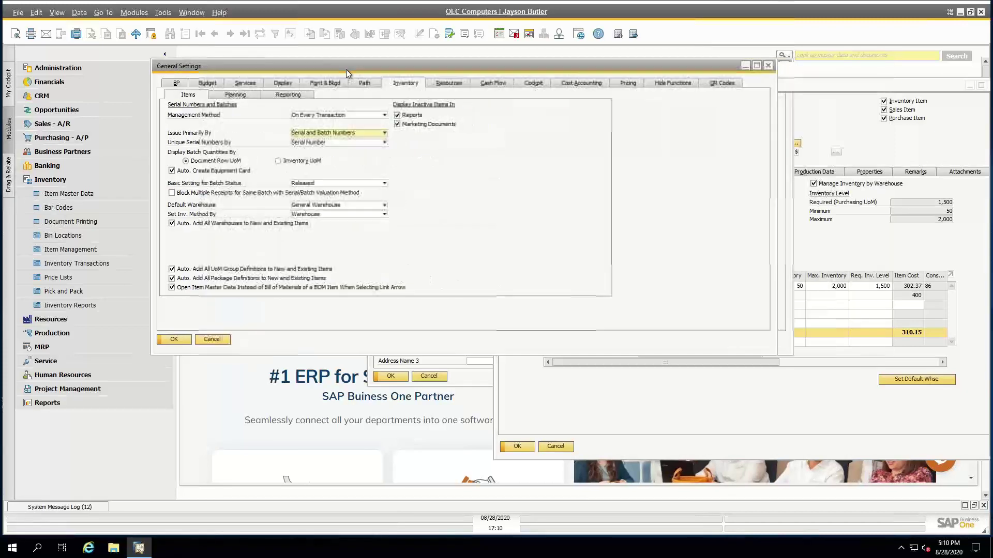
left_click(610, 379)
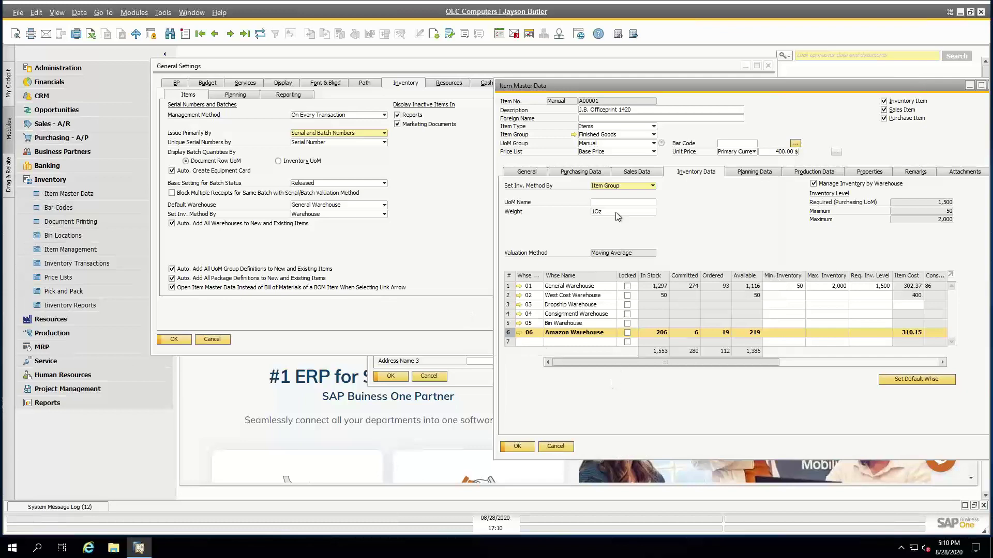
left_click_drag(604, 86, 524, 77)
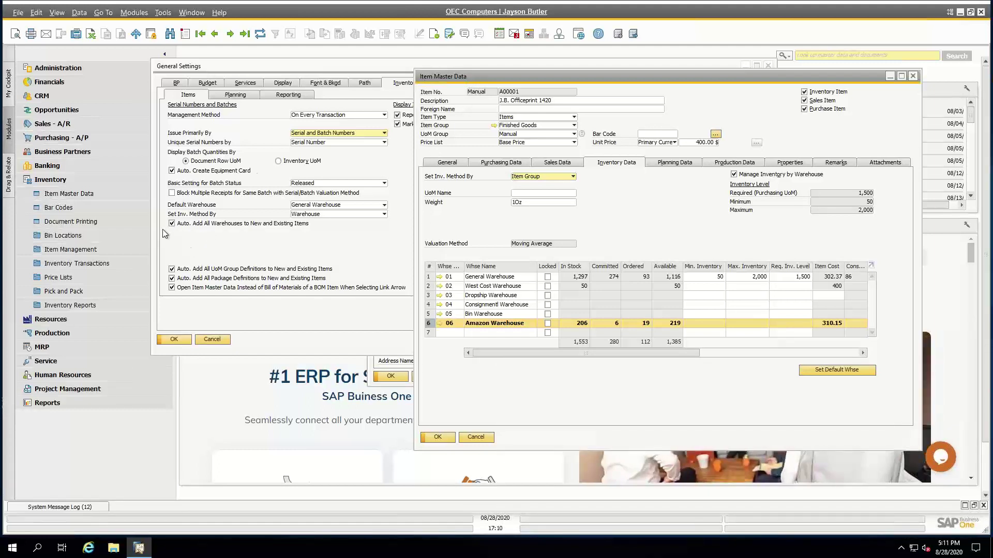
Step: Check the warehouse list on a blank new item record and return to item A00001
left_click(185, 34)
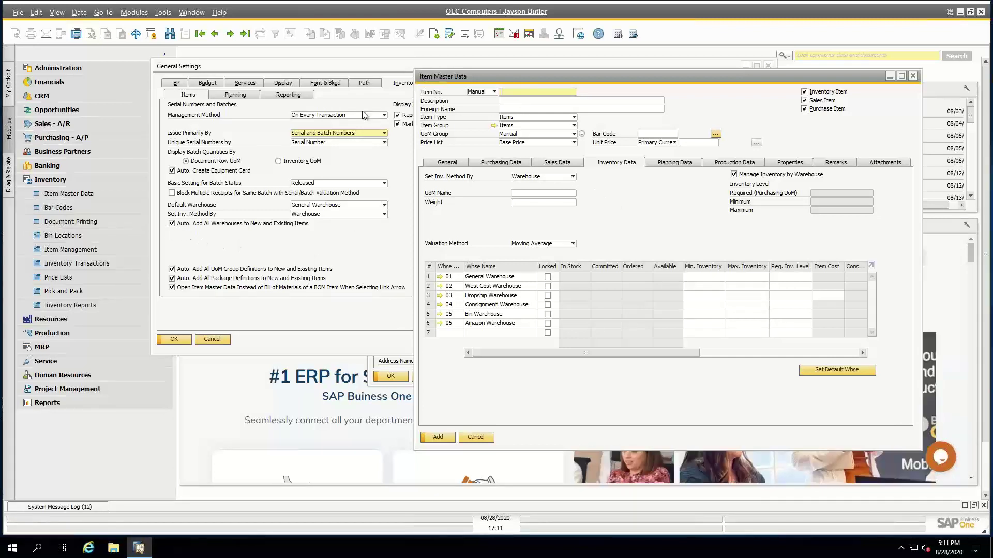
left_click(200, 33)
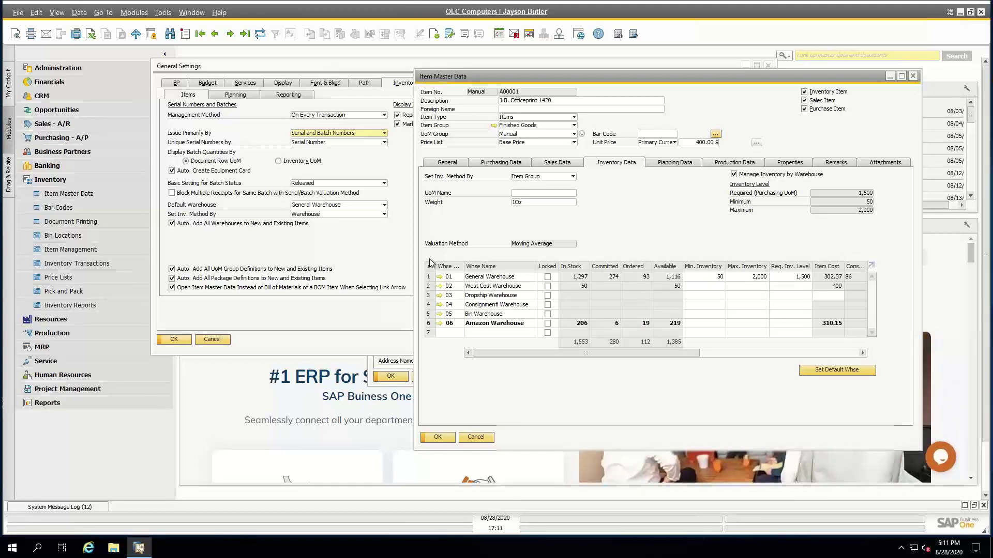
Step: Set item A00001's inventory method to Warehouse and update the record
left_click(601, 77)
left_click_drag(554, 78, 546, 79)
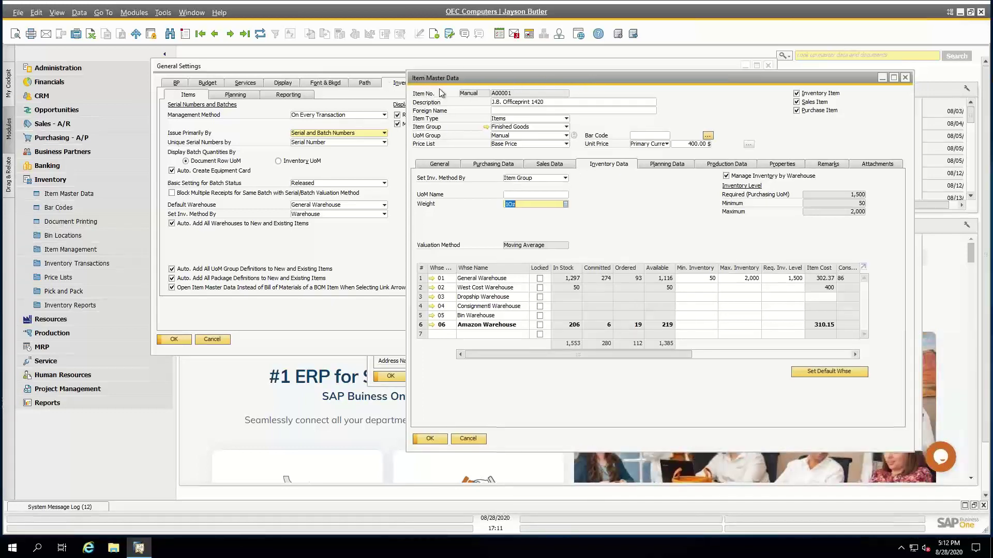
left_click_drag(440, 89, 340, 66)
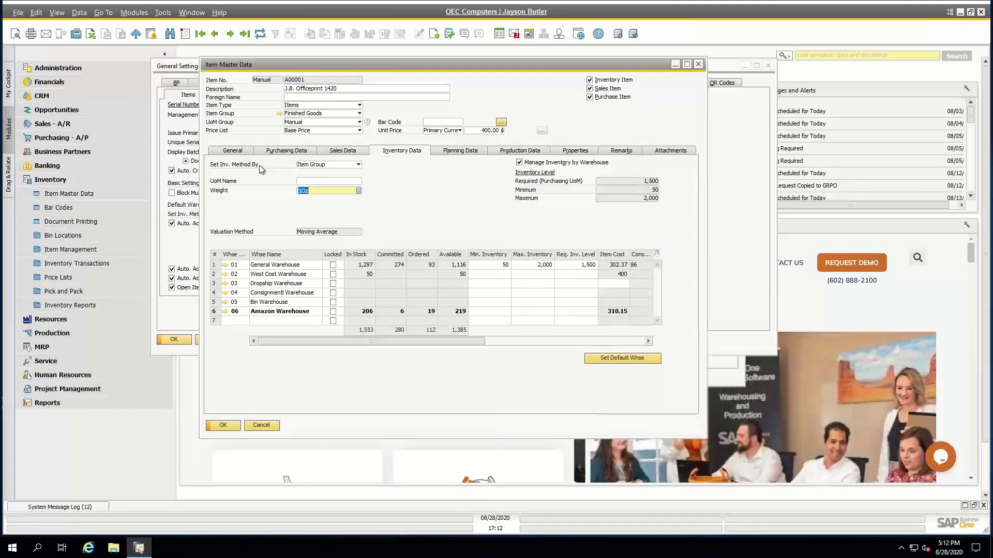
left_click(322, 164)
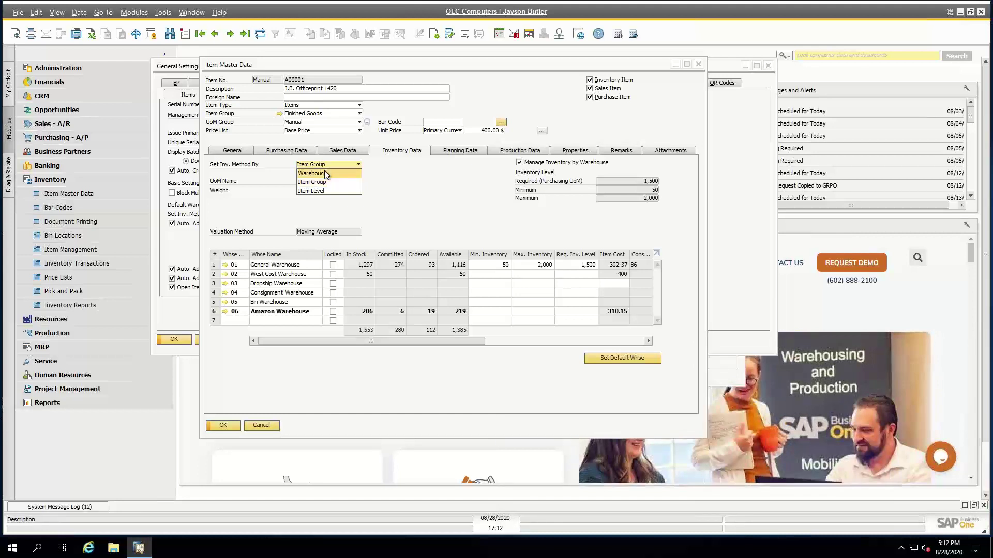
left_click(324, 174)
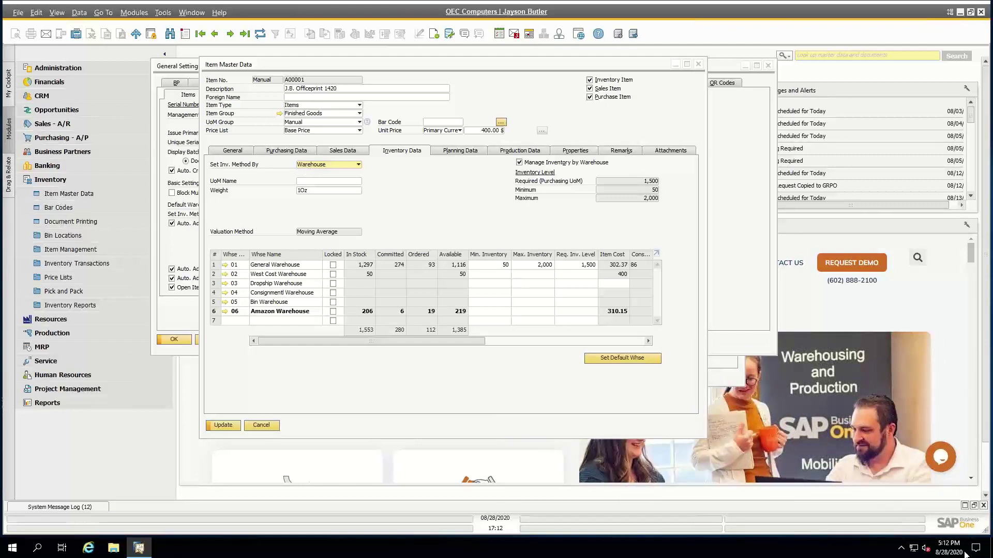
left_click(221, 425)
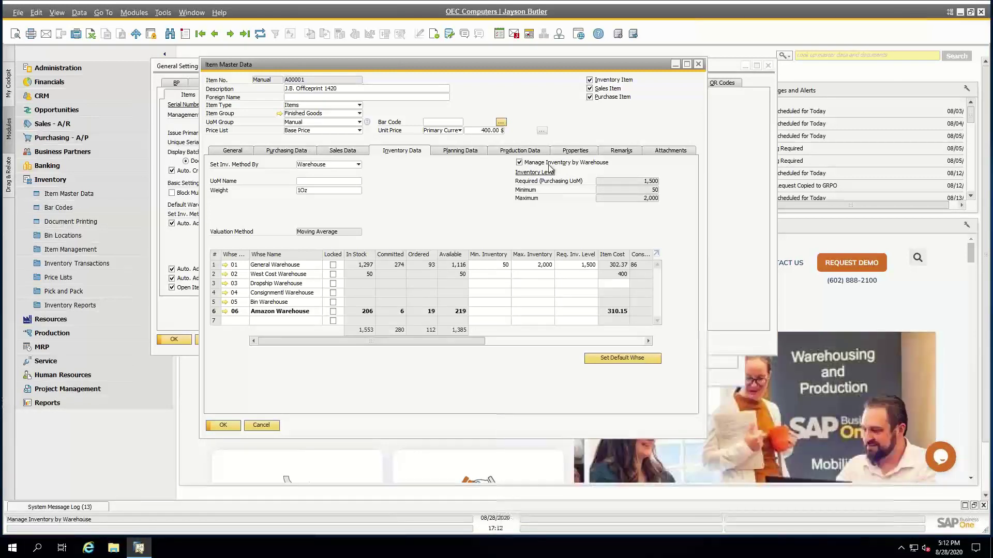
Step: Turn Manage Inventory by Warehouse off and back on for item A00001, and select General Warehouse's minimum inventory level
left_click(519, 163)
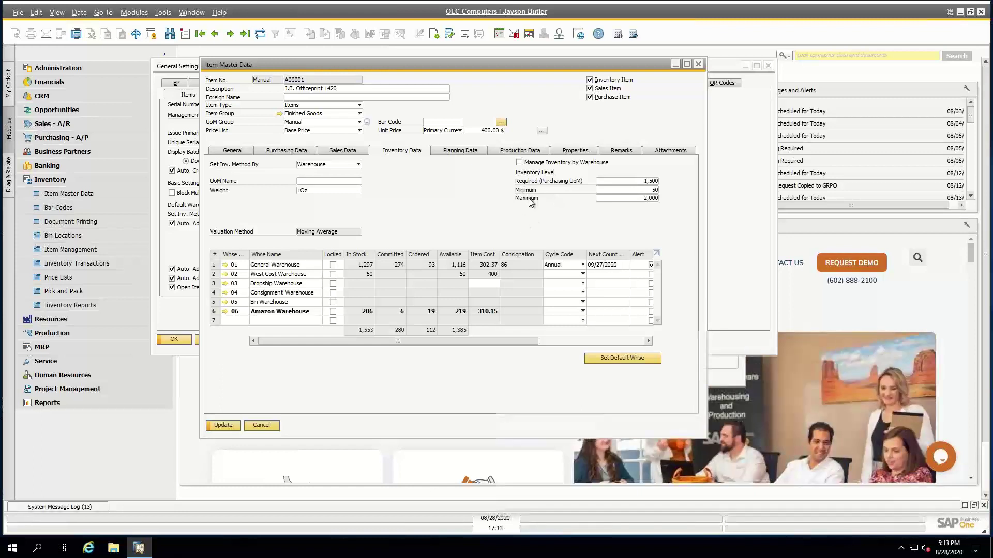
left_click(519, 163)
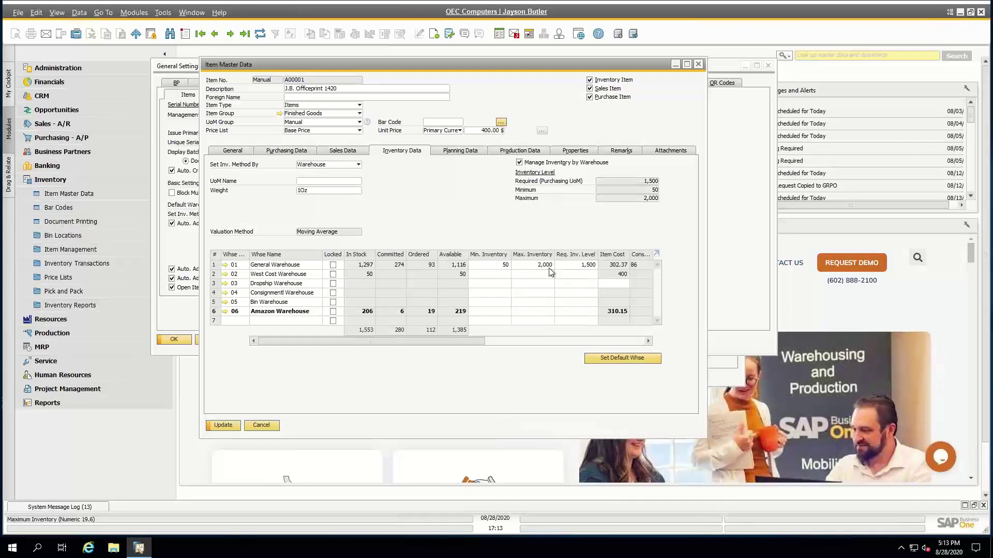
left_click(498, 265)
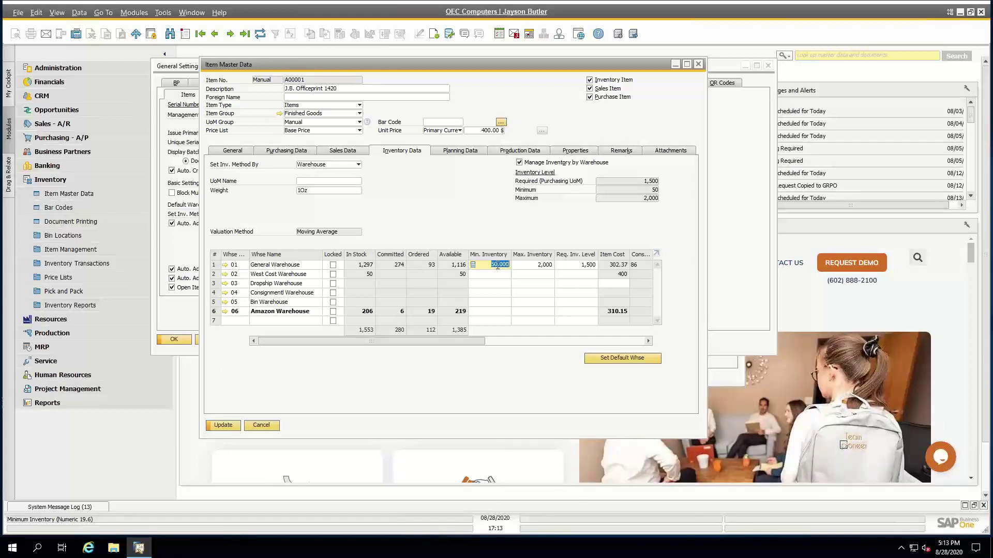
Step: View the 07/14/2020 Minimum Stock Deviation alert, and check General Warehouse's maximum and required inventory levels on item A00001
left_click(519, 38)
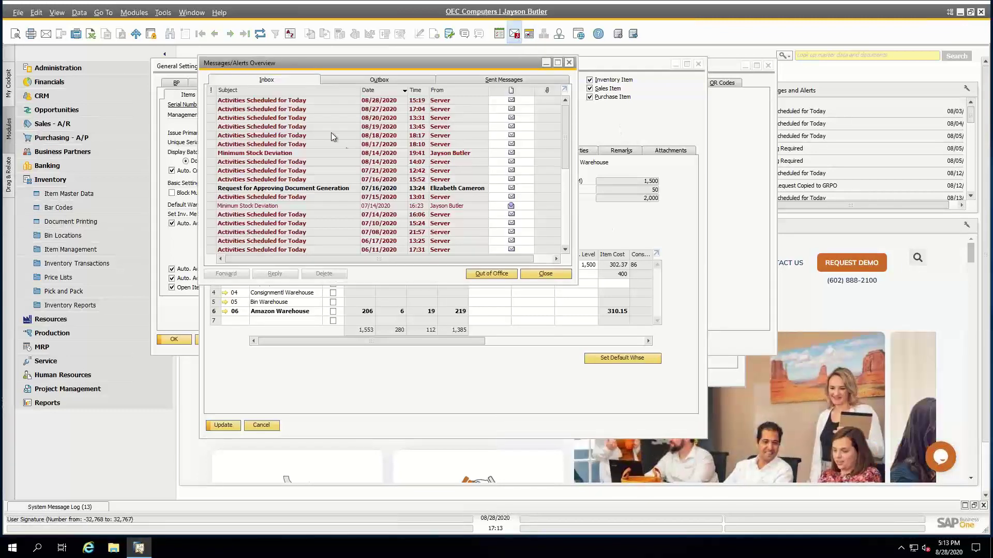
left_click(274, 206)
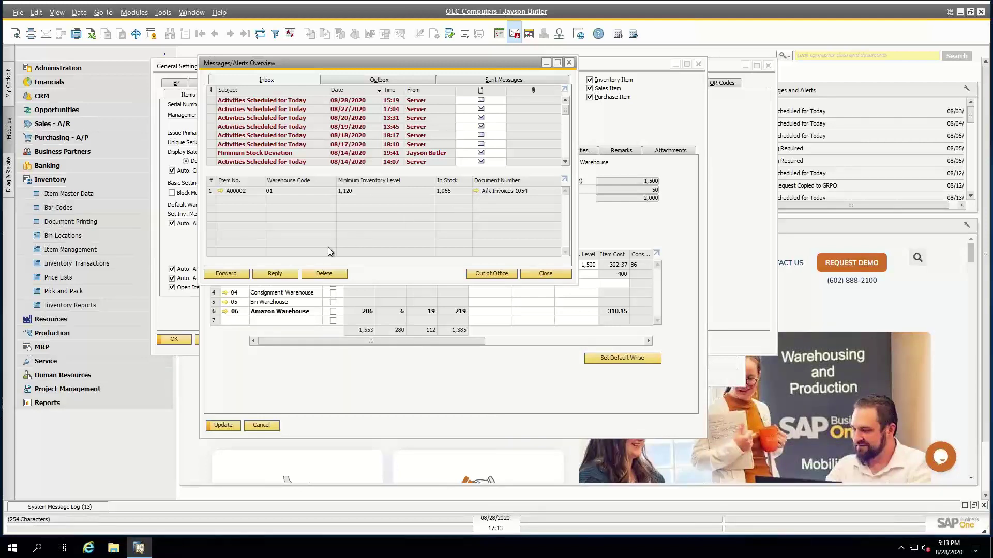
left_click(569, 64)
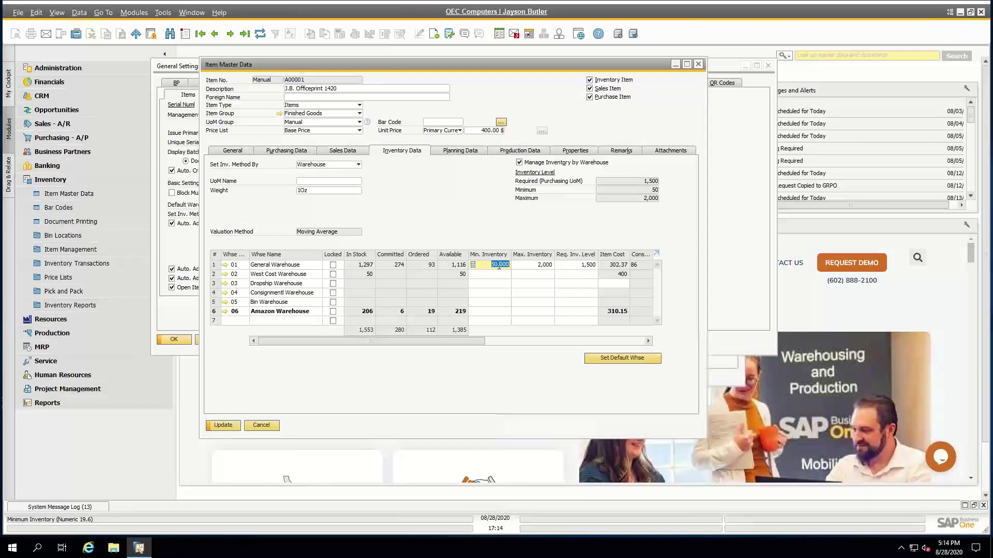
left_click(536, 265)
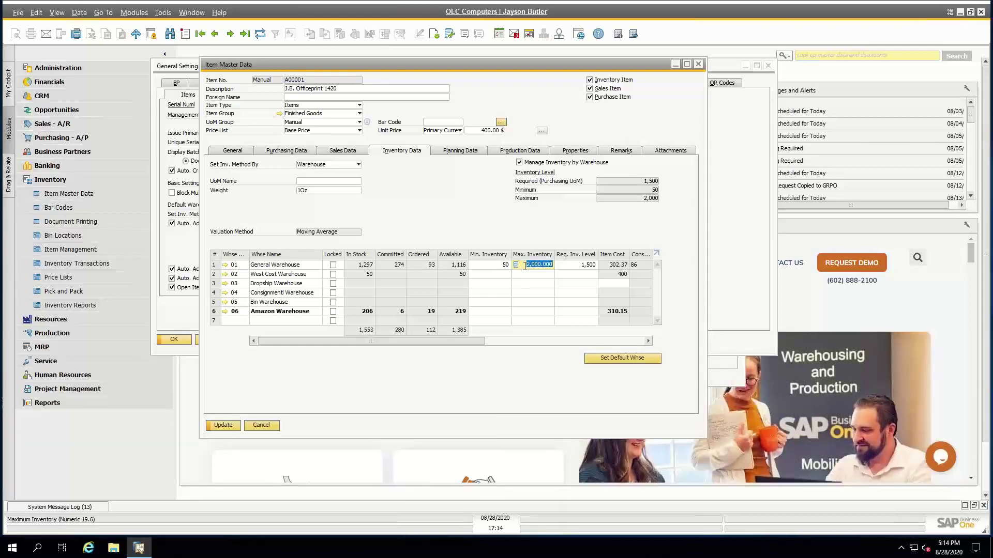
left_click(575, 269)
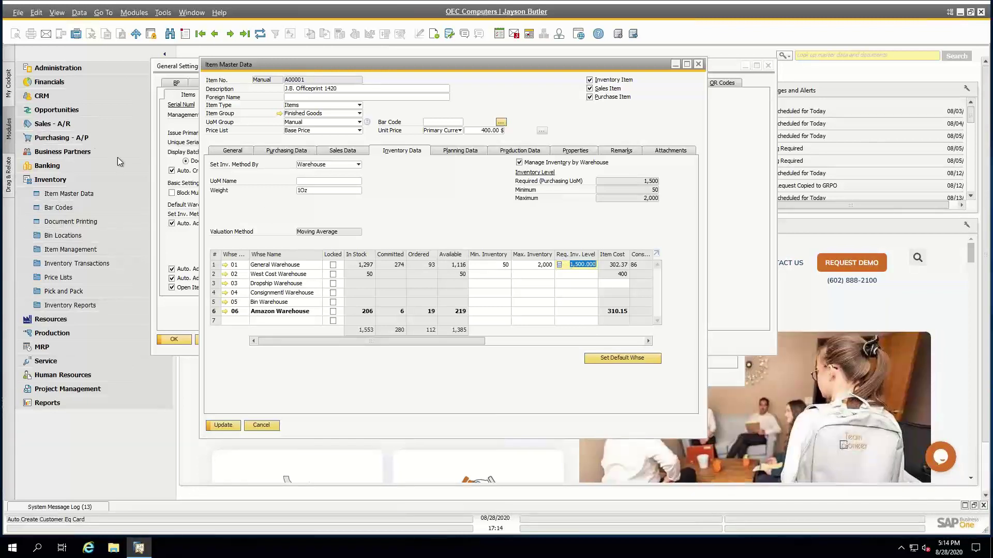
Step: Start a new purchase order for vendor V10000, Acme Associates
left_click(78, 138)
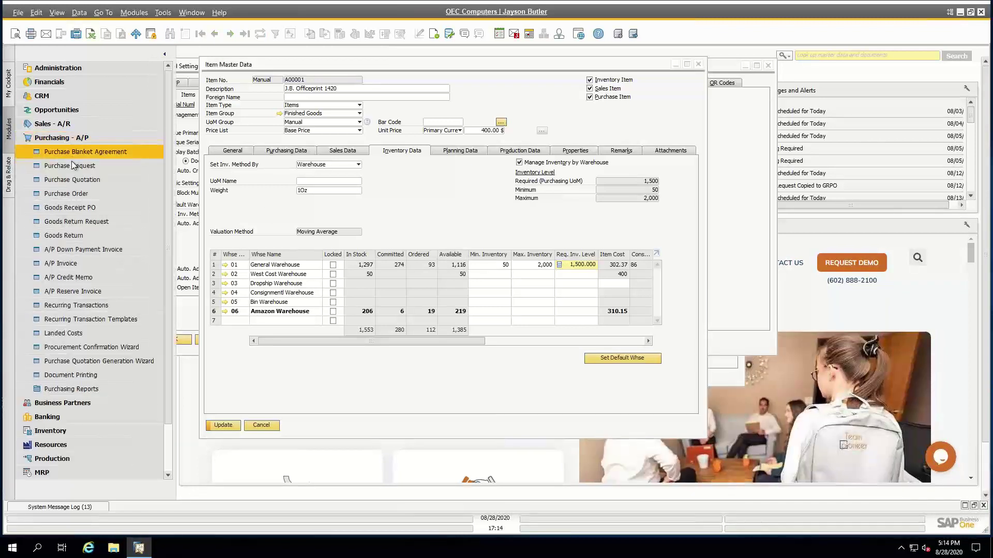
left_click(75, 193)
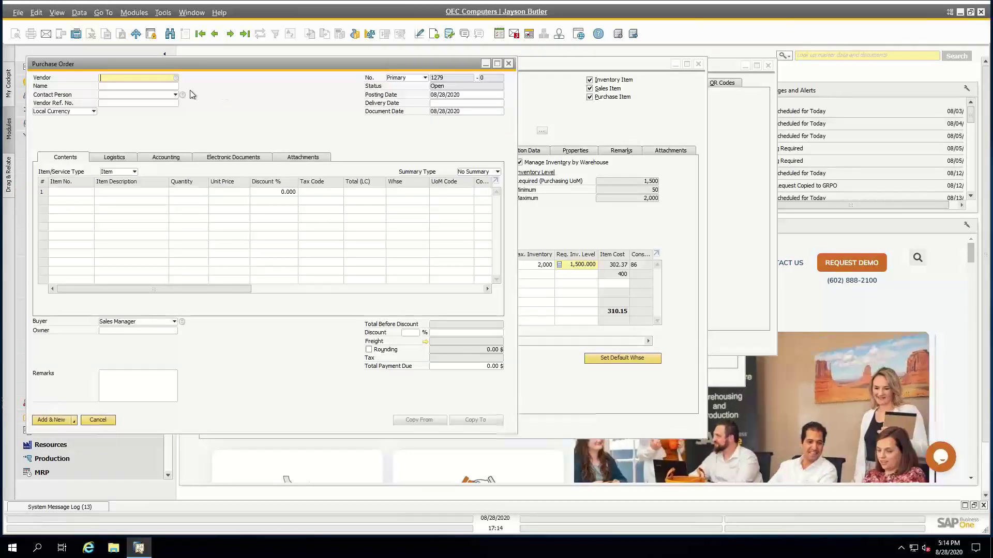
key("Tab")
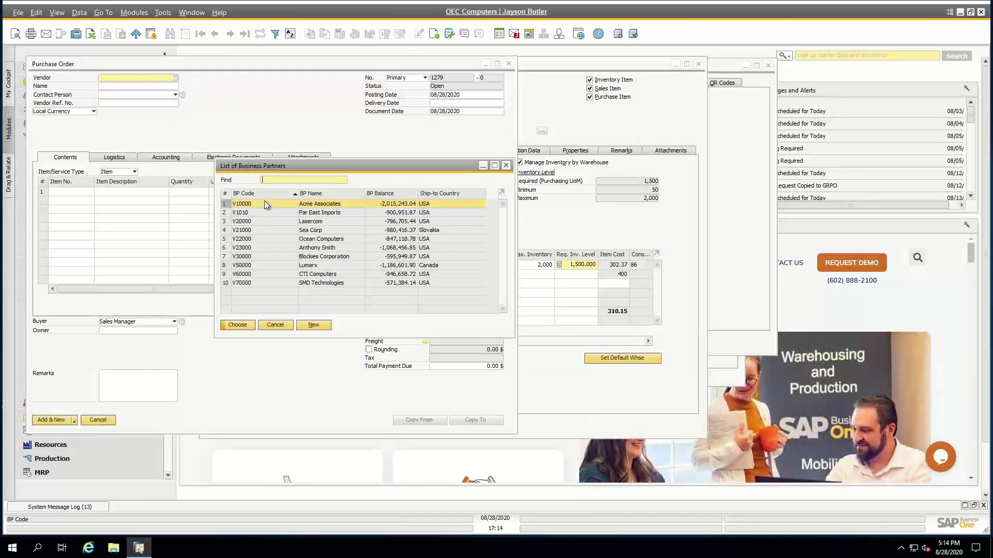
key("Return")
Step: Add item A00001 to the first line of the purchase order
left_click(74, 192)
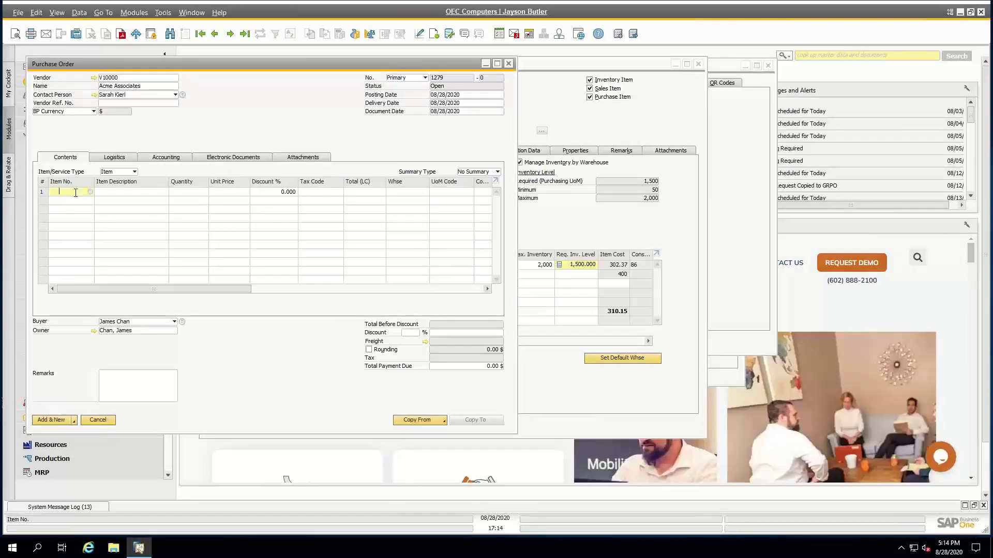
key("Tab")
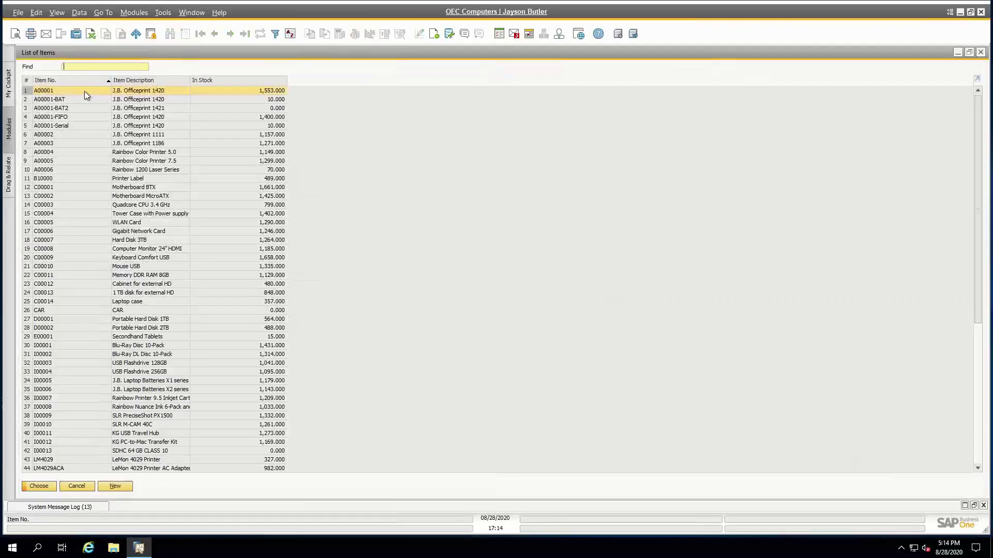
double_click(85, 91)
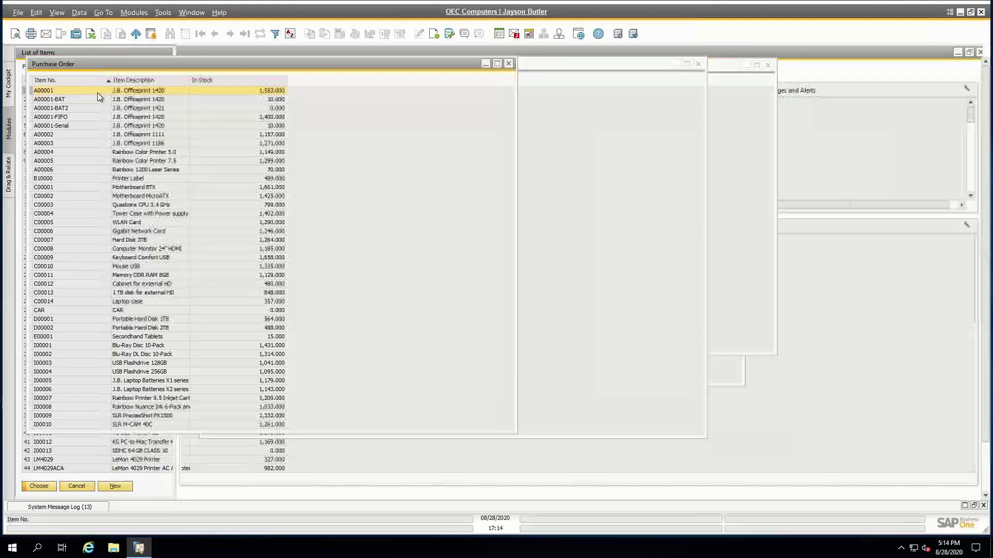
key("Tab")
key("Tab")
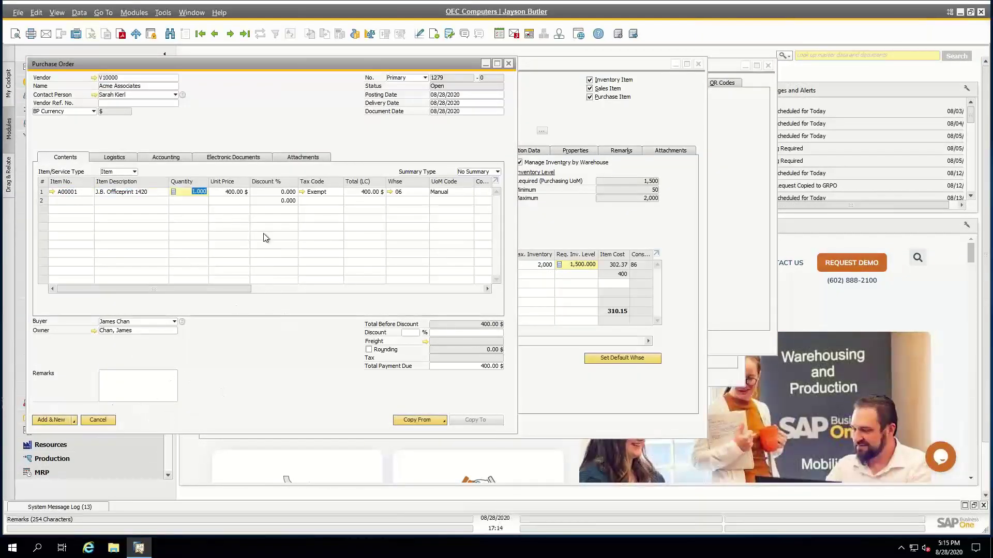
Step: Set the purchase order line's warehouse to 01, check the additional line columns, and discard the order
left_click(406, 192)
type("0")
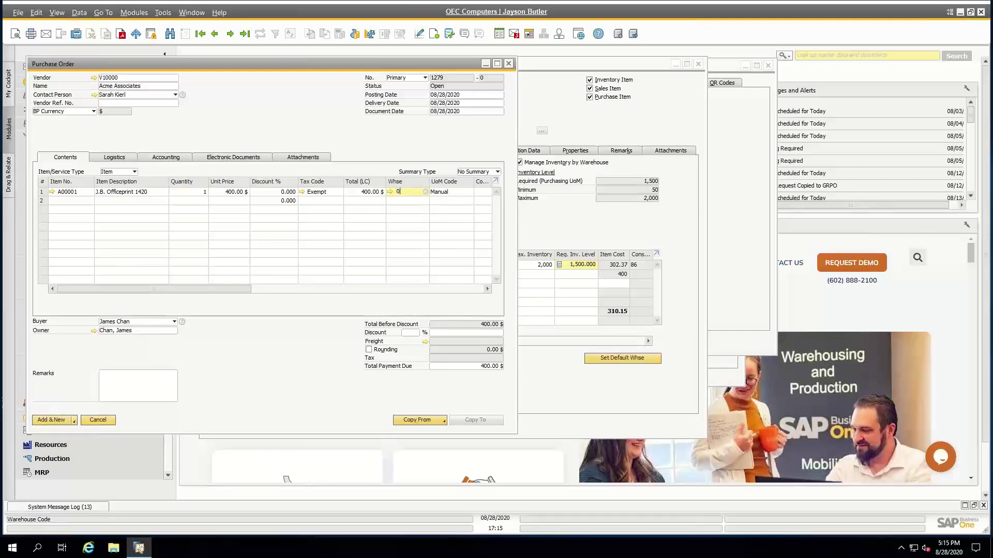
type("1")
left_click(262, 290)
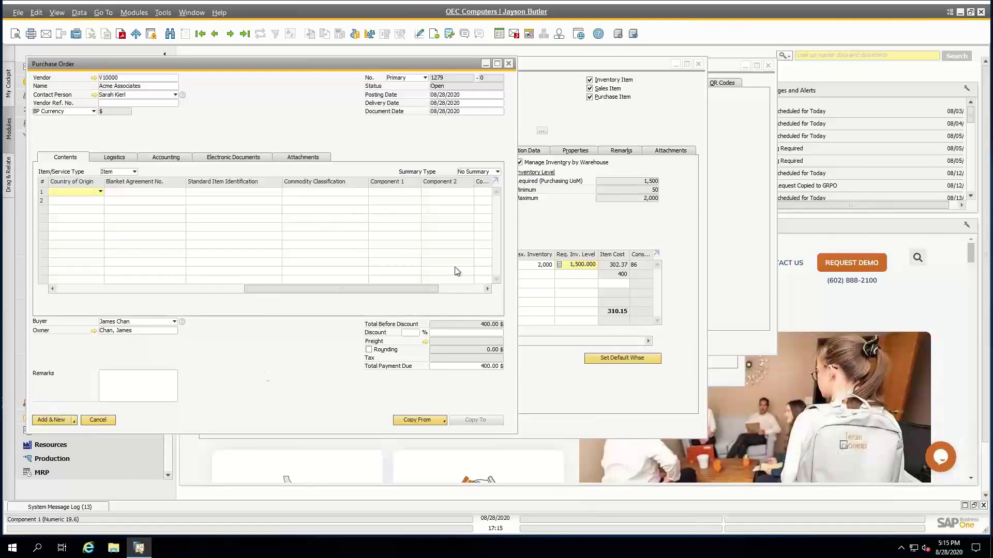
left_click(106, 422)
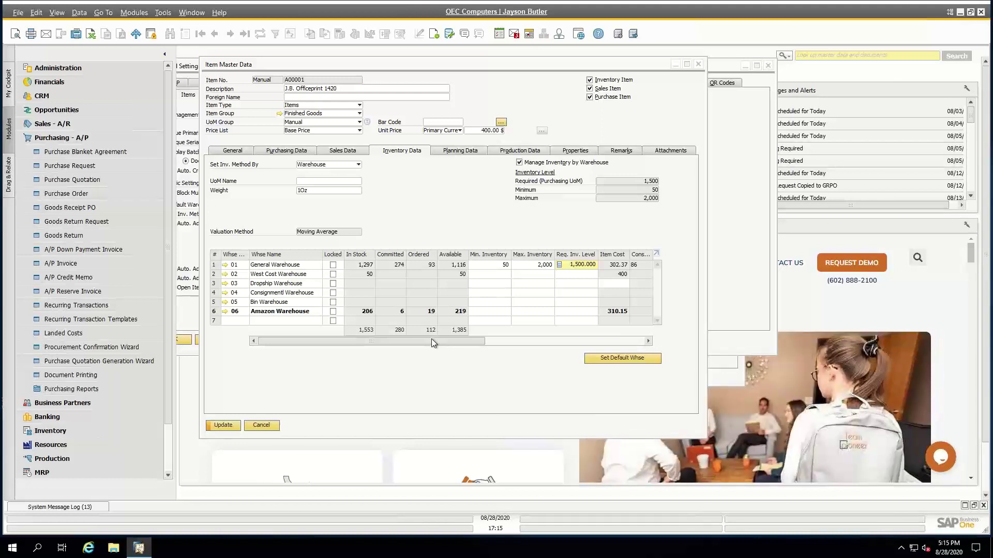
Step: Show the cycle count columns in item A00001's warehouse grid and open a blank Inventory Counting document
left_click_drag(431, 339, 483, 344)
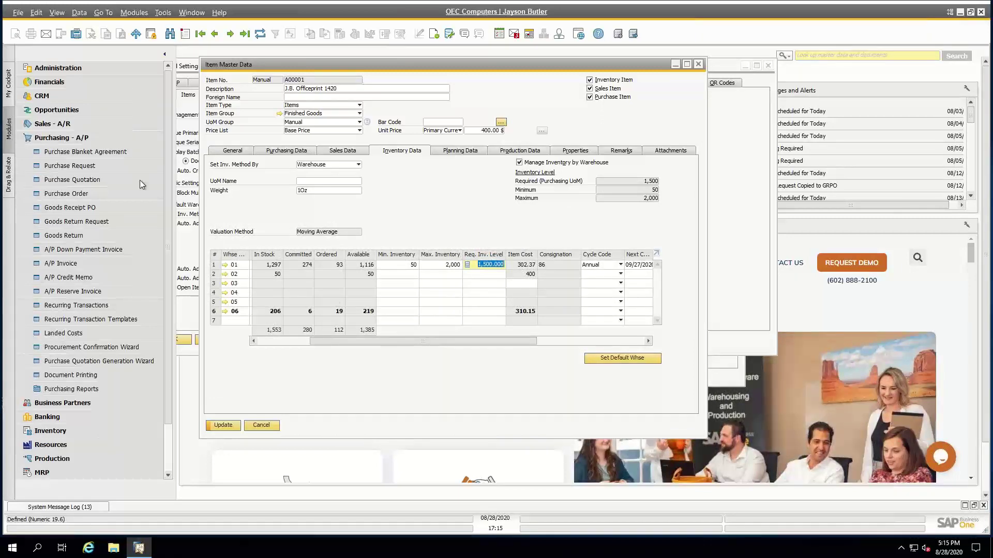
left_click(87, 138)
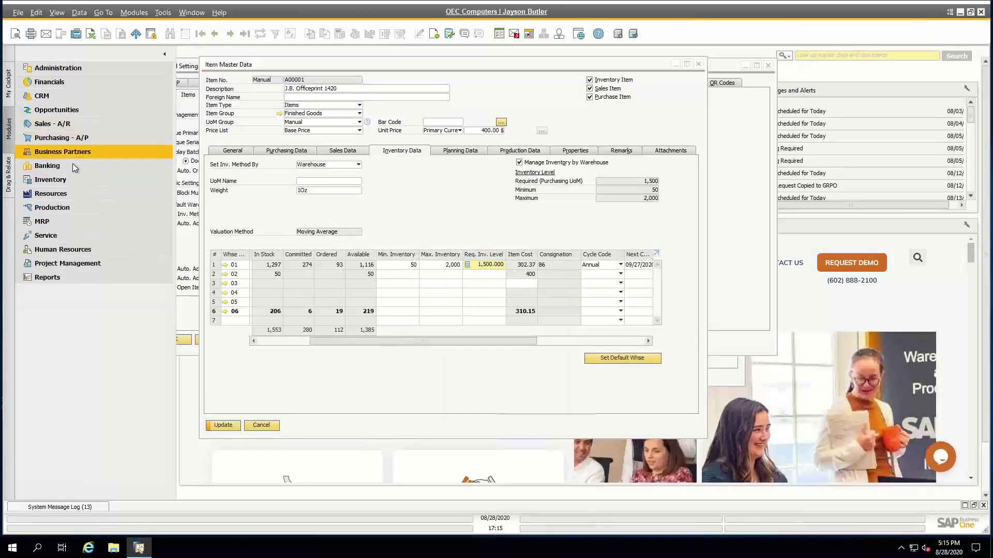
left_click(72, 179)
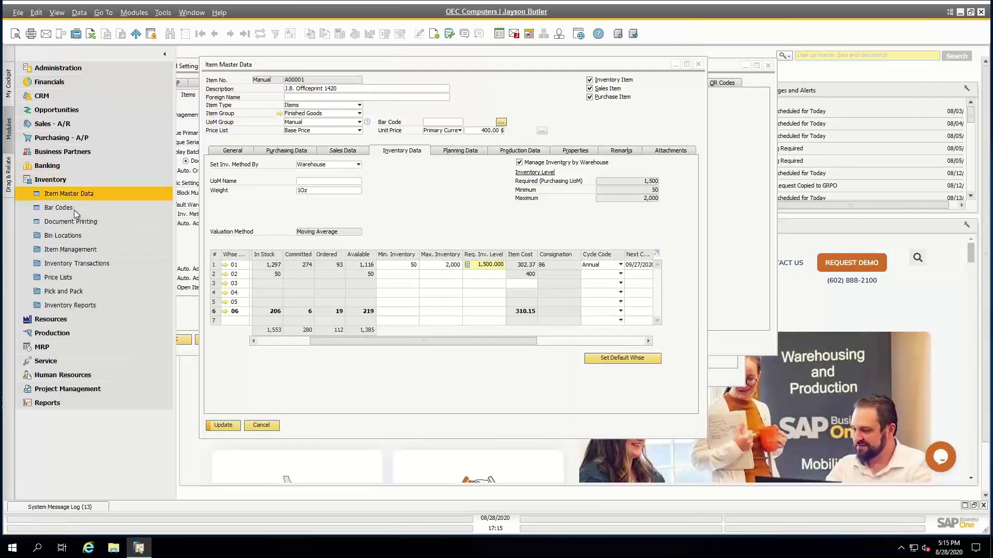
left_click(67, 264)
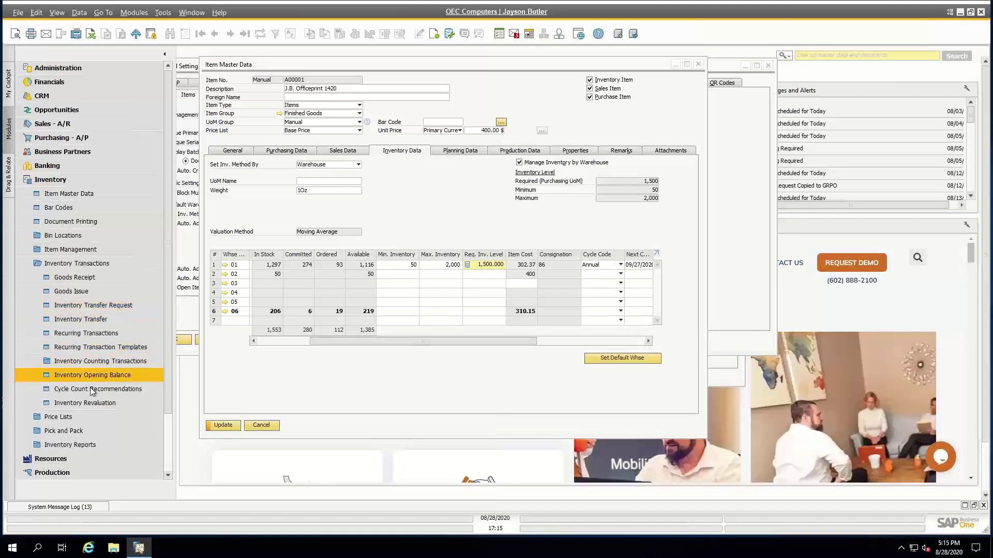
left_click(104, 362)
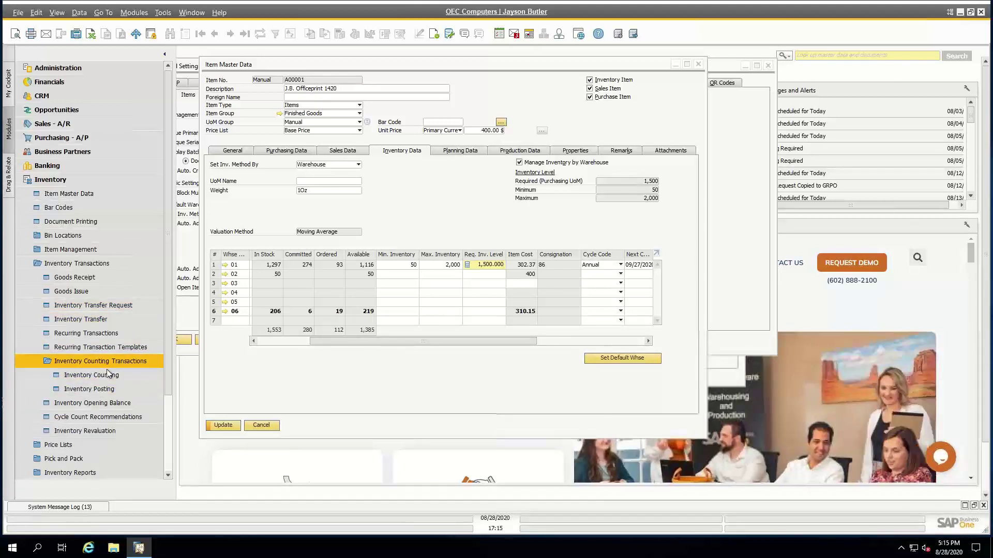
left_click(106, 374)
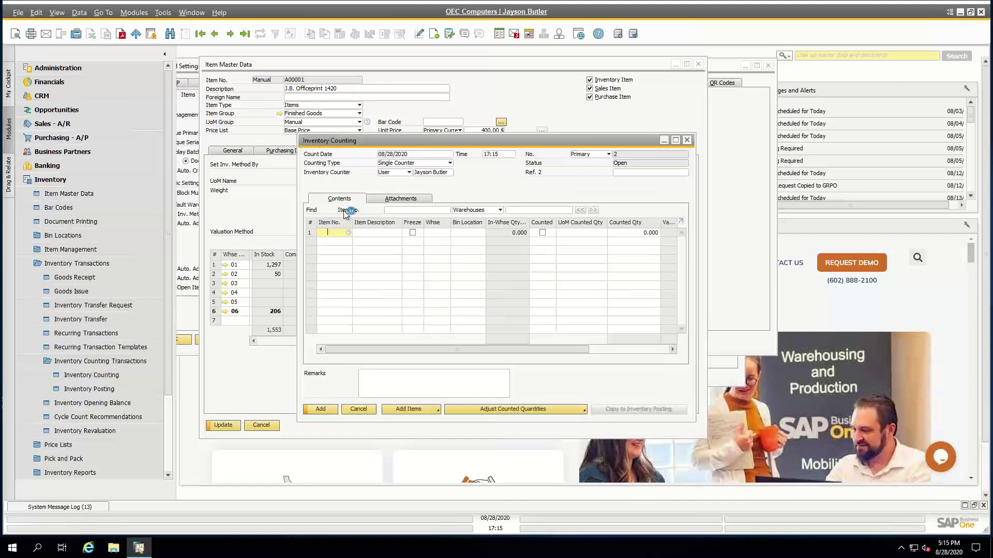
Step: Check the Select Items option for the inventory count and keep the counting type as Single Counter
left_click(411, 410)
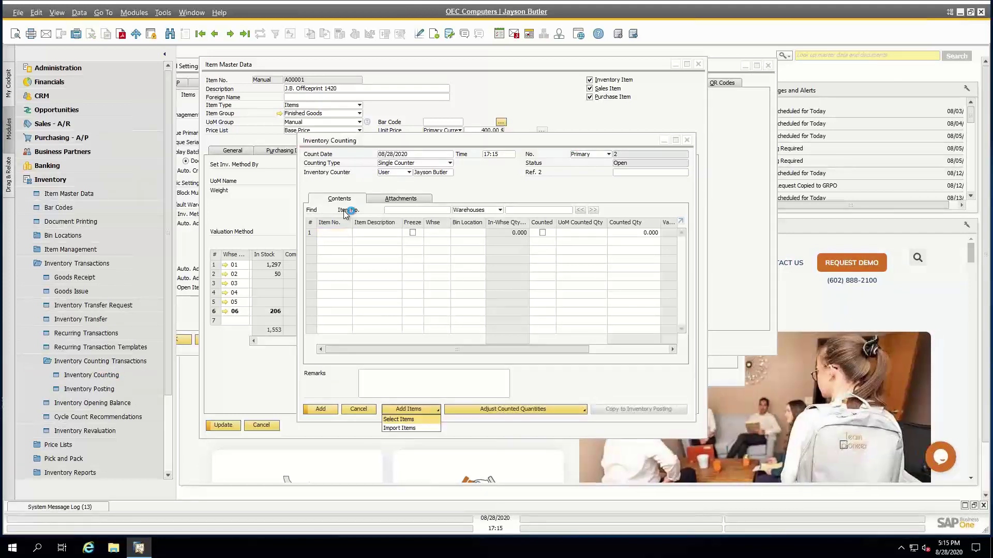
left_click(423, 418)
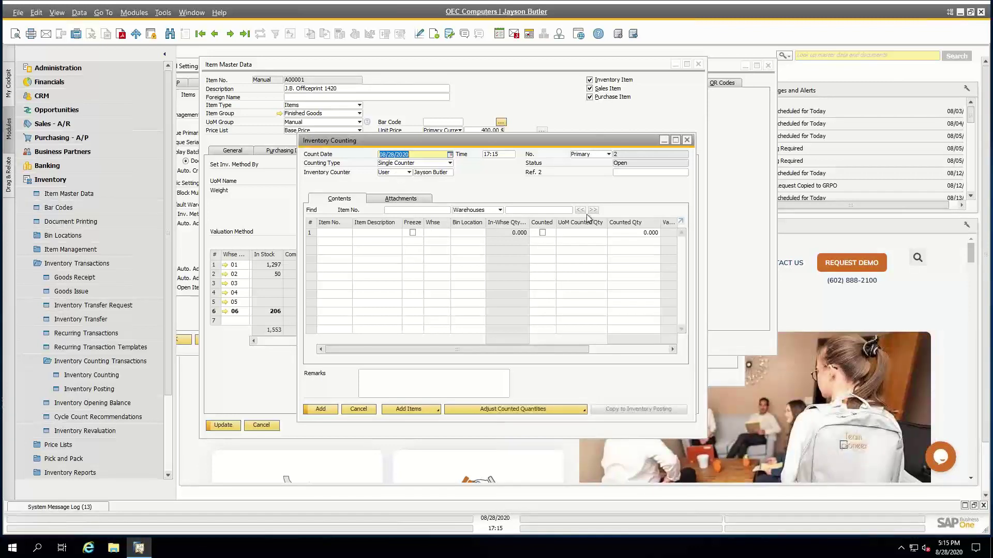
left_click(404, 164)
left_click(406, 171)
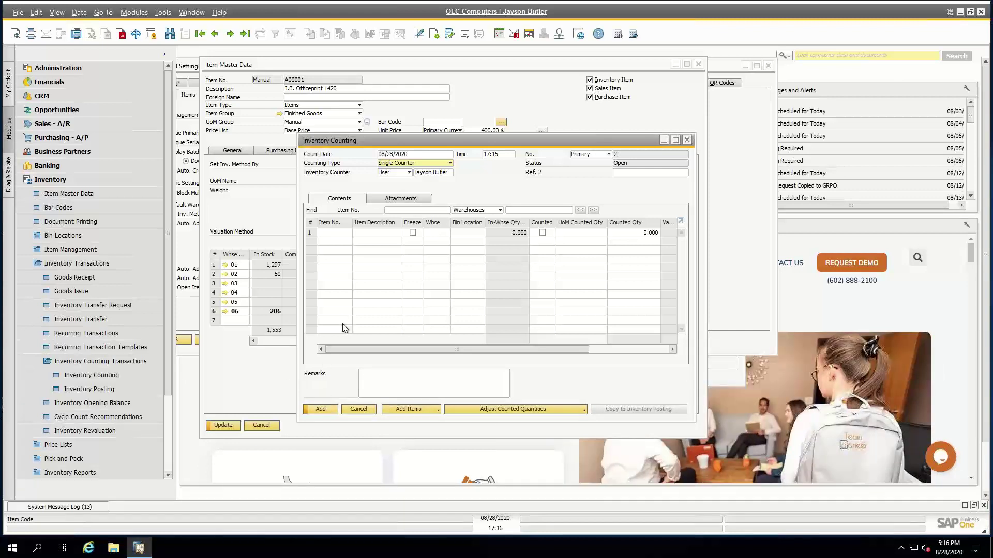
Step: Open Inventory Posting, go to the previous posting, and examine its counted quantity, variance and cost columns
left_click(105, 389)
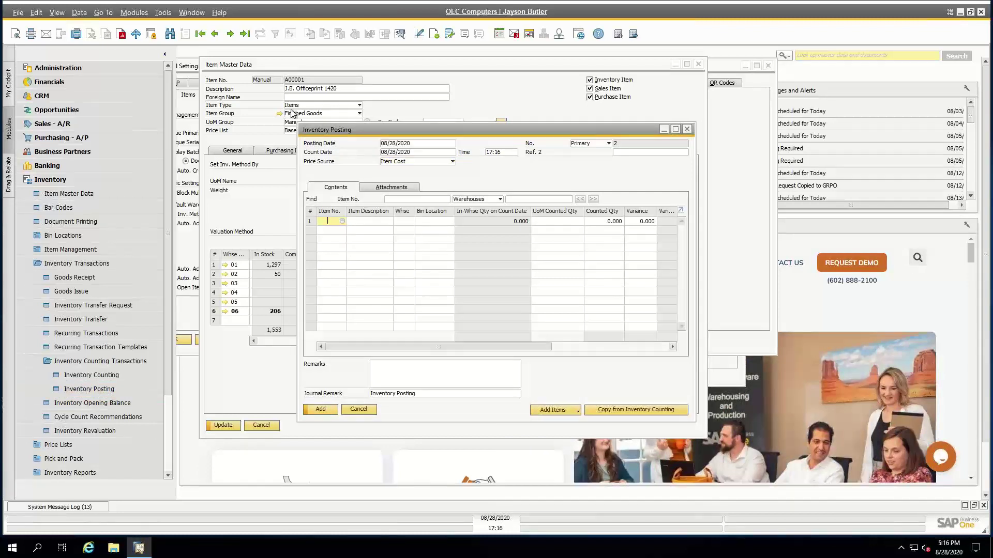
left_click_drag(331, 132, 290, 109)
left_click(215, 34)
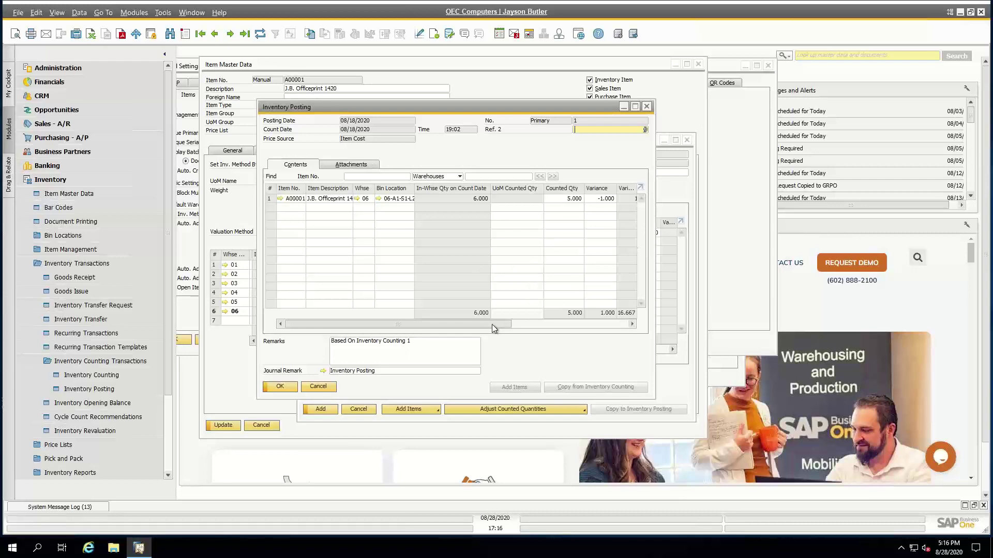
left_click_drag(492, 325, 630, 332)
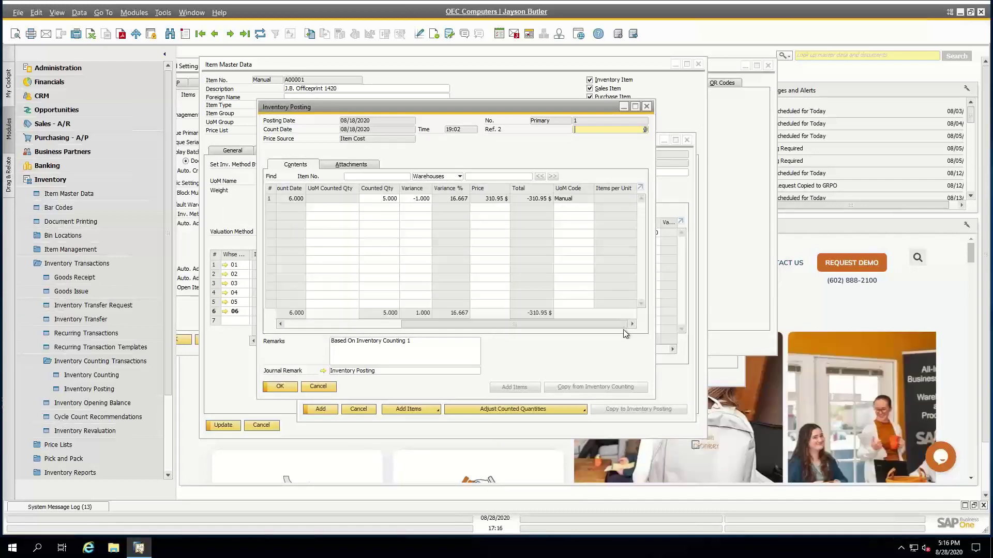
Step: Close the inventory posting and discard the blank Inventory Counting document
left_click_drag(607, 324, 403, 352)
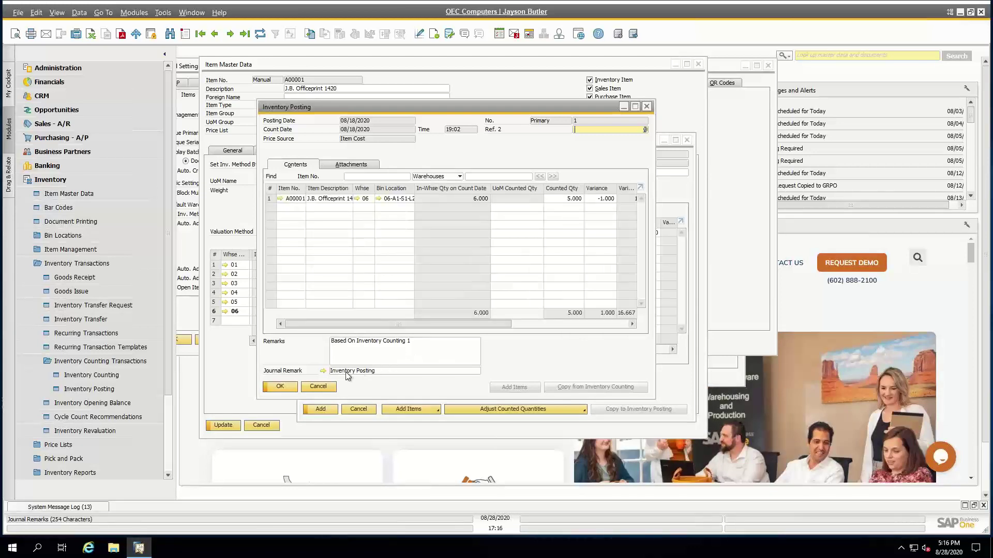
left_click(317, 387)
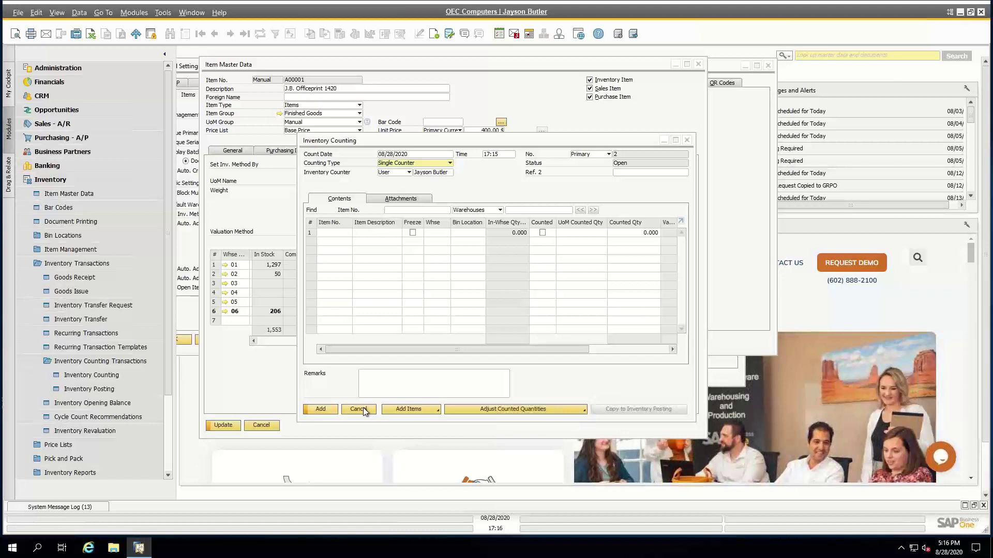
left_click(363, 409)
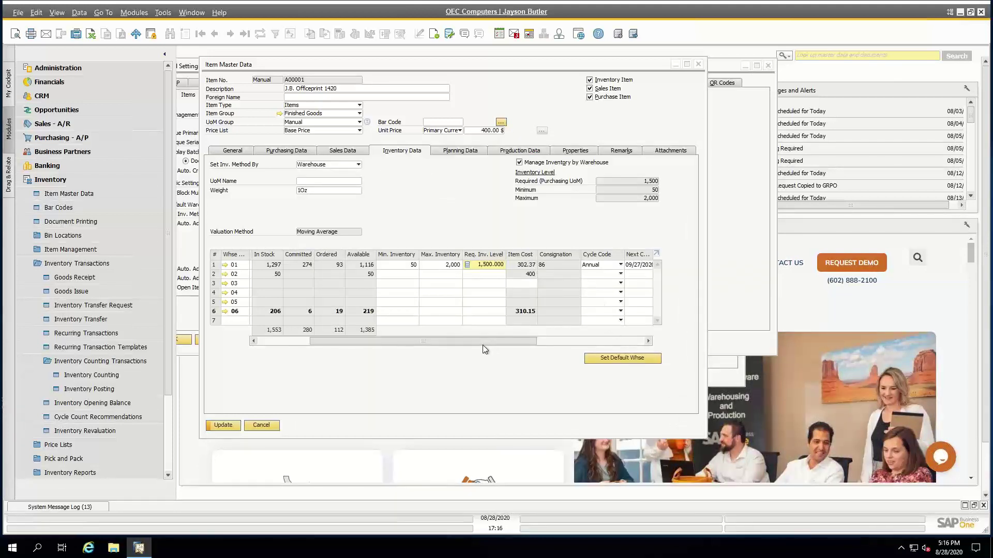
Step: Try defining a new inventory cycle code "Quaterly" with Monthly recurrence from warehouse 01's row, and discard it
left_click_drag(490, 343, 528, 347)
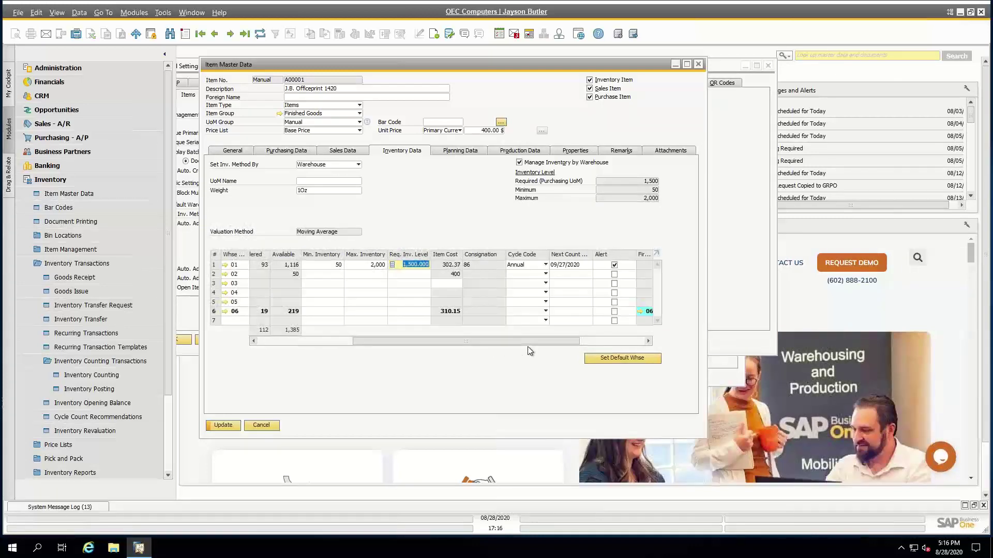
left_click(531, 265)
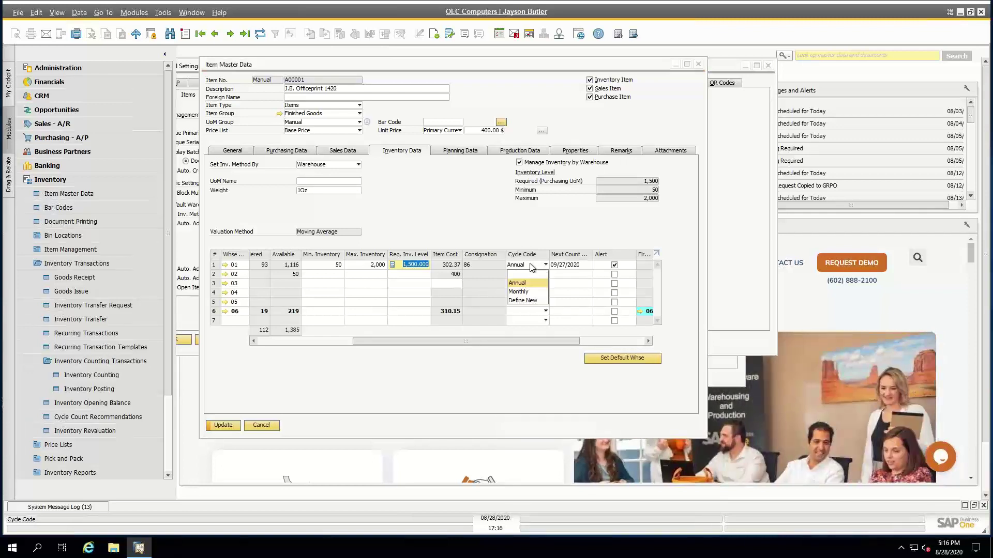
left_click(533, 301)
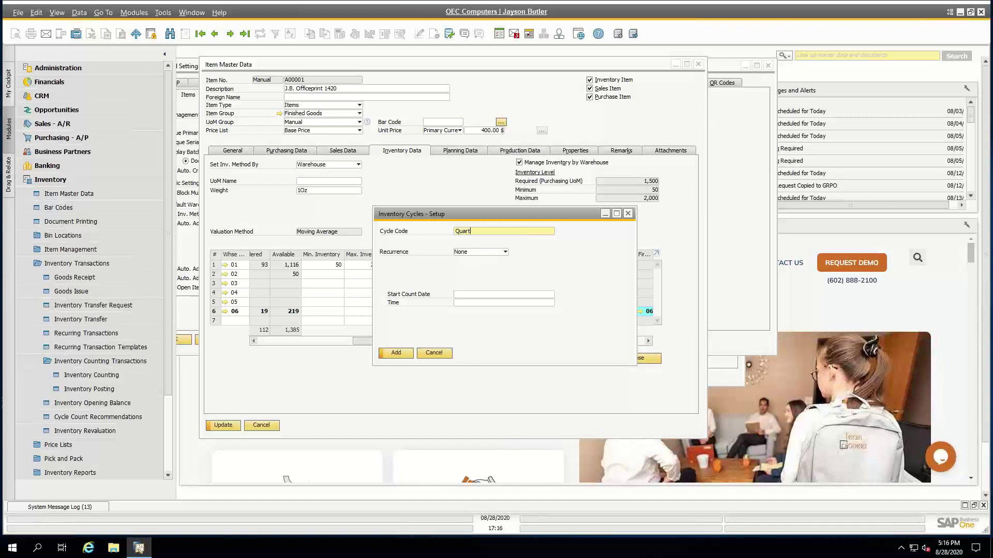
type("Quart")
key("BackSpace")
key("BackSpace")
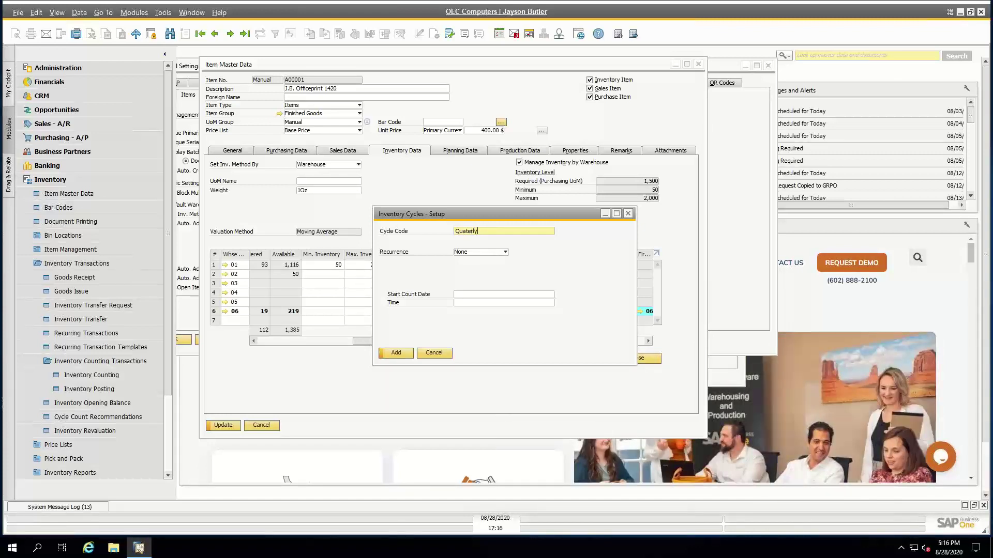
left_click(472, 254)
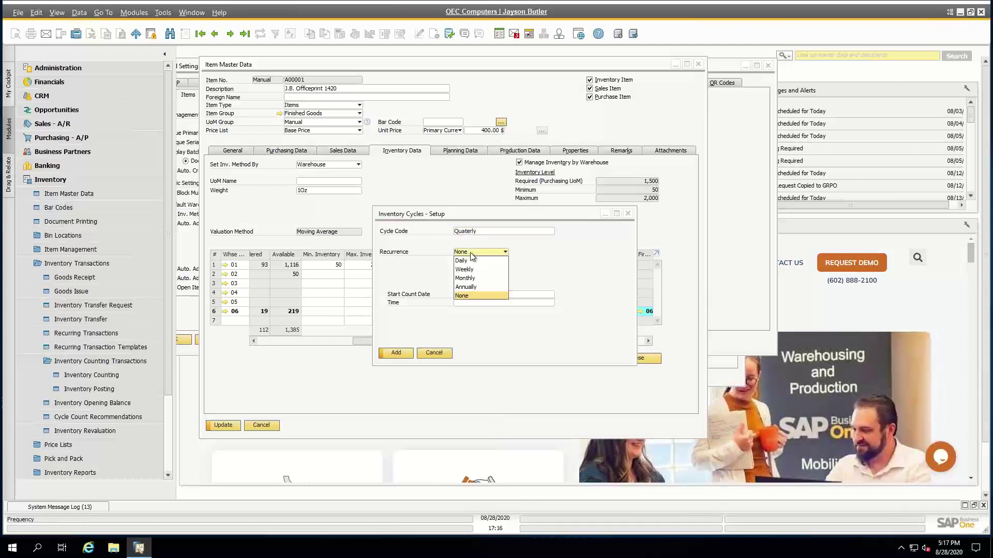
left_click(473, 278)
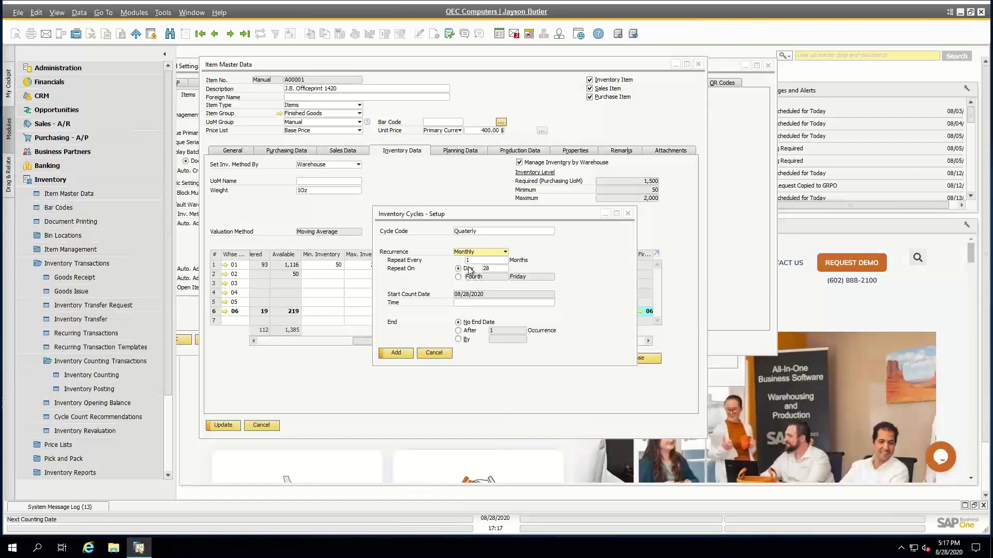
left_click(443, 356)
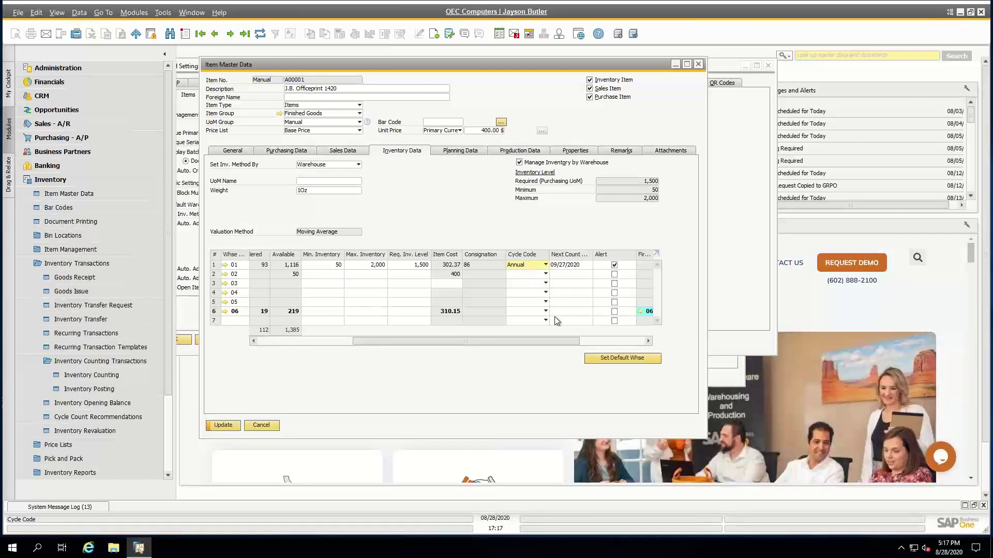
Step: Check the remaining warehouse columns of item A00001 and save the item's changes
mouse_move(555, 342)
left_mouse_down()
mouse_move(575, 339)
mouse_move(559, 340)
left_mouse_up()
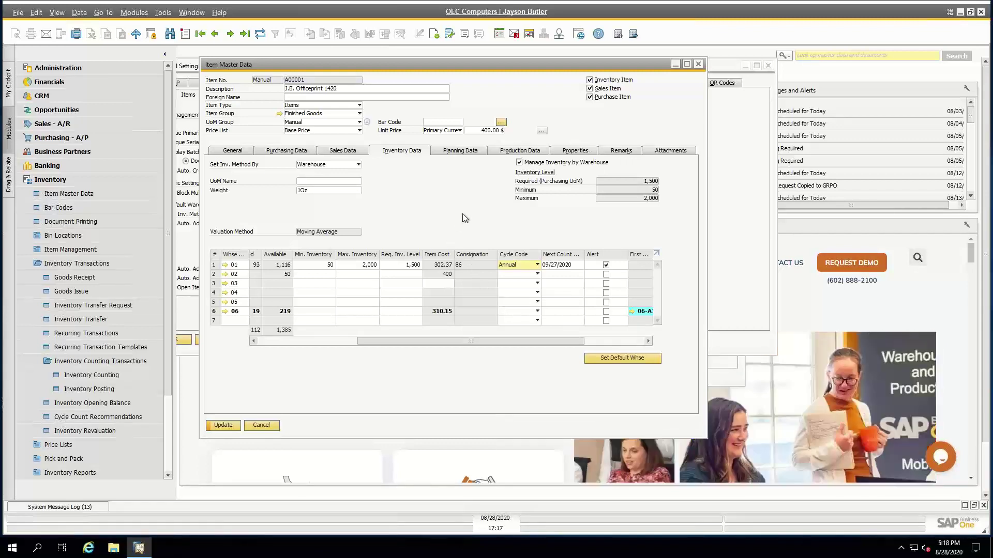
right_click(411, 186)
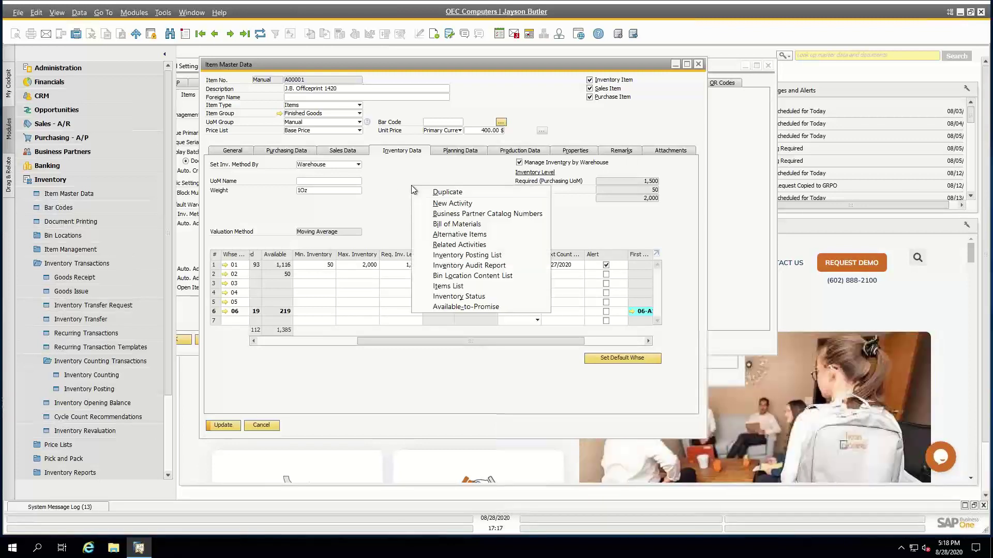
key("Escape")
left_click(223, 425)
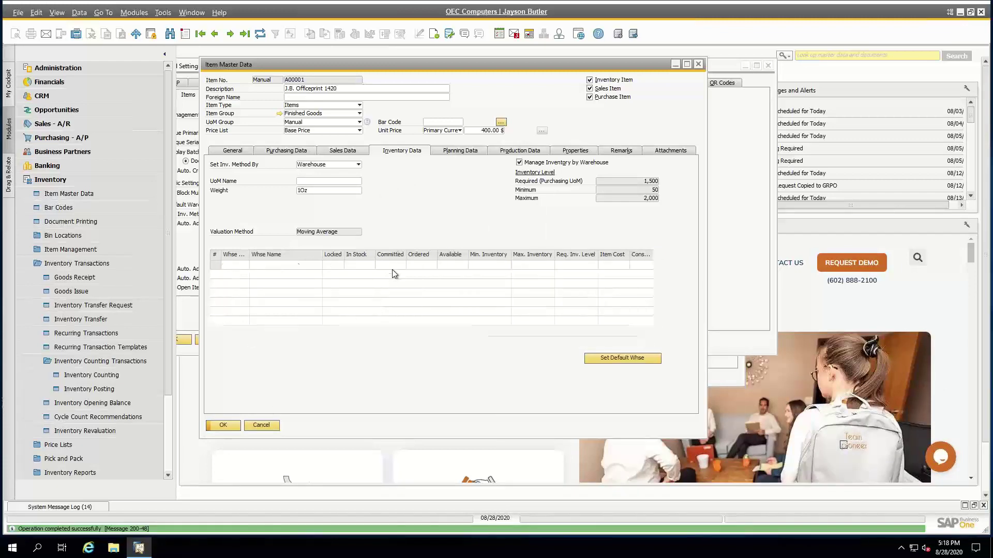
Step: Display the Inventory Posting List for item A00001, split by batch/serial numbers and by bin locations
right_click(402, 176)
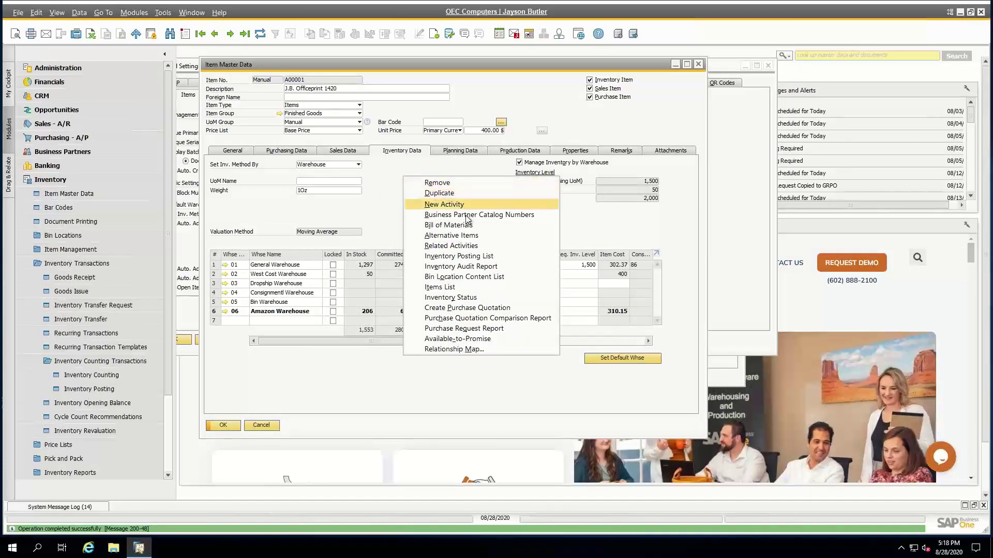
left_click(464, 257)
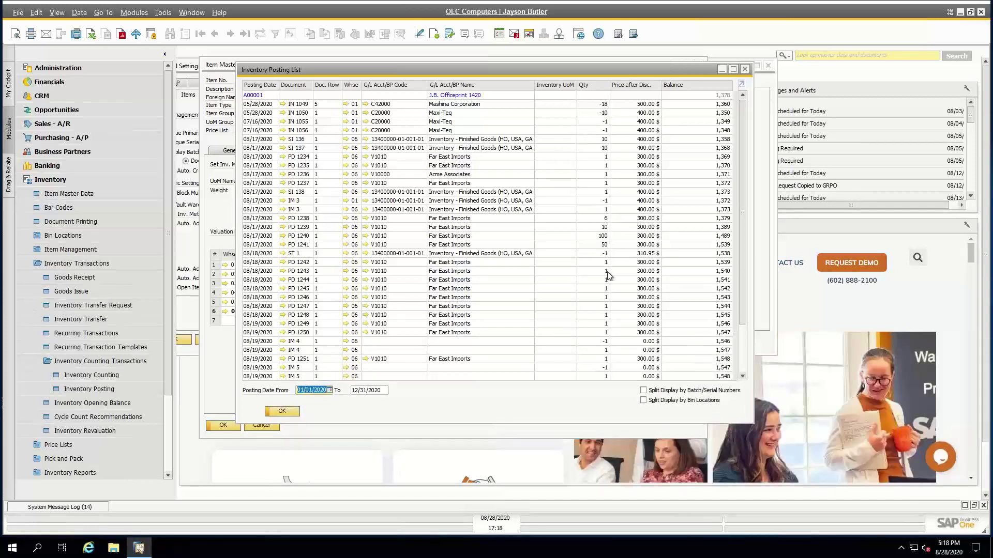
left_click(644, 391)
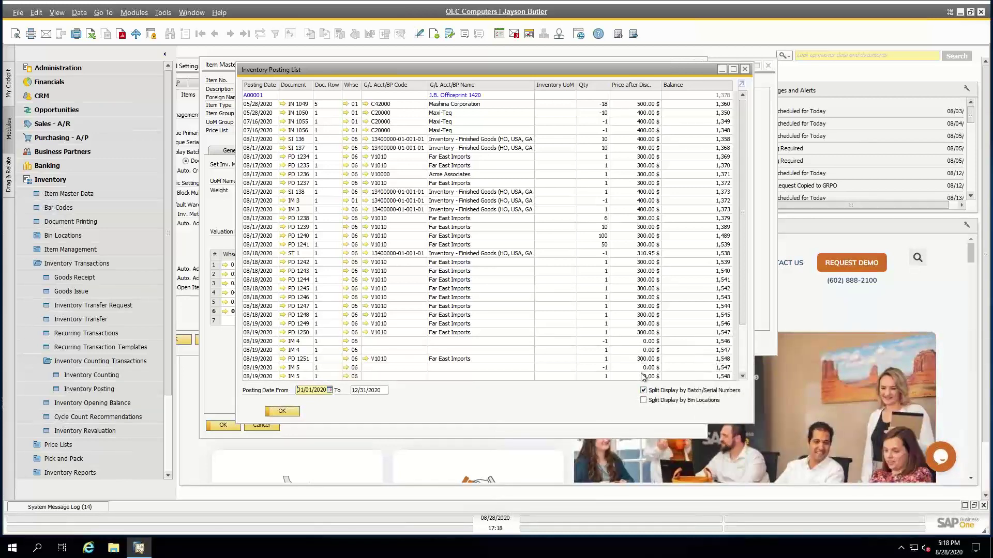
left_click(644, 401)
scroll(546, 349, "down", 3)
scroll(543, 351, "up", 2)
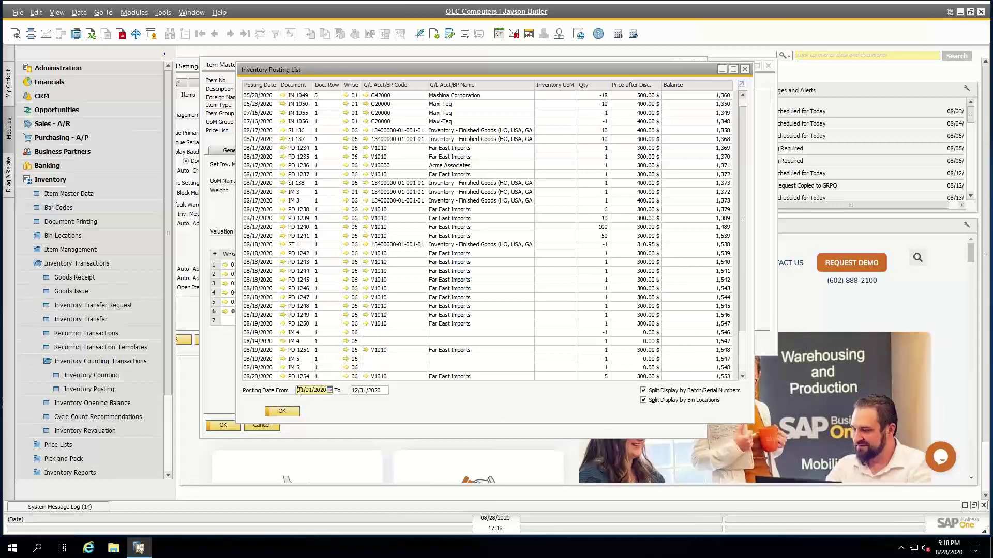
Step: Set the Inventory Posting List's starting posting date to 01/01/2019
double_click(299, 391)
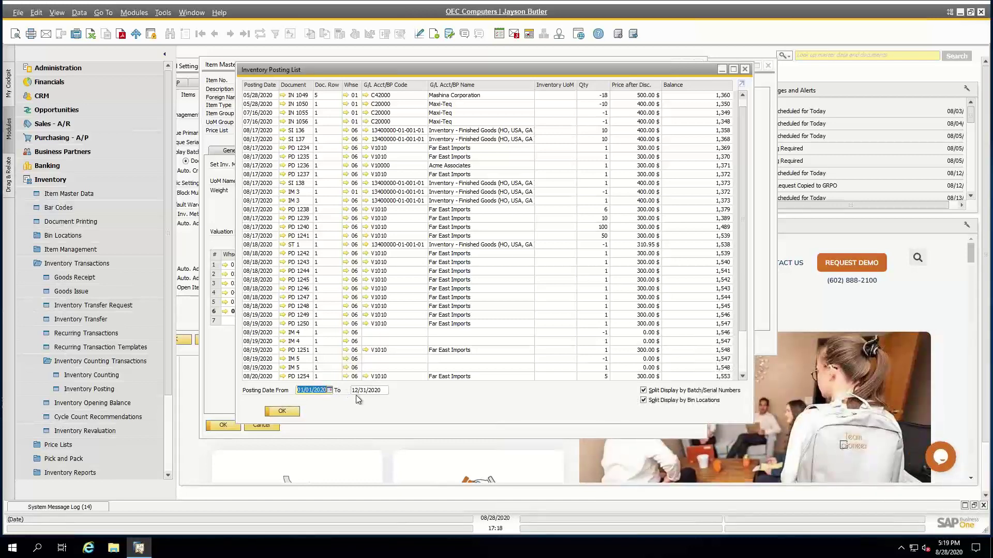
type("0101")
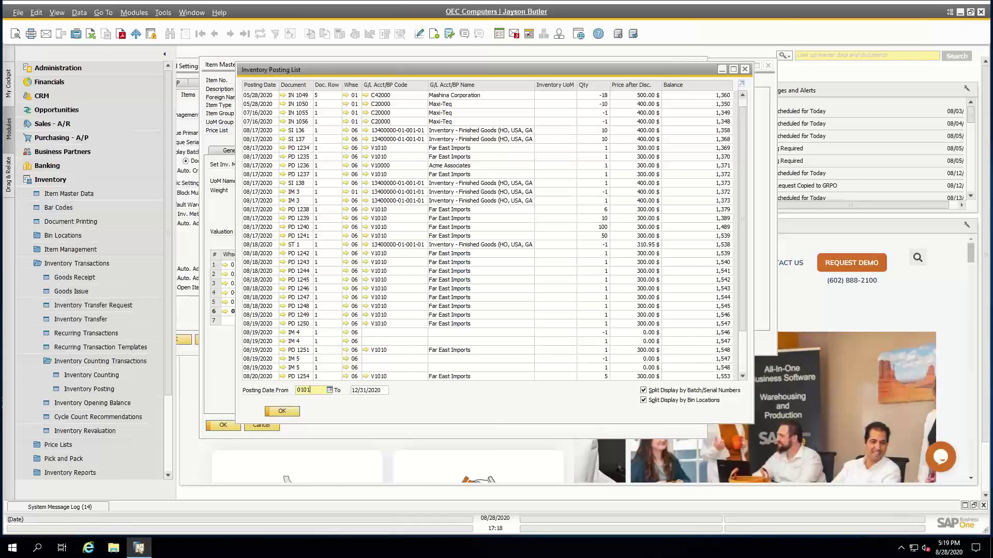
type("19")
key("Tab")
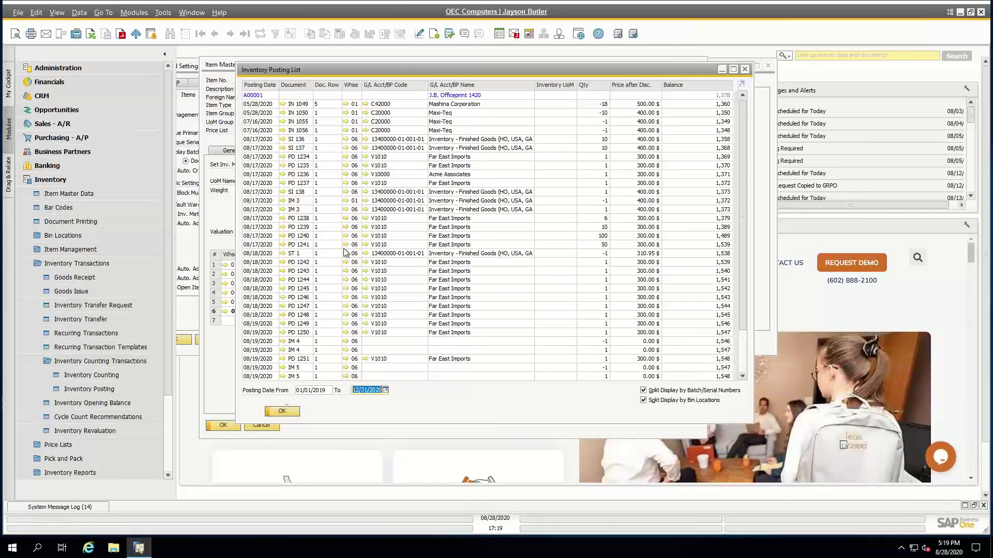
Step: Examine the columns available in the Inventory Posting List's form settings, keep the selection, and close the list
left_click(436, 35)
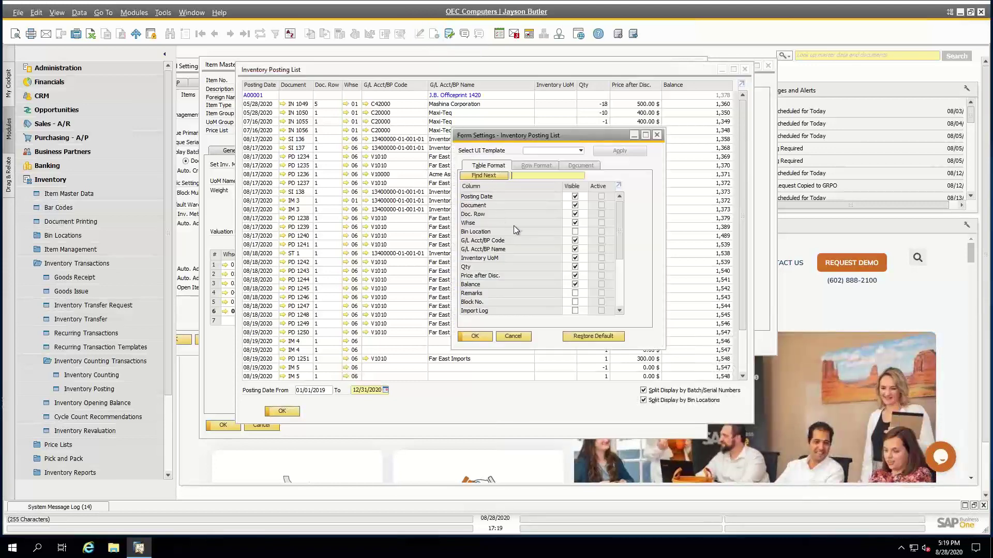
scroll(520, 228, "down", 5)
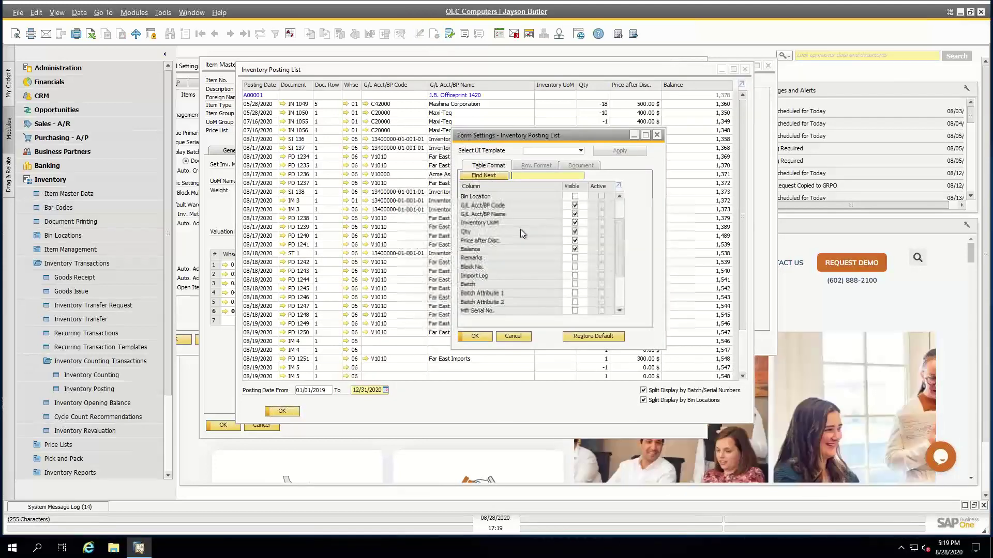
scroll(521, 232, "down", 2)
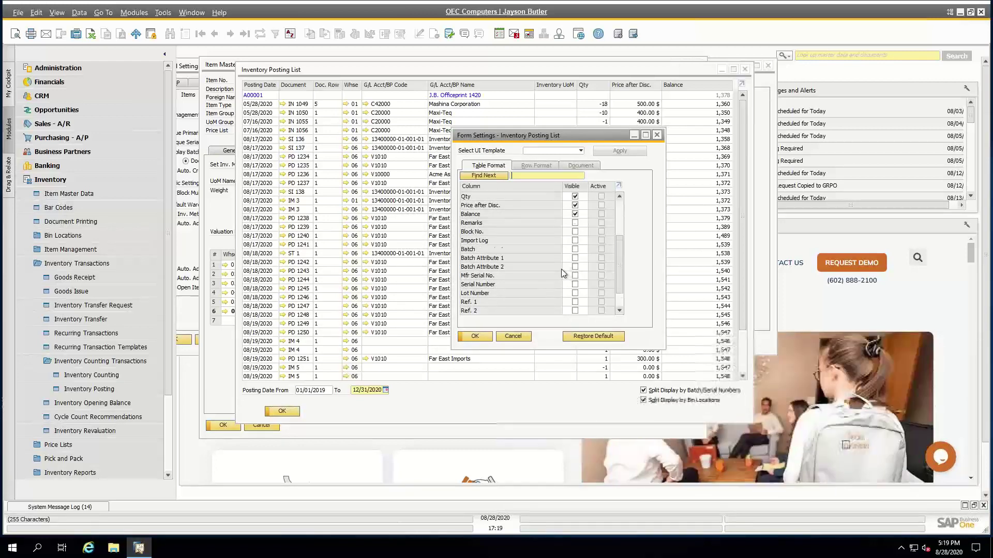
scroll(568, 282, "down", 3)
scroll(577, 252, "up", 2)
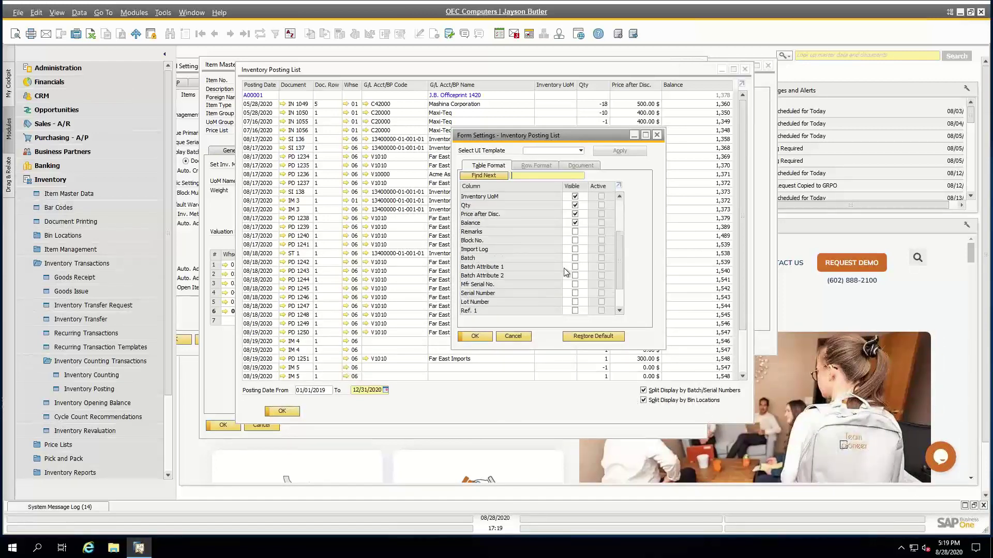
left_click(479, 336)
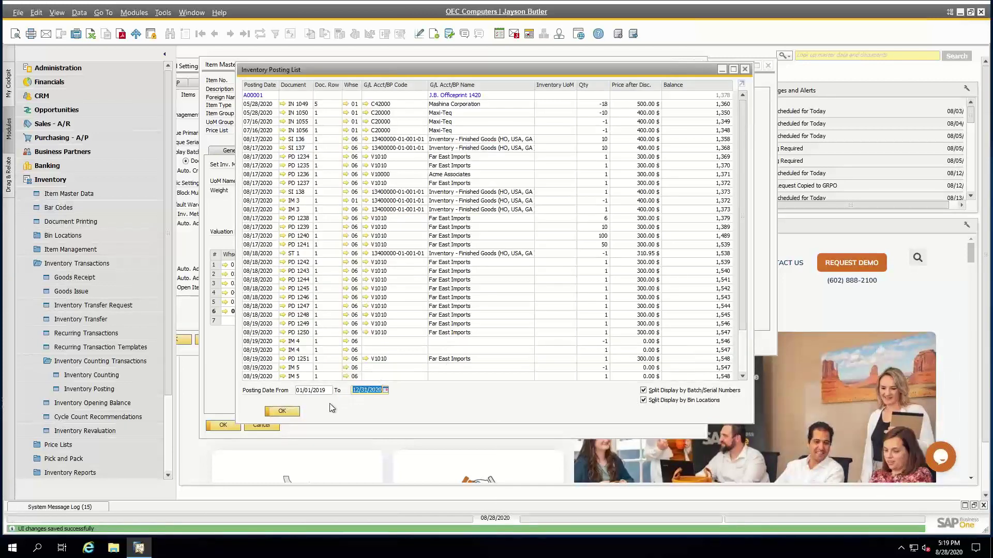
left_click(295, 414)
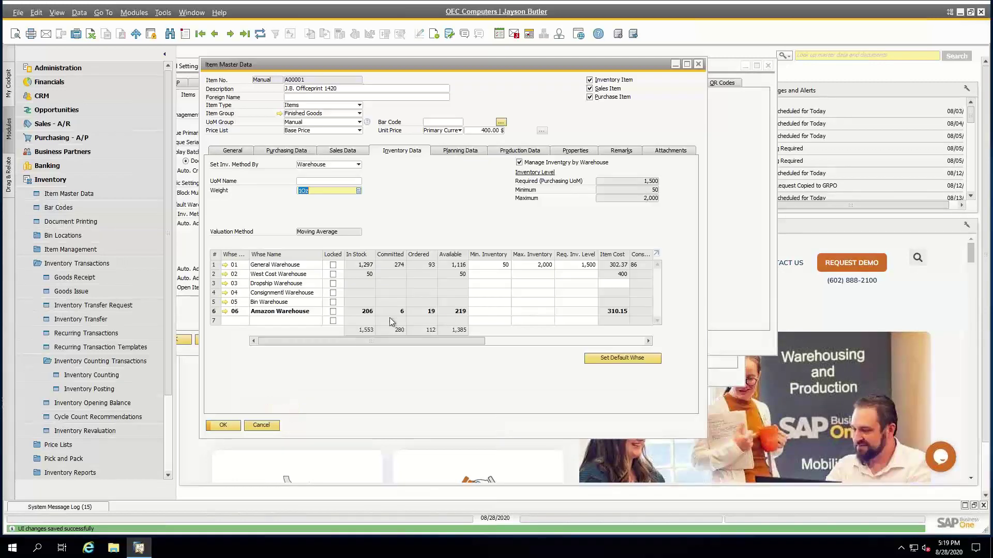
Step: Run the Inventory Audit Report for item A00001 and expand it to show all transactions by warehouse
right_click(427, 184)
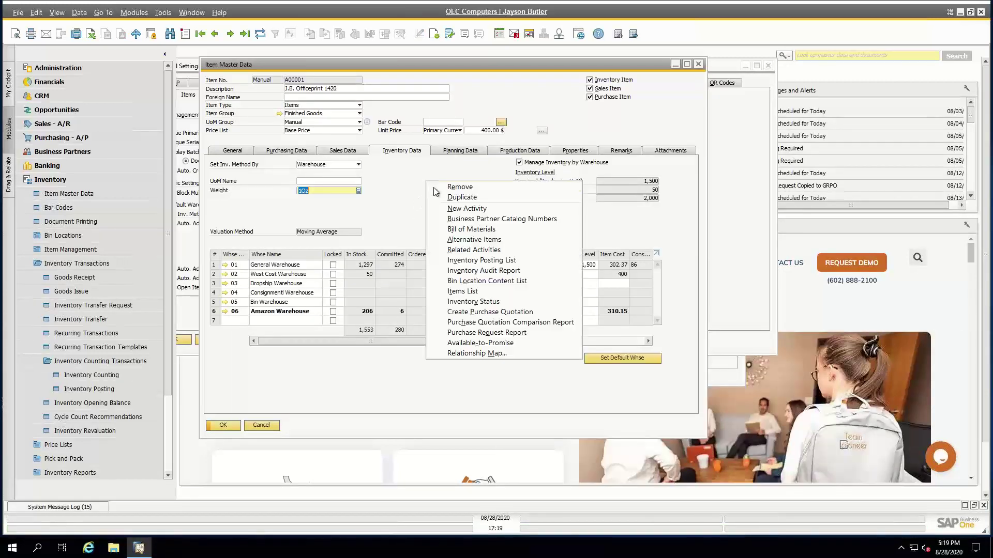
left_click(482, 272)
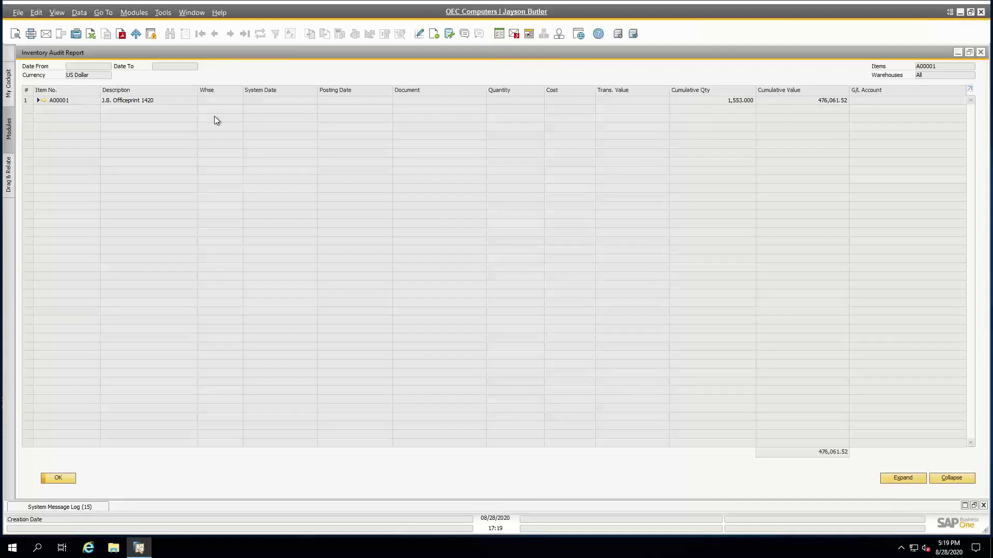
left_click(39, 101)
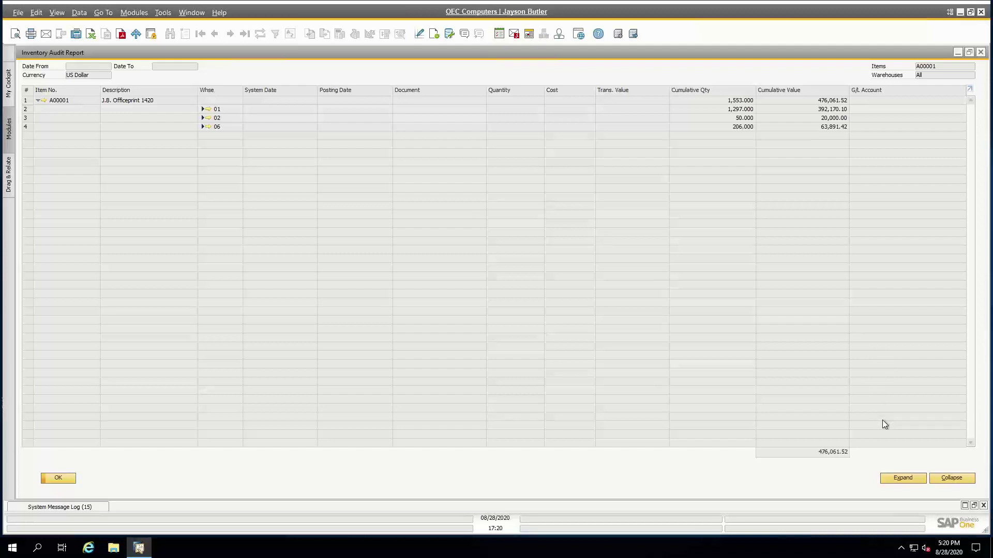
left_click(902, 477)
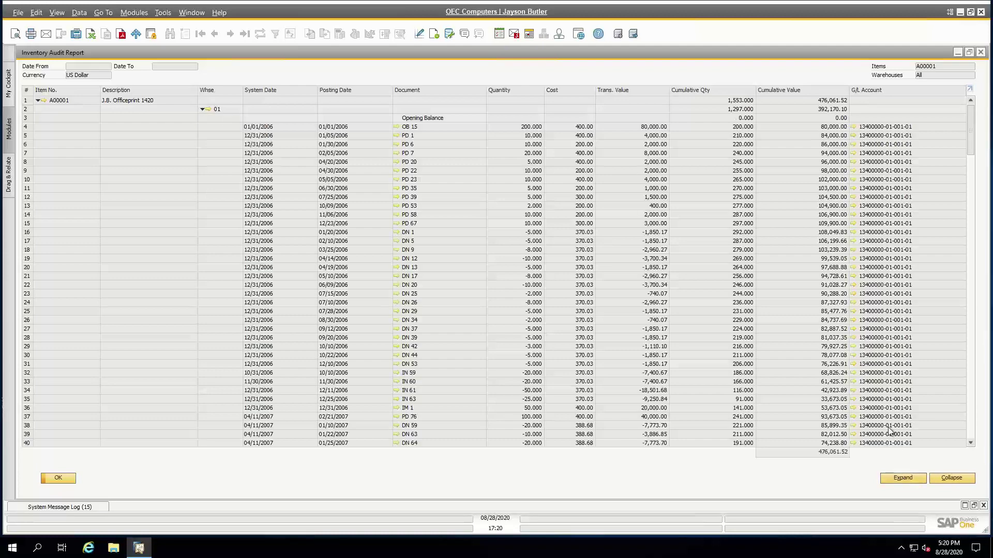
Step: Examine the goods receipt behind audit entry PD 1, close it, and review the further transactions in warehouse 01
left_click(487, 130)
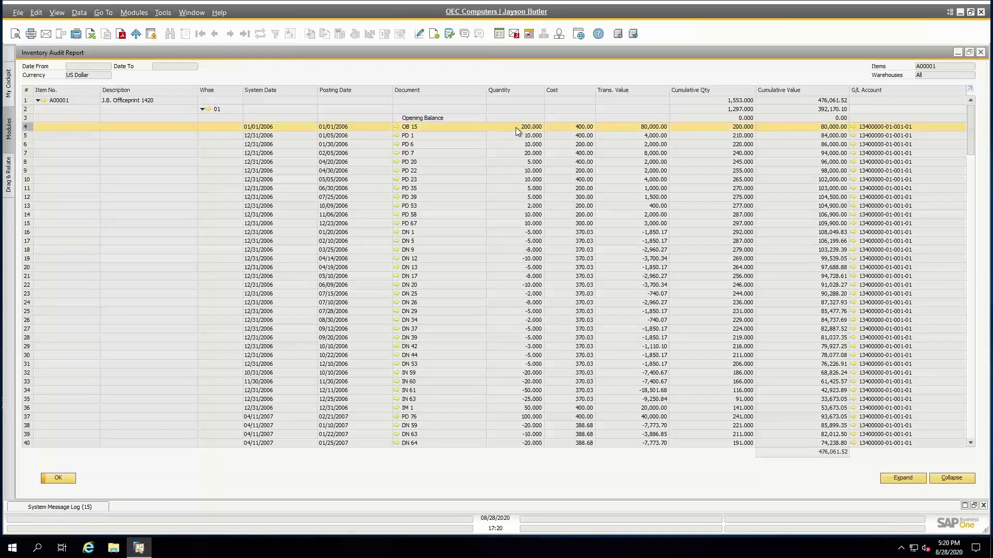
left_click(428, 135)
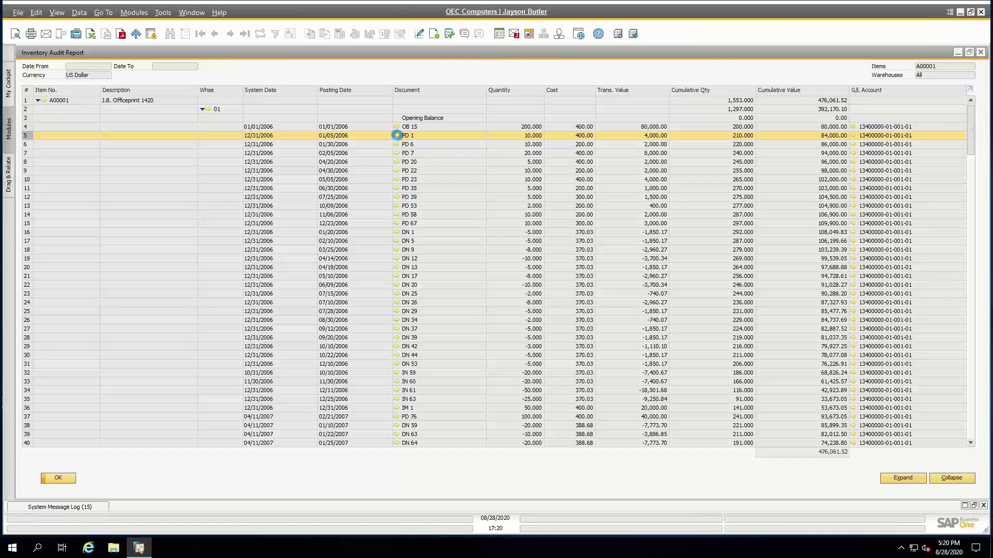
left_click(396, 135)
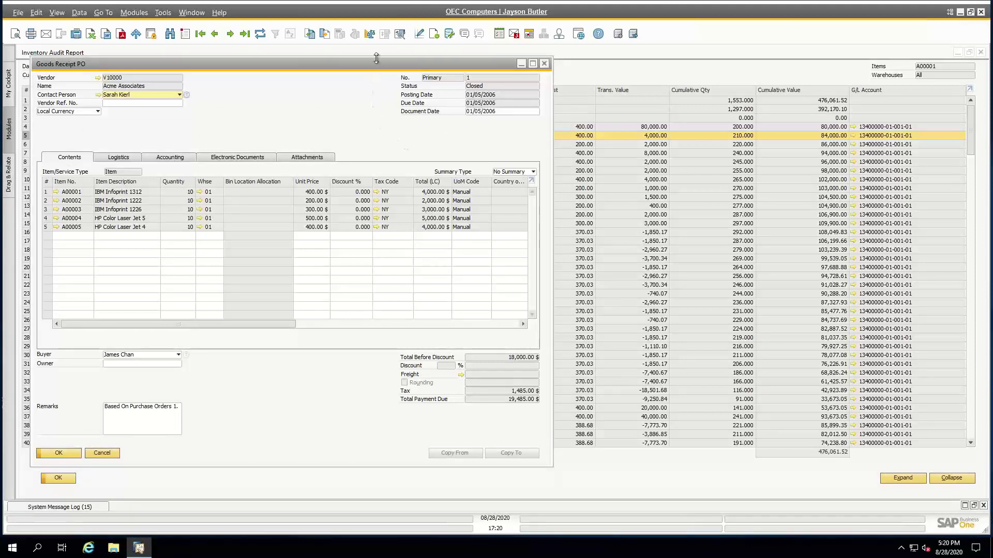
left_click(544, 63)
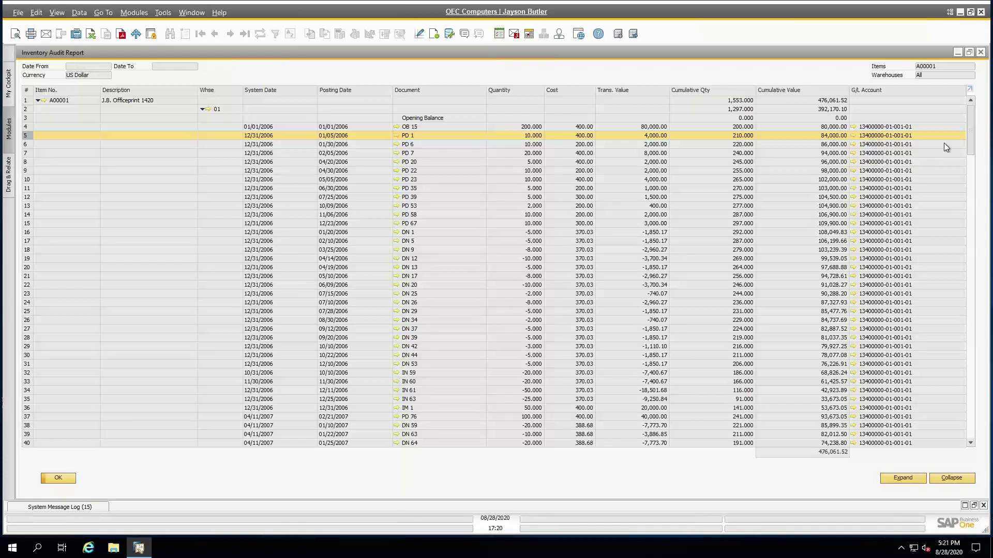
left_click_drag(969, 150, 949, 343)
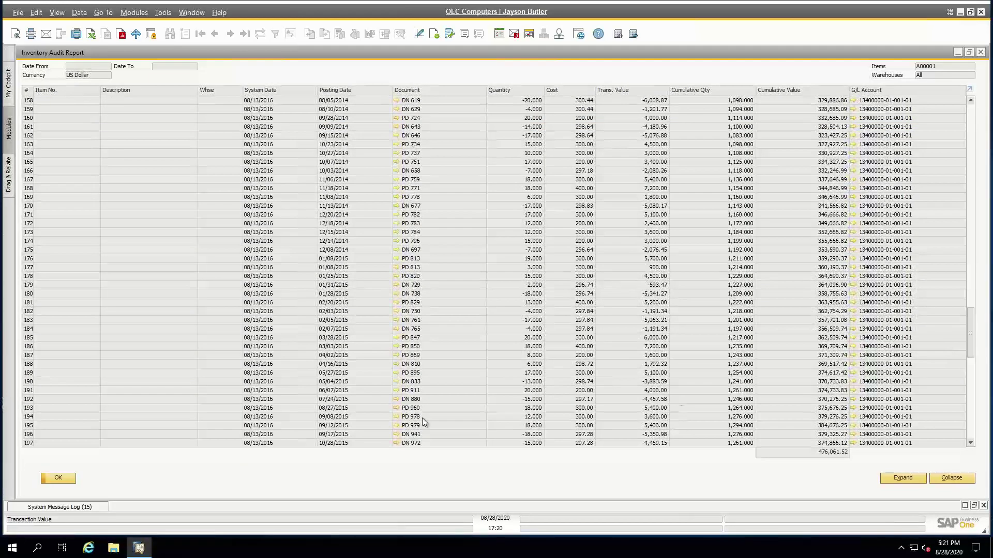
Step: Close the audit report, examine item A00001's Bin Location Content List and its inventory transfer options, and close the list
left_click(65, 477)
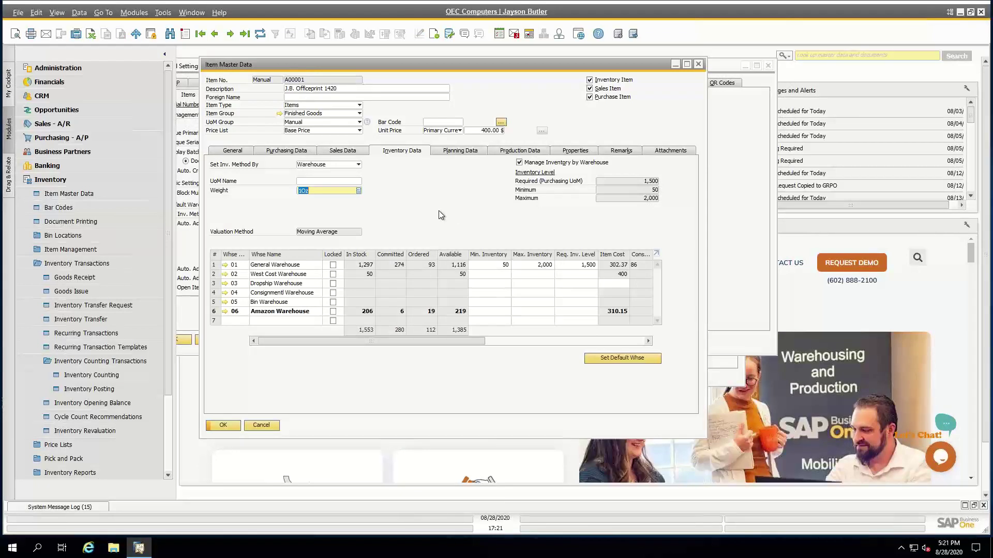
right_click(420, 179)
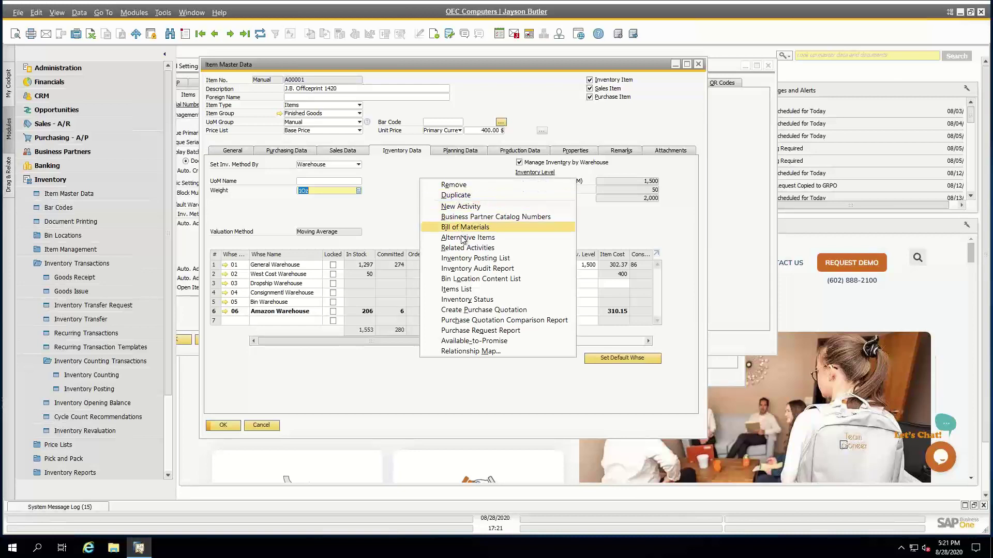
left_click(462, 282)
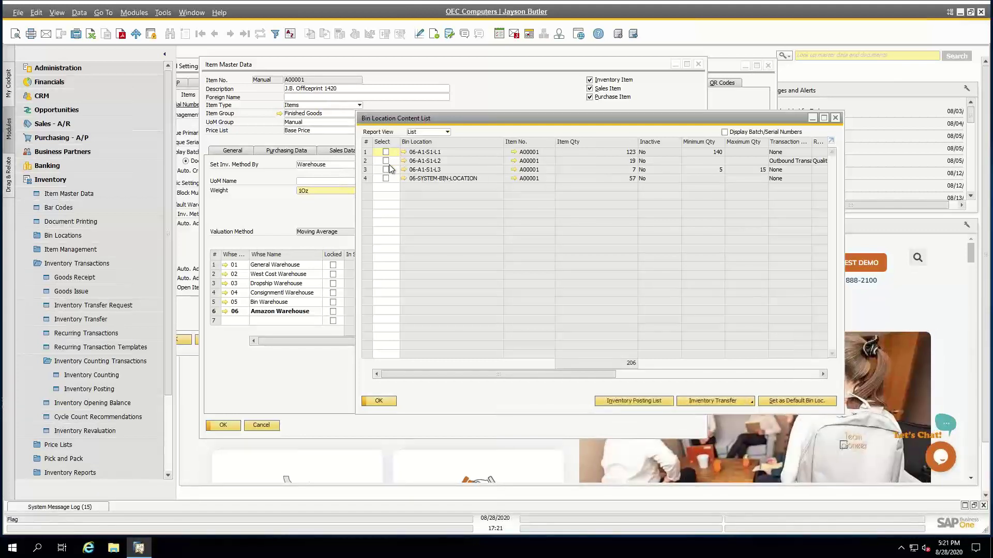
left_click(700, 400)
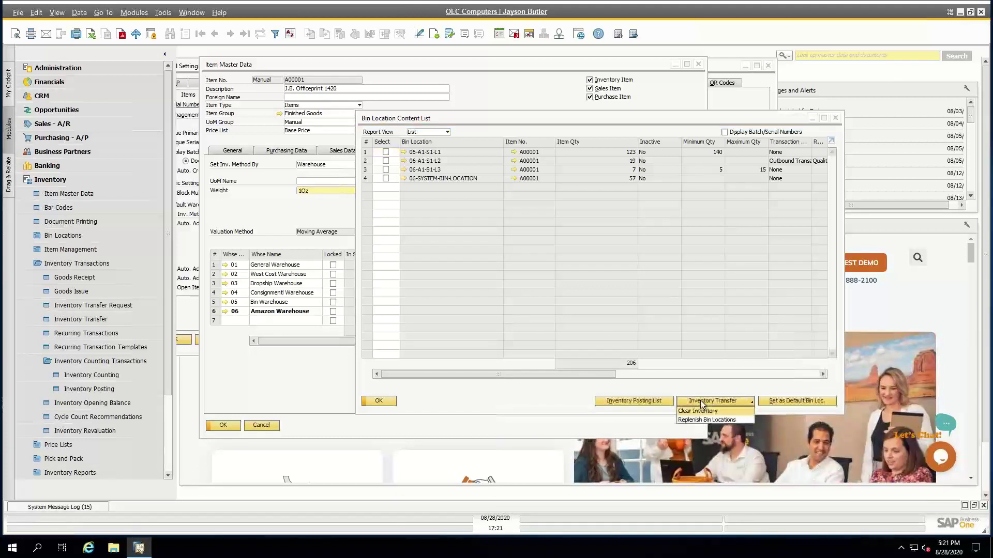
left_click(701, 401)
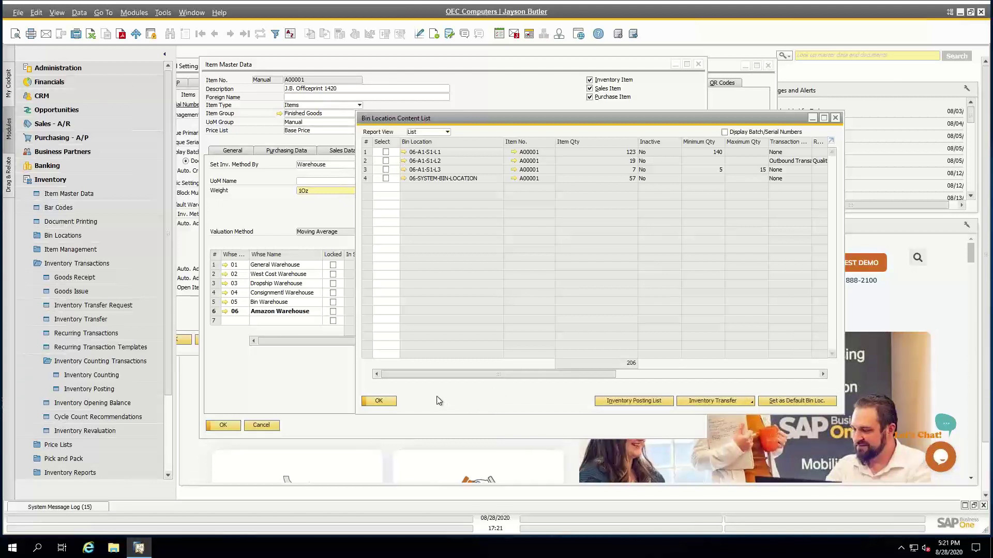
left_click(384, 402)
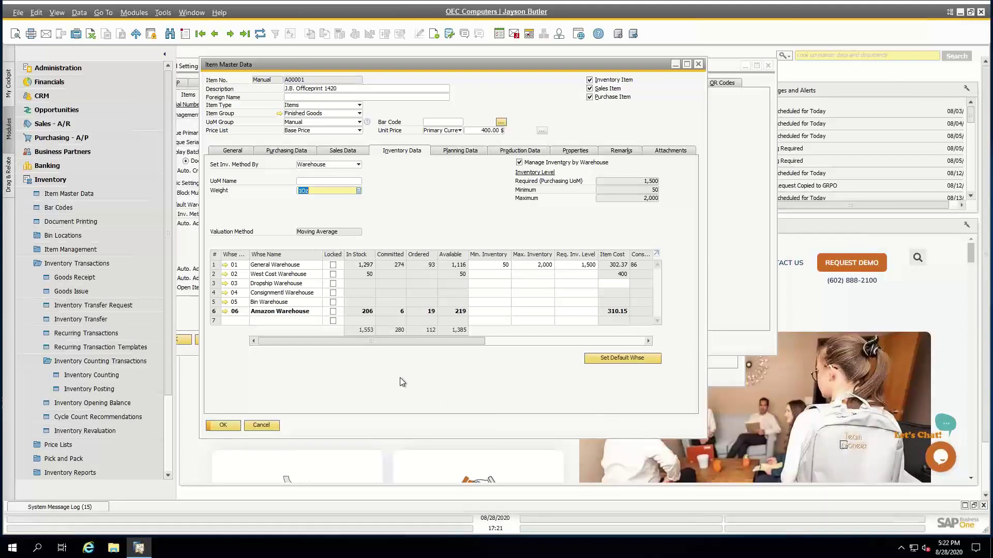
Step: Open the Amazon Warehouse setup, examine its bin location settings and list of bins, and return to the setup
left_click(225, 313)
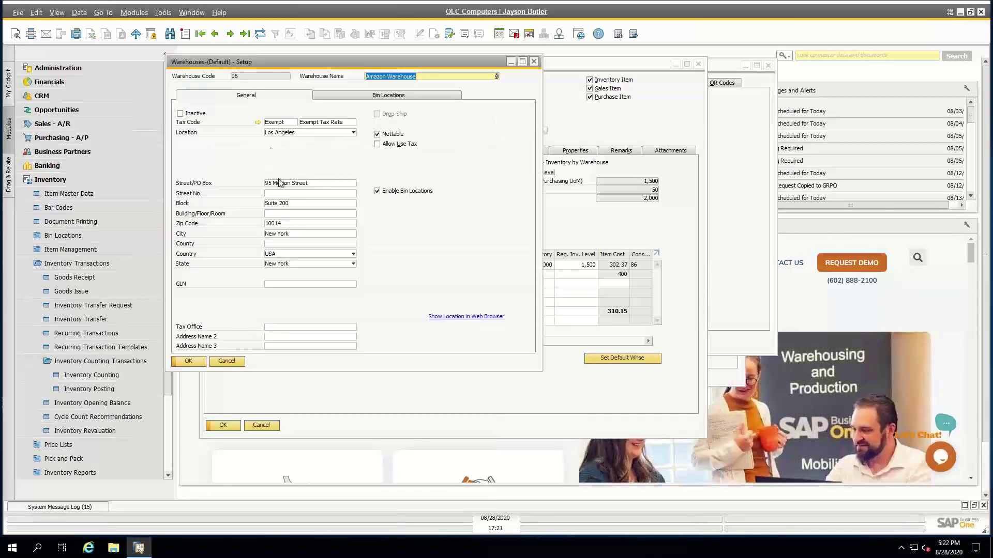
left_click_drag(291, 61, 348, 75)
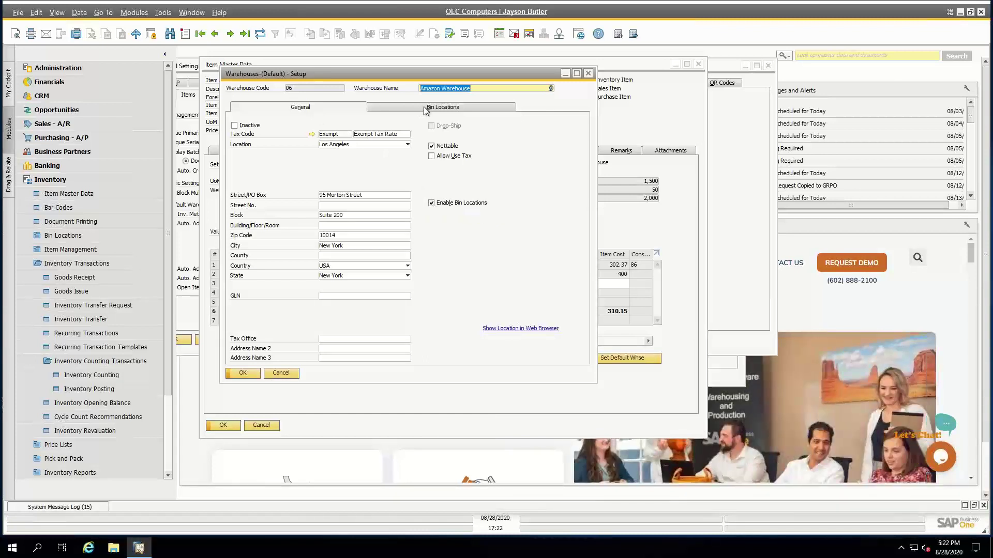
left_click(464, 108)
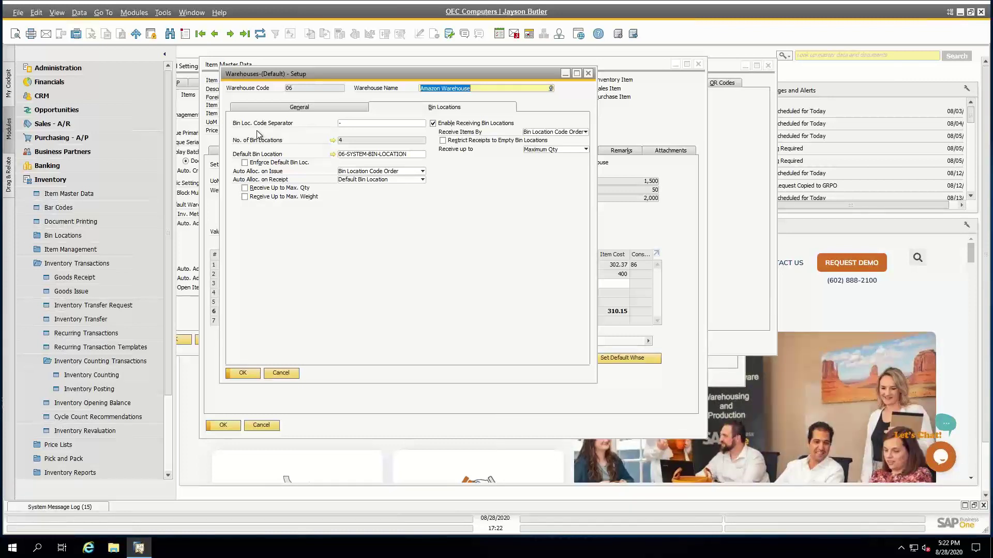
left_click(340, 125)
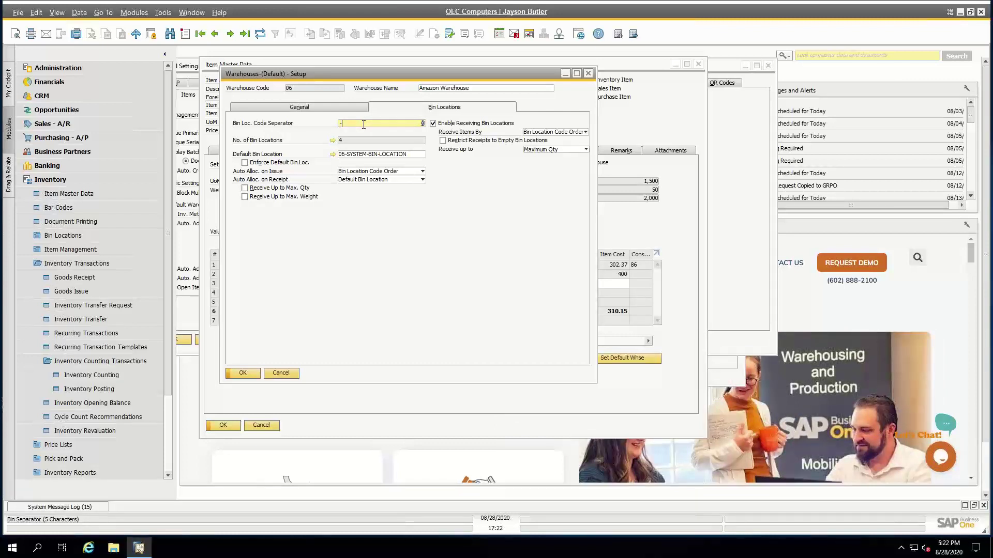
left_click(332, 141)
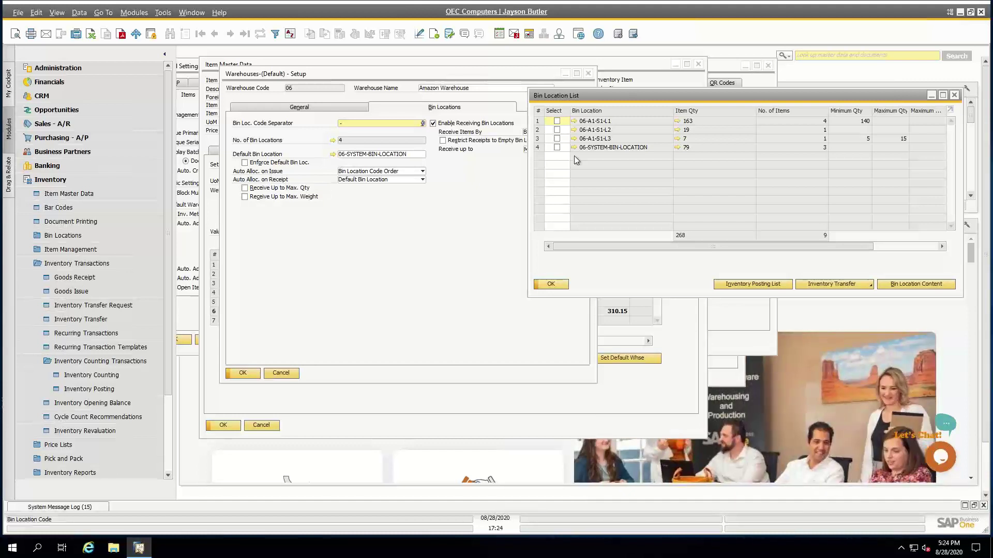
left_click(396, 253)
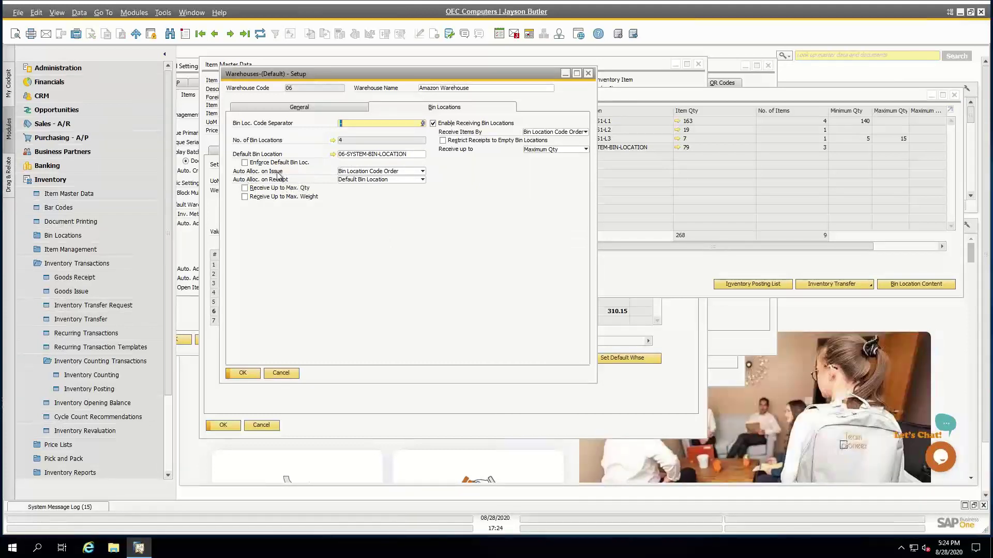
Step: Review the Amazon Warehouse's automatic allocation on issue methods against its bin location list, marking bin 06-A1-S1-L1
left_click(359, 171)
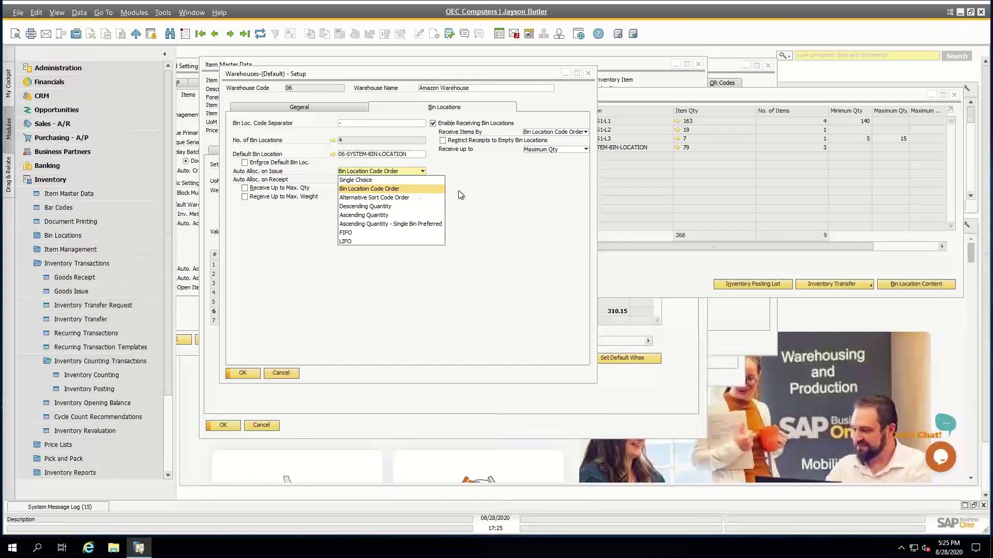
left_click(659, 94)
left_click_drag(659, 94, 606, 110)
left_click(579, 95)
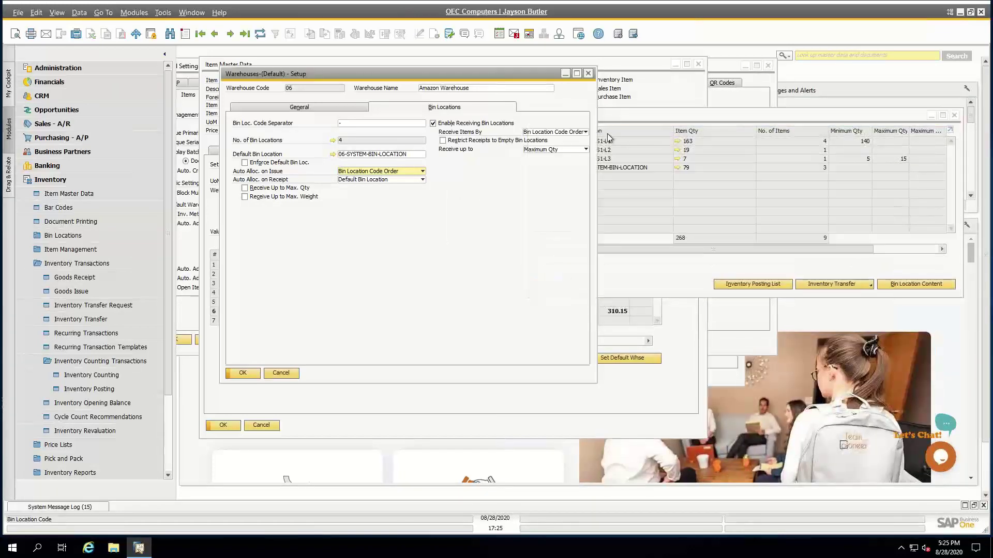
left_click(616, 116)
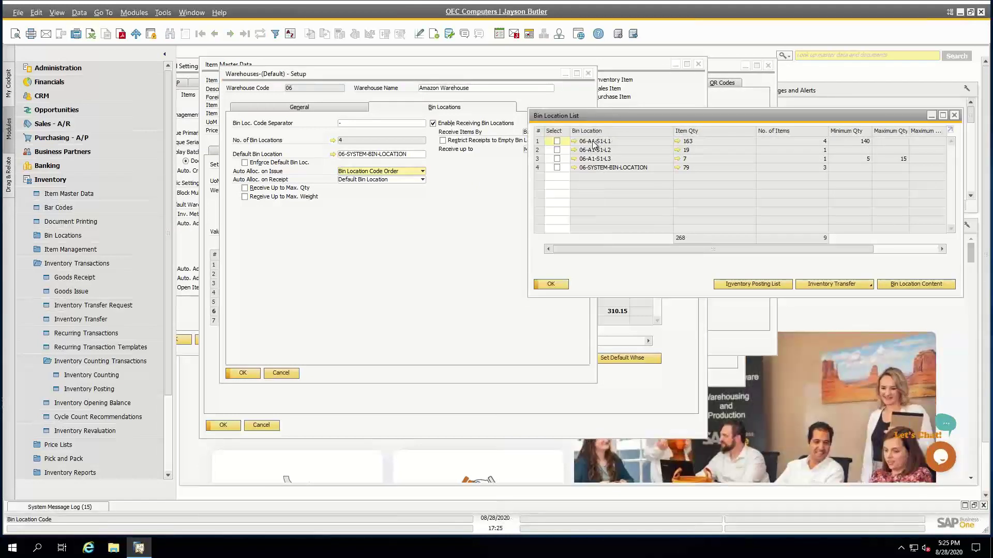
left_click(557, 141)
left_click(557, 150)
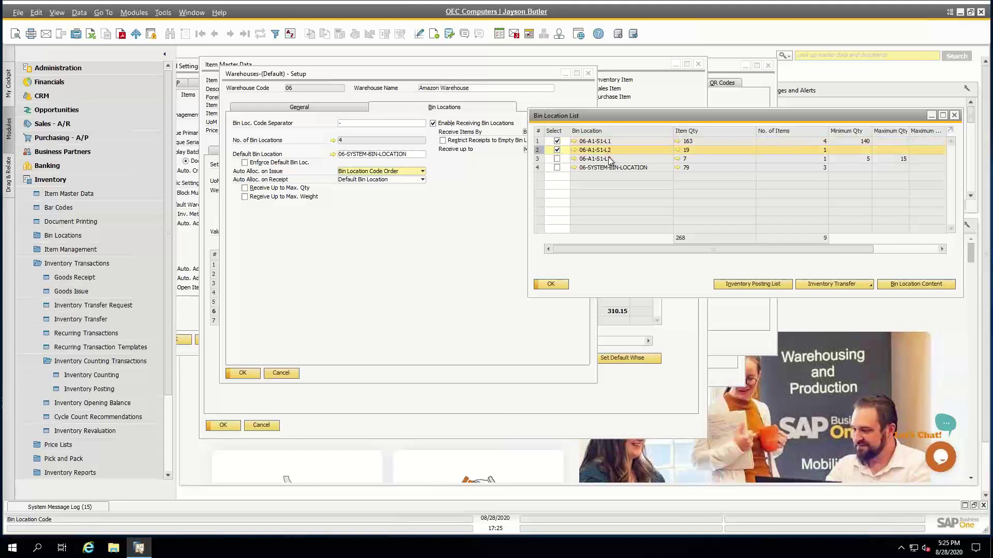
left_click(557, 150)
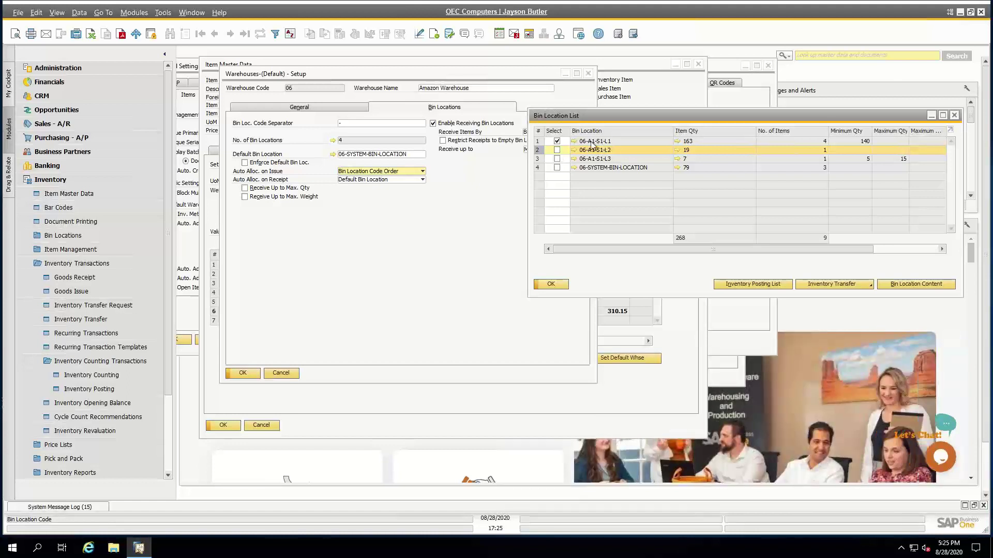
left_click(379, 214)
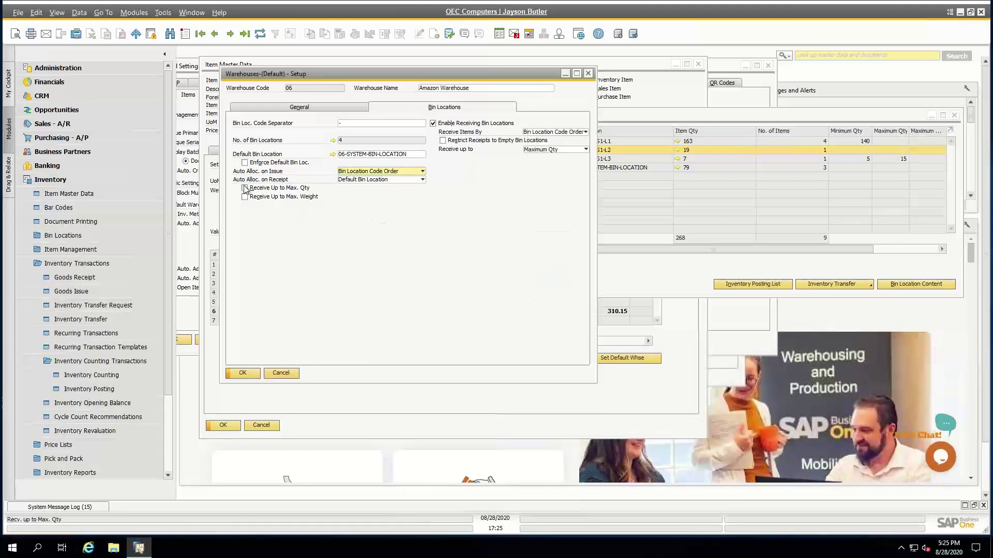
Step: Check the Alternative Sort Code Order issue method and locate the Alternative Sort Code field in bin 06-A1-S1-L1's master data
left_click(352, 173)
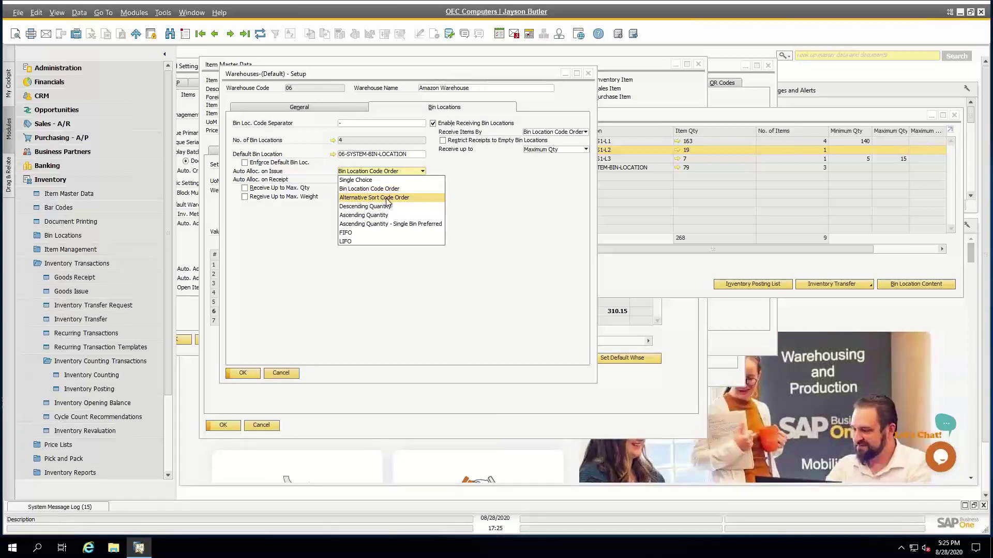
left_click(463, 205)
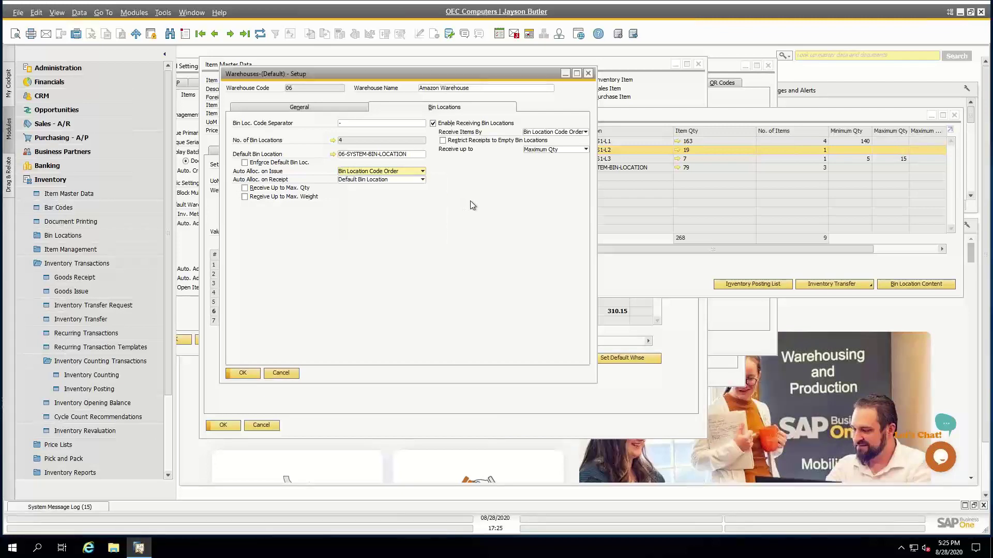
left_click(652, 117)
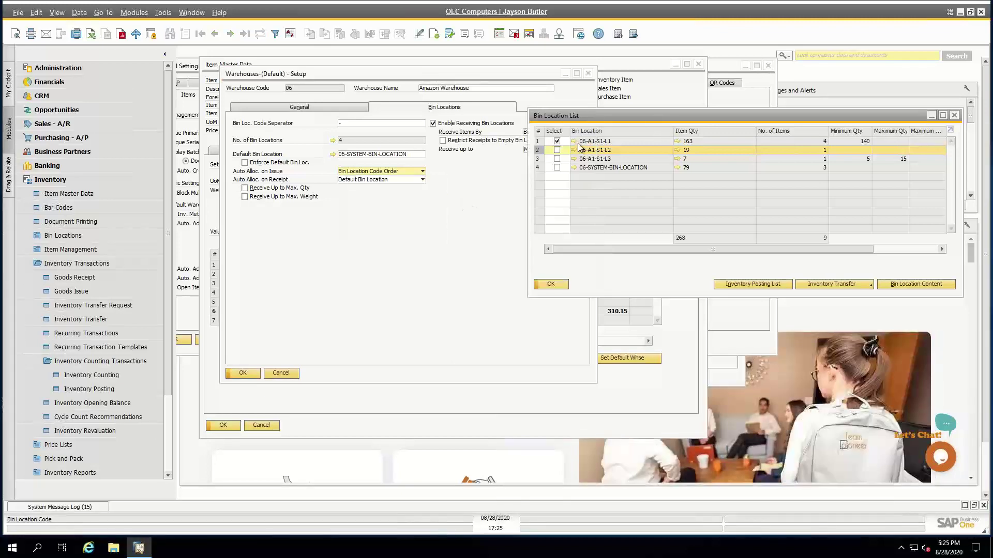
left_click(575, 142)
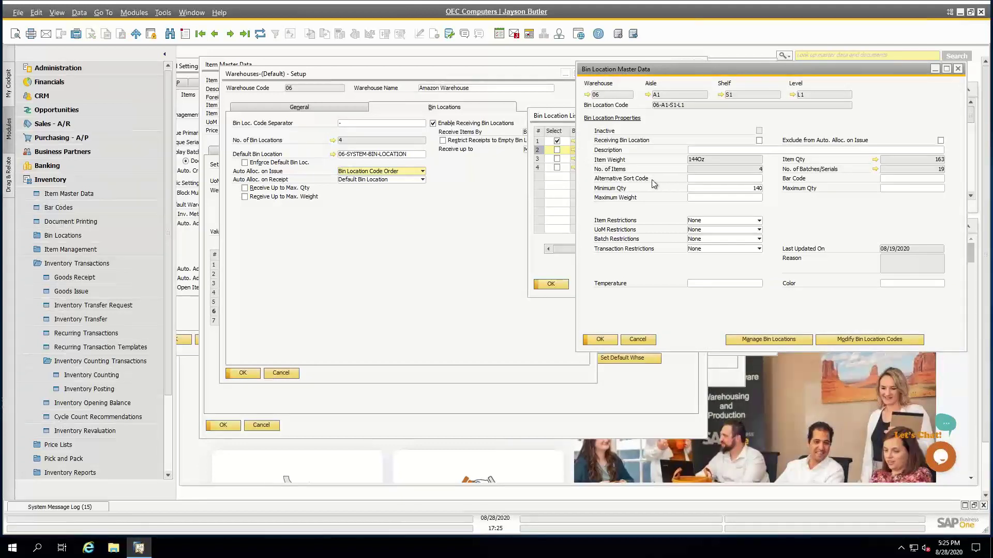
left_click(695, 178)
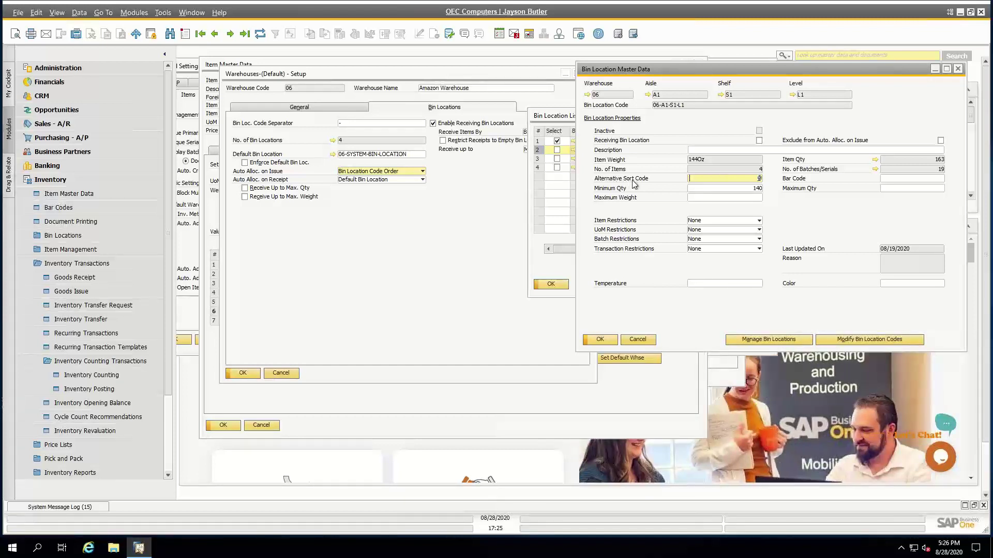
Step: Review the FIFO and LIFO issue methods and the automatic allocation on receipt choices, keeping the current selections
left_click(377, 170)
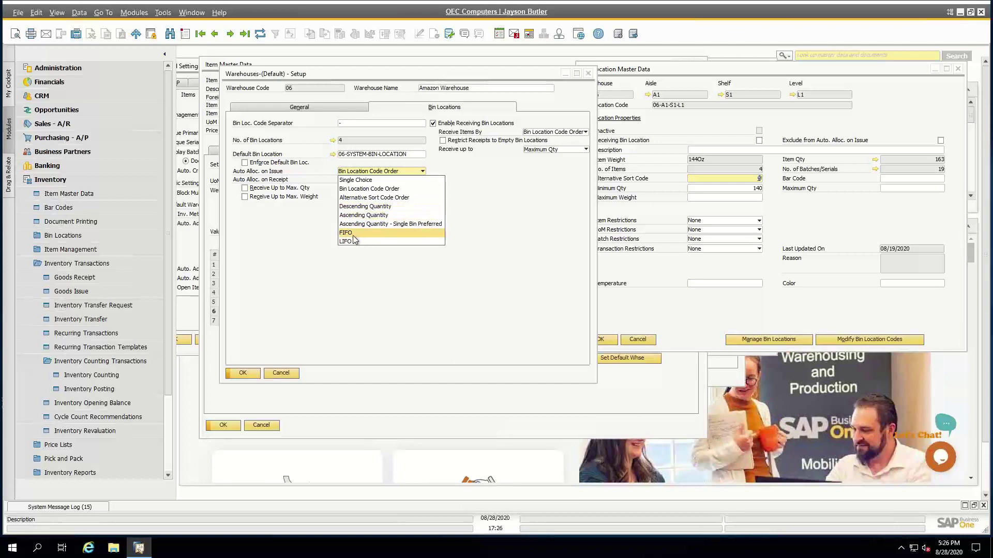
left_click(356, 264)
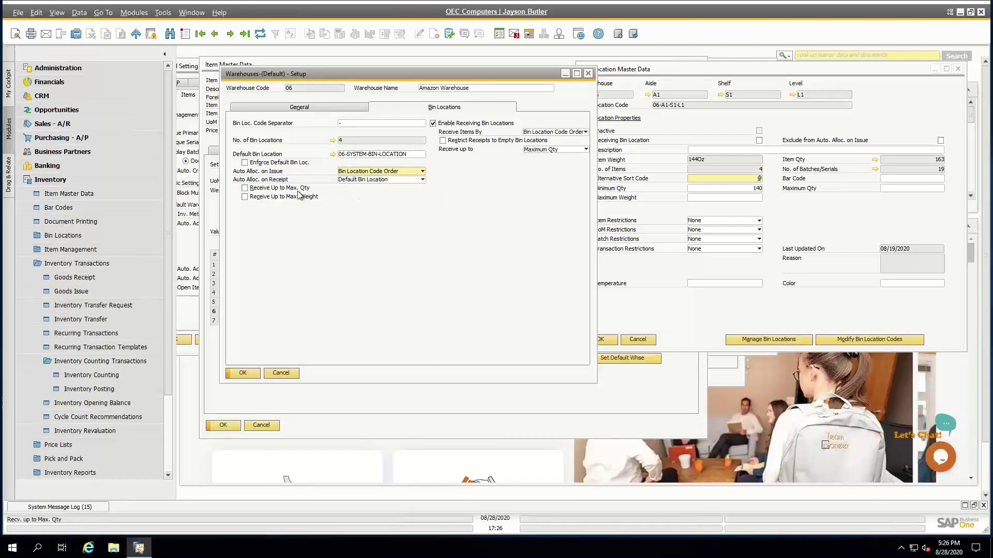
left_click(364, 180)
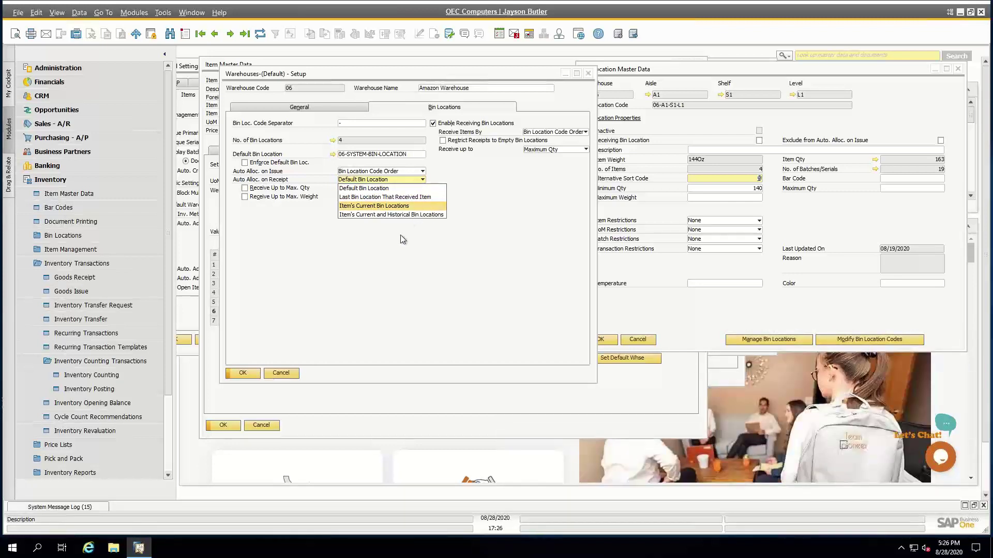
left_click(311, 232)
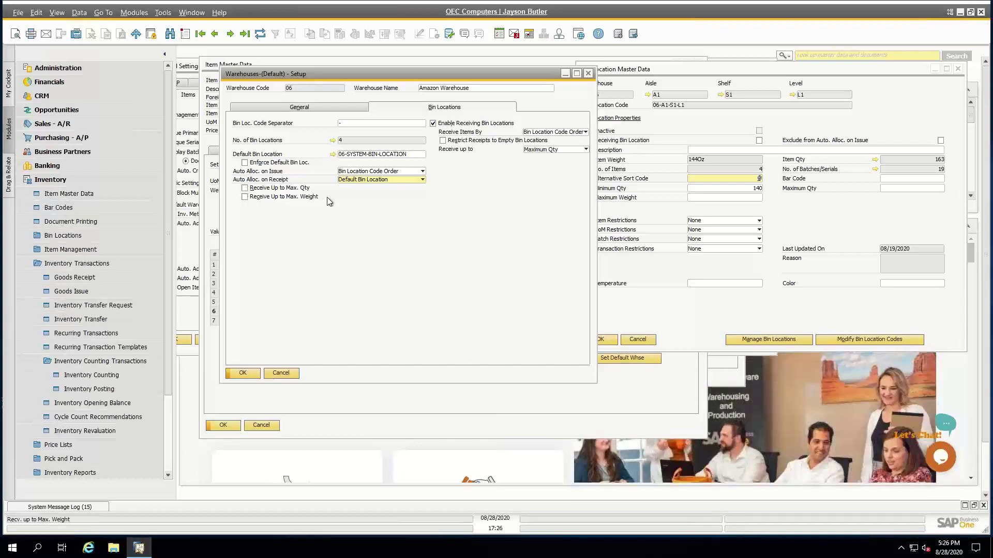
Step: Bring up the master data of receiving bin 06-A1-S1-L2 alongside the Amazon Warehouse setup
left_click(688, 117)
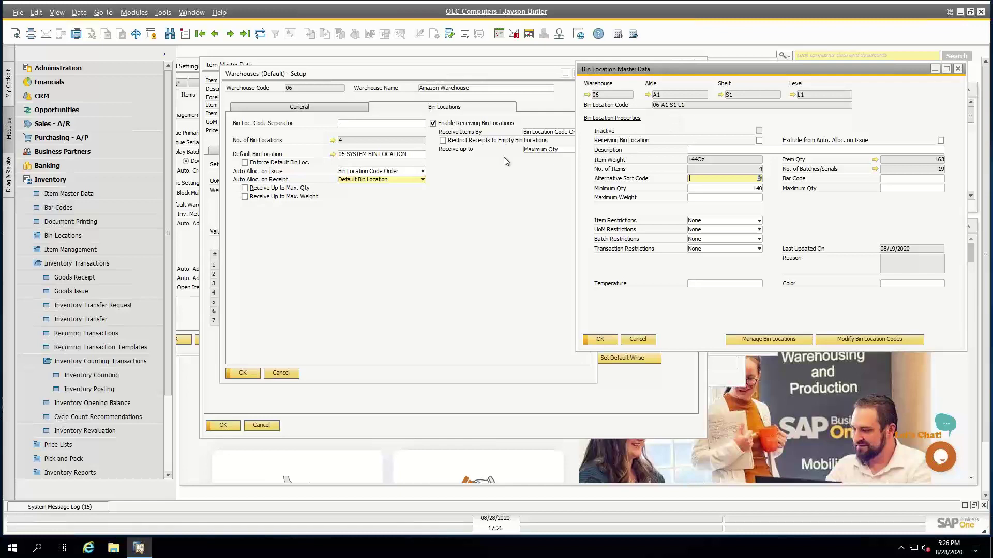
left_click_drag(452, 79, 367, 80)
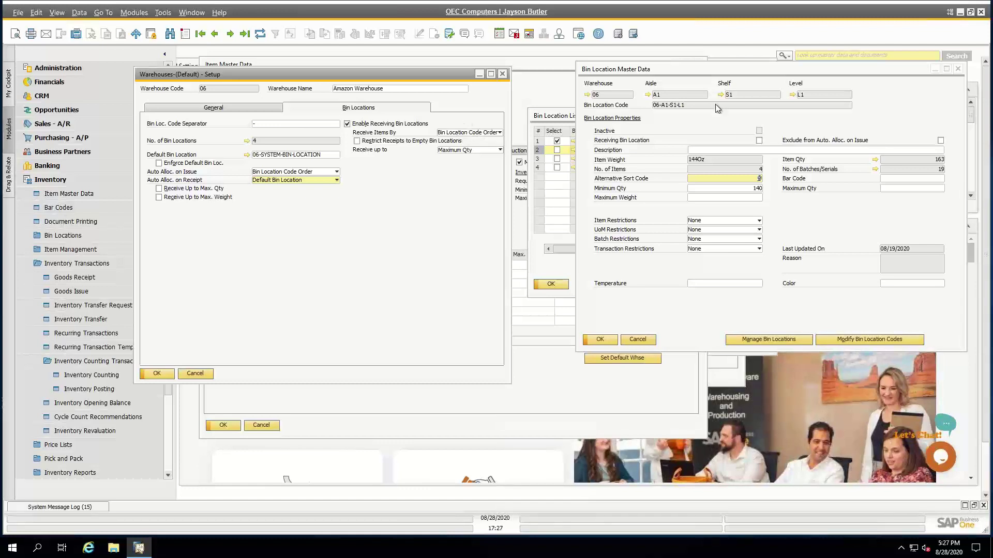
left_click(604, 72)
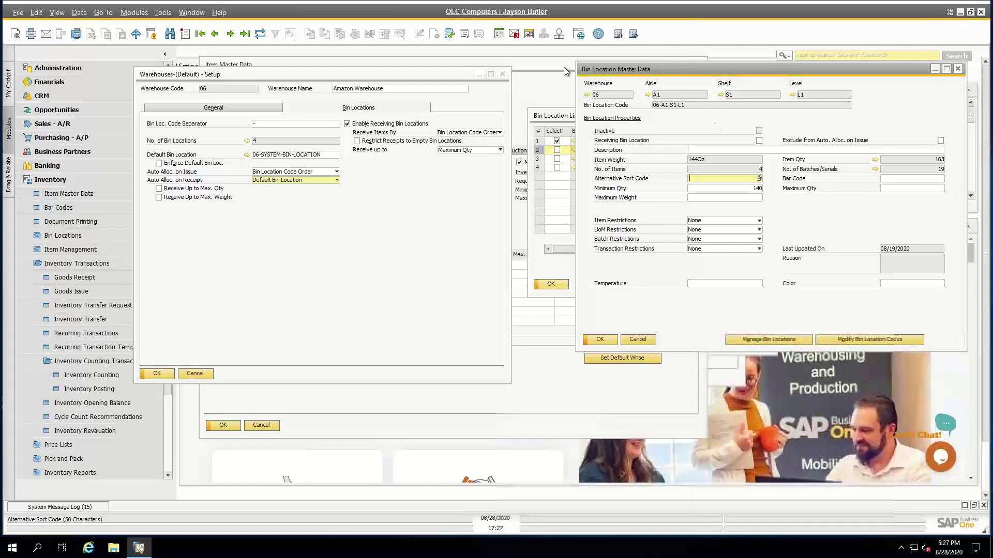
left_click(229, 34)
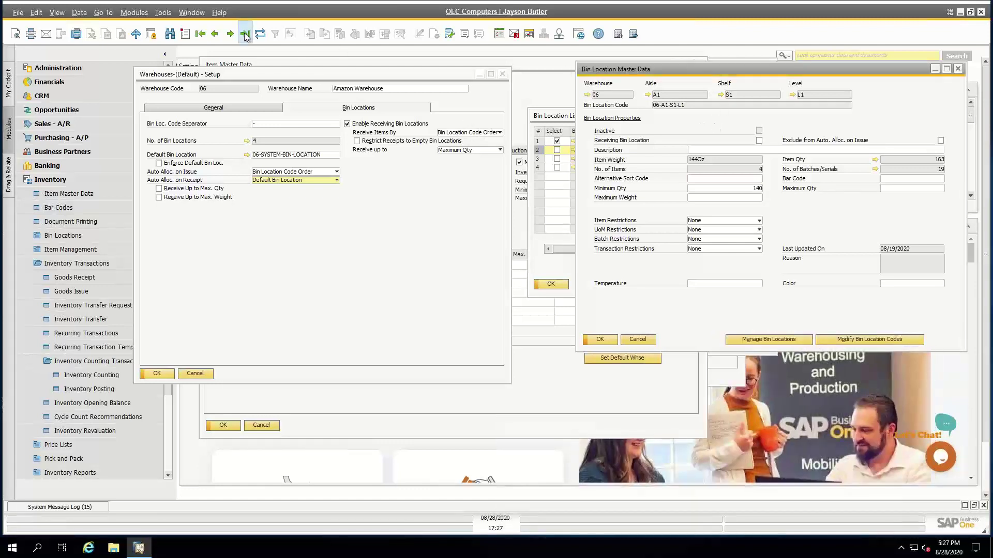
left_click(217, 34)
left_click(216, 34)
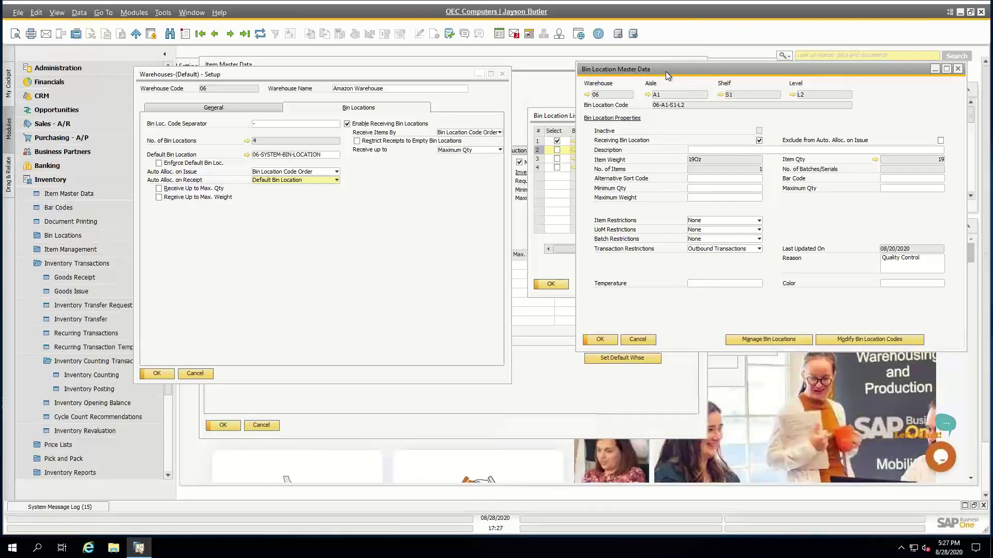
left_click_drag(631, 74, 557, 72)
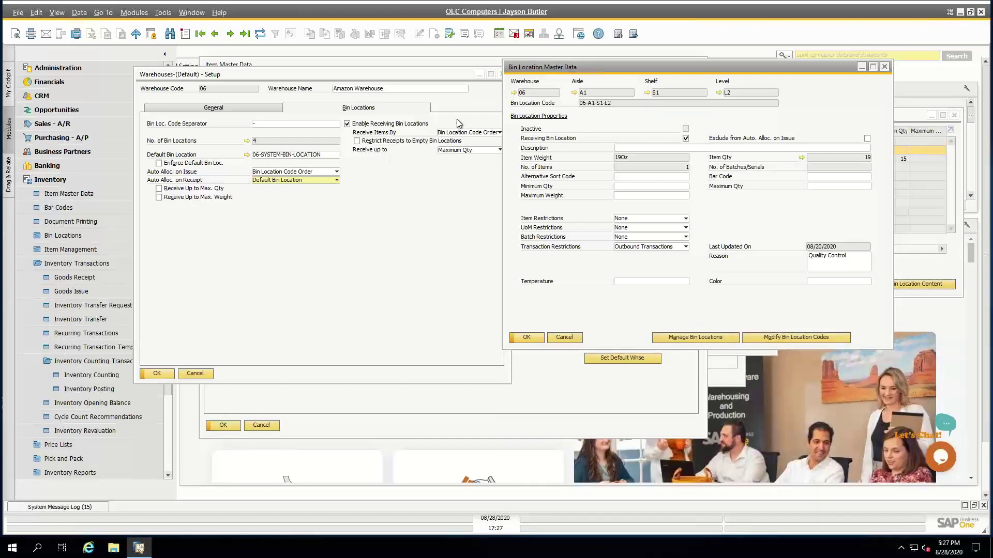
Step: Review the receiving order choices for the Amazon Warehouse's receiving bins, keeping Bin Location Code Order
left_click(459, 135)
left_click(459, 133)
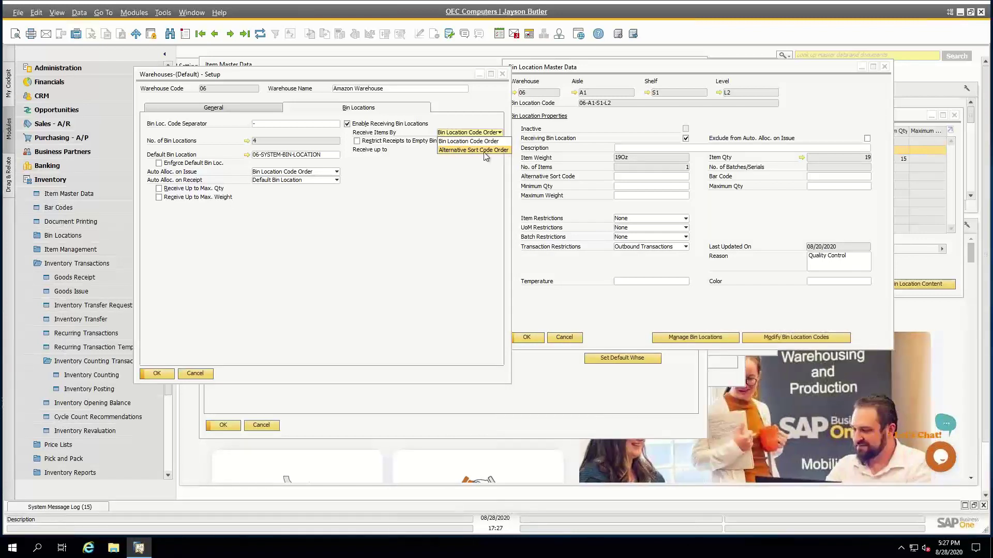
left_click(442, 187)
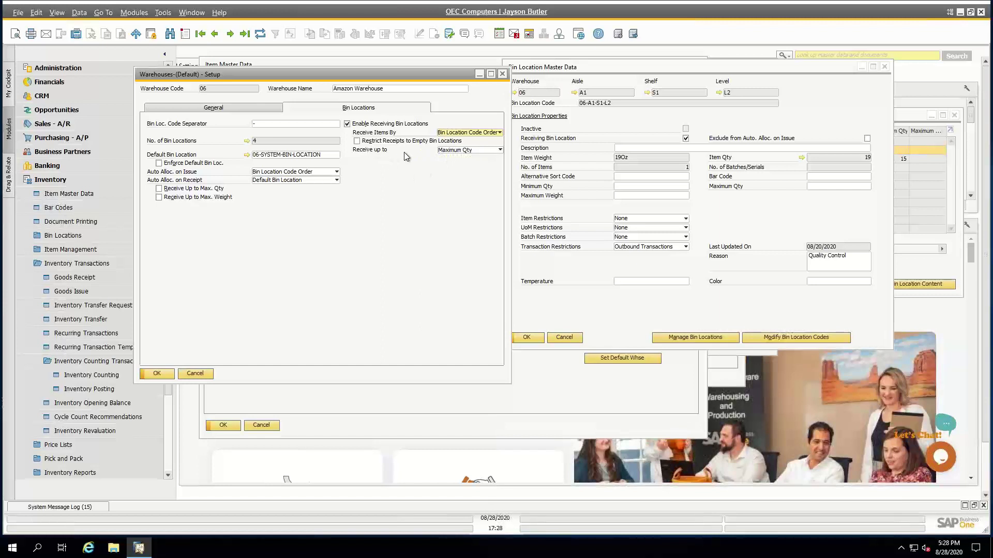
Step: Review the receive-up-to limit choices for the Amazon Warehouse's receiving bins, keeping Maximum Qty, and place the bin master data alongside
left_click(481, 151)
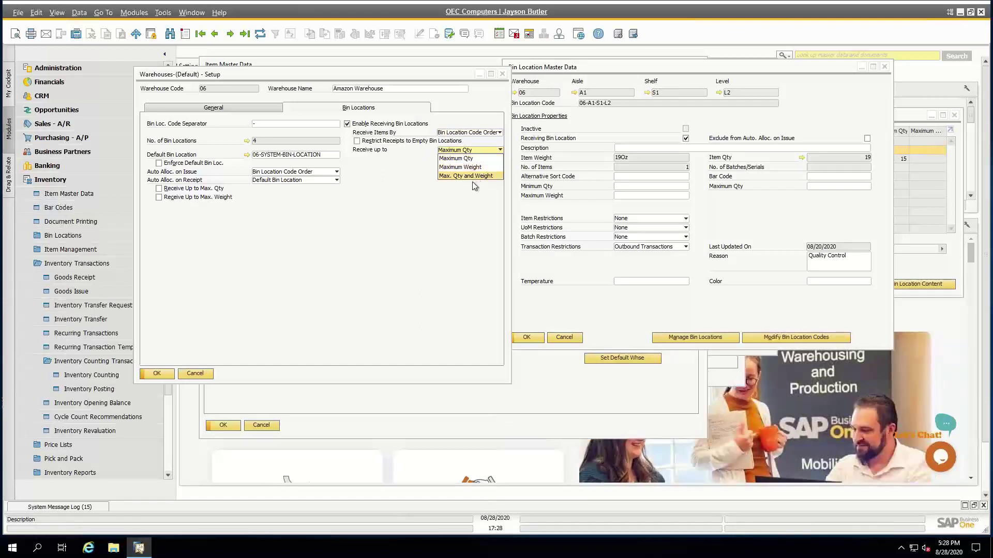
left_click(458, 226)
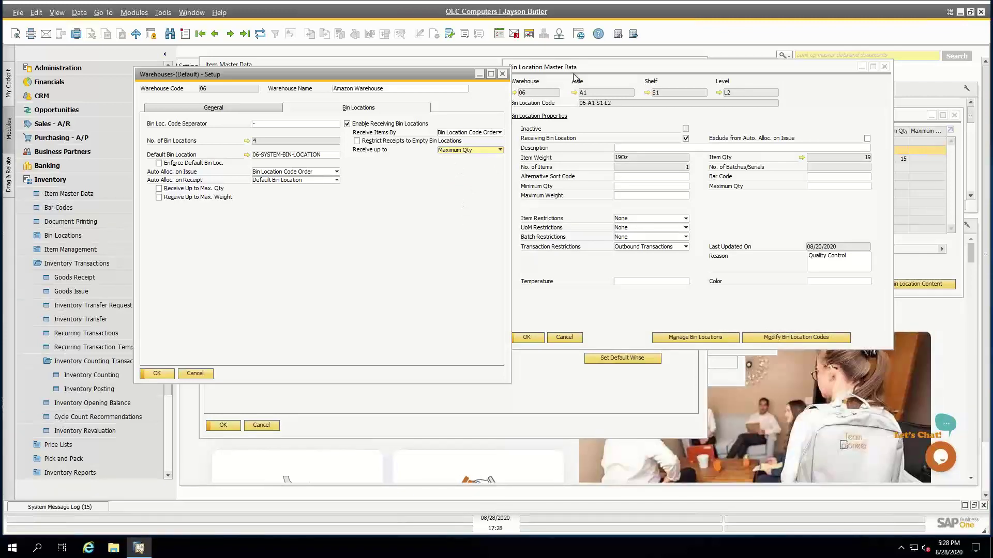
left_click_drag(575, 68, 589, 68)
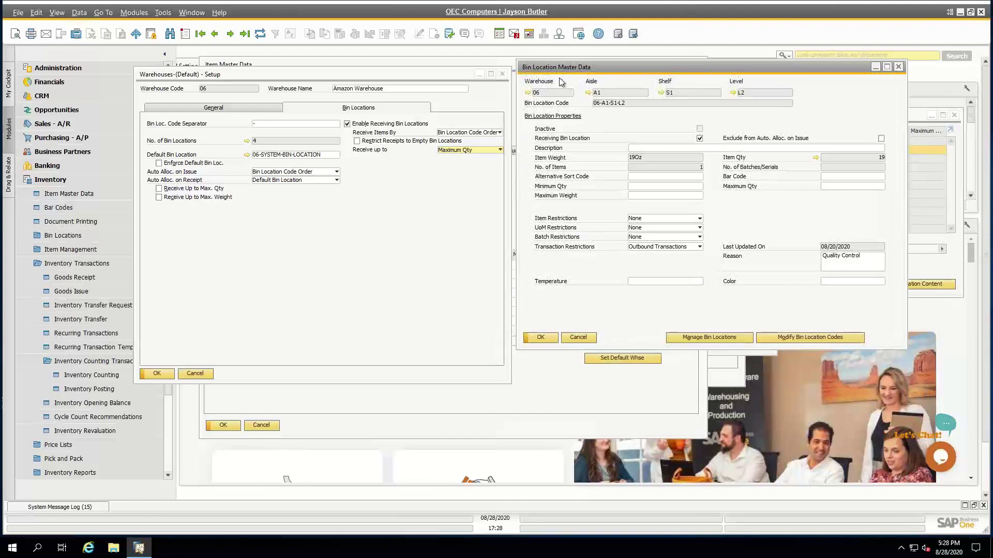
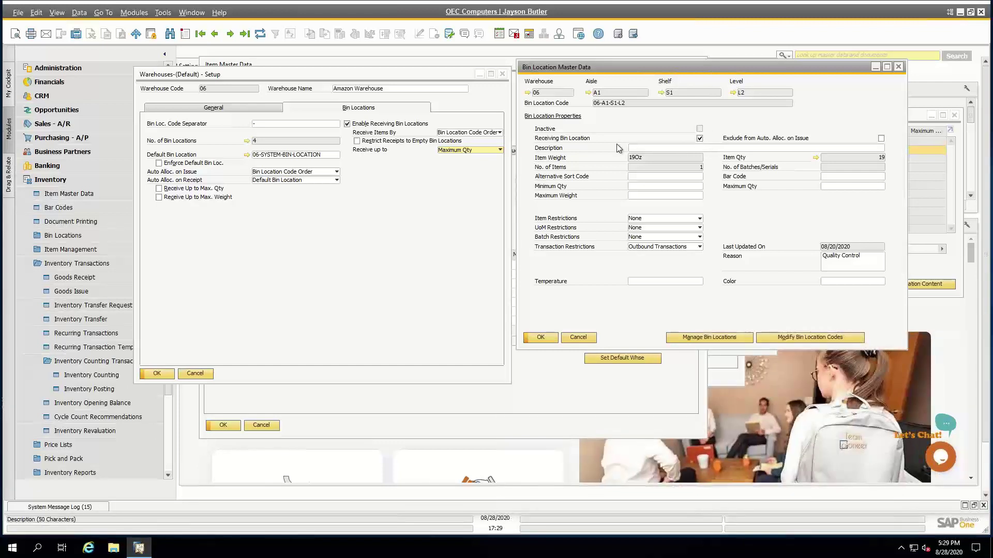
Step: Check the minimum and maximum quantities in bin 06-A1-S1-L3's master data and bring up the bin's content list
left_click(228, 34)
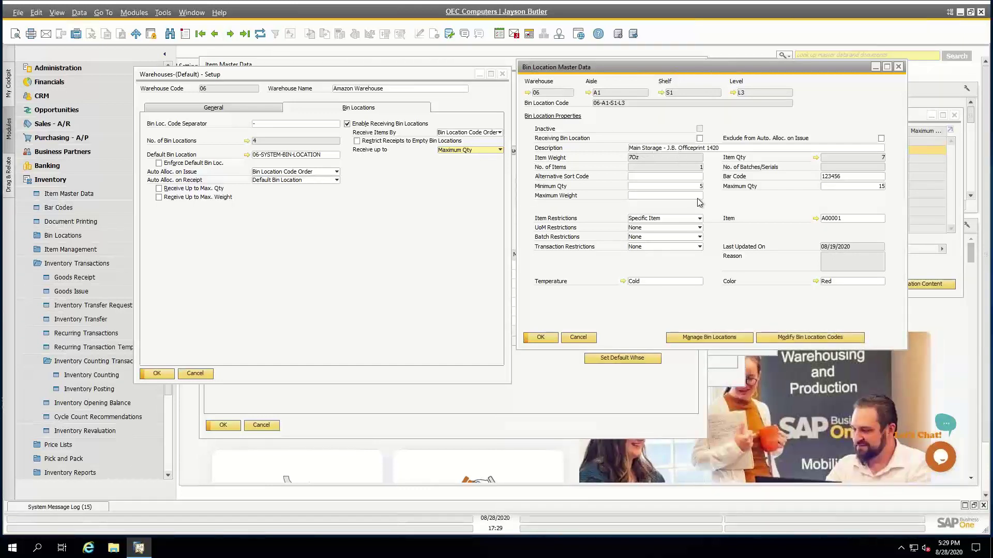
left_click(645, 187)
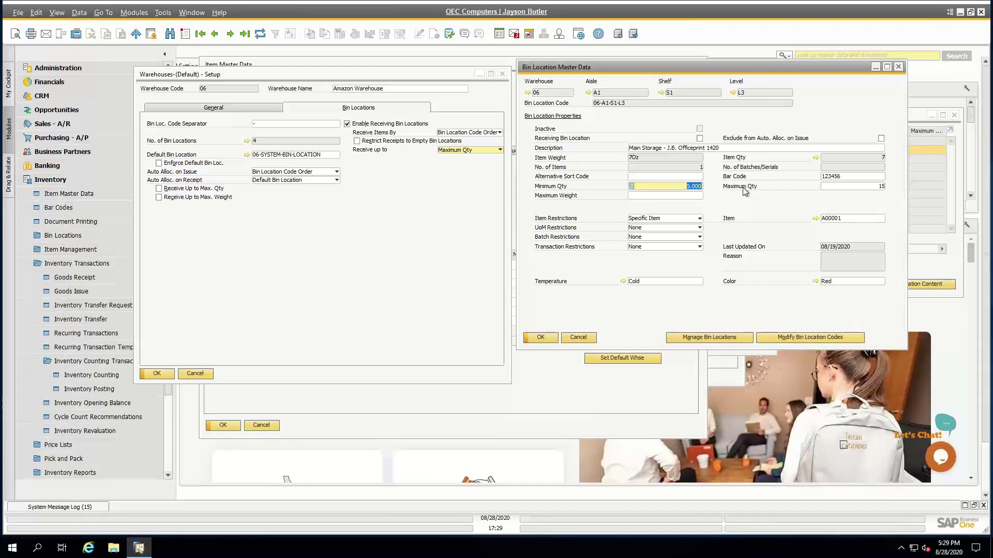
left_click(882, 188)
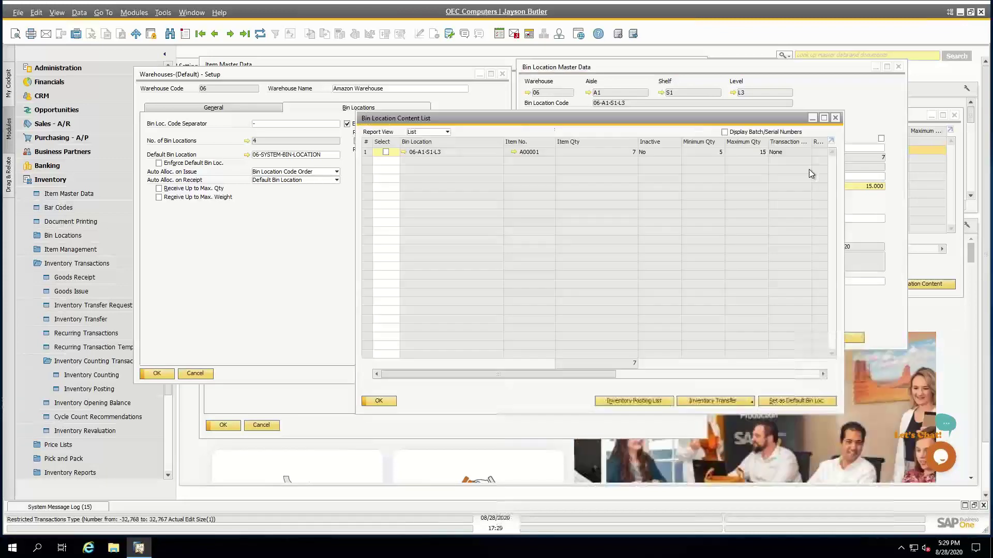
Step: Select bin 06-A1-S1-L3 with item A00001 in the content list and generate an inventory transfer using Replenish Bin Locations
left_click(816, 158)
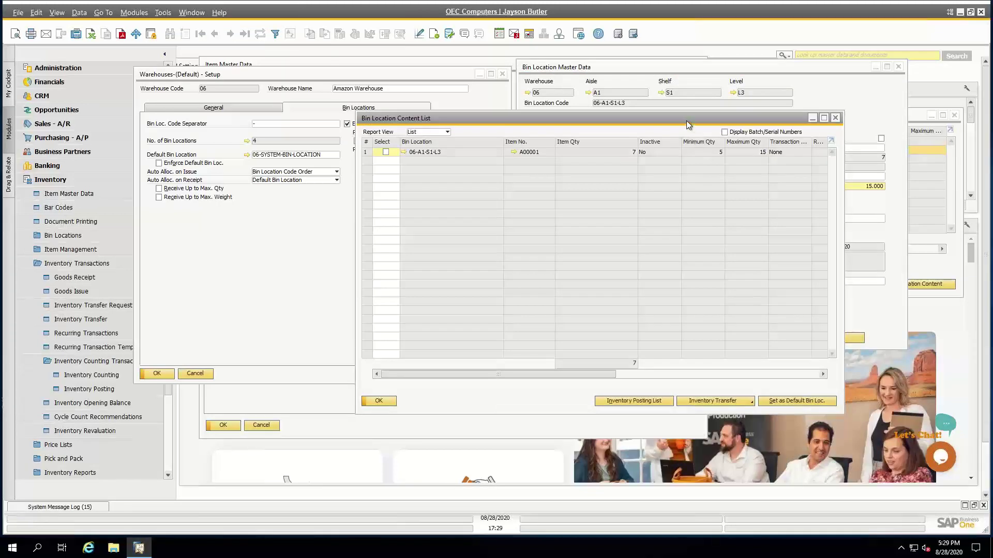
left_click_drag(687, 121, 672, 191)
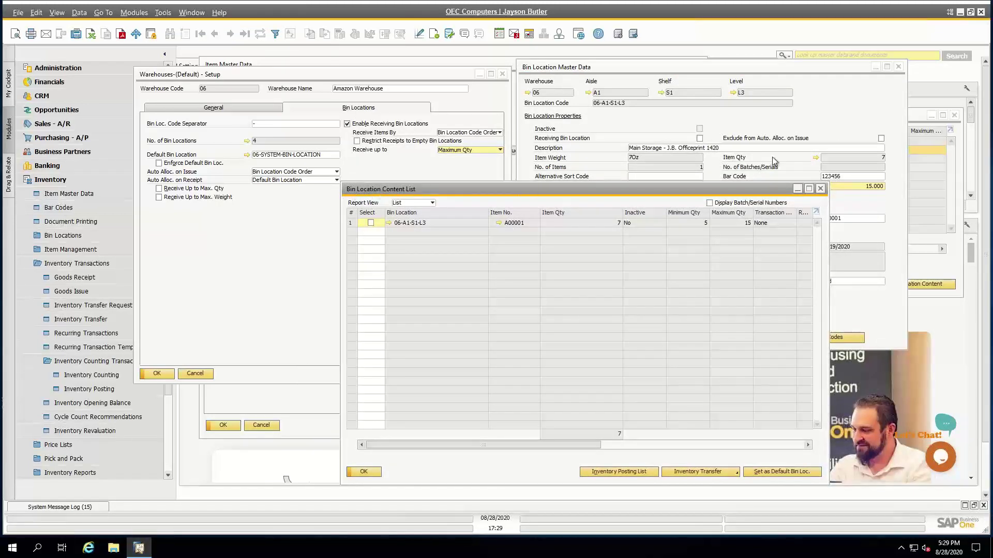
left_click(422, 221)
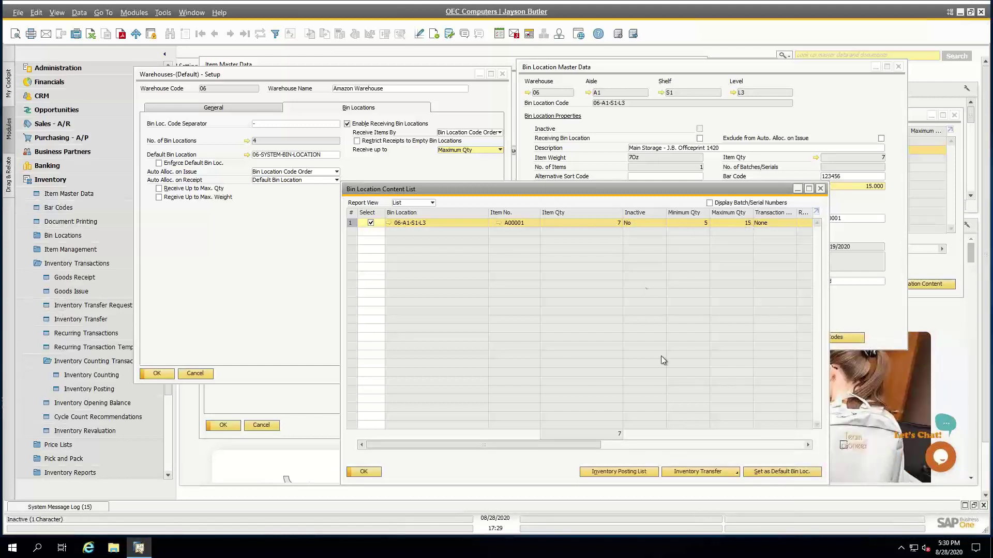
left_click(707, 472)
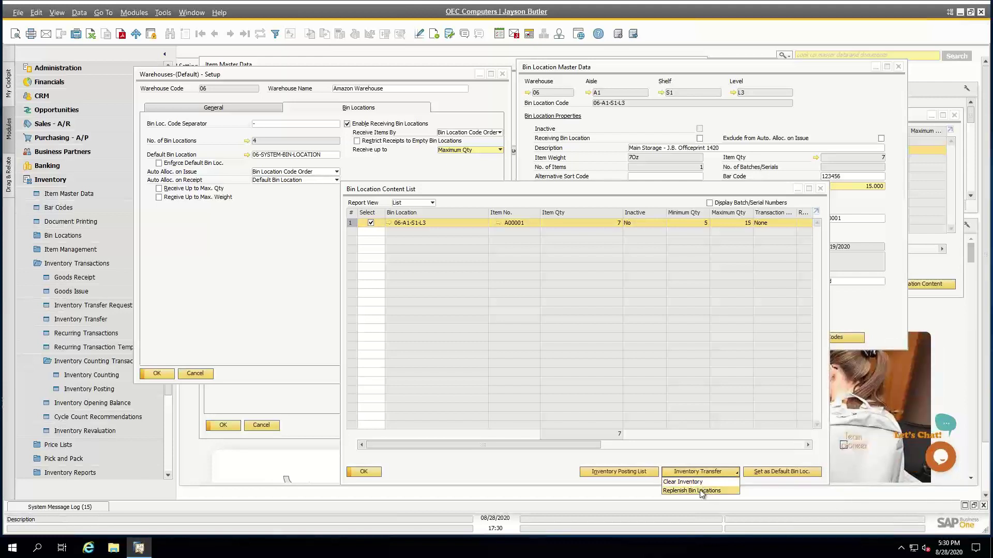
left_click(702, 491)
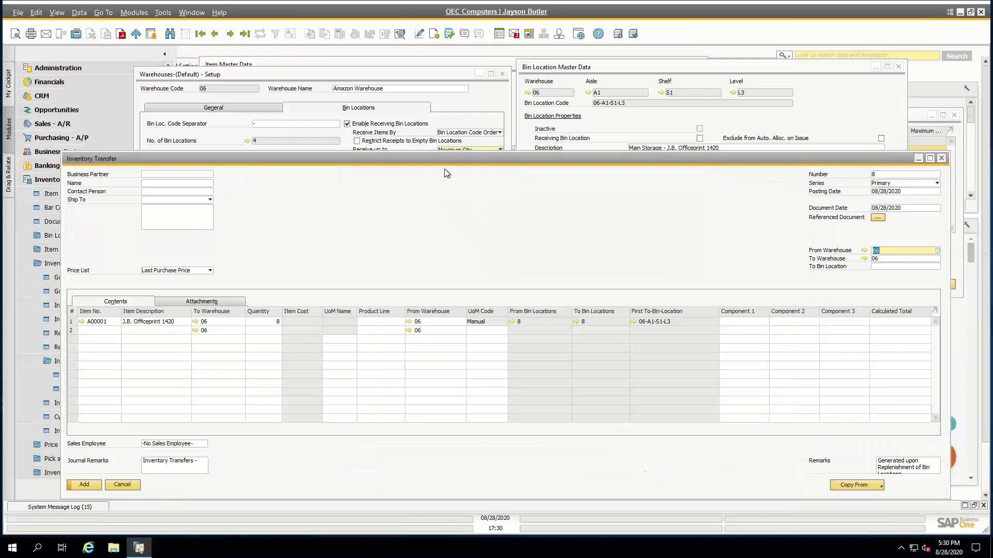
Step: Compare the replenishment transfer's quantity for item A00001 with the item quantity and maximum quantity of bin 06-A1-S1-L3
left_click_drag(436, 160, 407, 89)
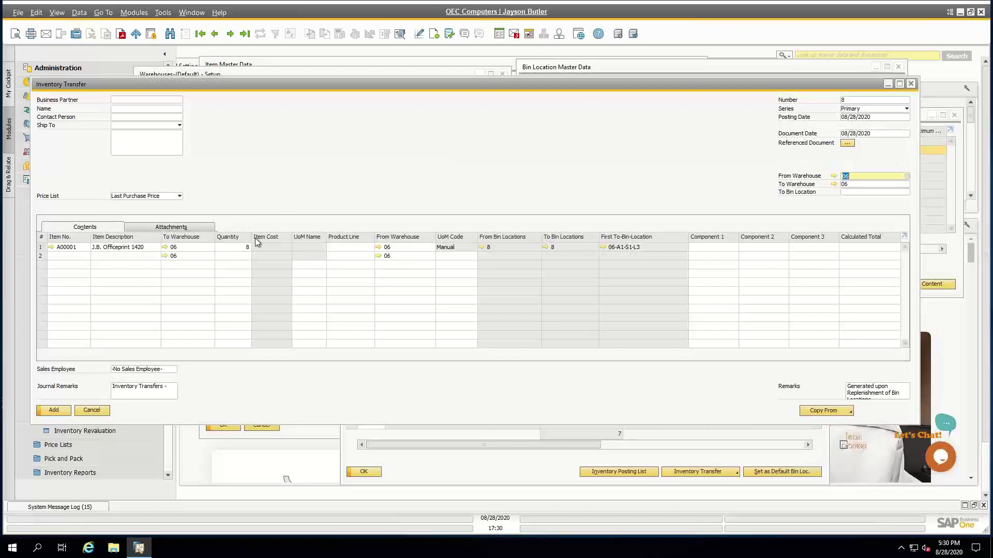
left_click(245, 248)
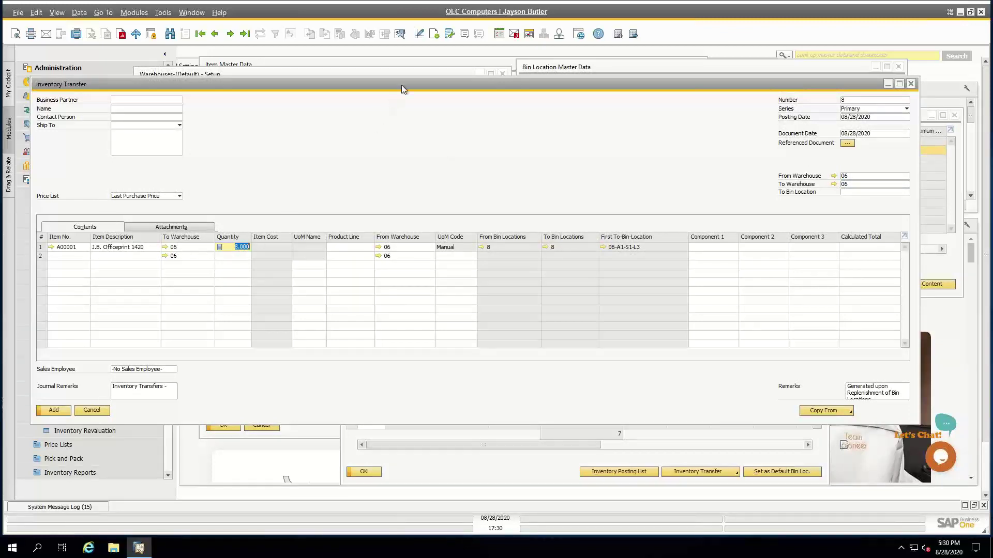
left_click_drag(401, 85, 434, 202)
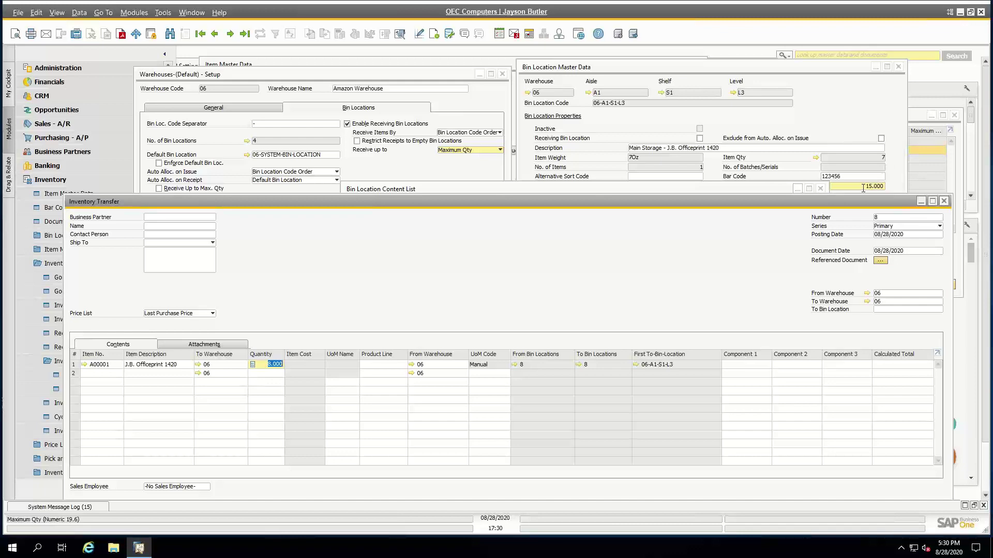
left_click_drag(832, 203, 809, 149)
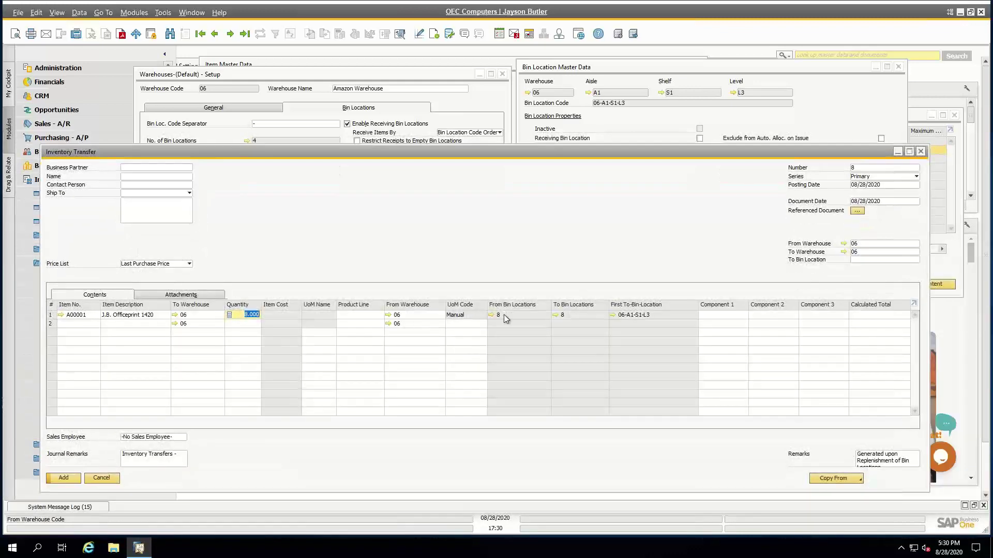
Step: Inspect the transfer line's receipt and issue bin allocations and compare them with the Amazon Warehouse's automatic issue method
left_click(557, 314)
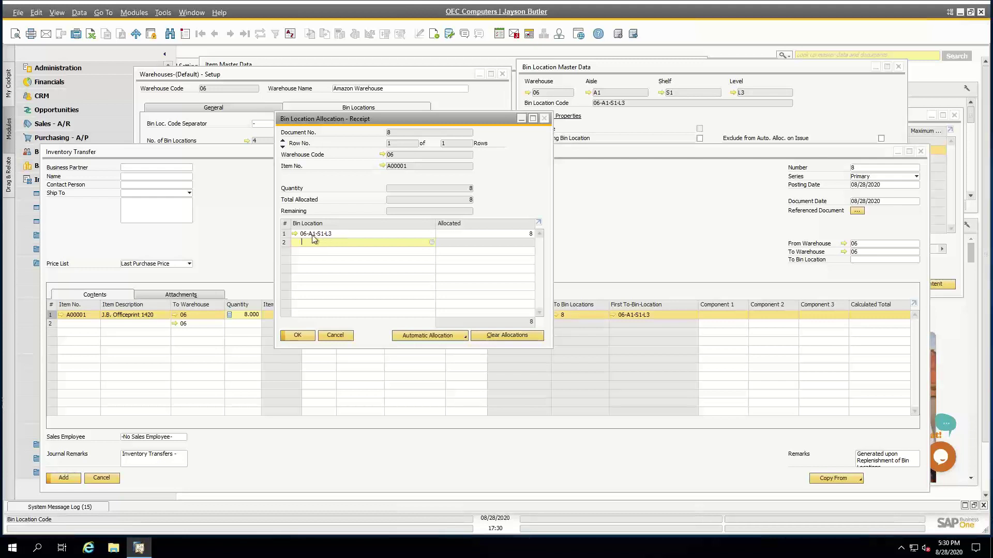
left_click(545, 119)
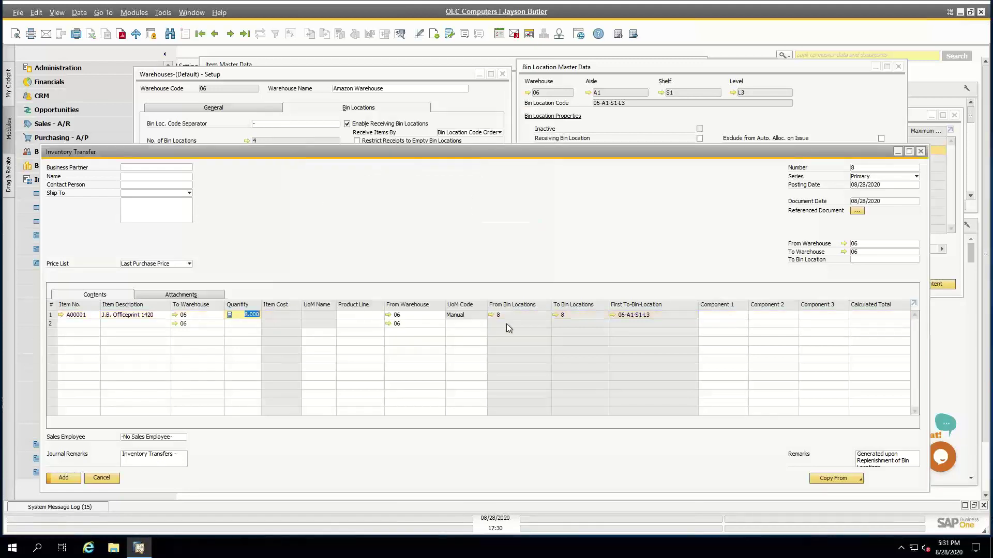
left_click(489, 315)
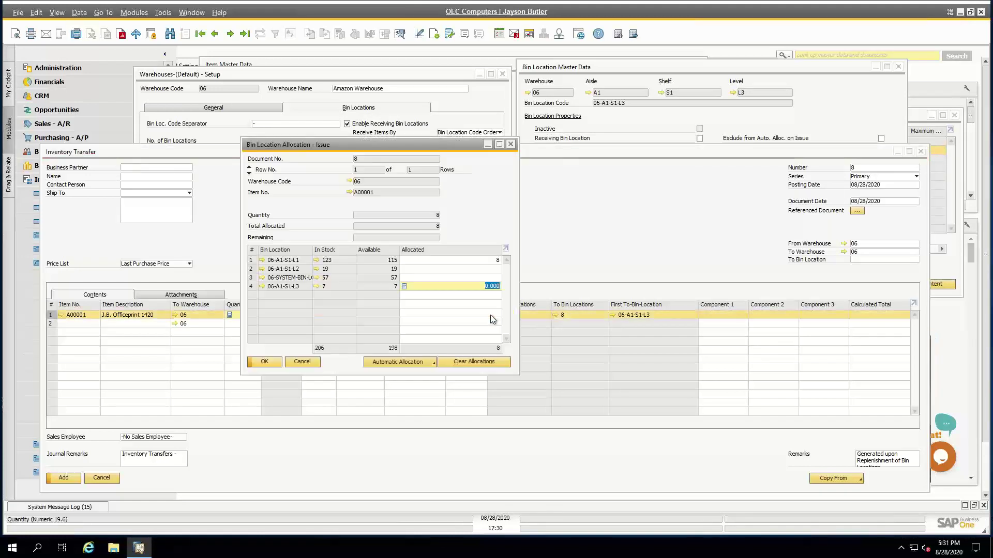
left_click(422, 262)
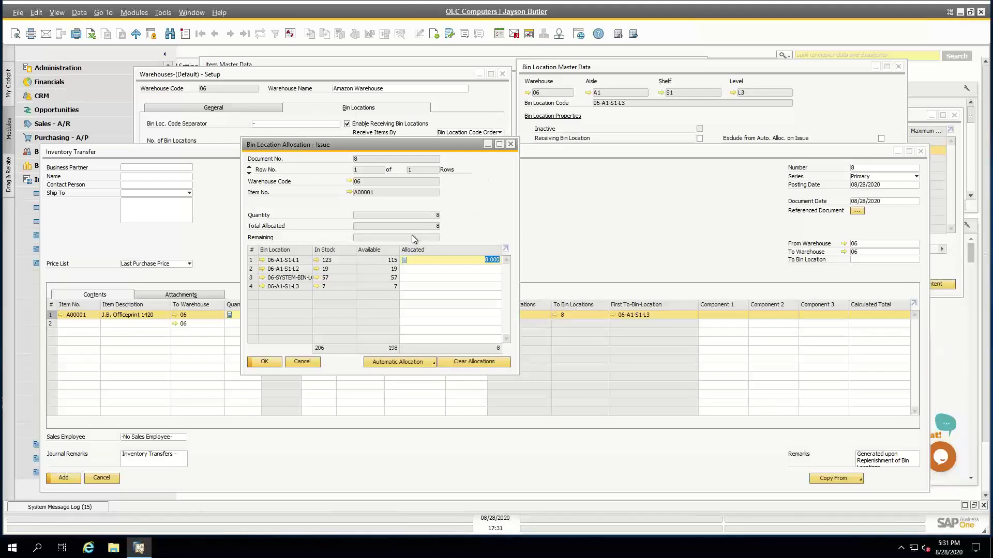
left_click(510, 145)
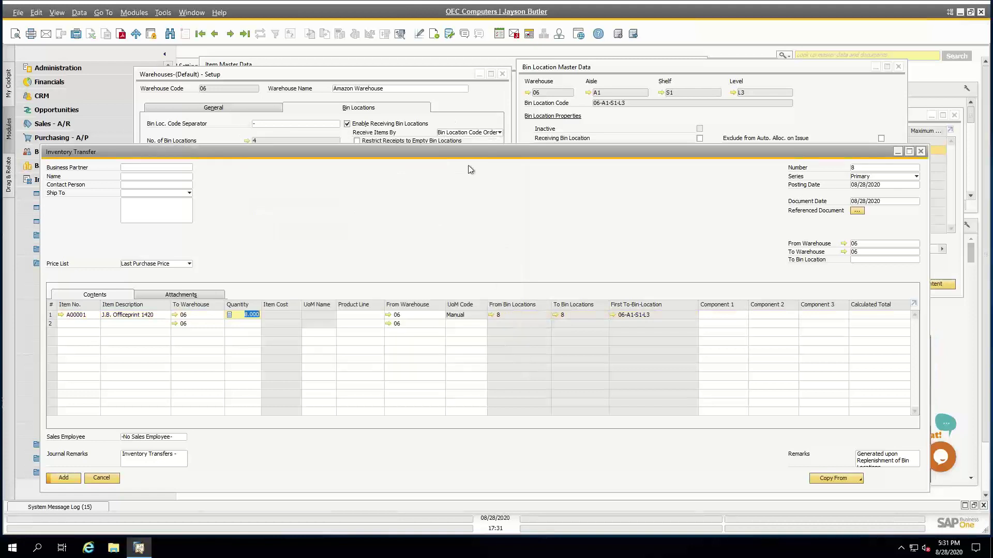
left_click(395, 76)
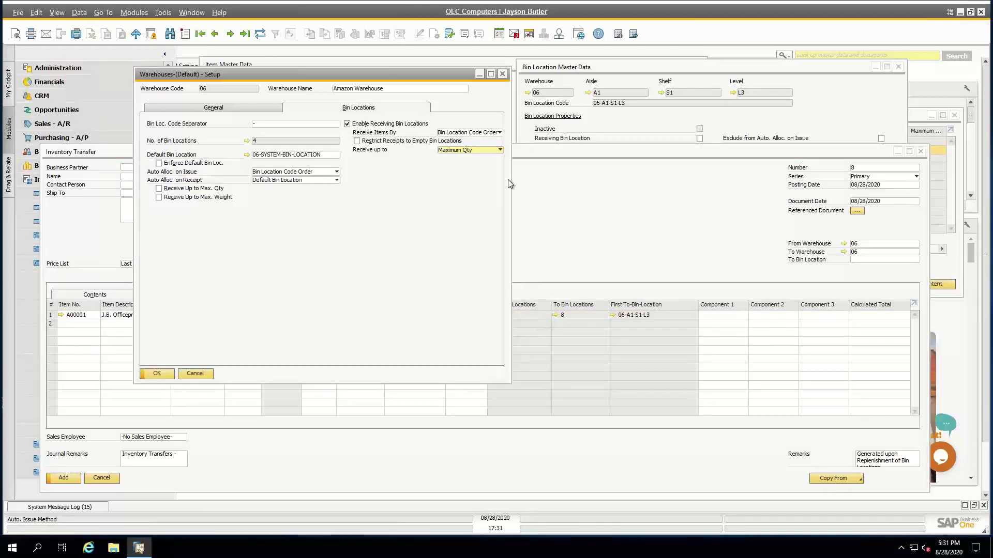
left_click(608, 179)
Step: Add the replenishment inventory transfer for item A00001, accept that it cannot be changed, and close the transfer form
left_click_drag(557, 152, 555, 114)
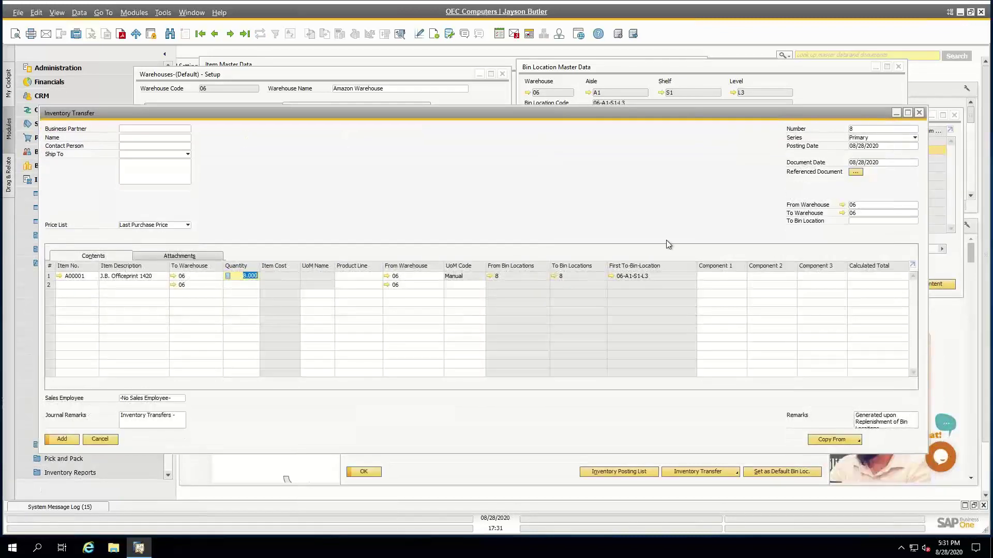
left_click(67, 439)
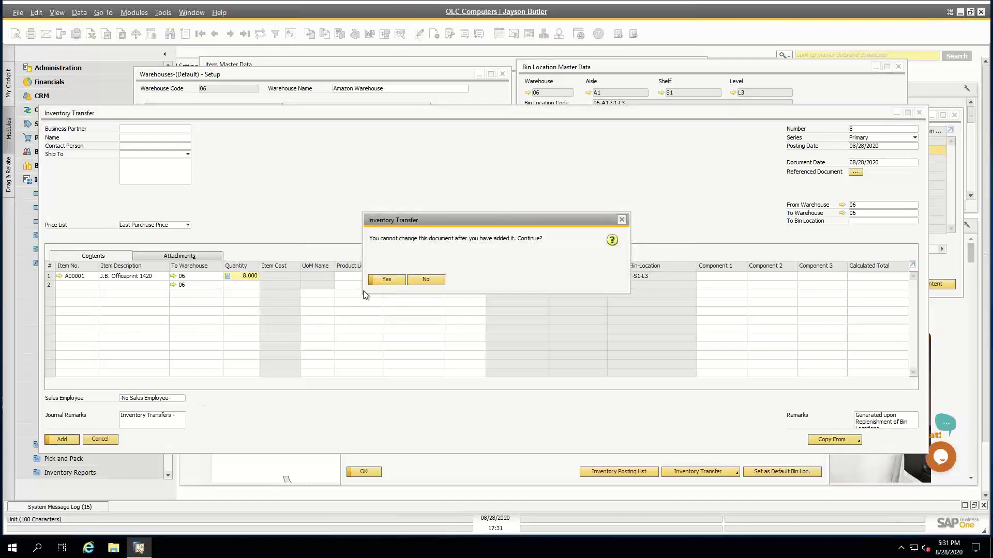
left_click(381, 281)
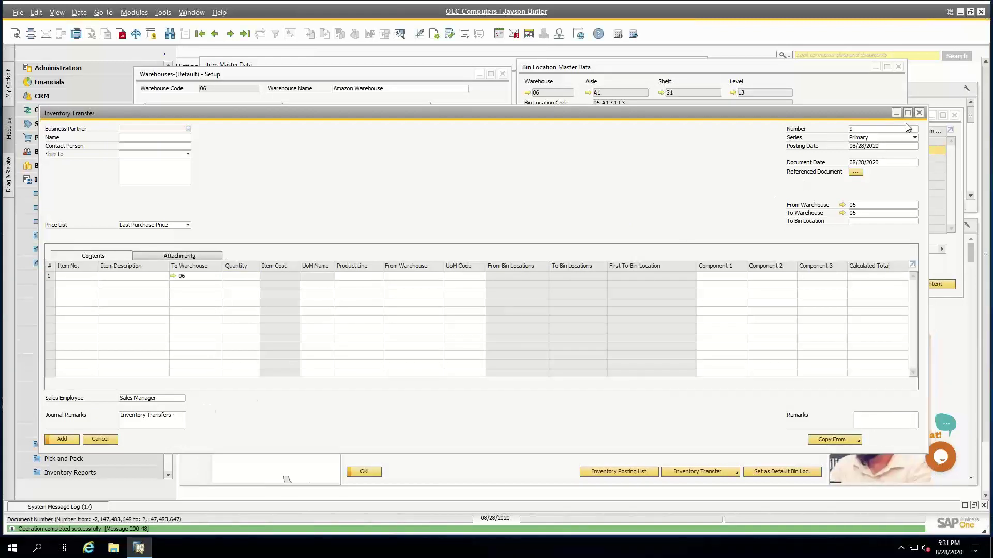
left_click(919, 113)
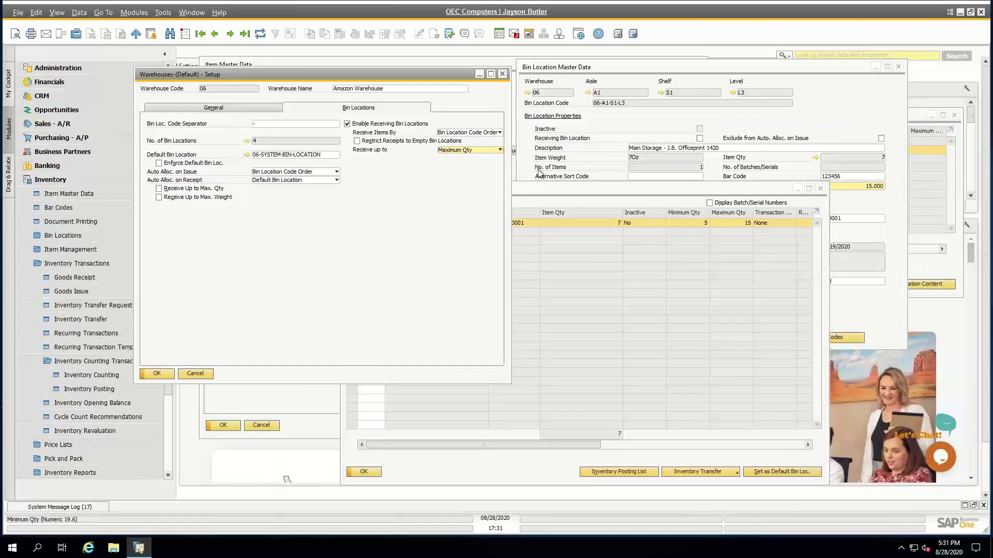
Step: Review the item restriction choices in bin 06-A1-S1-L3's master data, keeping Specific Item
left_click(695, 109)
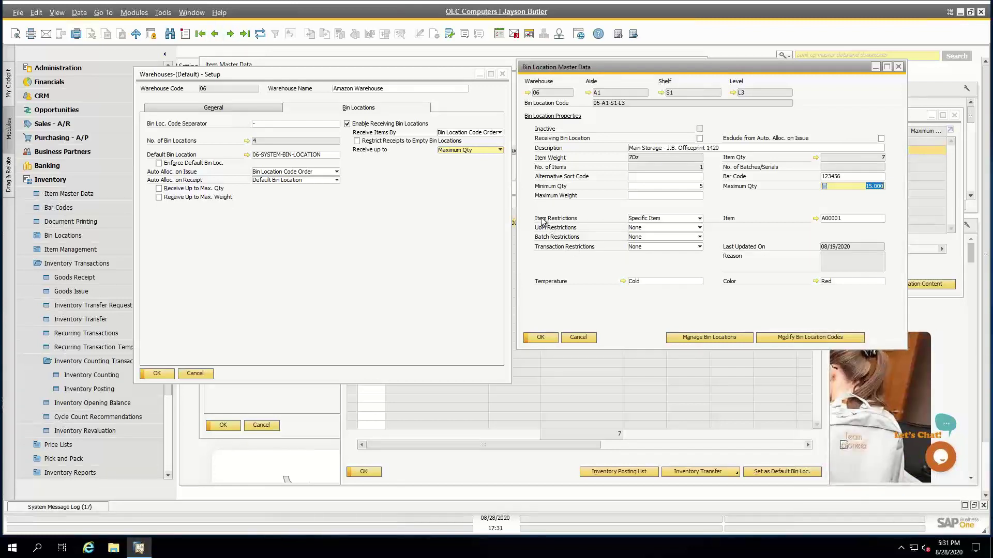
left_click(656, 222)
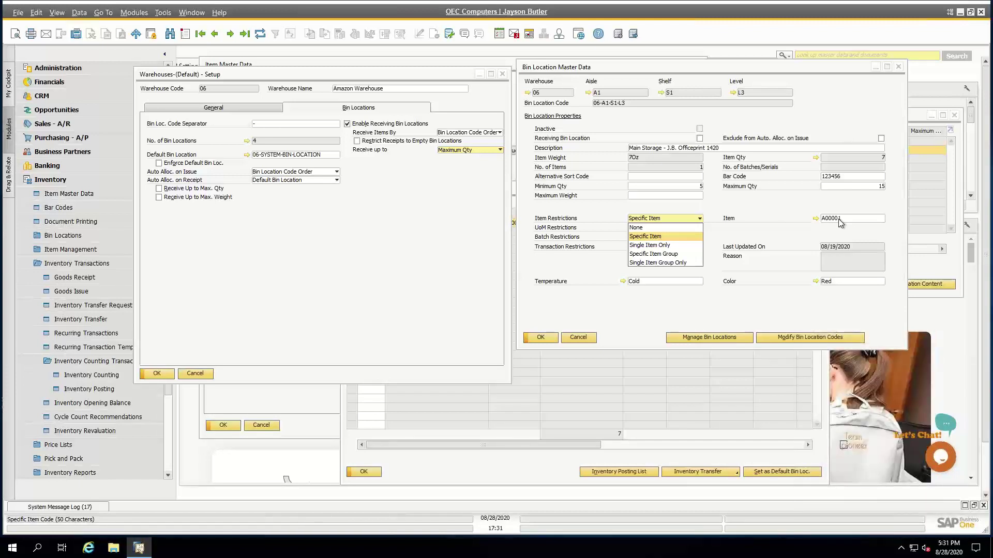
key("Up")
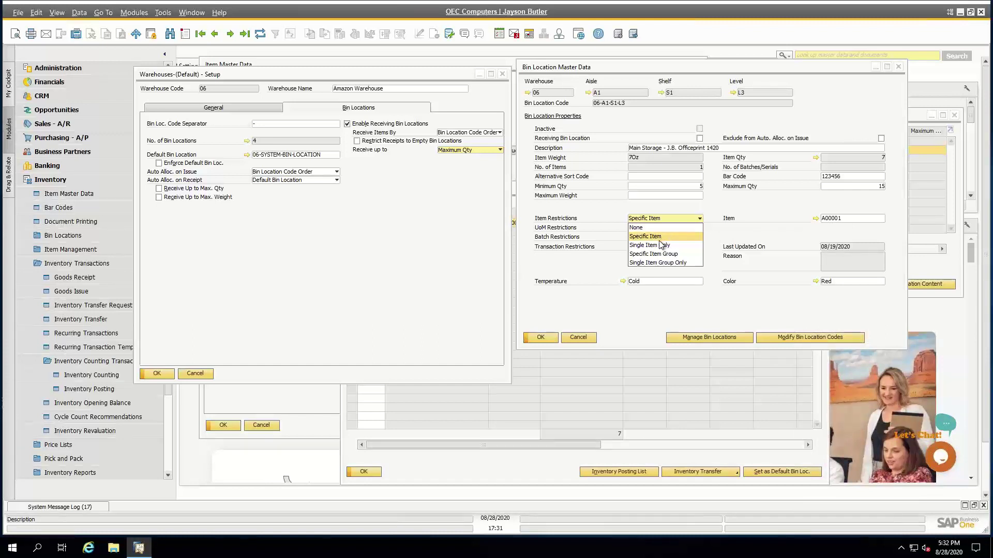
left_click(587, 264)
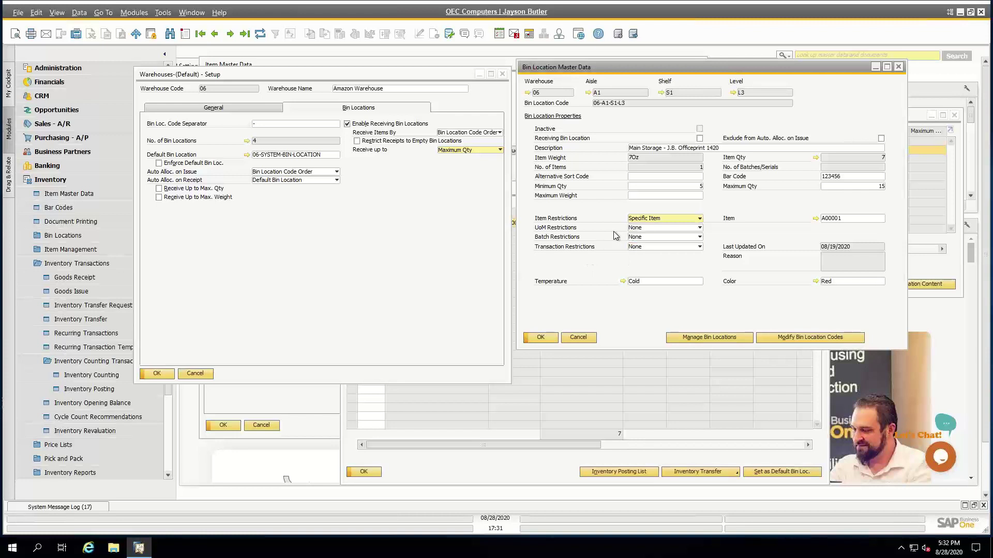
Step: Review bin 06-A1-S1-L3's UoM and batch restriction choices, keeping None, and return to bin 06-A1-S1-L2's master data
left_click(644, 228)
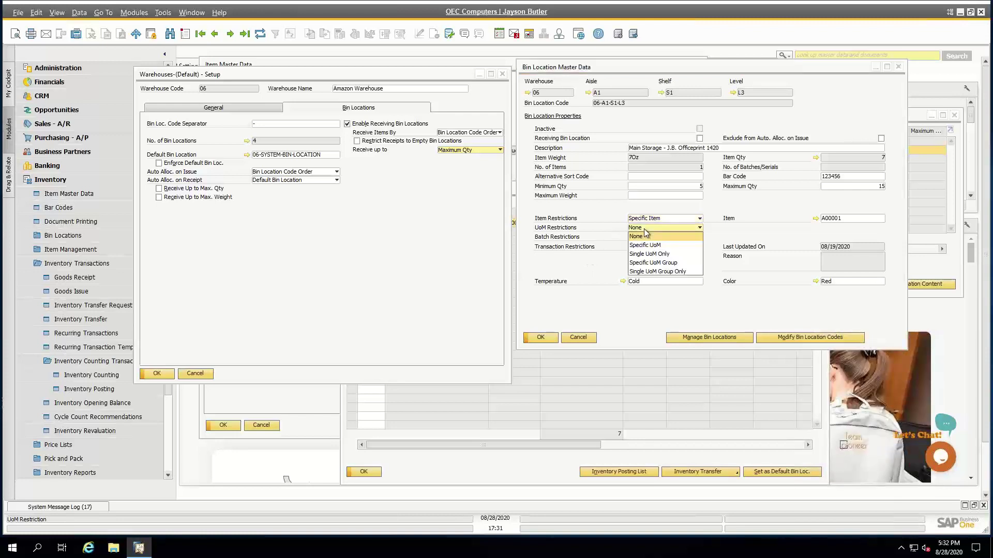
left_click(607, 265)
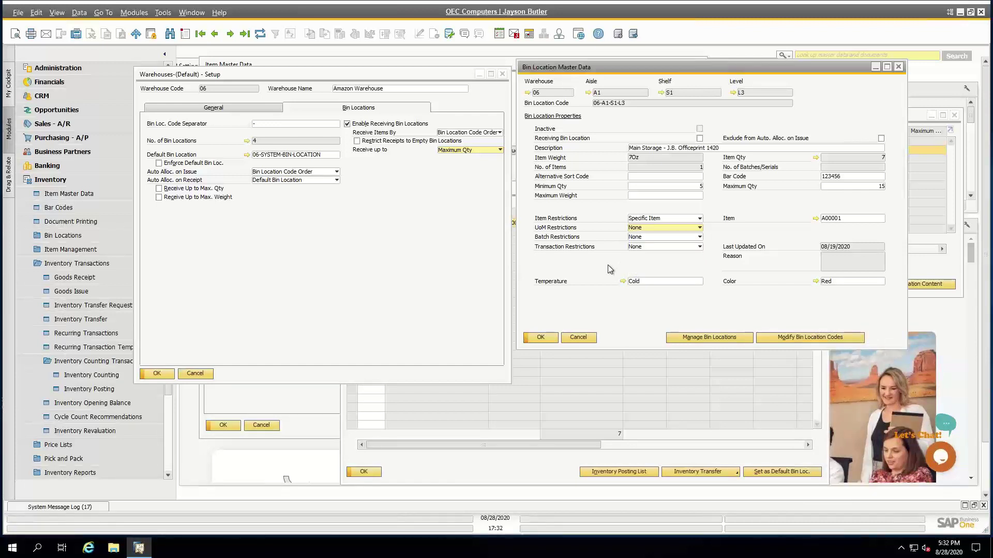
left_click(642, 238)
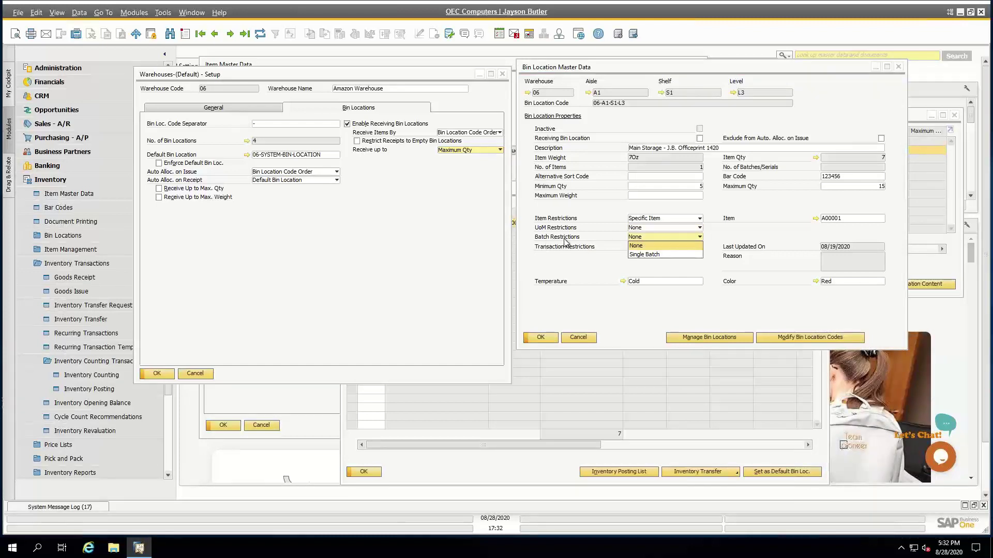
left_click(610, 265)
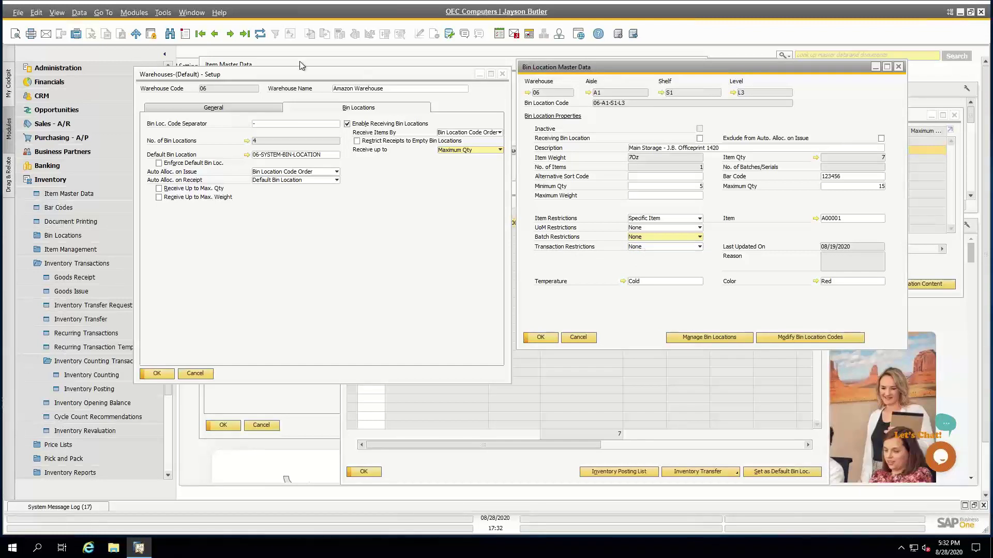
left_click(214, 34)
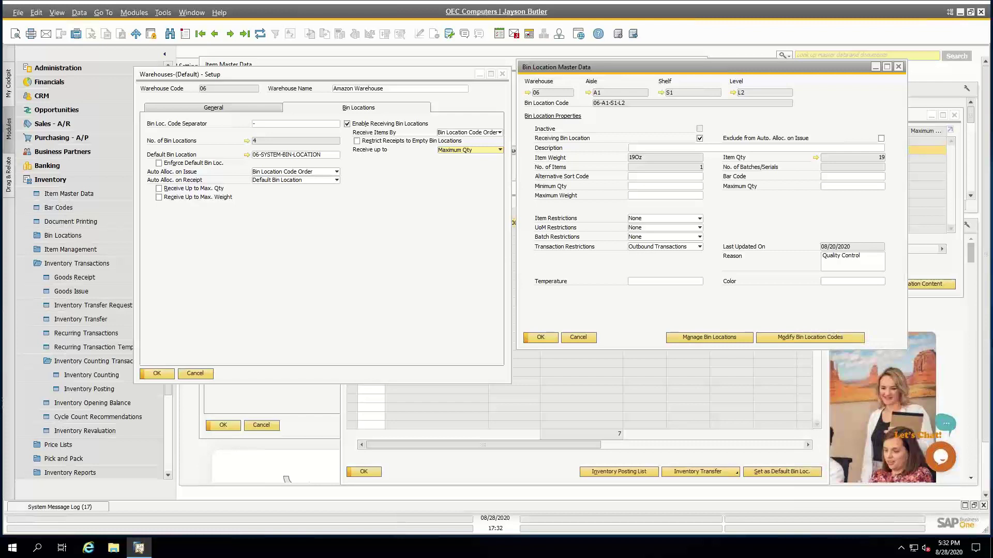
Step: Review the bin location management tasks, keeping Generate Bin Locations, and close the form without generating anything
left_click(678, 283)
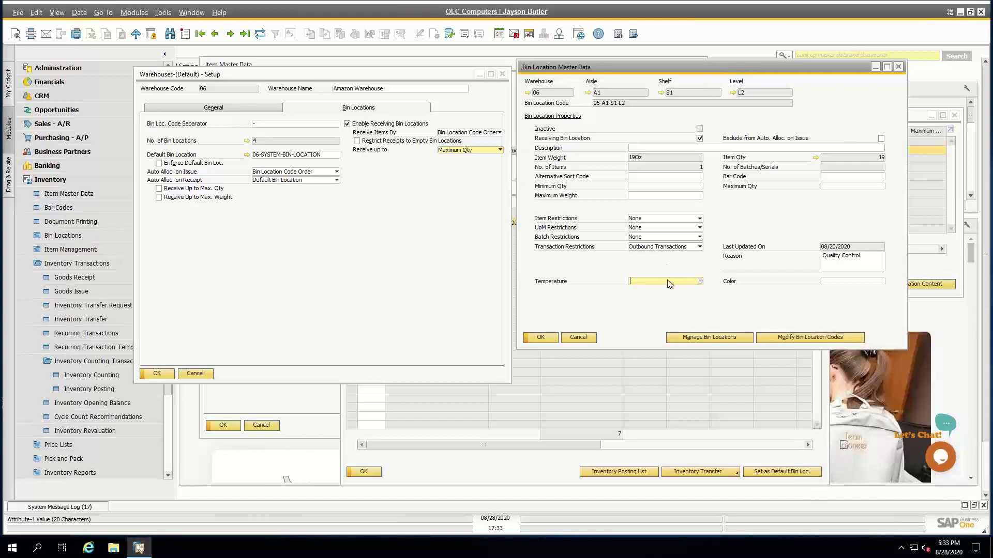
left_click(705, 340)
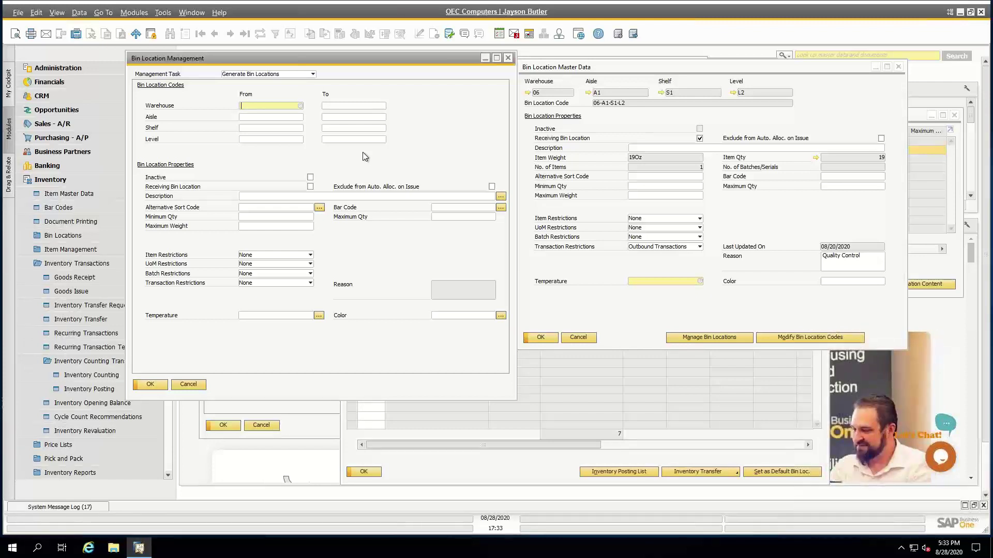
left_click(293, 73)
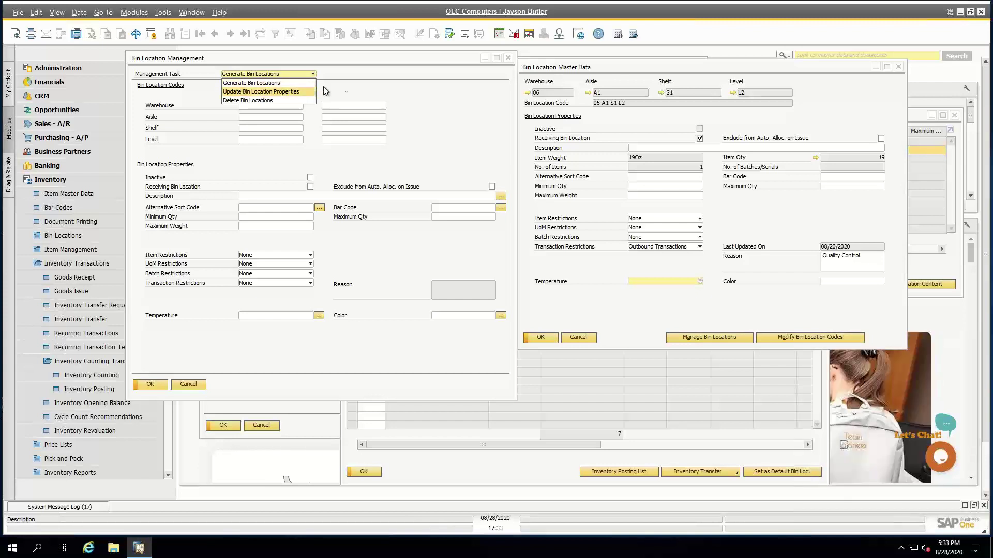
left_click(265, 84)
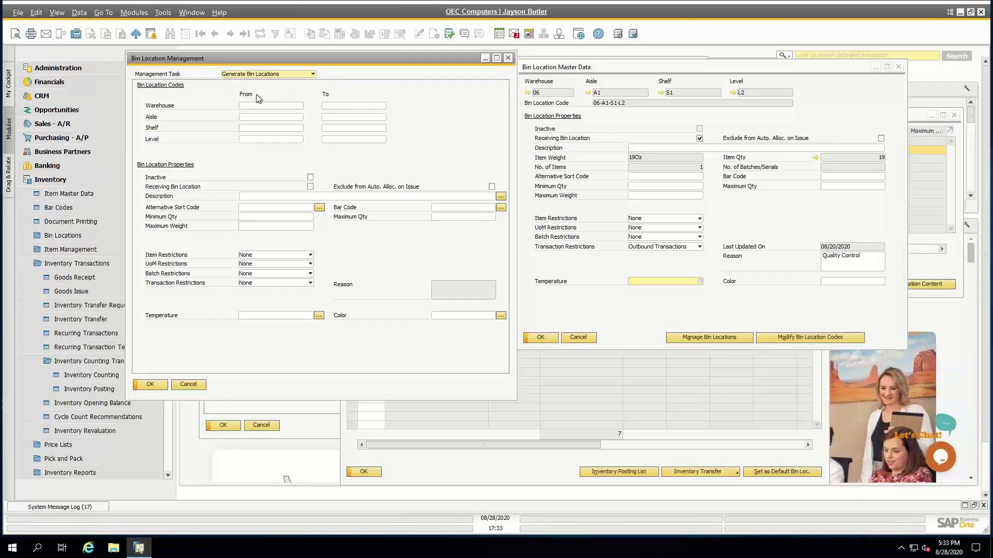
left_click(601, 69)
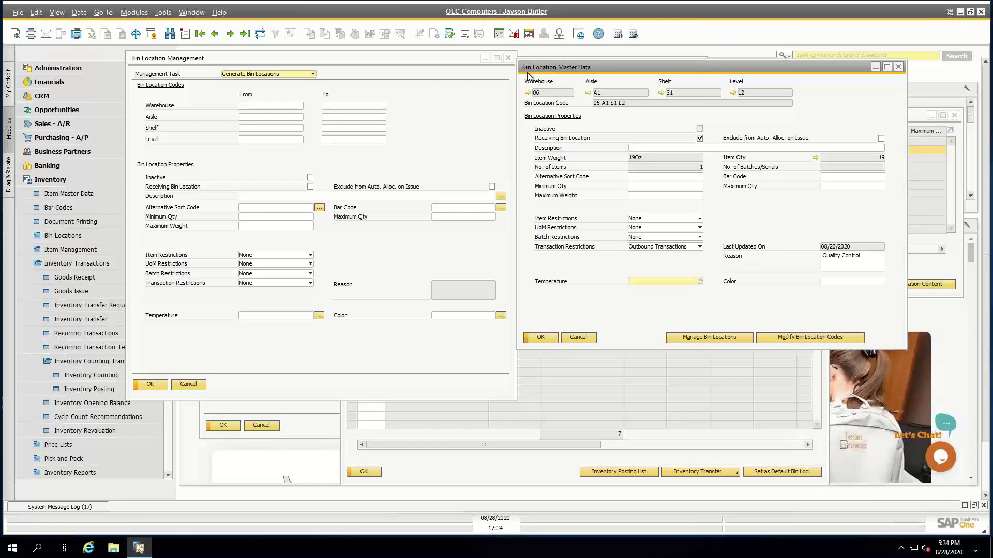
left_click(508, 58)
left_click(508, 58)
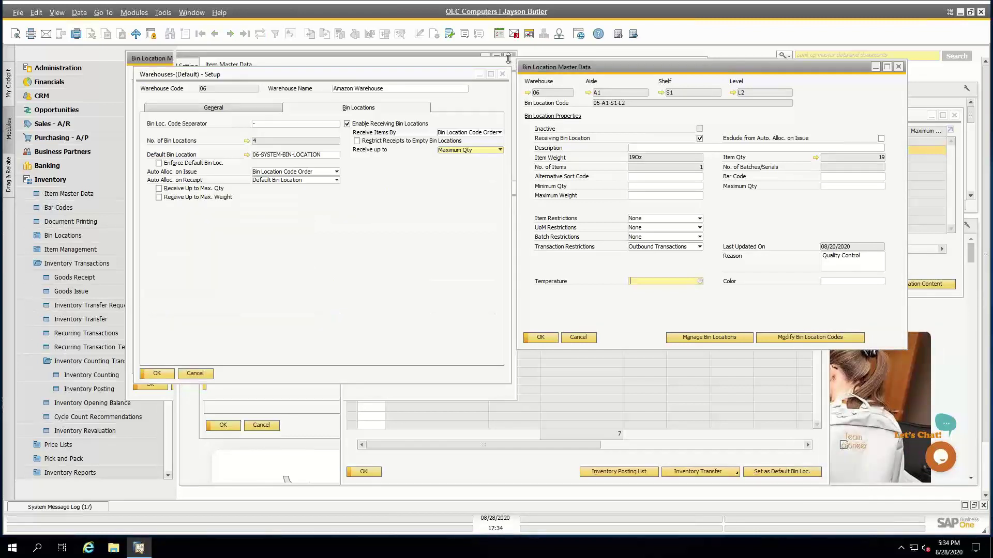
Step: Examine the bin location code modification form, marking the Shelf sublevel for modification, and close it without applying changes
left_click(805, 337)
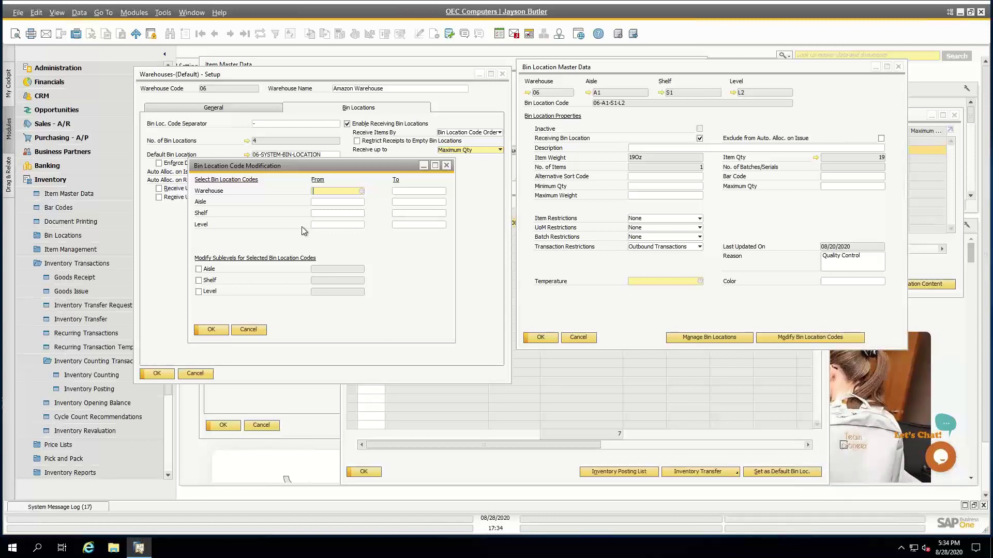
left_click(324, 201)
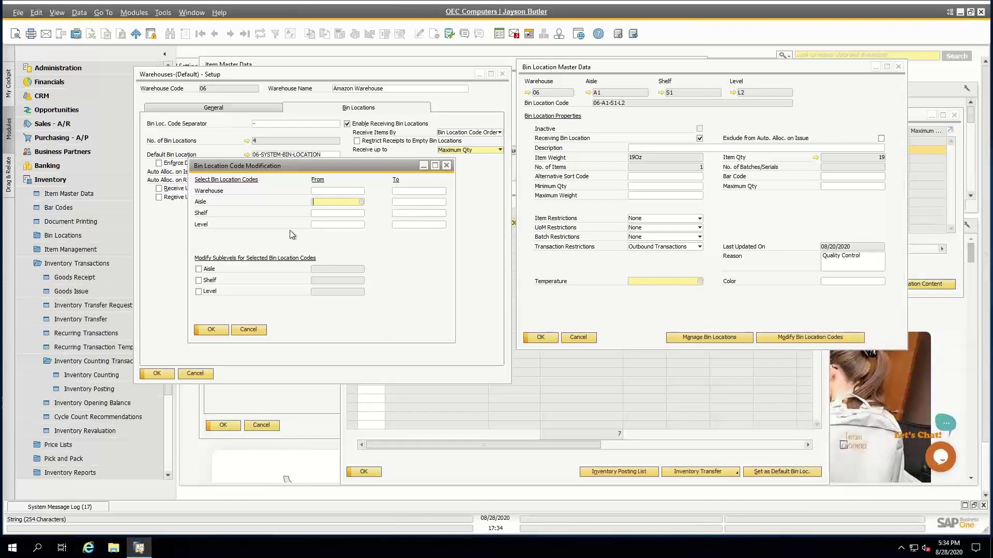
left_click(199, 281)
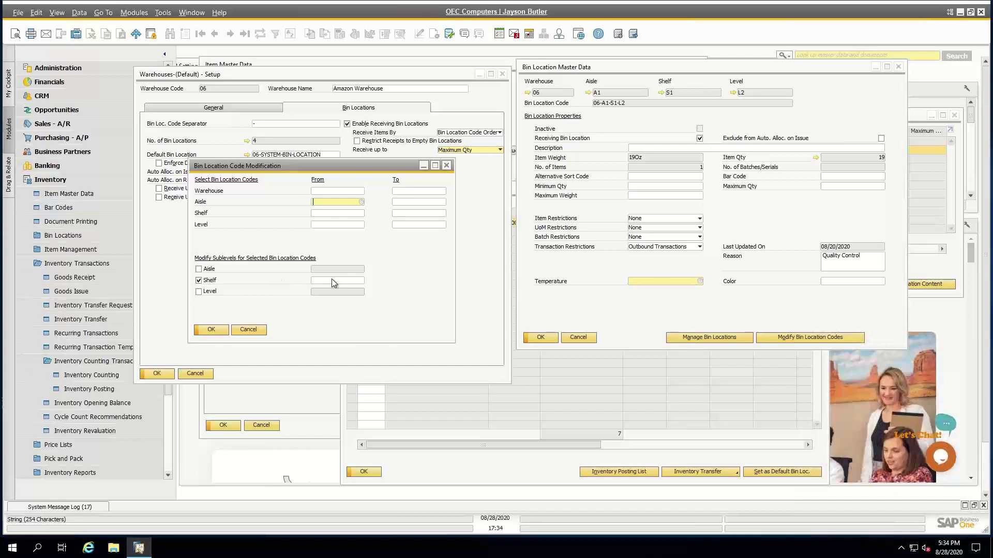
left_click(446, 167)
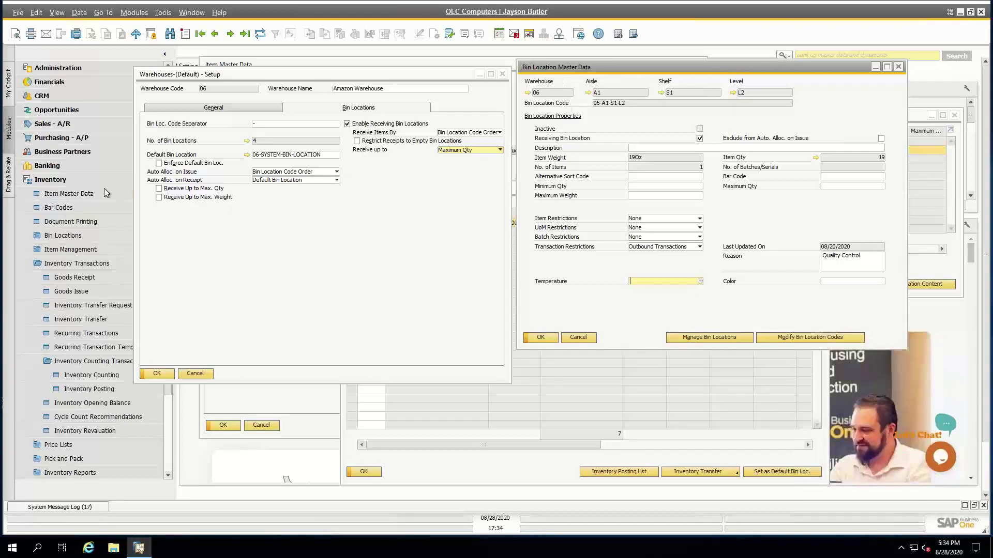
Step: Open the Bin Location Field Activation settings from the administration setup for inventory
left_click(76, 182)
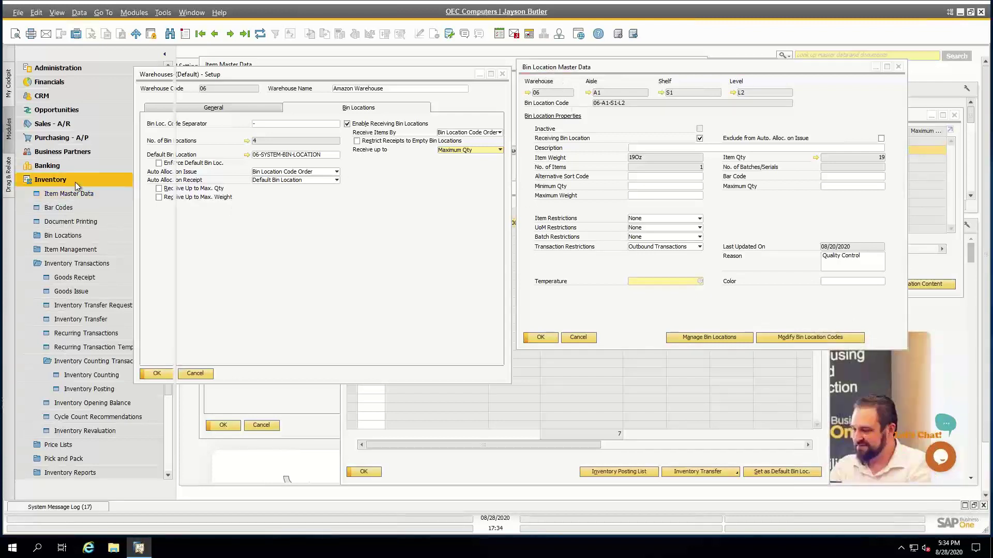
left_click(79, 72)
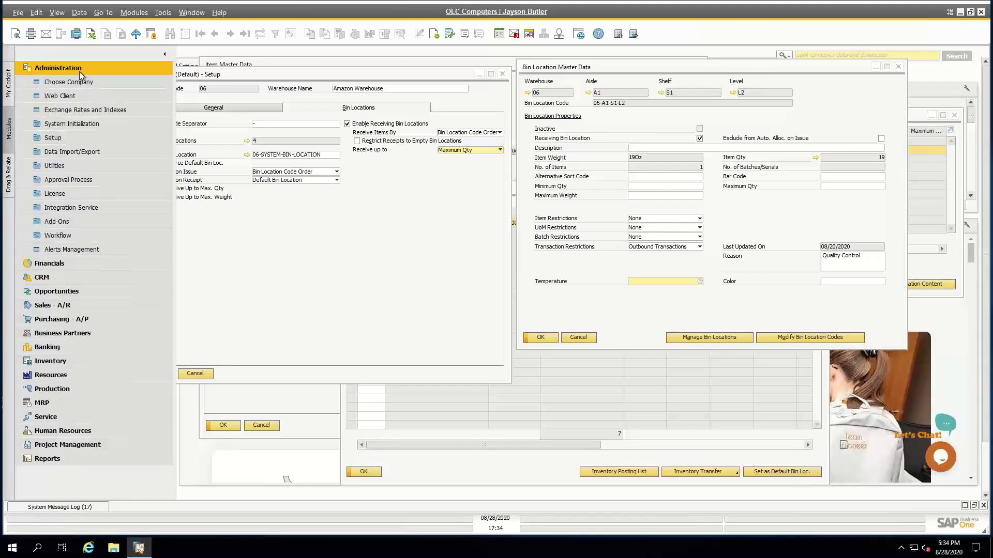
left_click(77, 143)
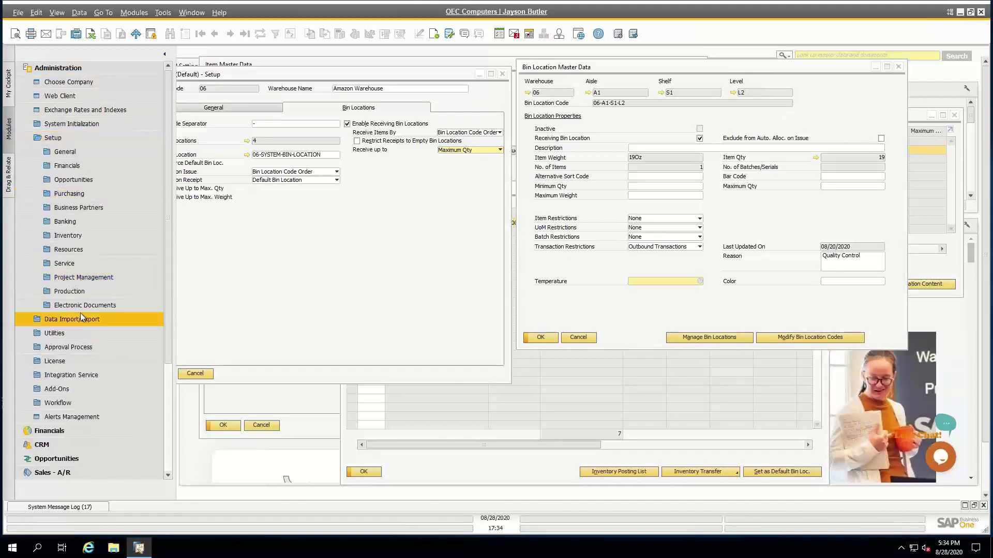
left_click(70, 235)
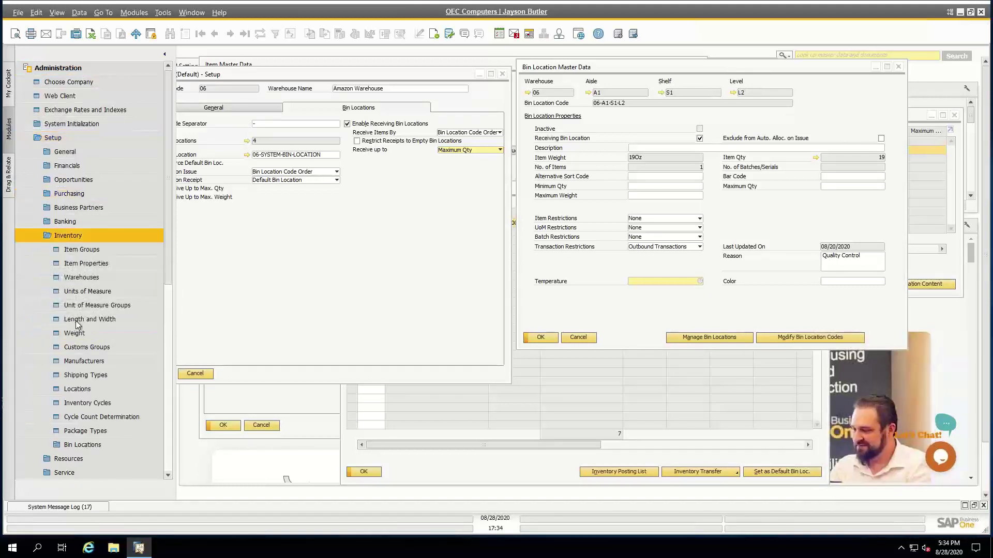
left_click(86, 445)
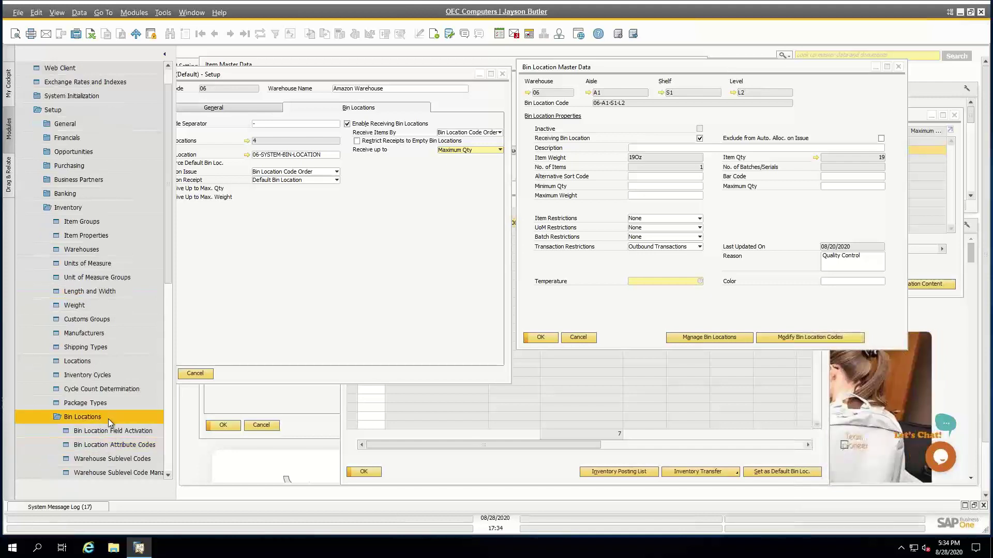
left_click(102, 417)
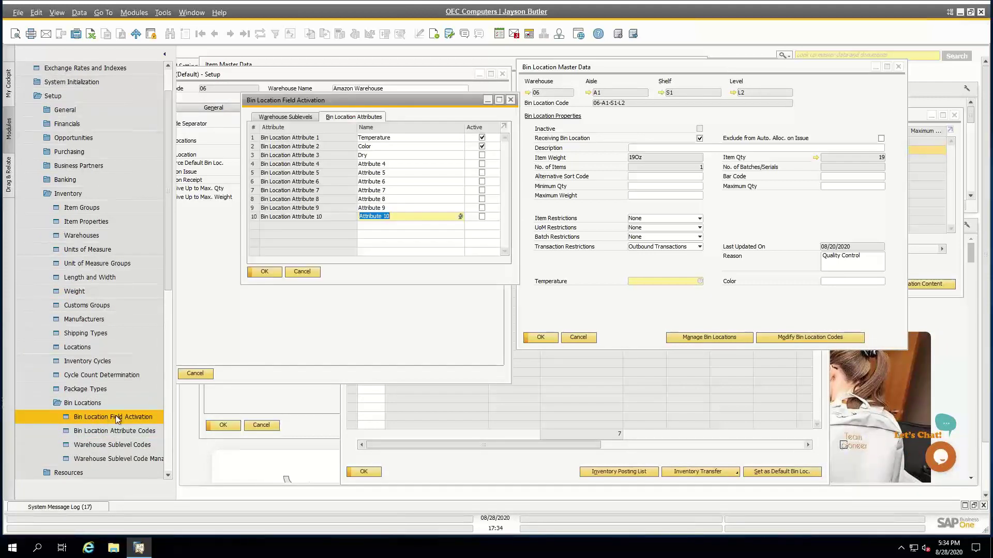
Step: Compare the activated warehouse sublevels with bin 06-A1-S1-L2's code fields and return to the bin location attributes
left_click(302, 117)
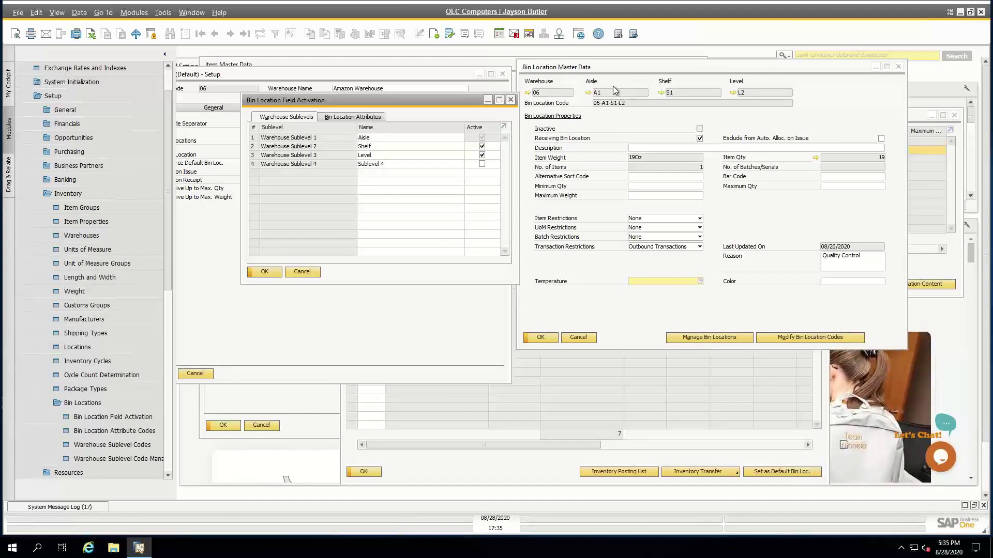
left_click(685, 84)
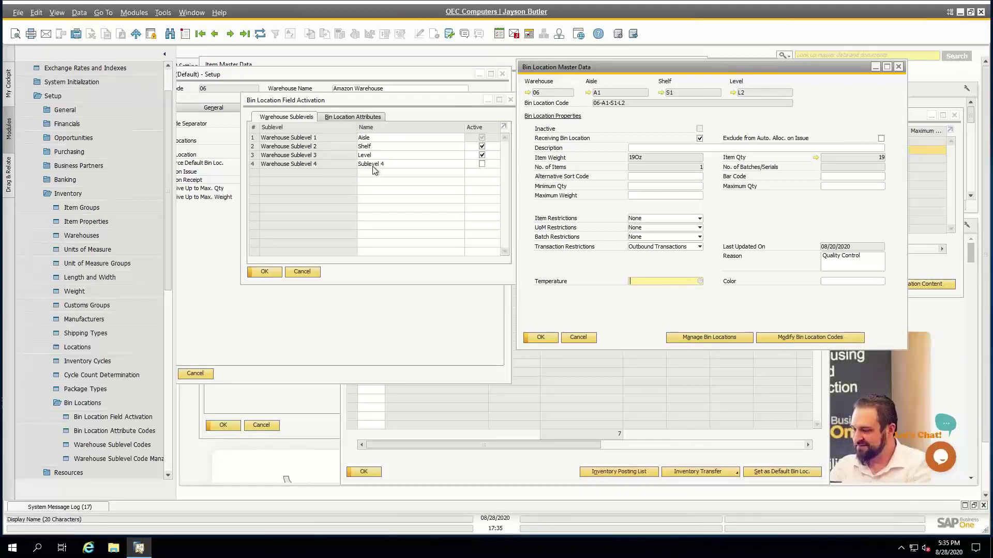
left_click(362, 118)
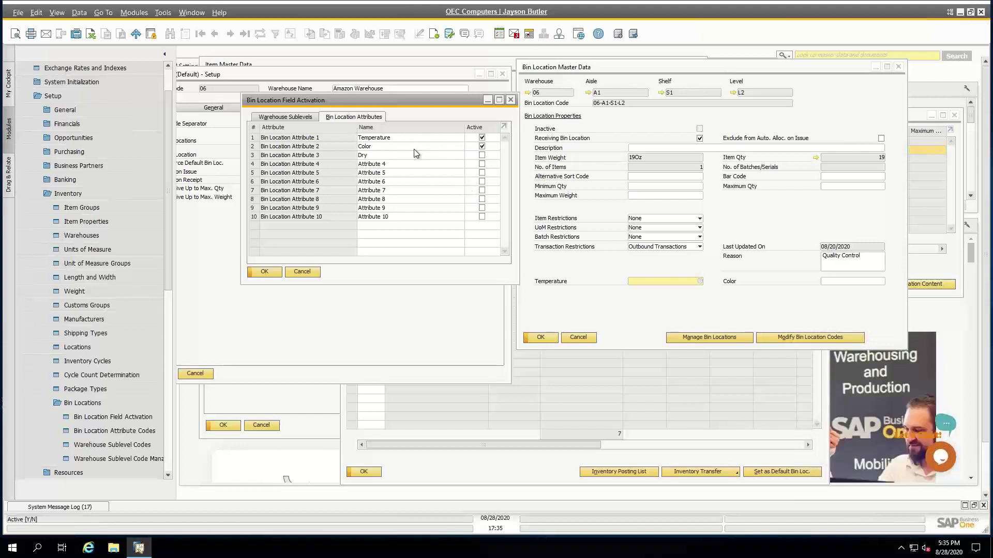
Step: Set bin 06-A1-S1-L2's Temperature attribute to Hot and its Color attribute to Red
left_click(634, 282)
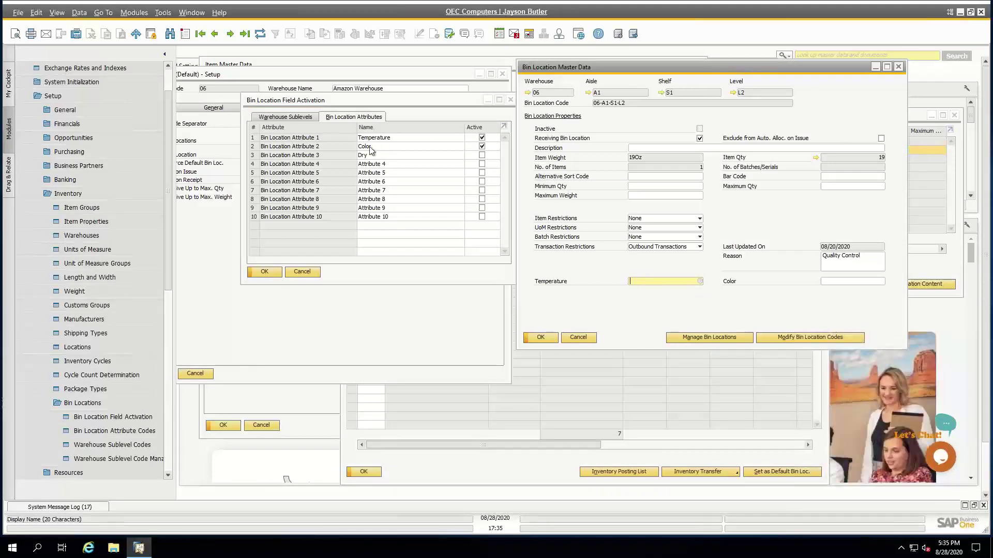
left_click(700, 282)
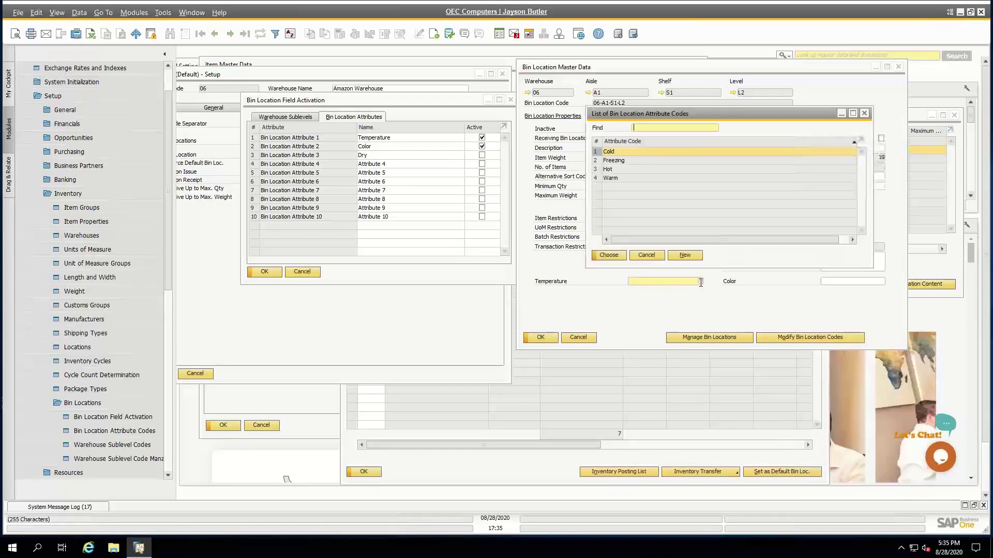
double_click(615, 169)
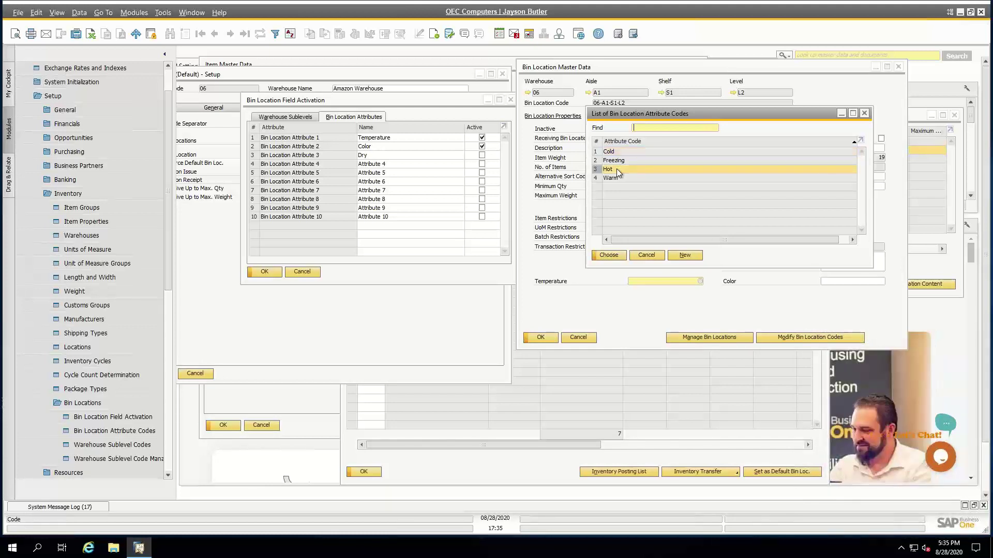
left_click(846, 283)
left_click(881, 282)
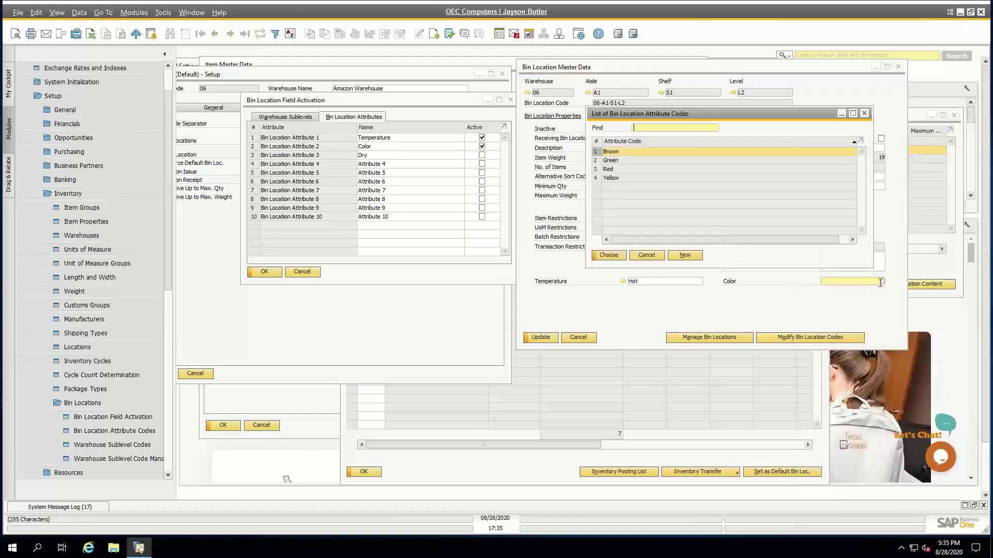
double_click(615, 170)
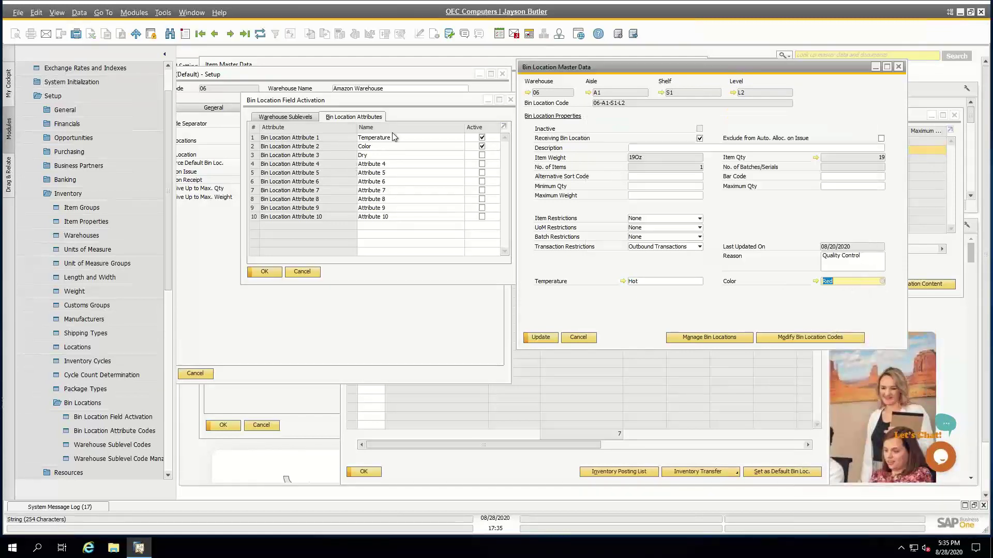
Step: Review the Temperature codes and the available attributes in the Bin Location Attribute Codes setup, keeping Temperature selected
left_click(393, 137)
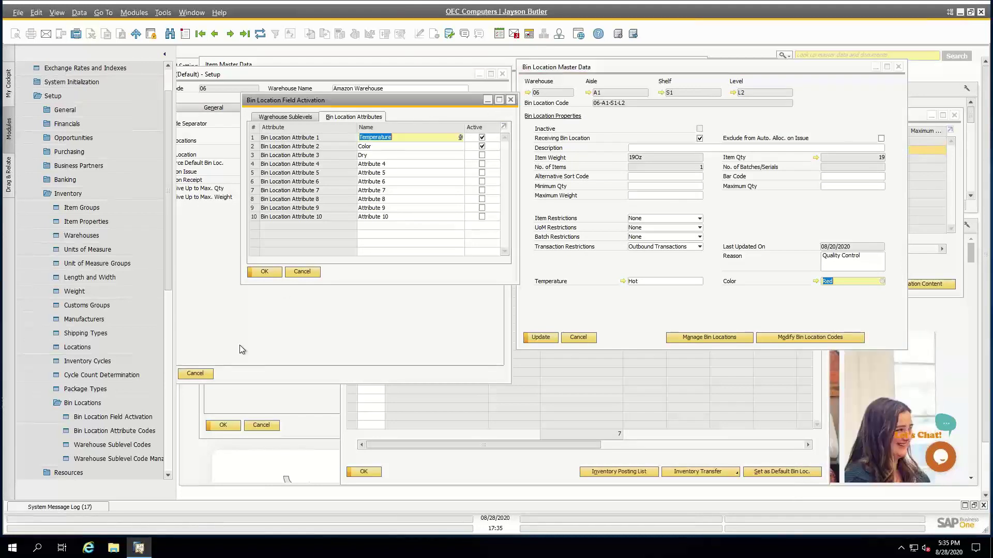
left_click(127, 429)
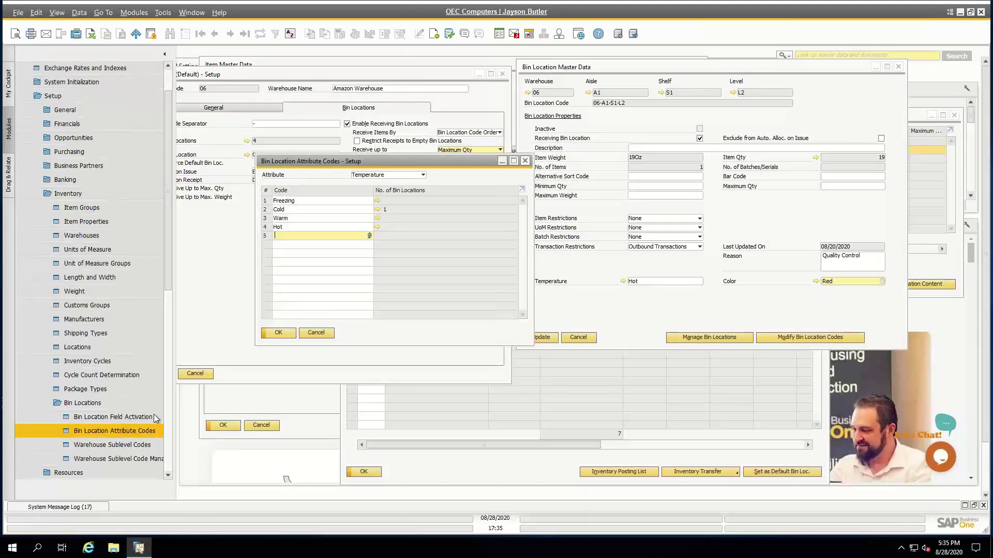
left_click_drag(303, 161, 259, 149)
left_click(344, 163)
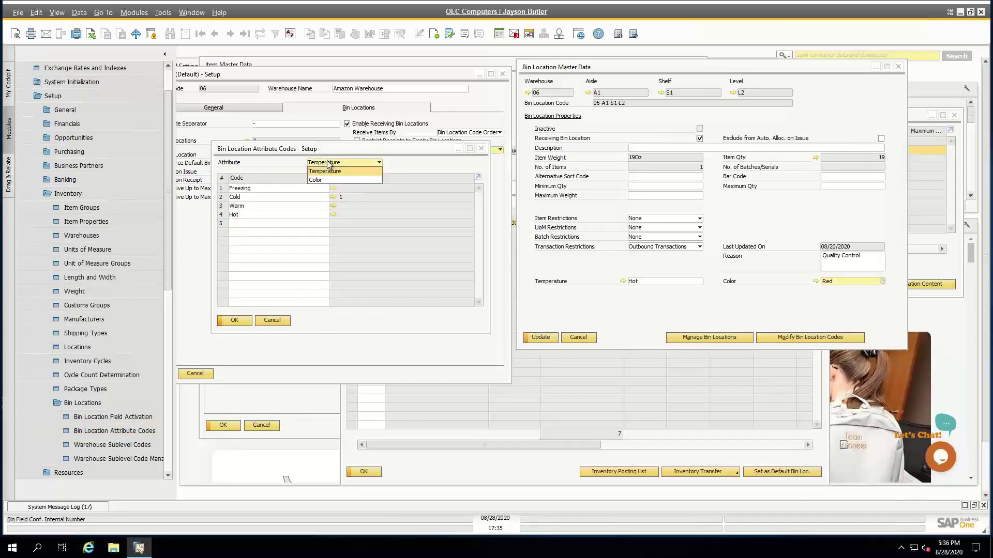
left_click(290, 165)
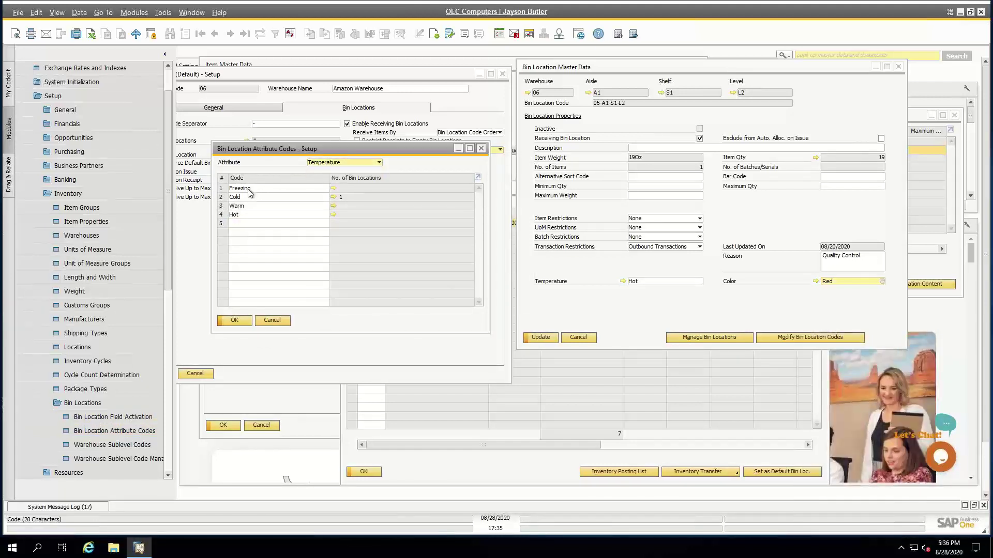
left_click(346, 163)
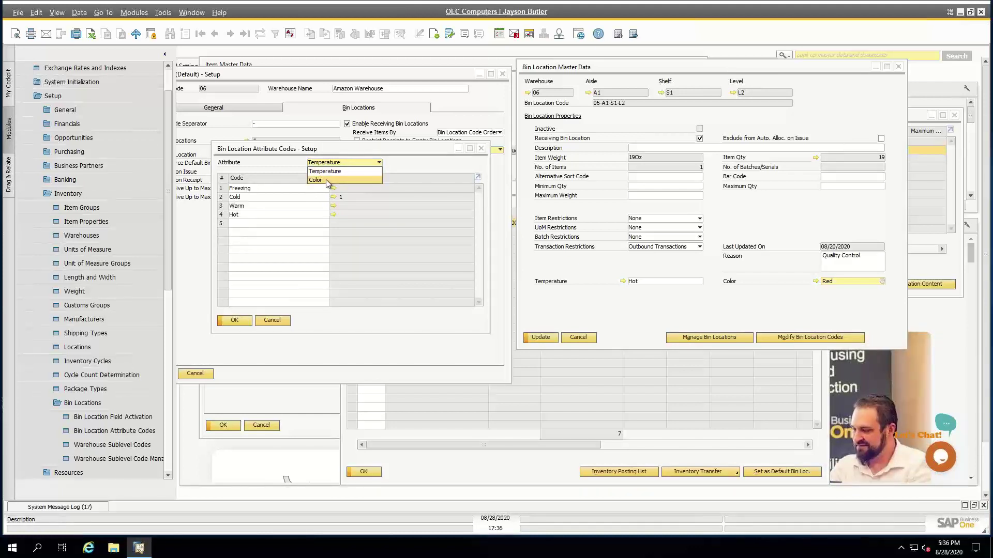
left_click(481, 150)
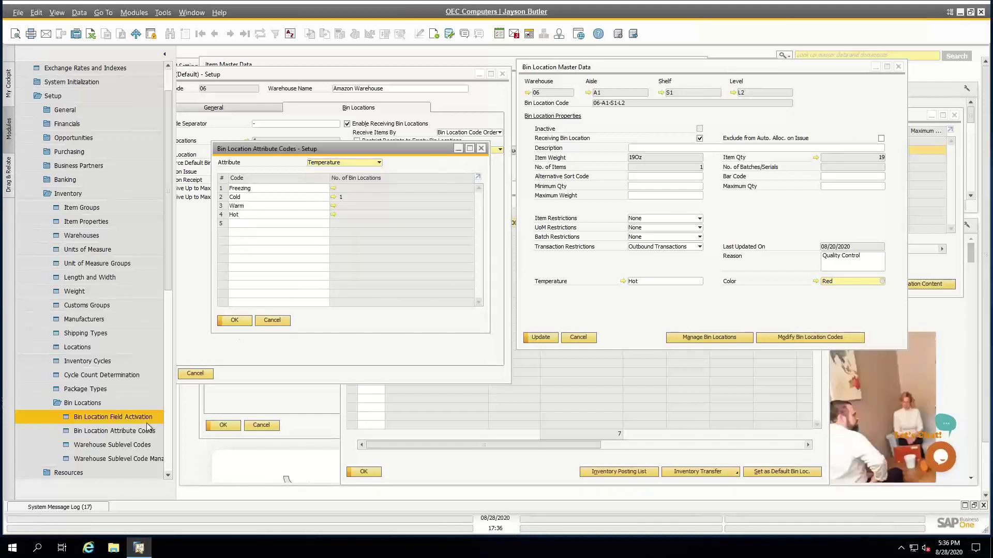
Step: Review the warehouse sublevel codes for Aisle and Shelf and close their setup form
left_click(125, 447)
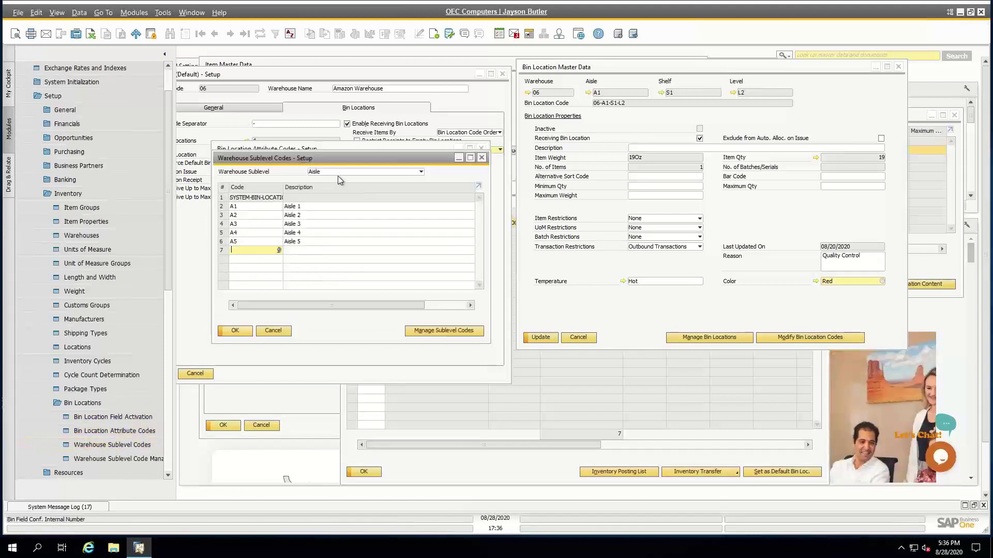
left_click_drag(333, 157, 337, 110)
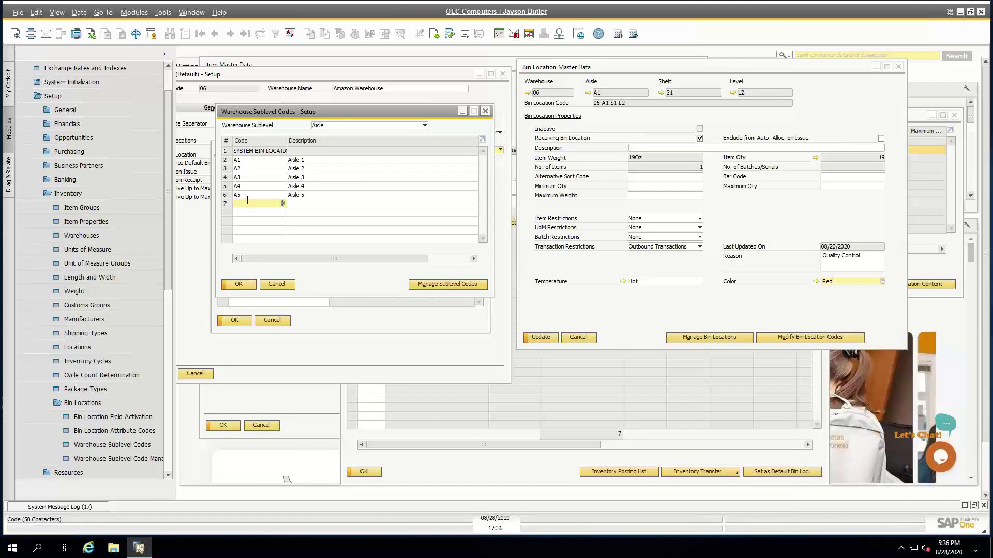
left_click(334, 129)
left_click(329, 143)
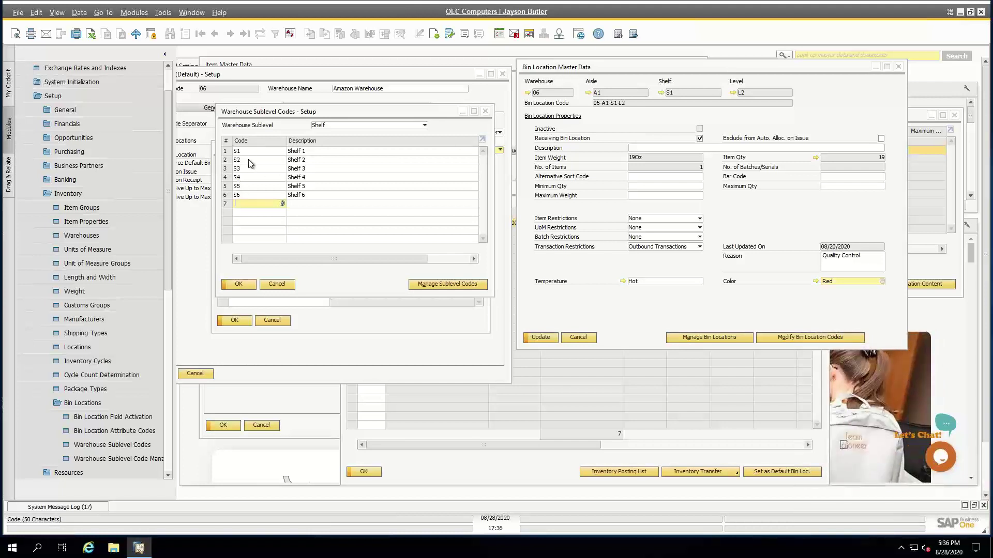
left_click(485, 111)
Step: Review Warehouse Sublevel Code Management, choosing Alphabetic for the first Aisle code segment and examining the available management tasks
left_click(131, 445)
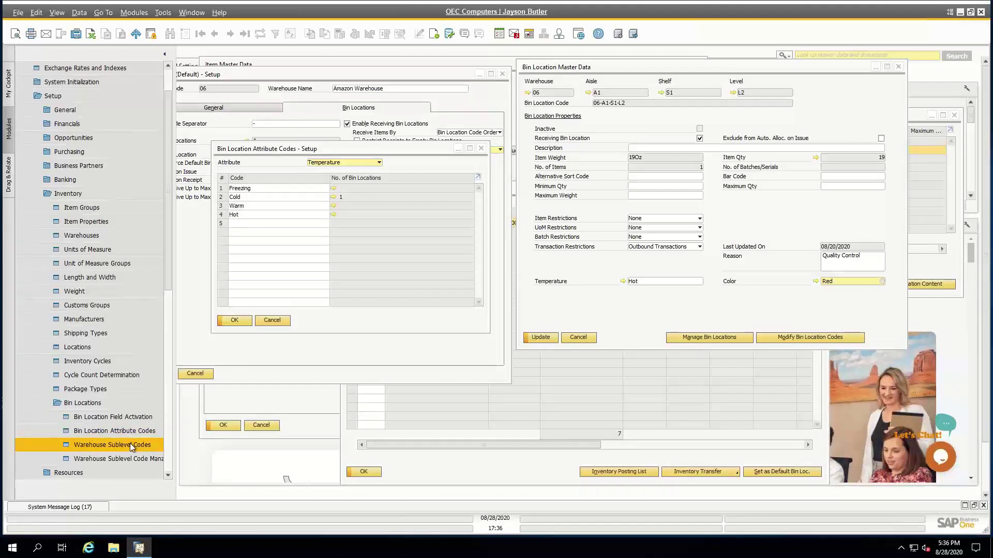
left_click(152, 459)
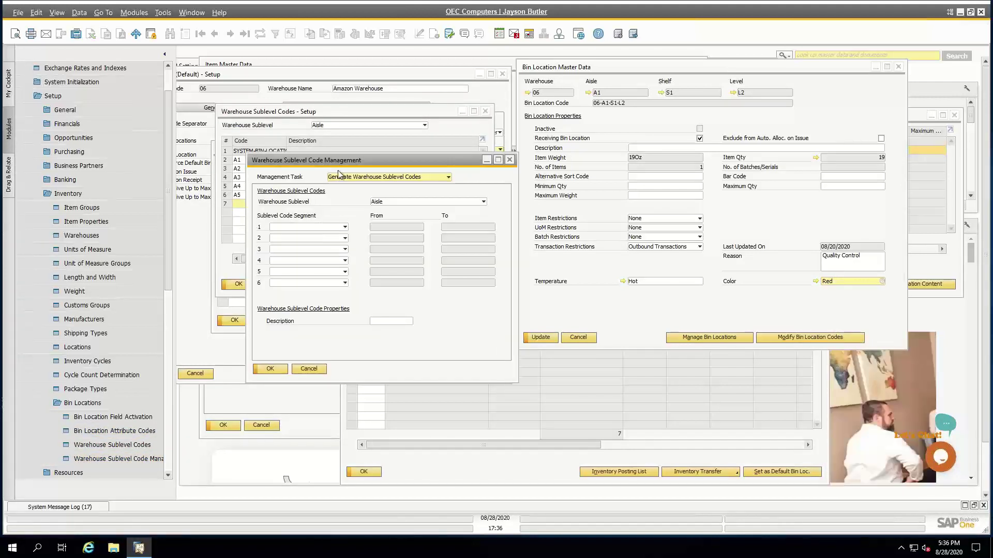
left_click_drag(336, 166, 301, 142)
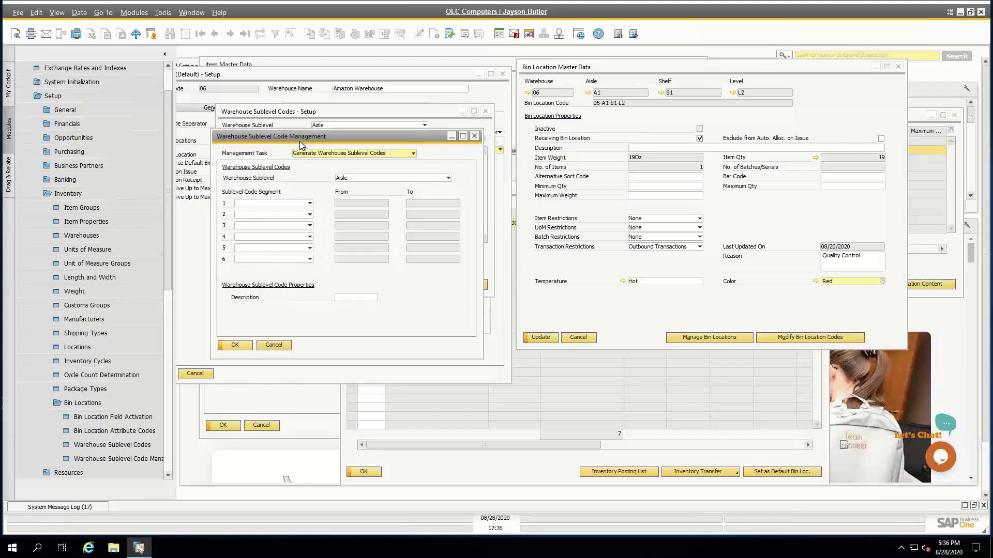
left_click(364, 178)
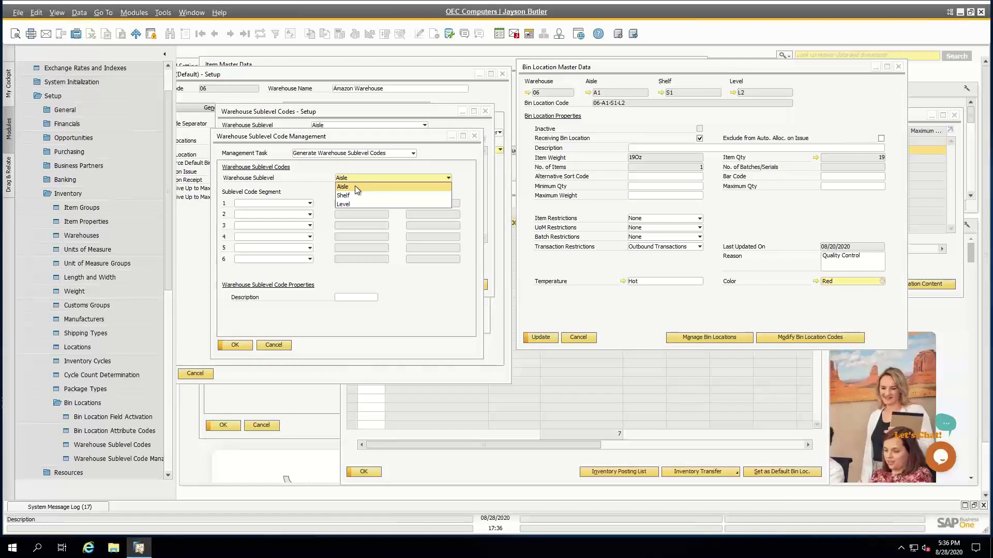
left_click(360, 188)
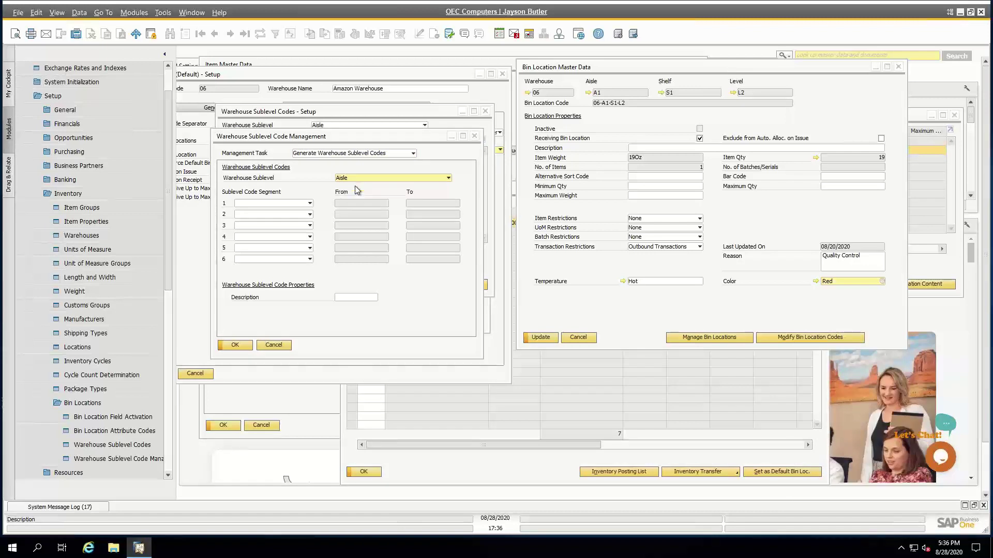
left_click(307, 204)
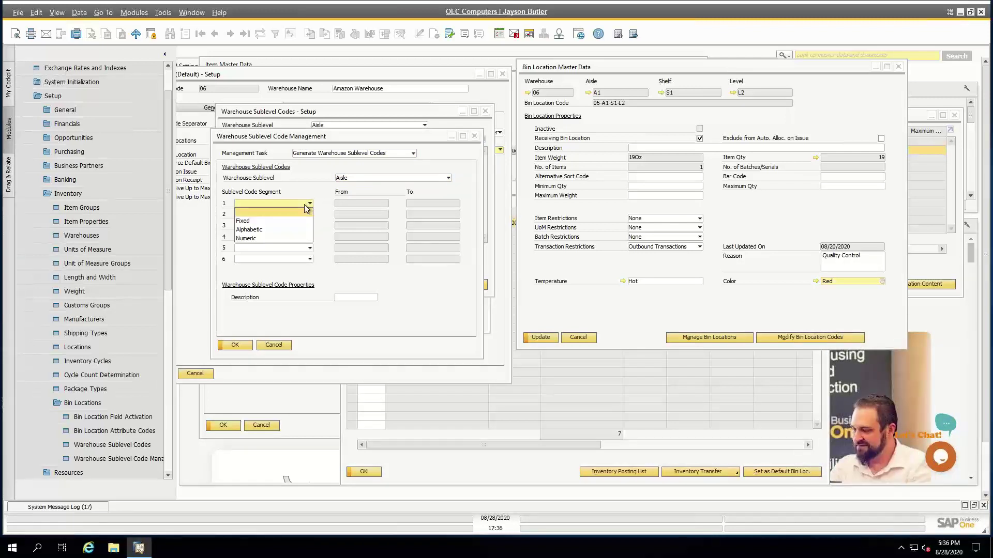
left_click(267, 228)
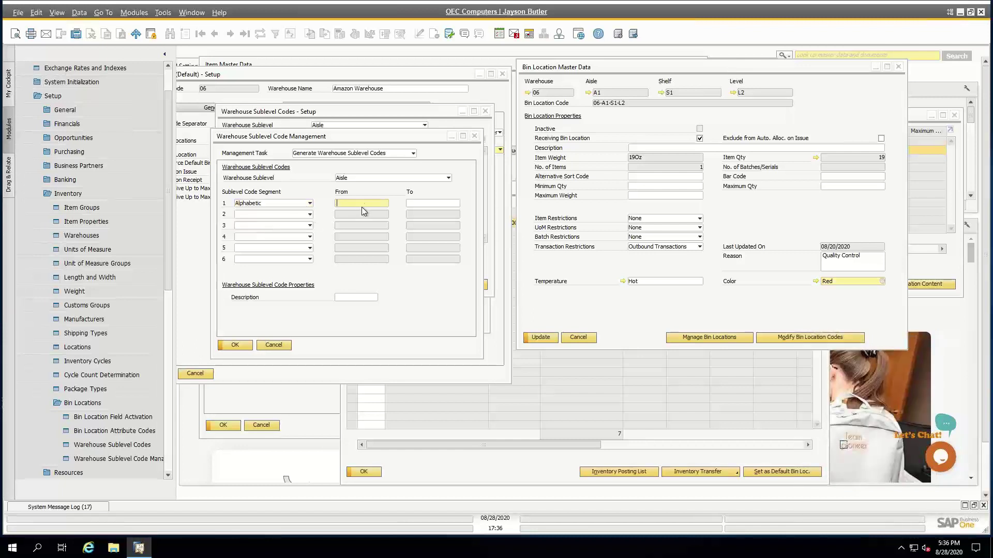
left_click(353, 205)
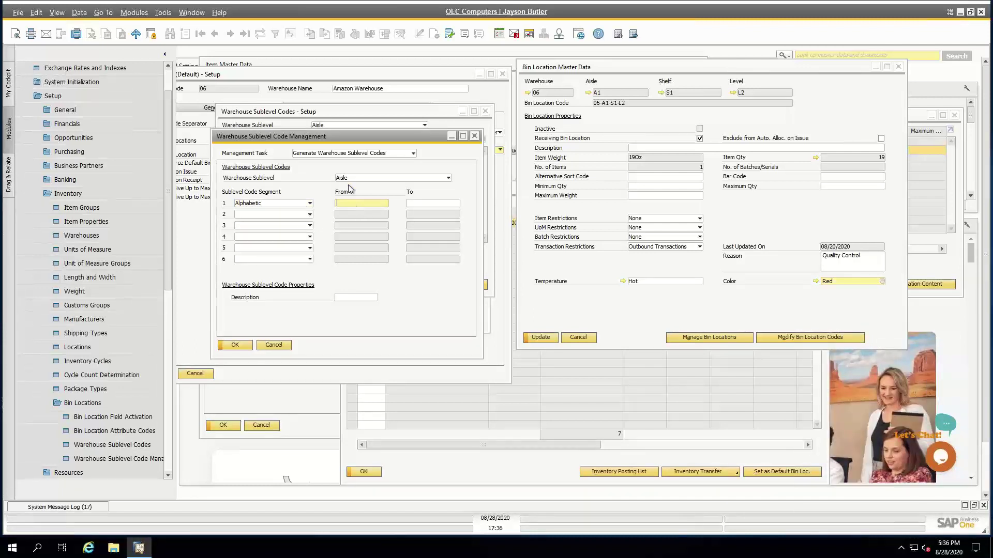
left_click(341, 154)
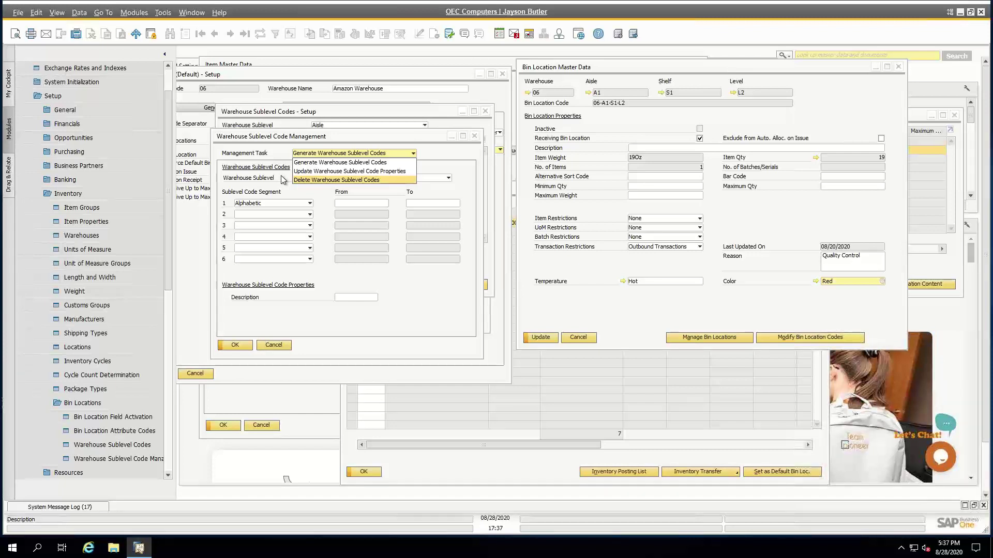
key("Up")
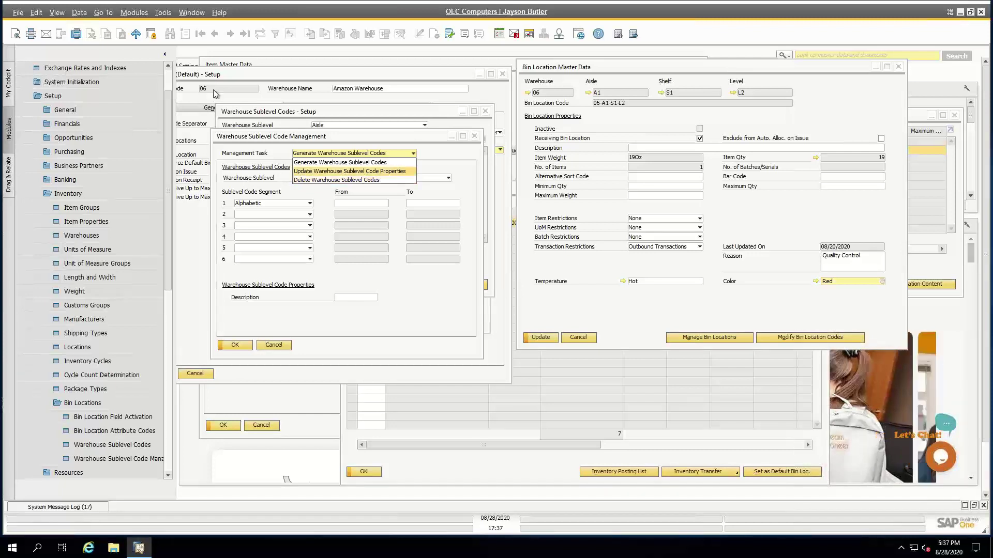
Step: Close all other open windows, discarding pending changes, and cancel Warehouse Sublevel Code Management
key("alt+w")
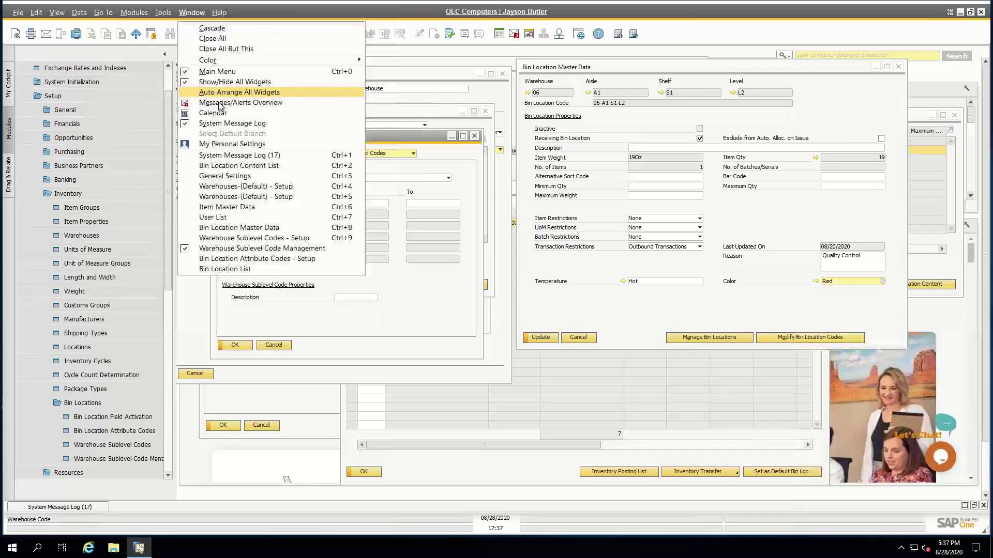
left_click(226, 48)
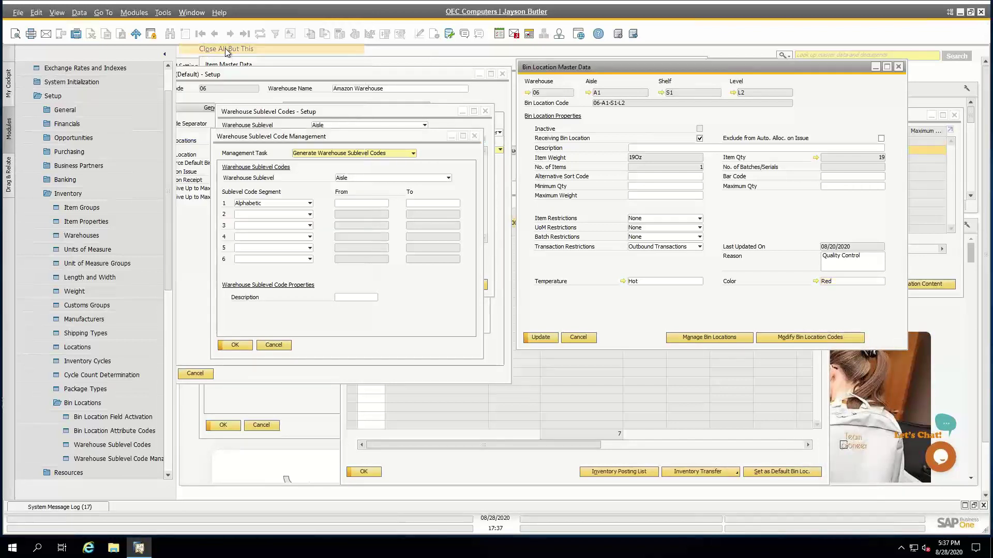
left_click(452, 293)
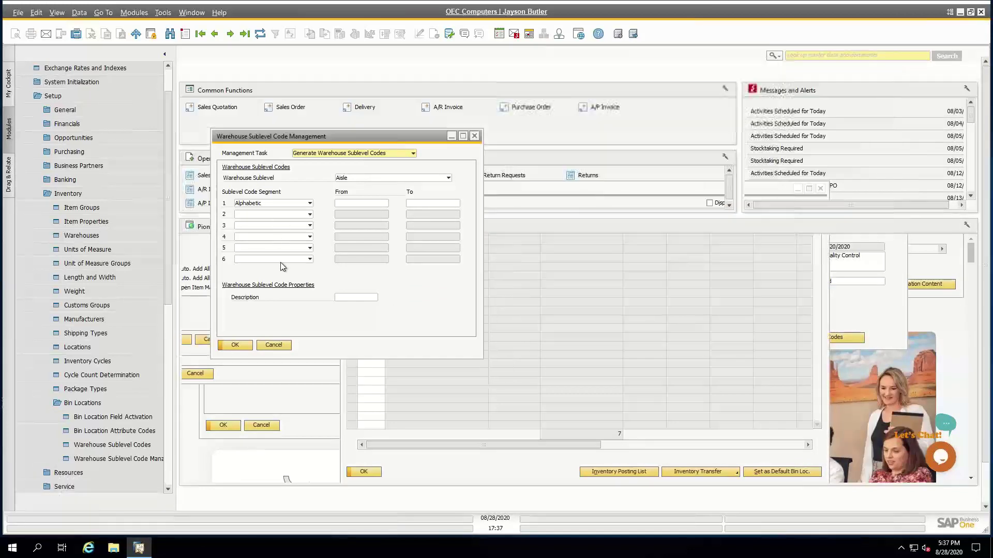
left_click(274, 345)
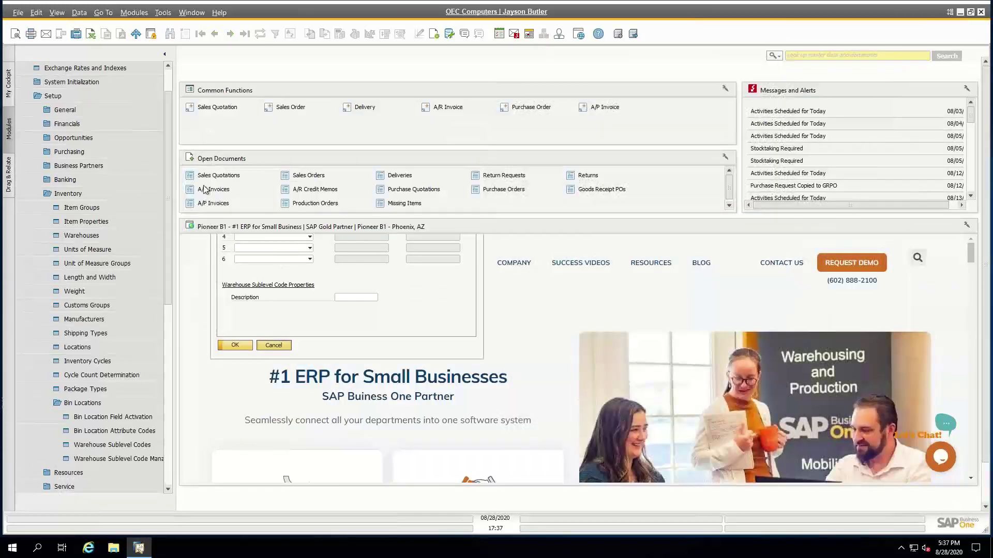
Step: Open the Pick Pack and Production Manager selection criteria from the Inventory module
scroll(172, 85, "up", 3)
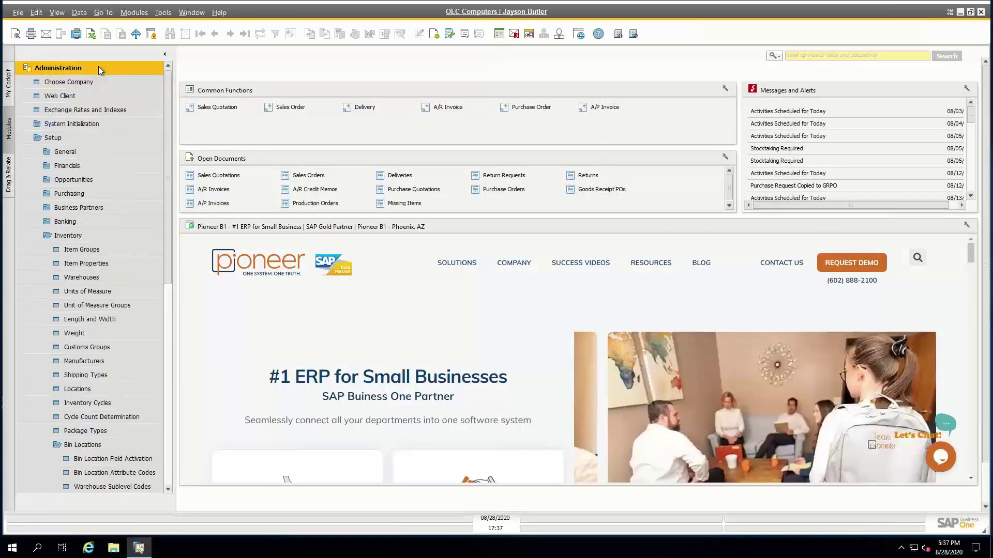
left_click(98, 67)
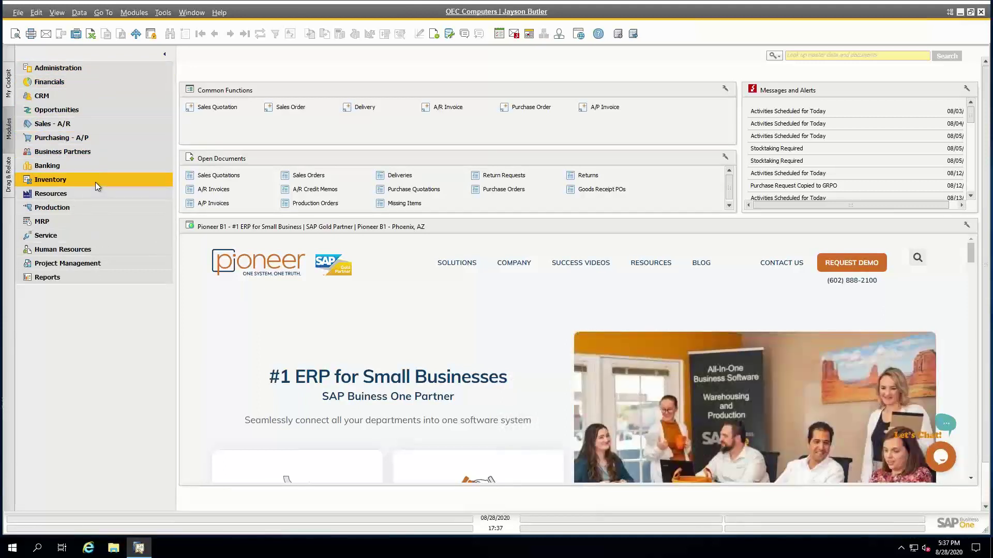
left_click(96, 182)
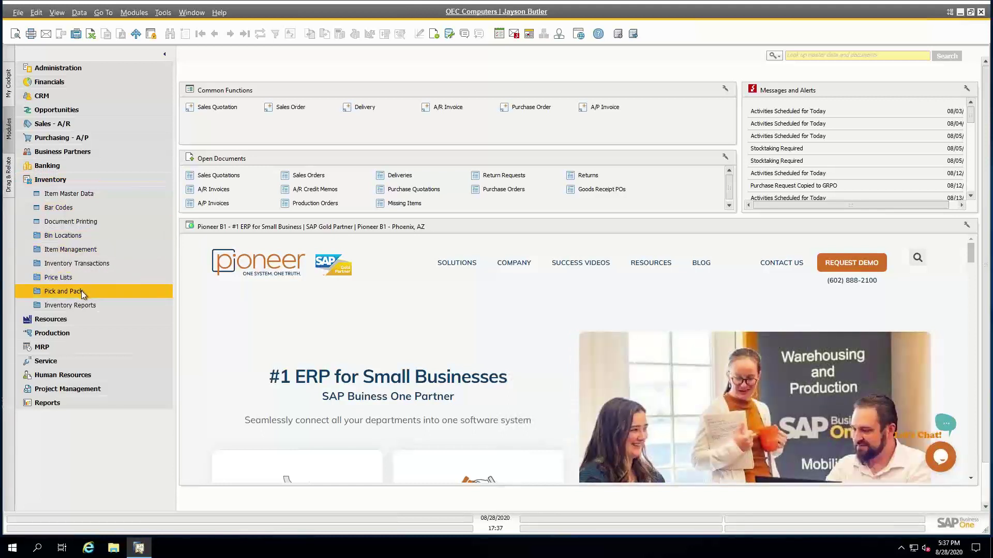
left_click(82, 292)
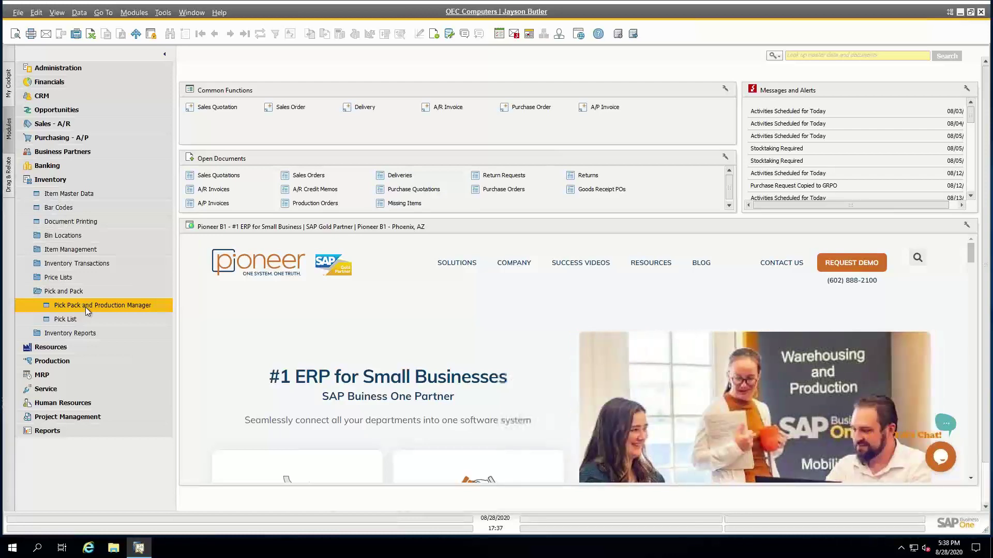
left_click(85, 306)
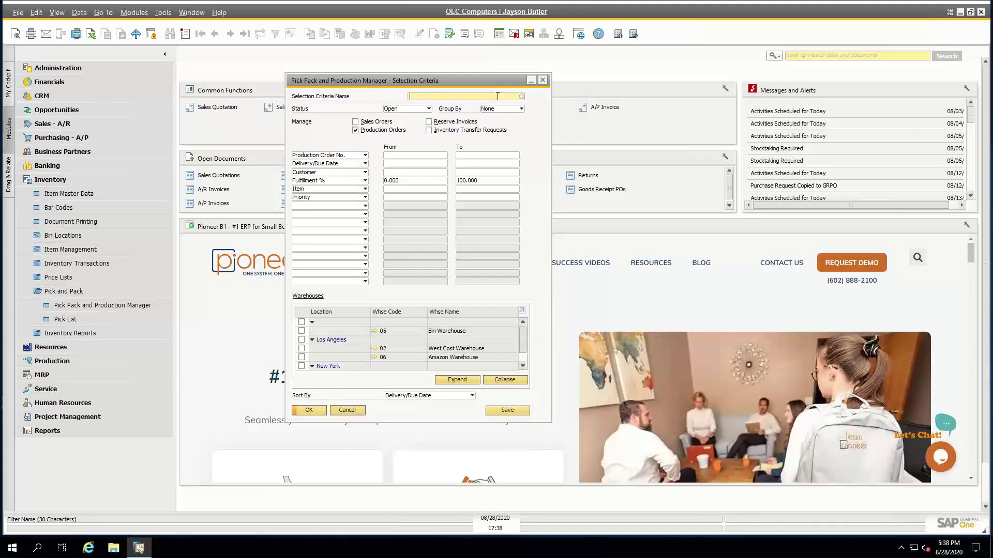
Step: Load the saved selection criteria "Open sales order" and check which warehouses it includes
left_click(521, 96)
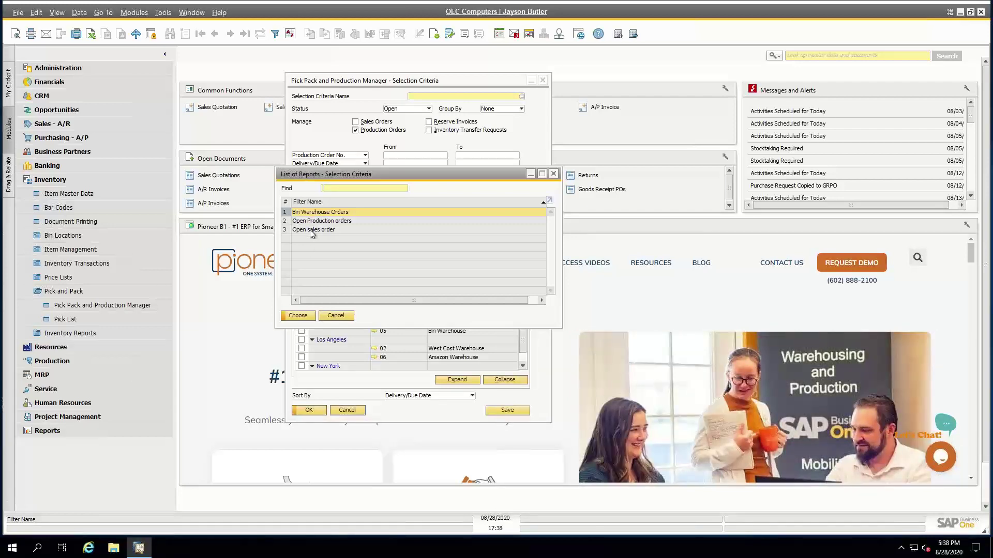
double_click(309, 229)
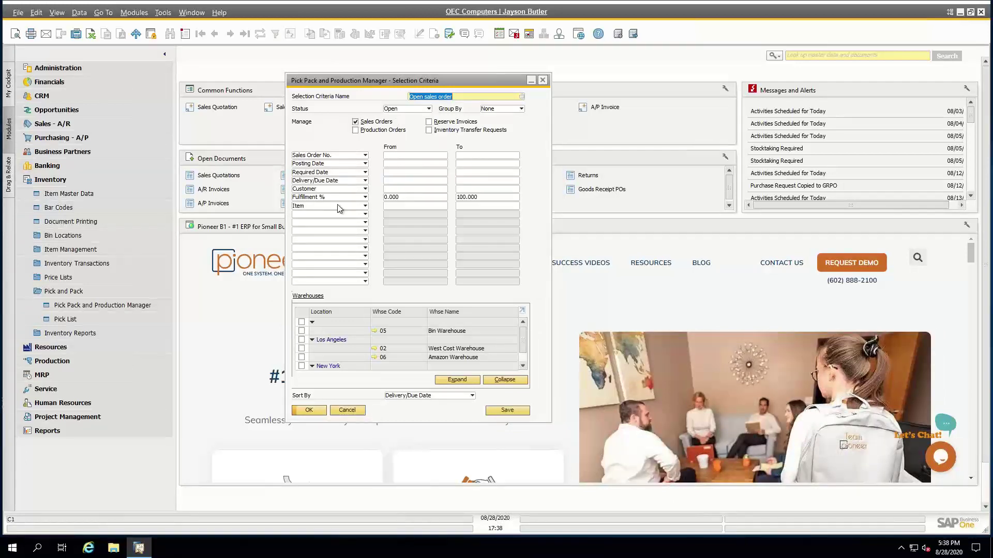
scroll(446, 335, "down", 1)
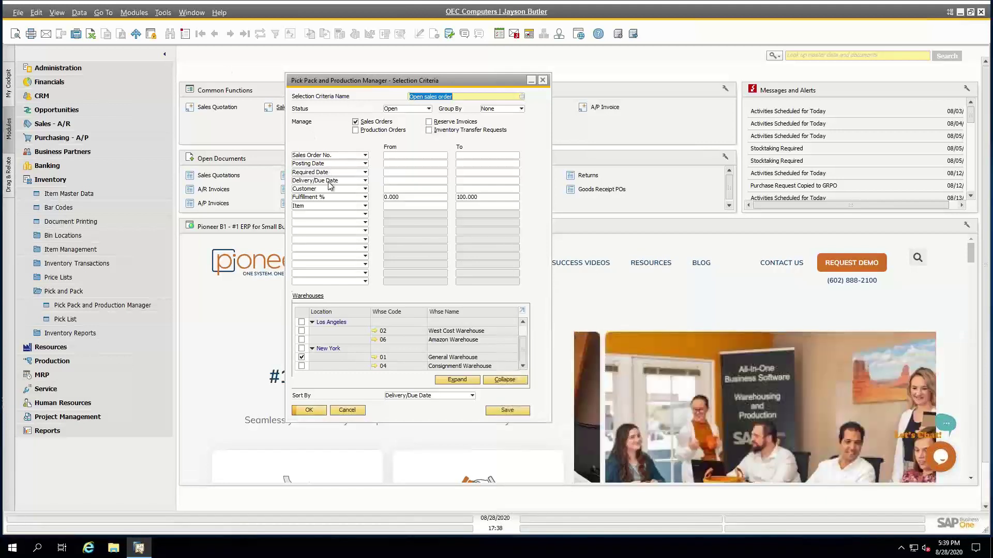
Step: Reset the selection criteria, keep only Bin Warehouse 05 selected, and manage Inventory Transfer Requests instead of Sales Orders
left_click(185, 35)
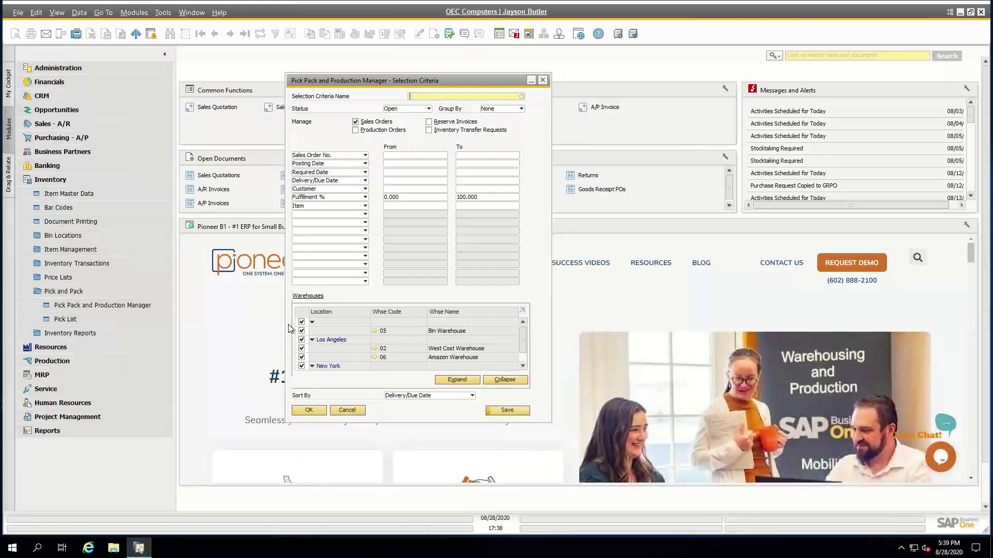
left_click(302, 322)
left_click(302, 322)
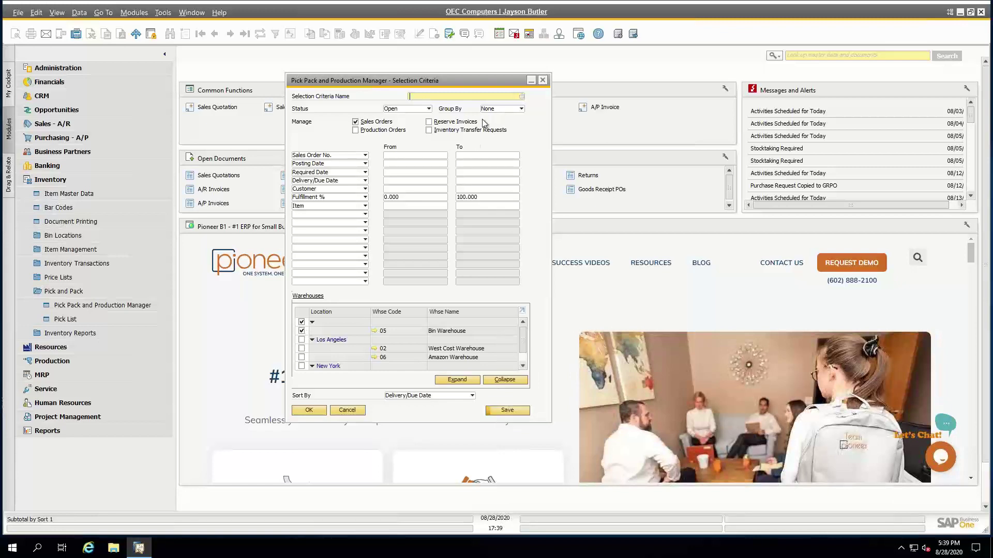
left_click(379, 123)
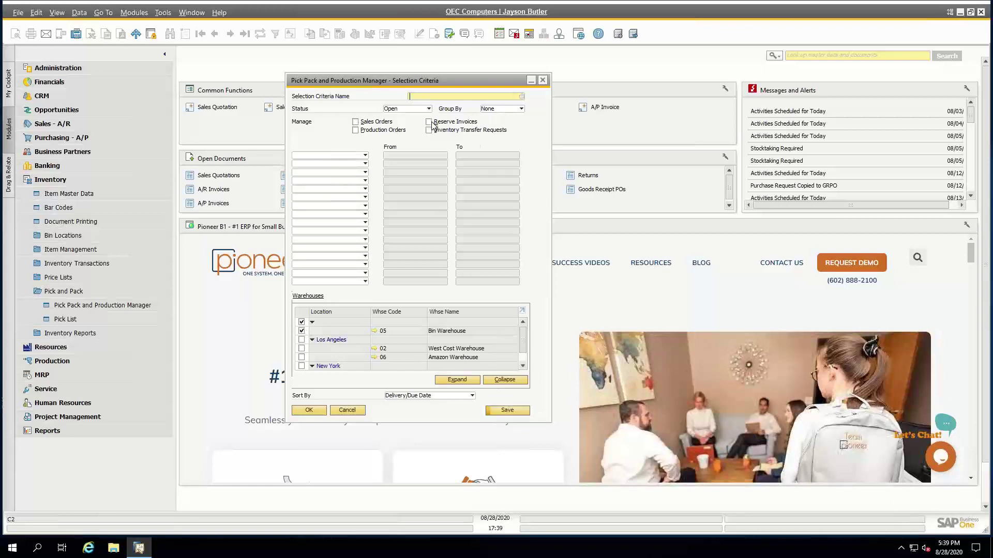
left_click(429, 130)
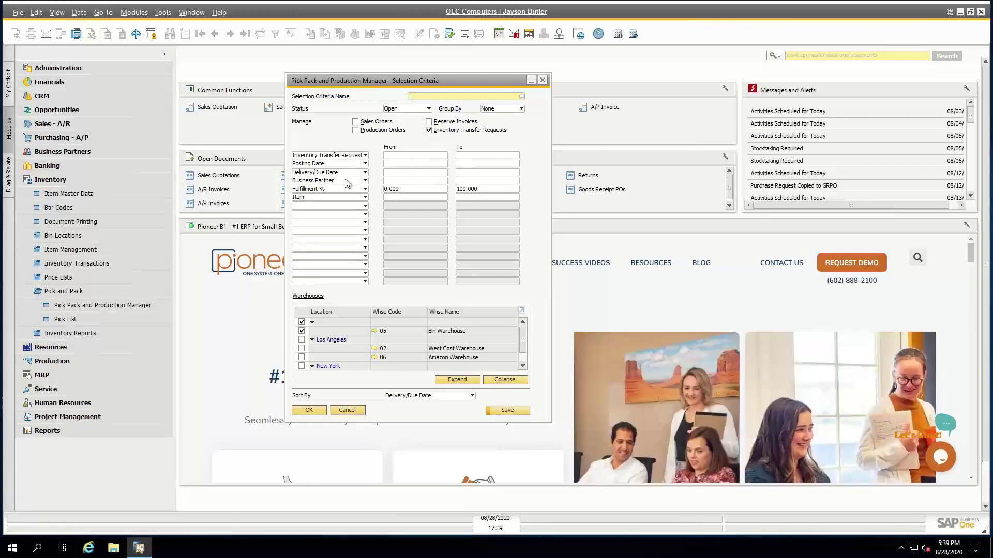
Step: Add a To Warehouse criterion to the inventory transfer request selection, ranging from 05 to 05
left_click(337, 206)
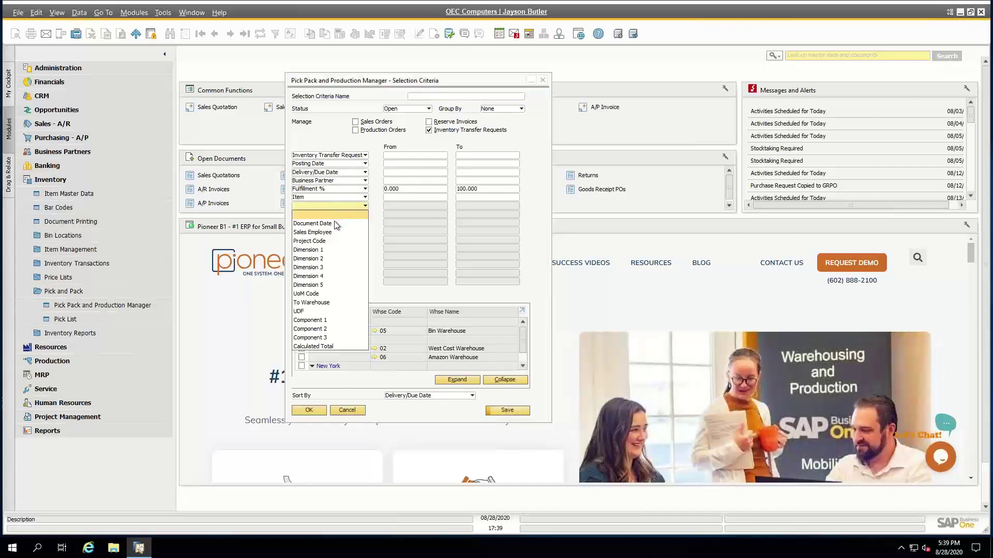
left_click(321, 303)
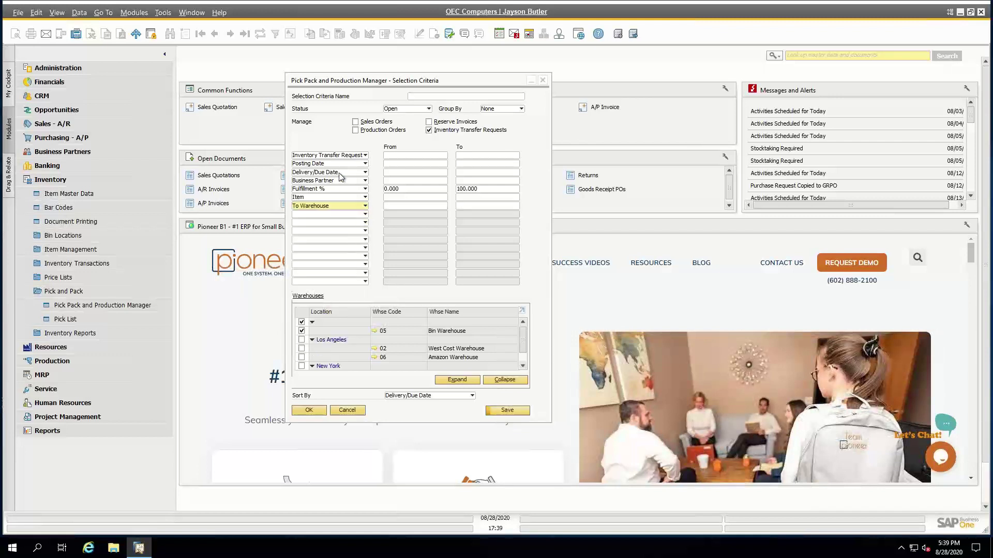
left_click(403, 206)
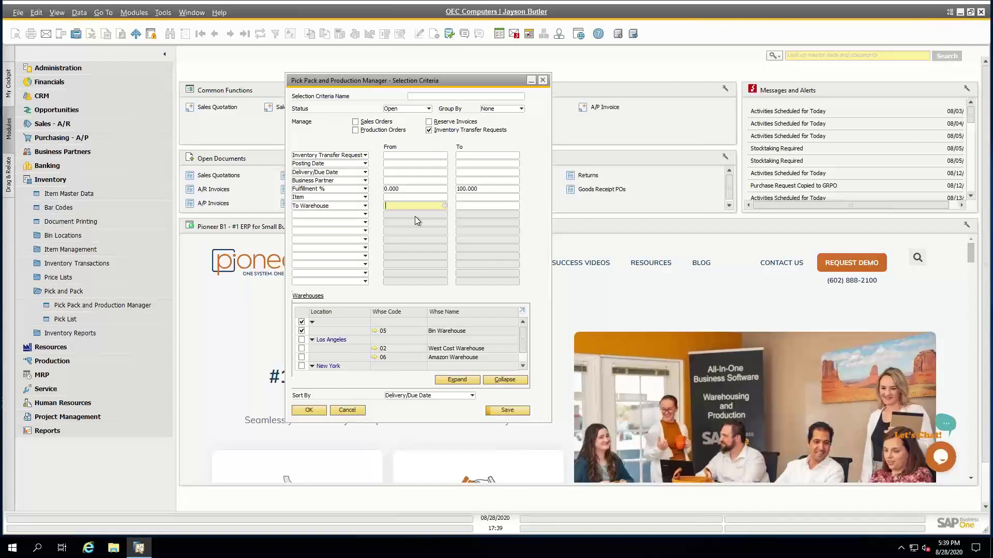
type("05")
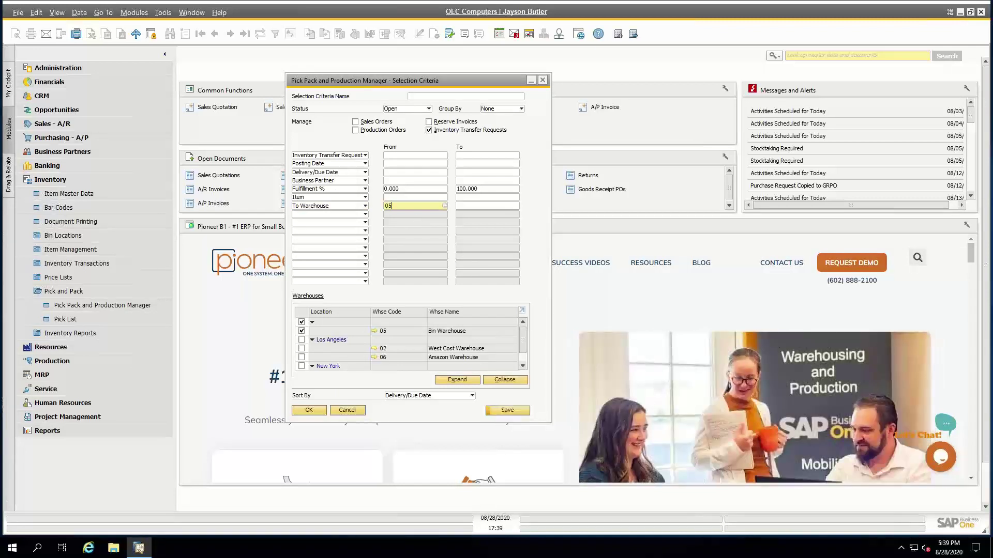
key("Tab")
type("05")
key("Tab")
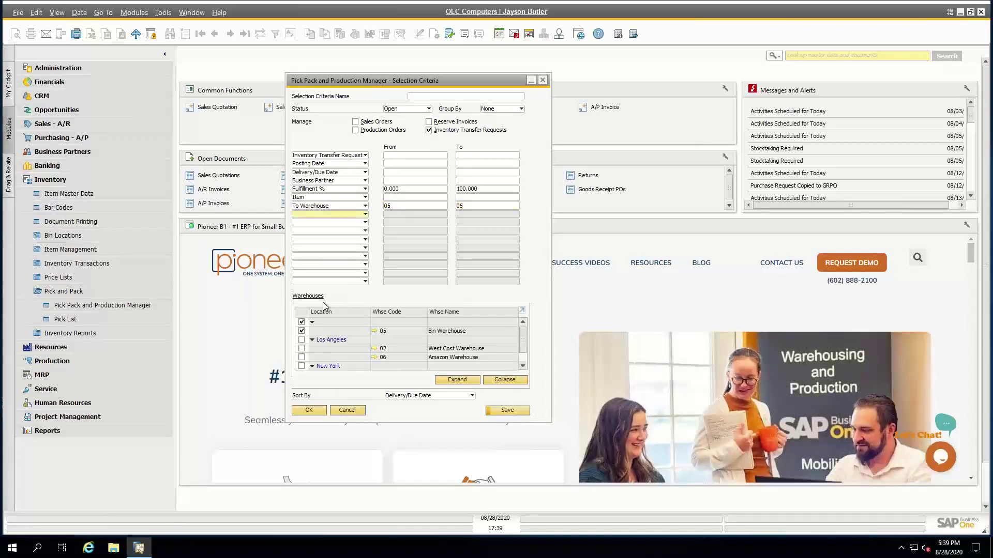
Step: Include all warehouses in the selection and name the criteria "Transfers to Whs 05"
left_click(302, 321)
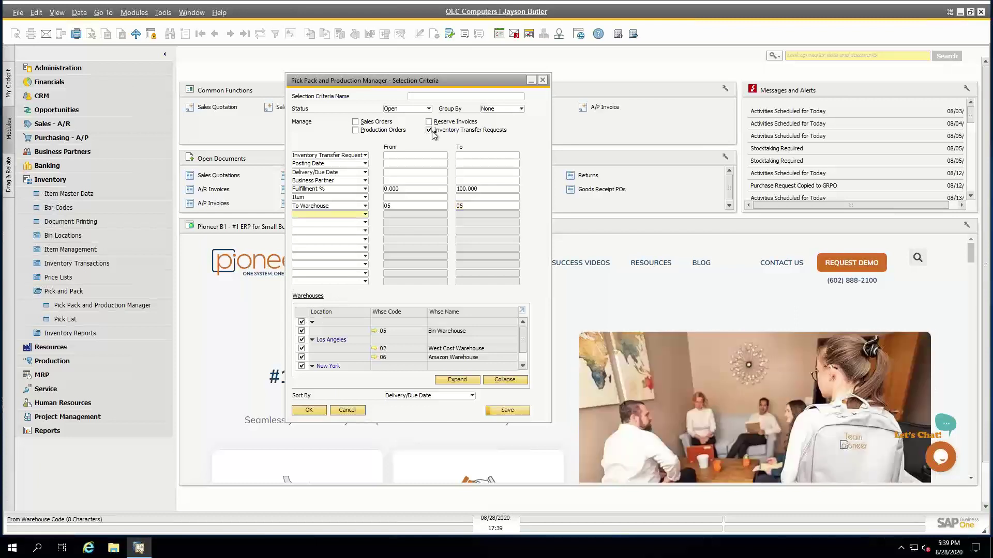
left_click(436, 95)
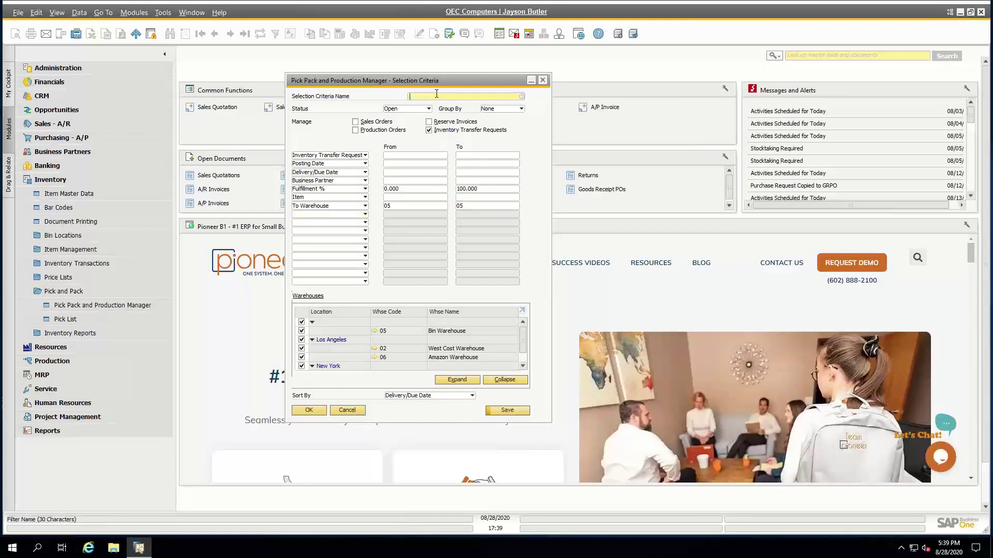
type("Tra")
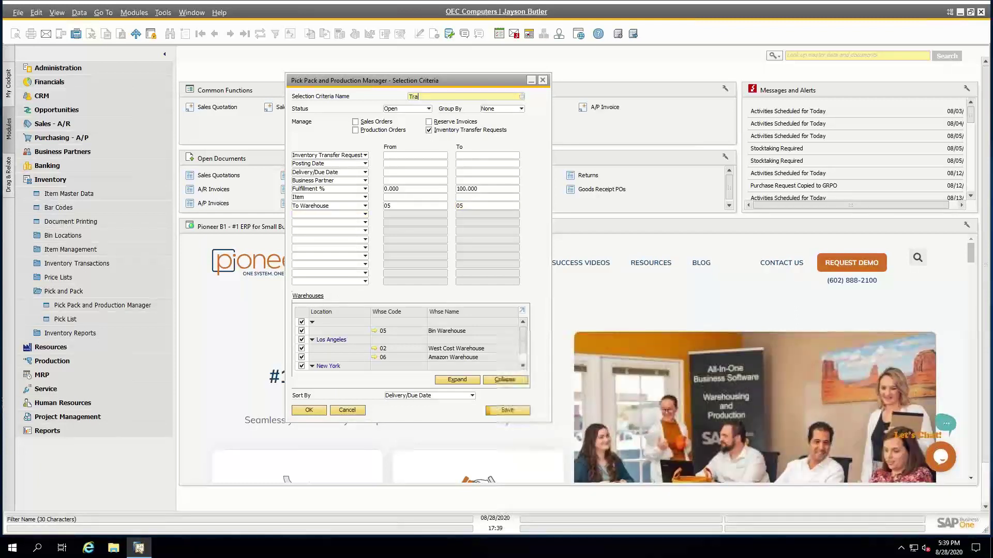
type("nsfers to Whs 05")
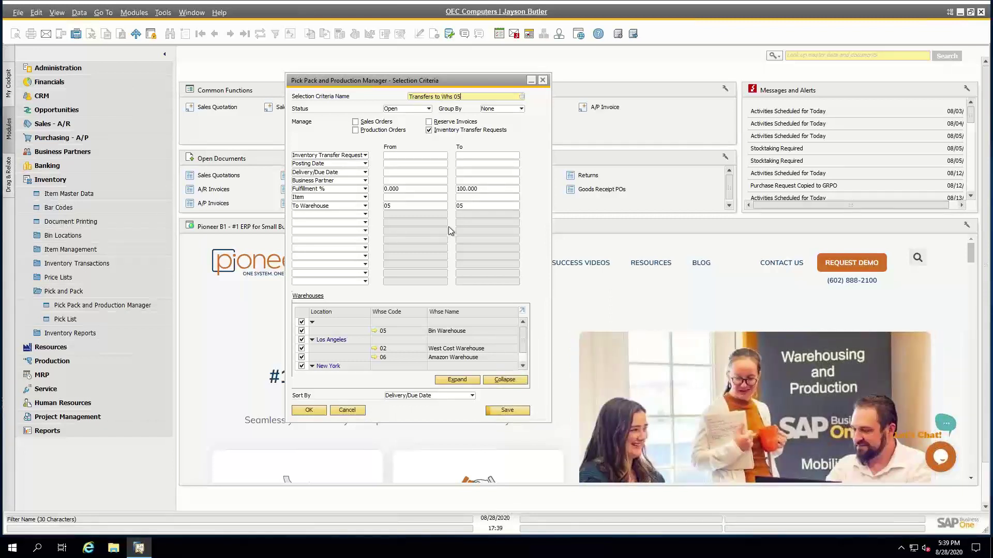
Step: Save the "Transfers to Whs 05" selection criteria and load it from the list of saved criteria
left_click(508, 410)
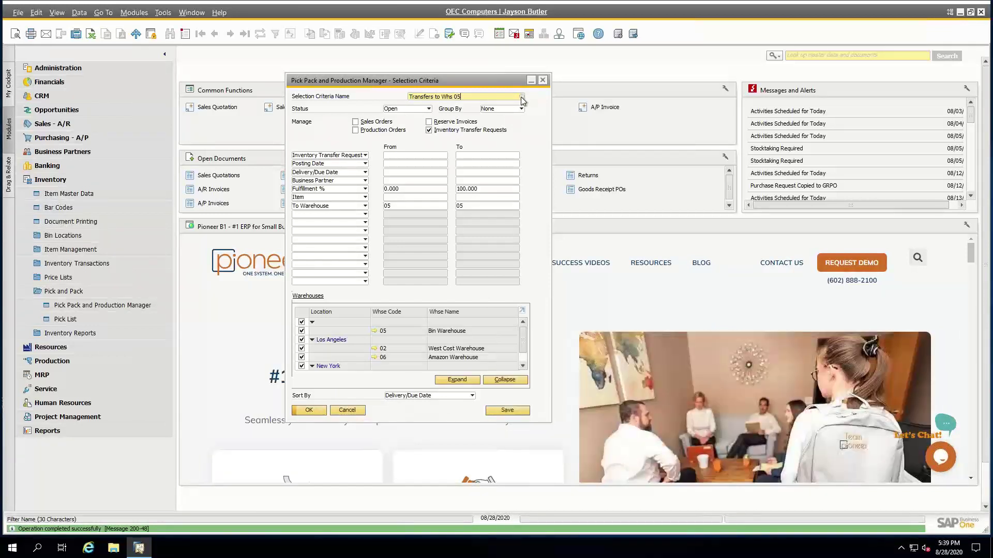
left_click(521, 97)
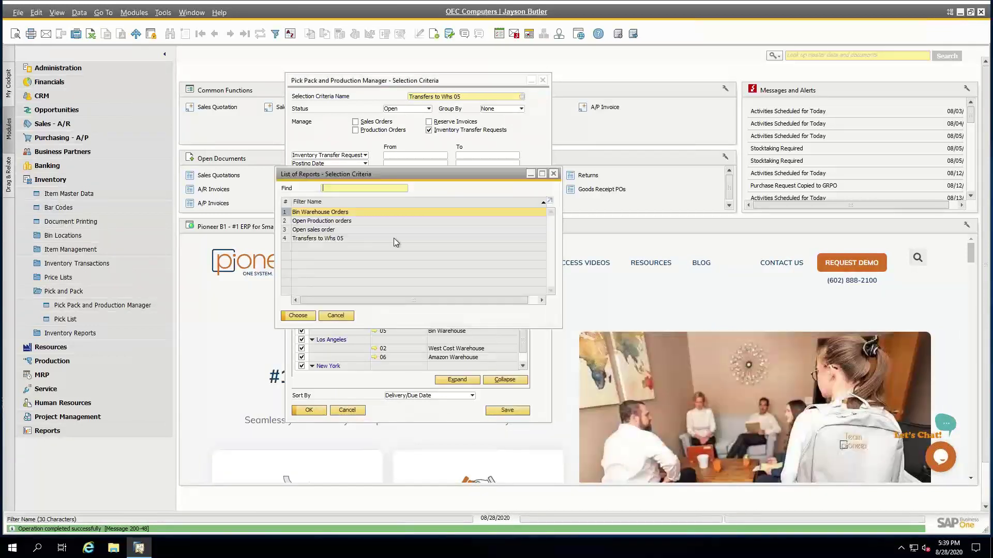
double_click(334, 238)
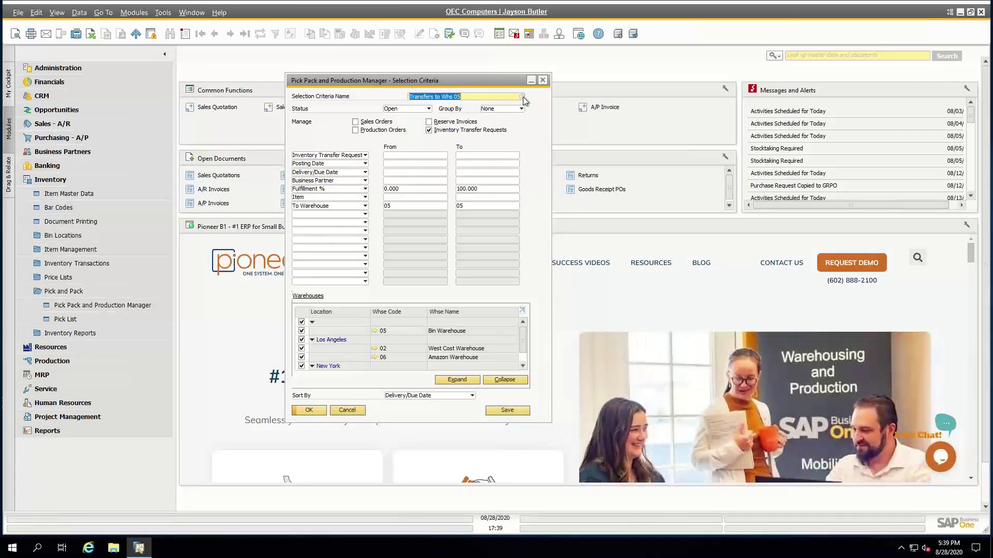
Step: Load the saved criteria "Open sales order" and check its warehouse selection, keeping General Warehouse 01 included
left_click(522, 98)
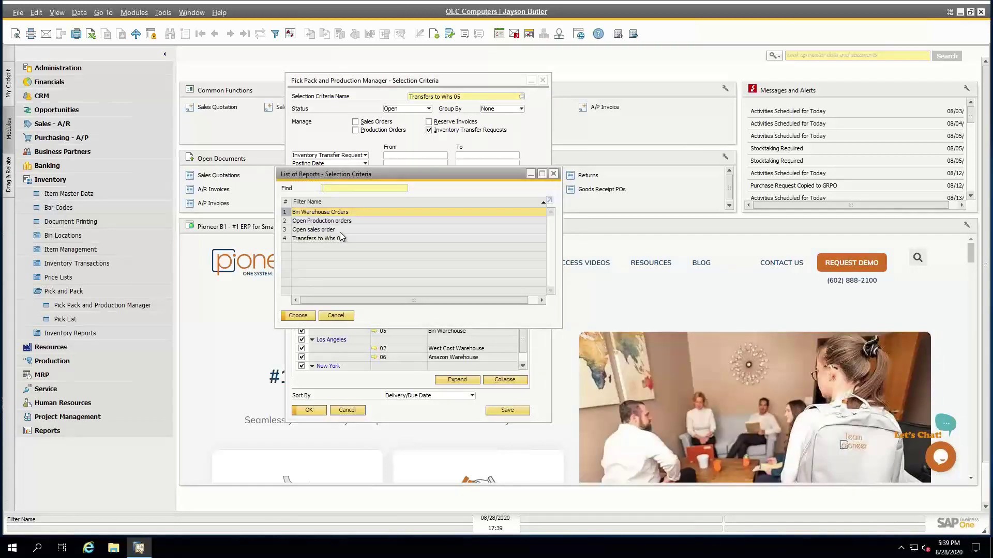
double_click(339, 230)
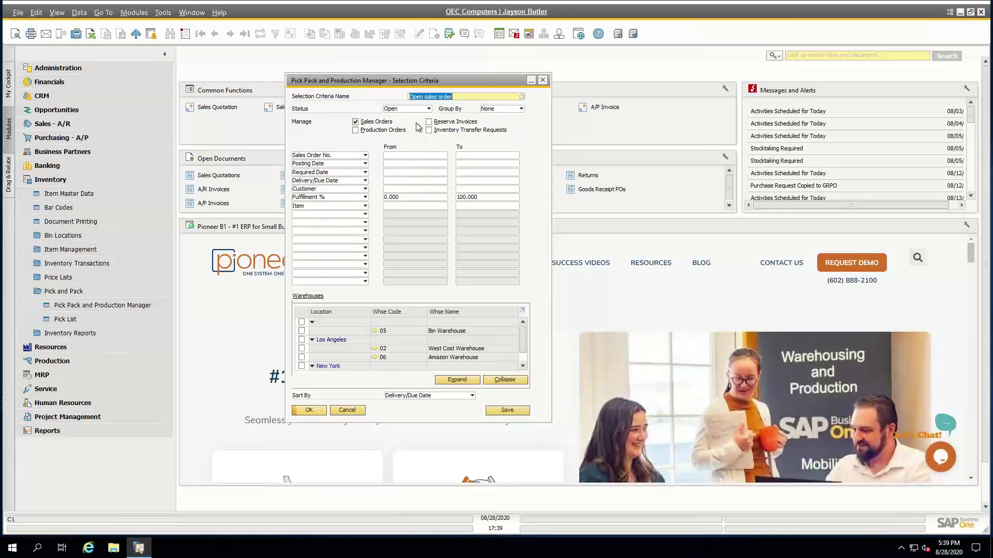
scroll(494, 331, "down", 2)
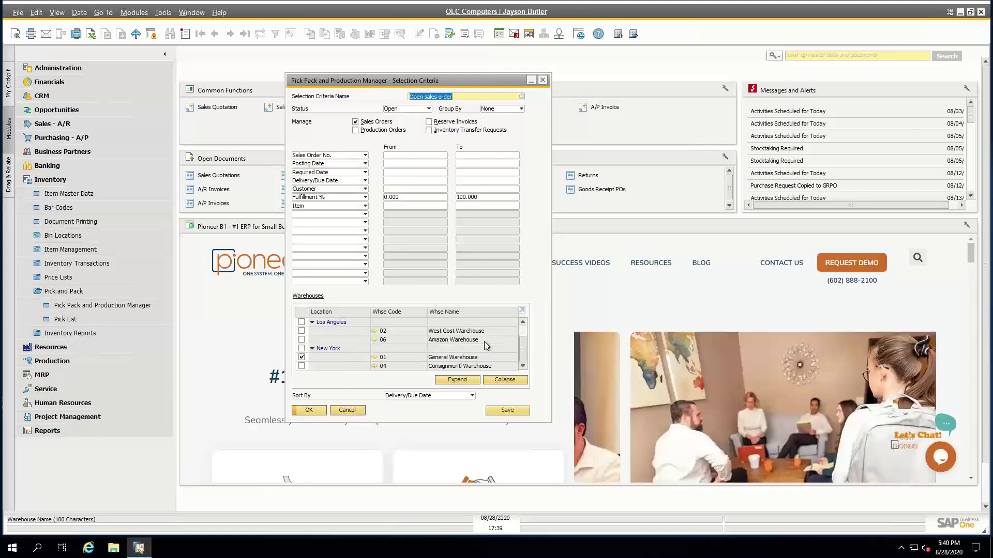
left_click(302, 358)
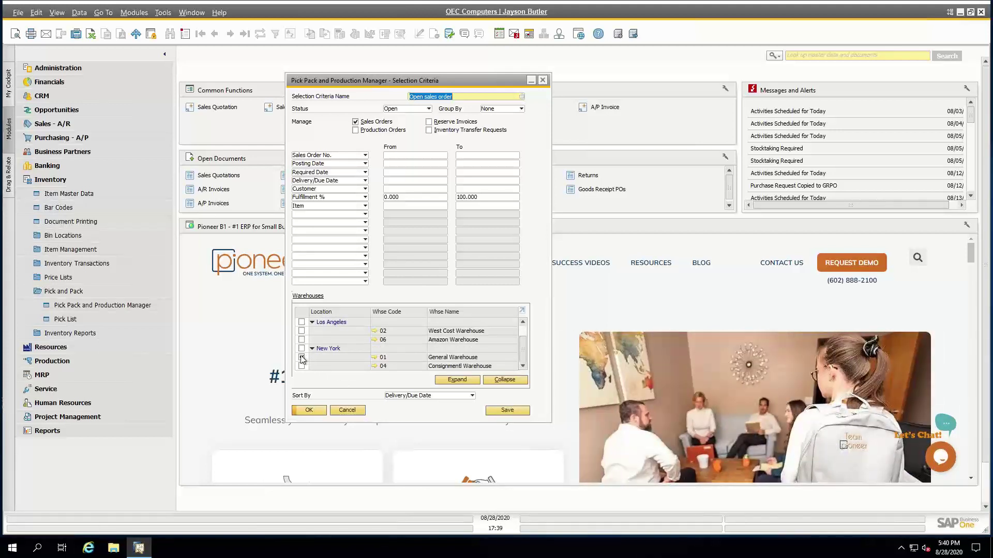
left_click(302, 358)
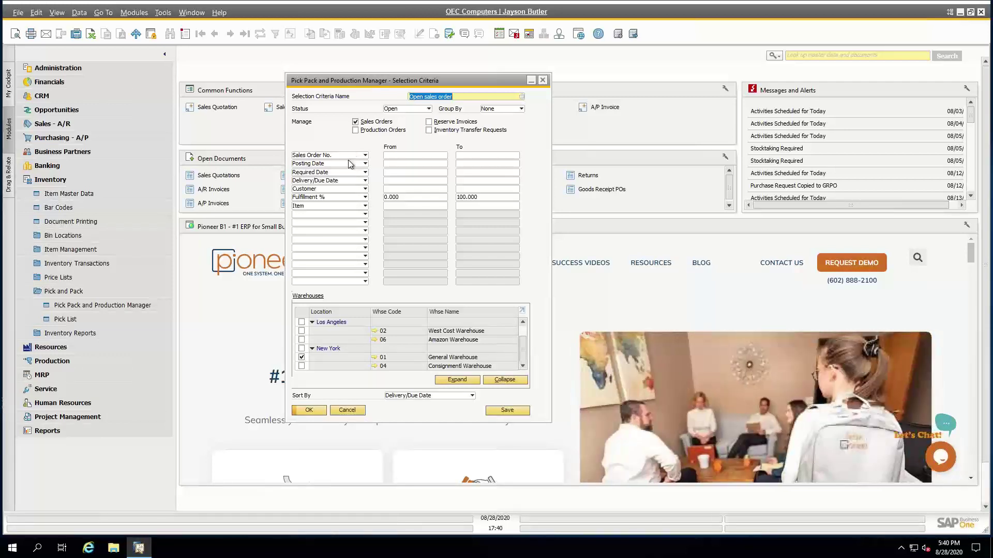
Step: Limit the Delivery/Due Date to 08/28/2020 at the latest and set the minimum Fulfillment % to 100
left_click(337, 181)
left_click(476, 181)
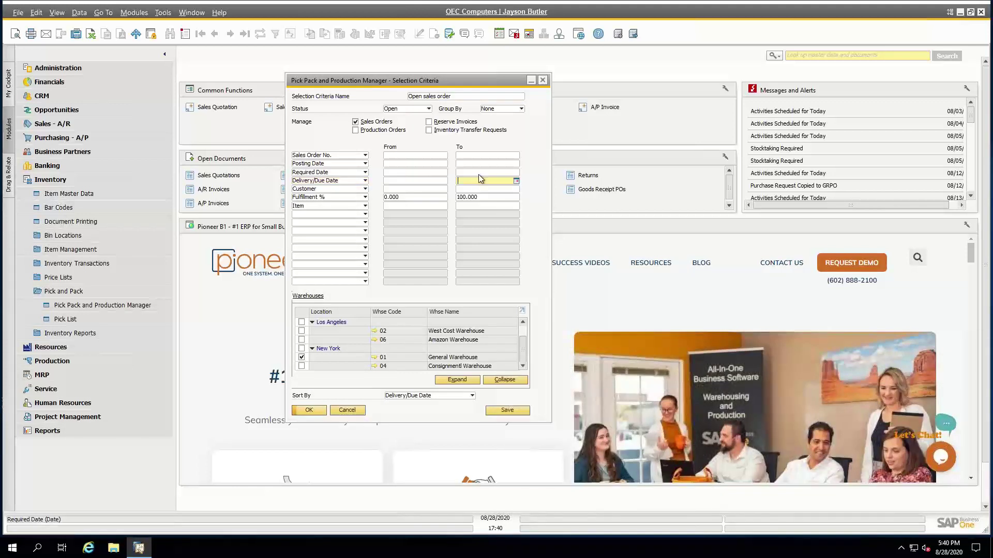
type("t")
key("Tab")
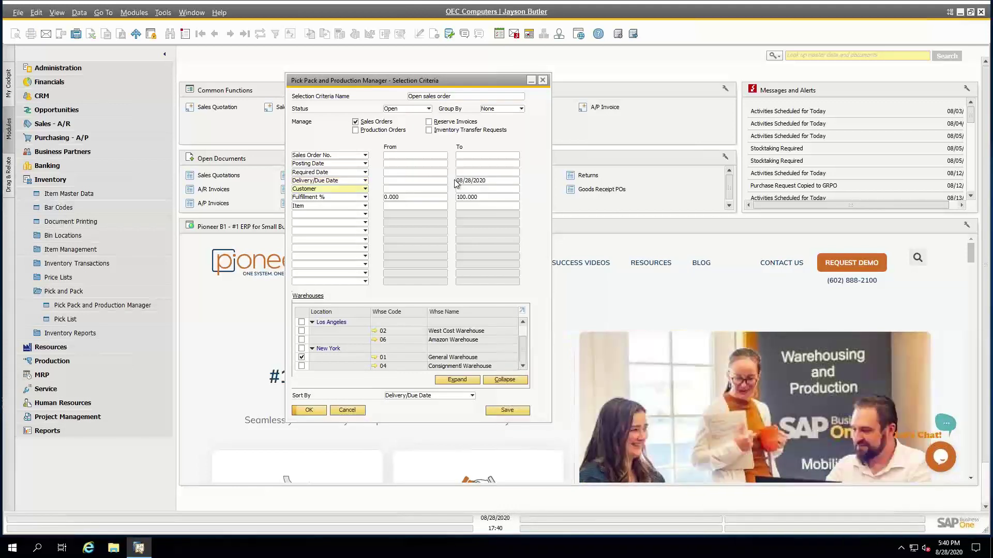
left_click(392, 198)
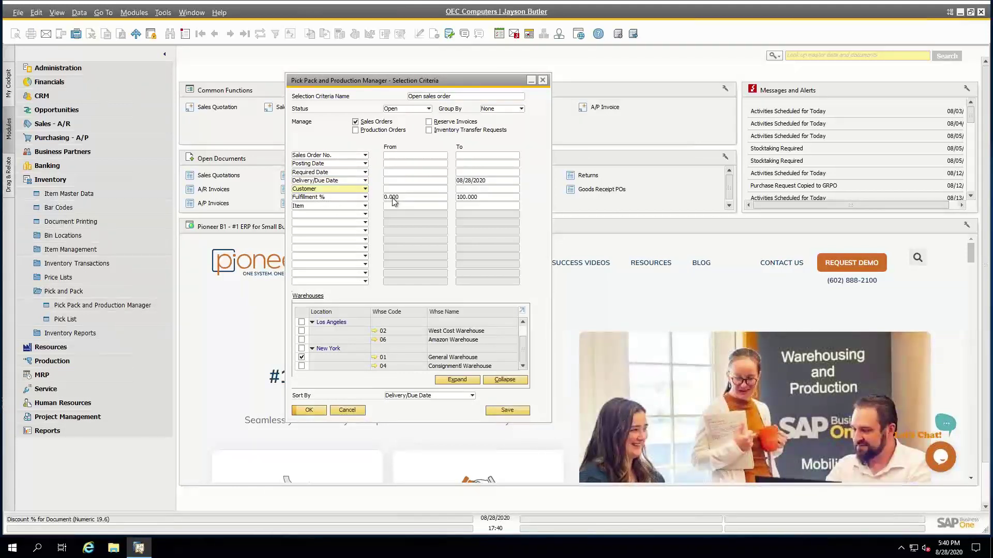
double_click(393, 198)
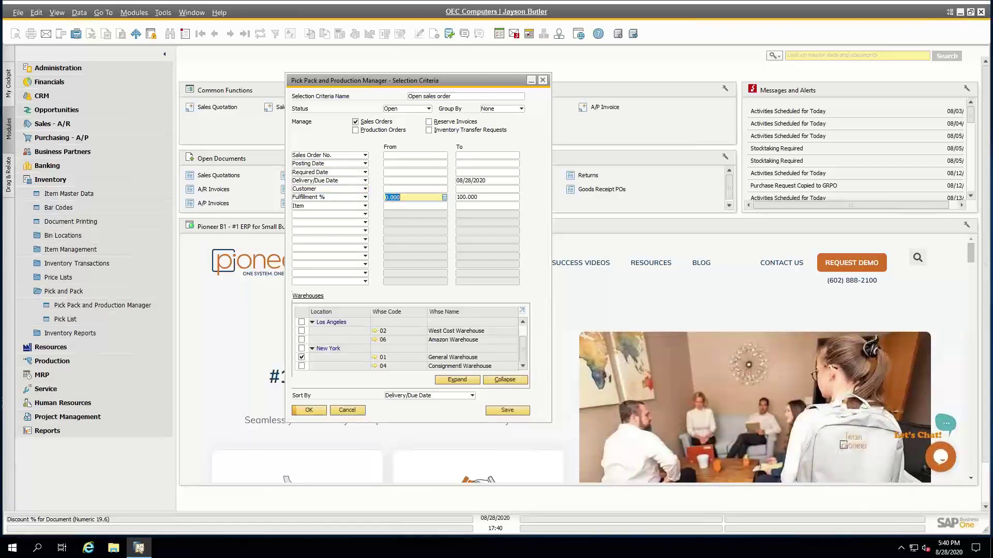
type("100")
key("Tab")
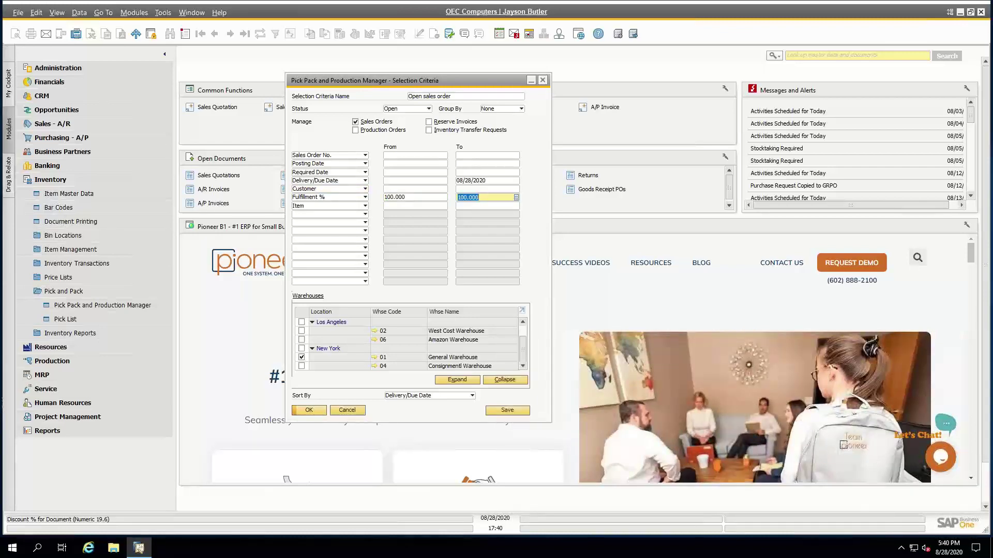
Step: Review the other criteria fields available for sales orders and the status options, keeping the status Open
left_click(357, 208)
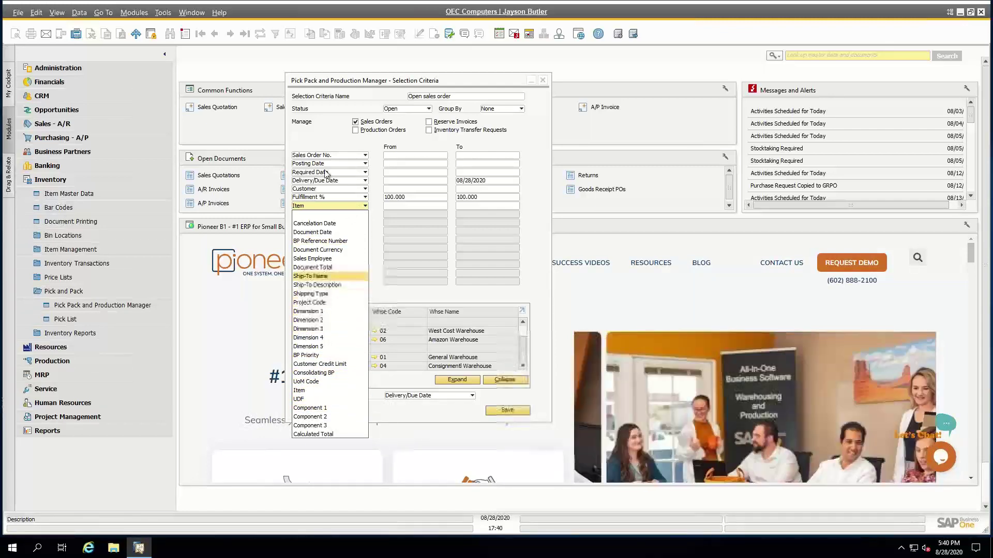
left_click(311, 139)
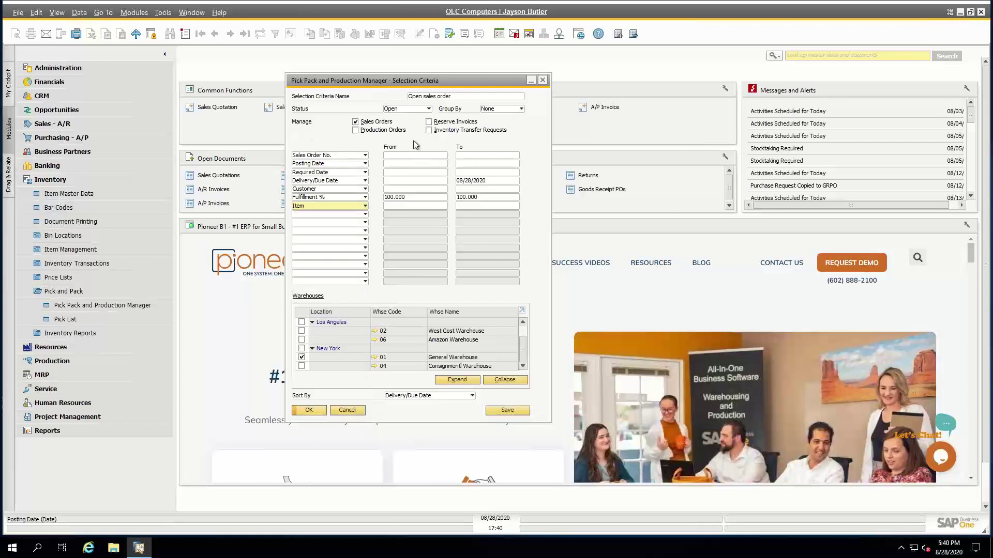
left_click(406, 111)
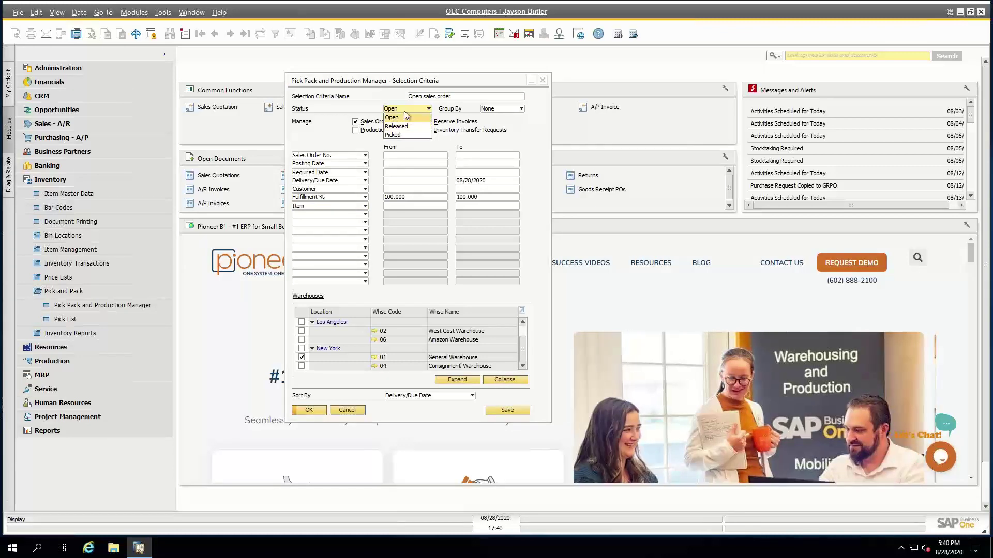
left_click(392, 117)
Step: Sort the results by Document Number, leave Group By at None, and run the selection
left_click(411, 397)
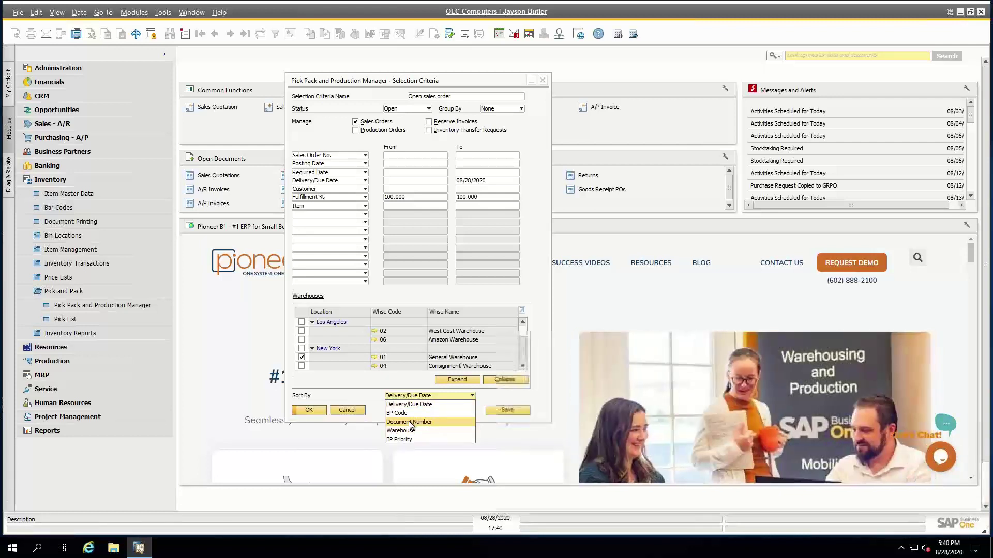
left_click(409, 422)
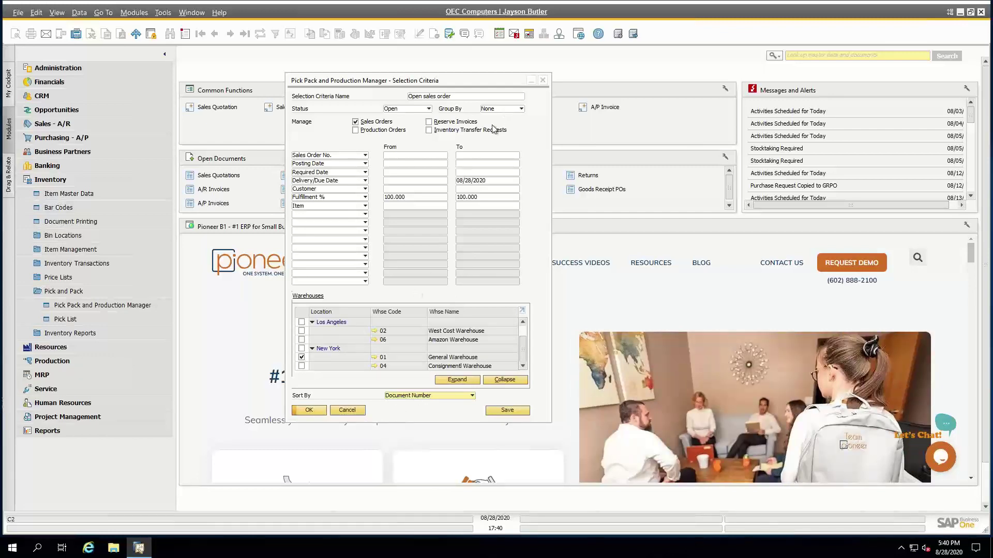
left_click(509, 110)
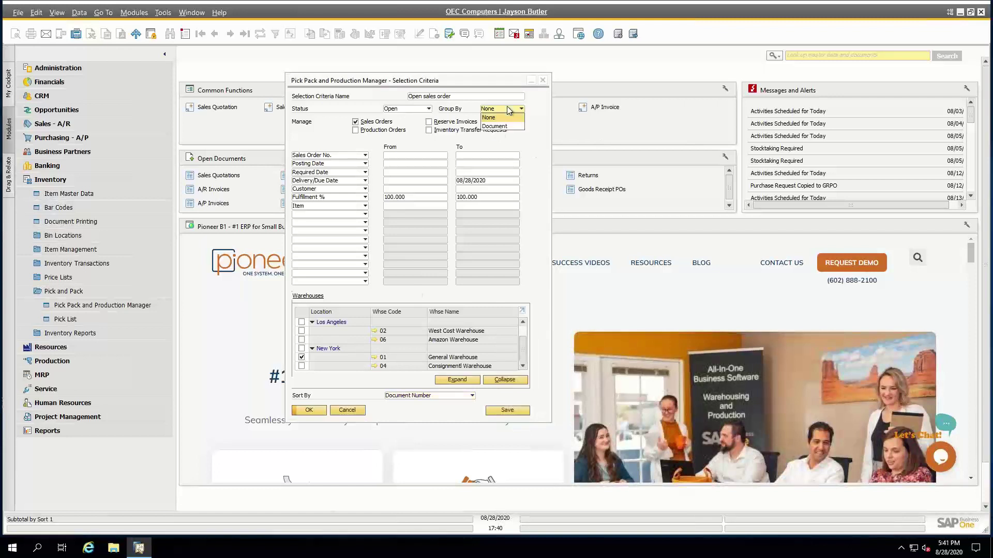
left_click(507, 107)
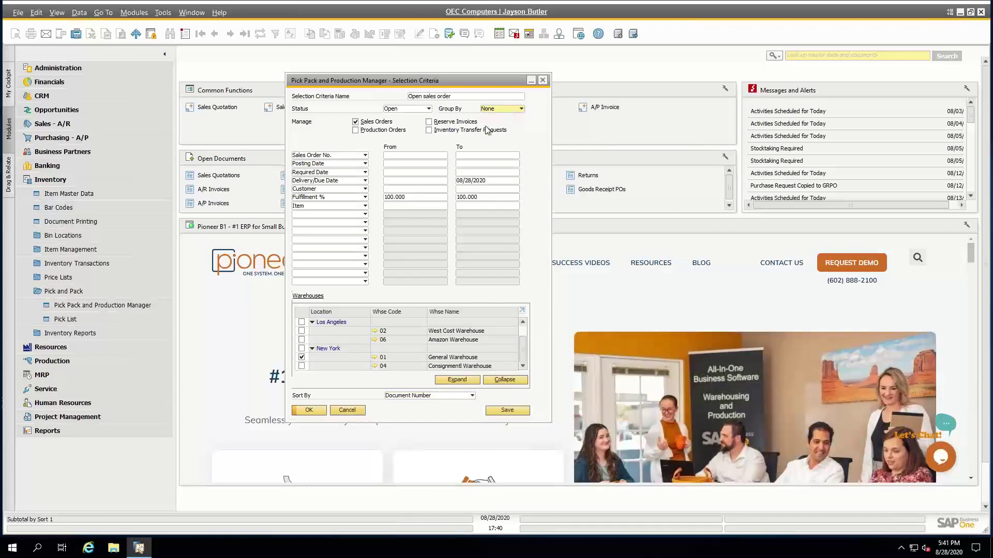
left_click(312, 409)
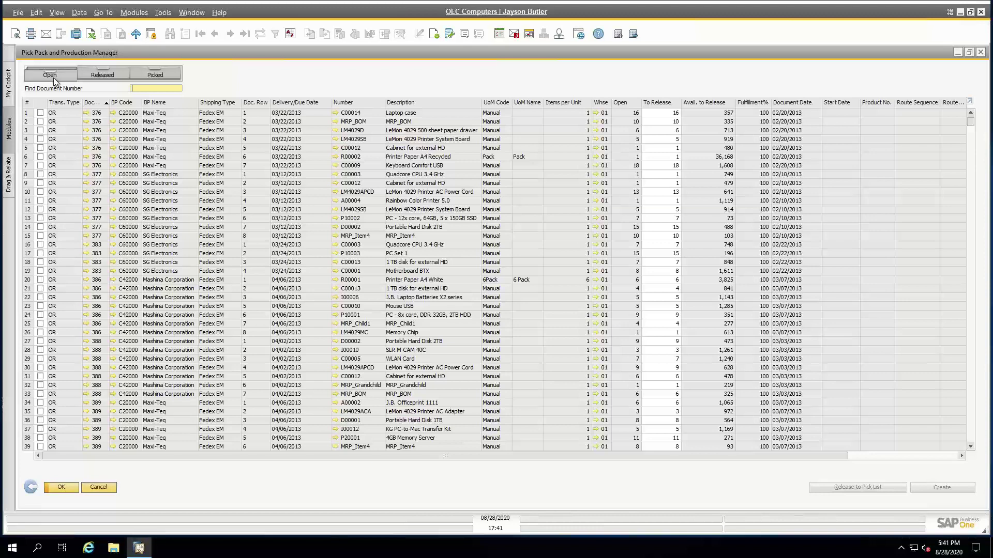
Step: Check the released and picked lists, and return to the open order lines
left_click(104, 76)
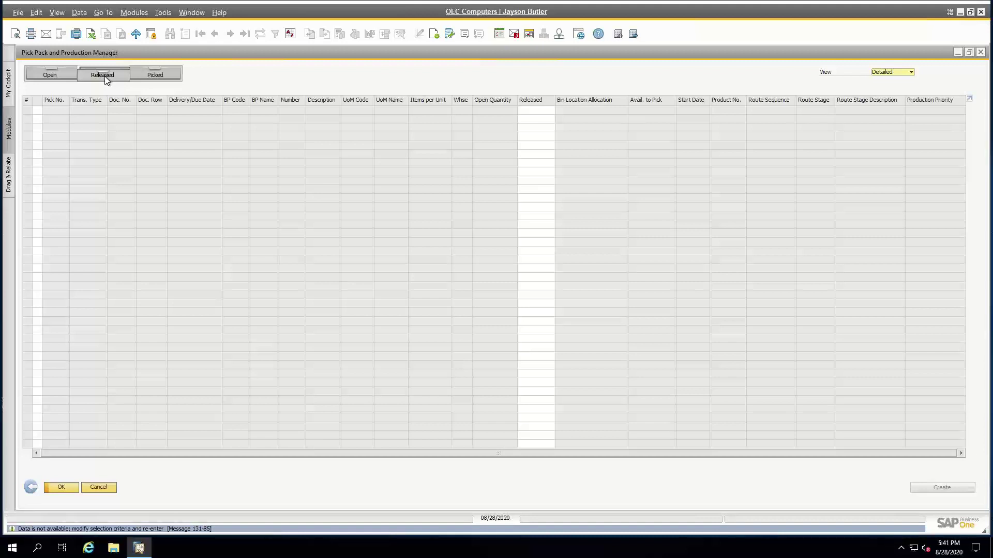
left_click(152, 75)
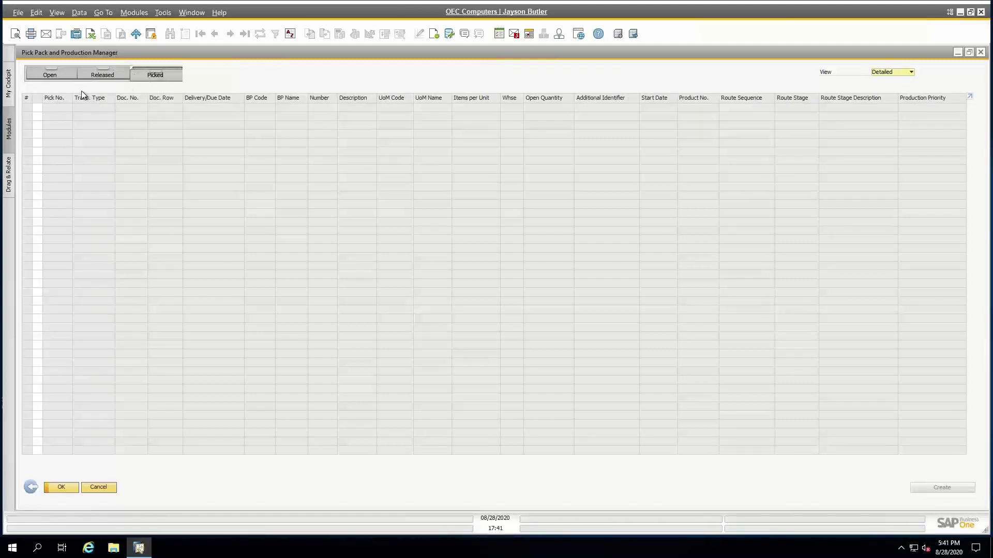
left_click(53, 70)
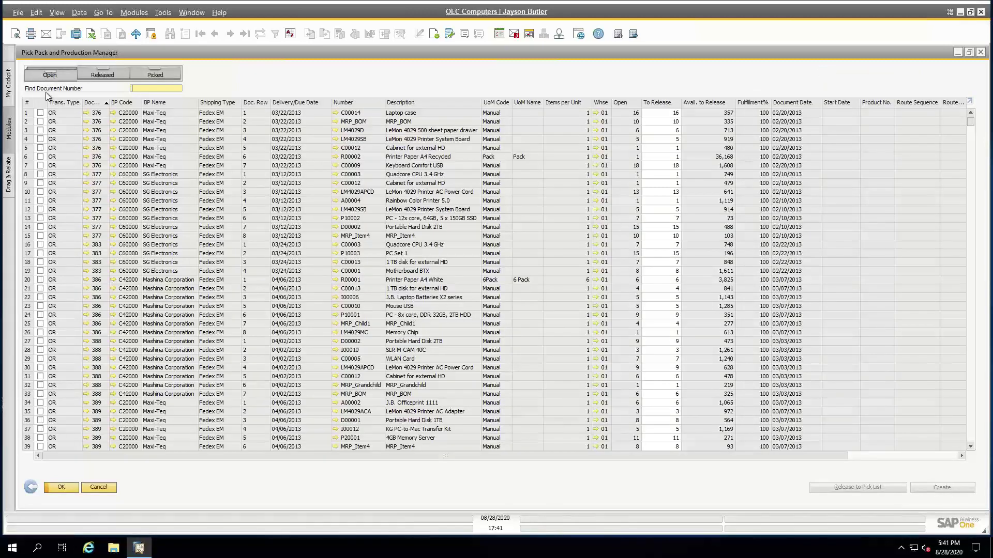
Step: Try selecting all open lines at once, clear them, and select only the seven lines of the first Maxi-Teq order
left_click(43, 106)
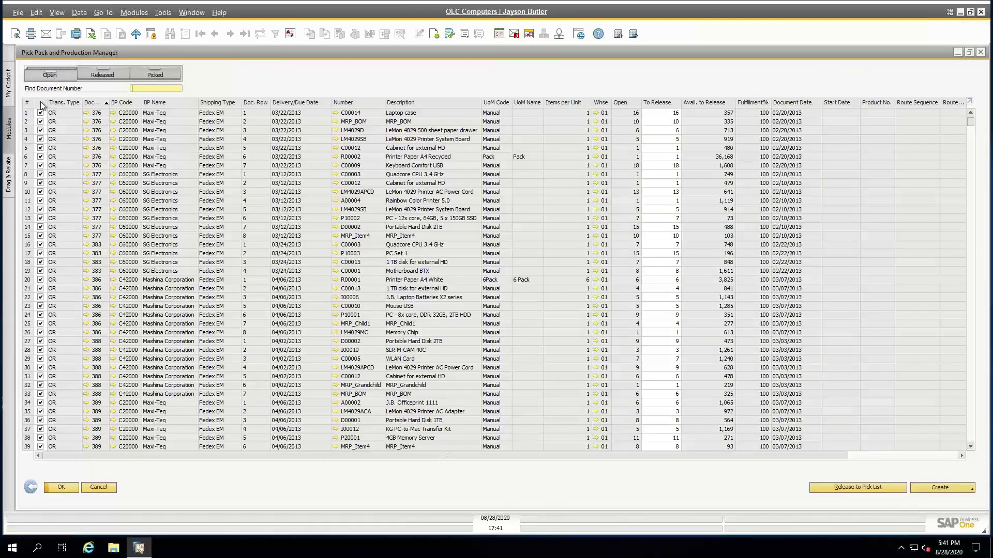
left_click(43, 105)
left_click(41, 112)
left_click(41, 166, "shift")
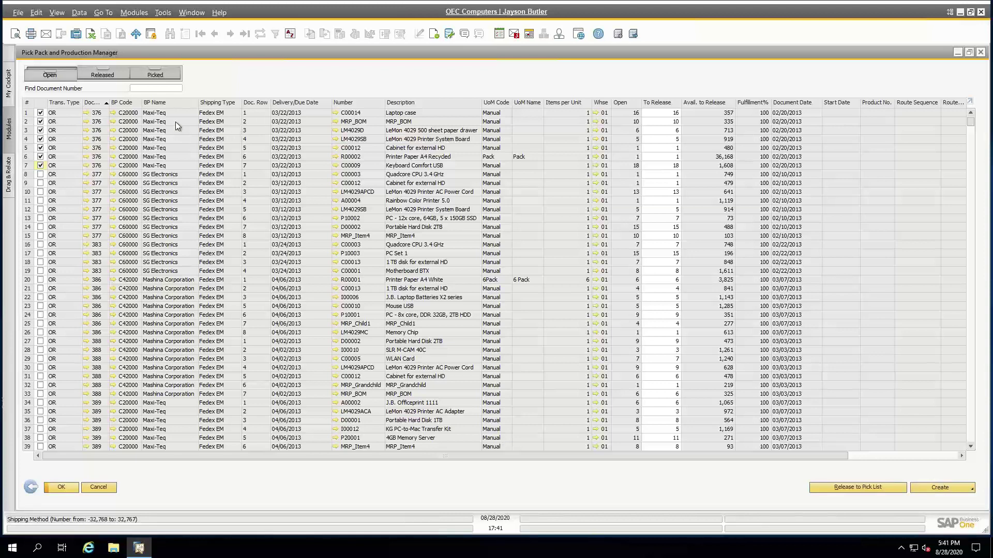
Step: Sort the open lines by document number in descending order and leave all lines unselected
left_click(97, 101)
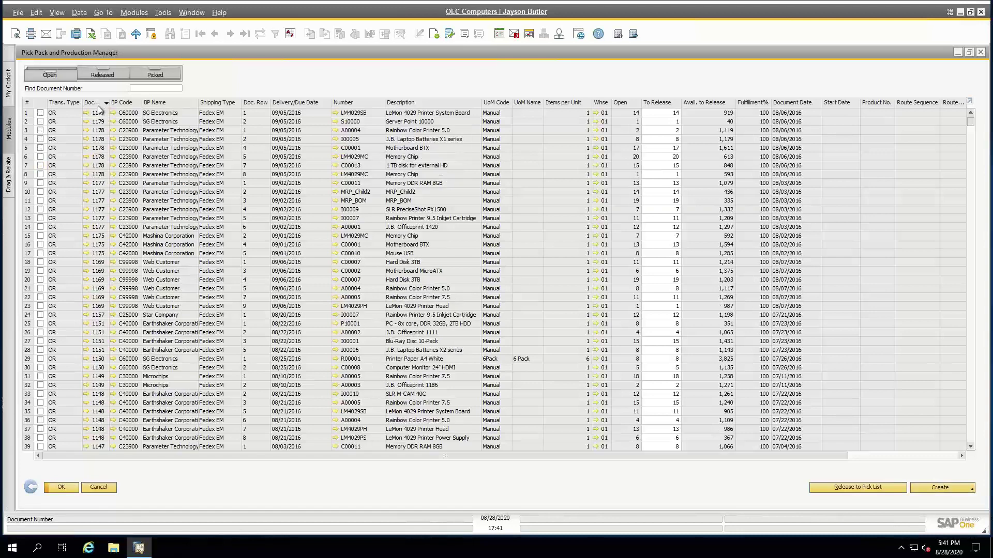
left_click(40, 103)
left_click(45, 104)
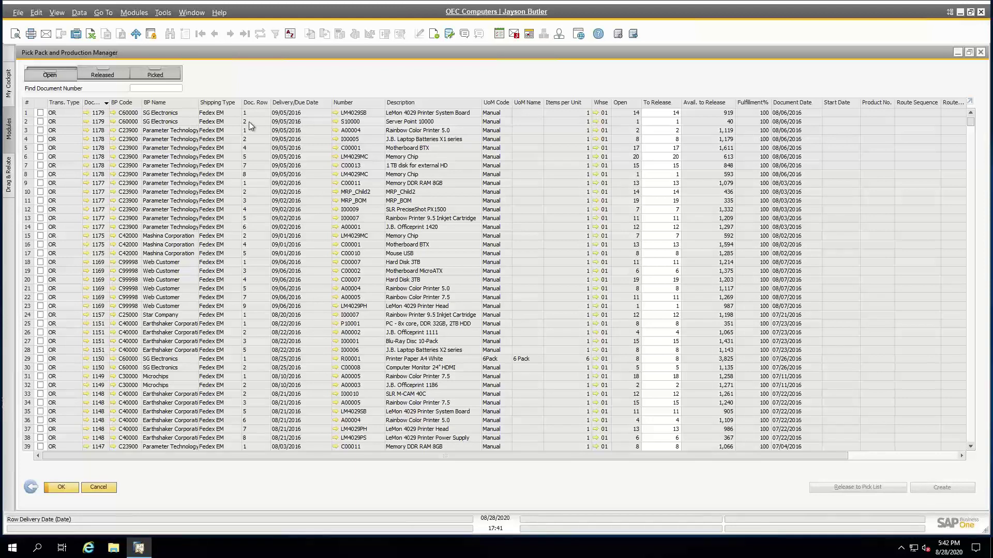
Step: Open the first SG Electronics sales order, set its Cancellation Date to 08/28/2020, and update and close it
left_click(86, 113)
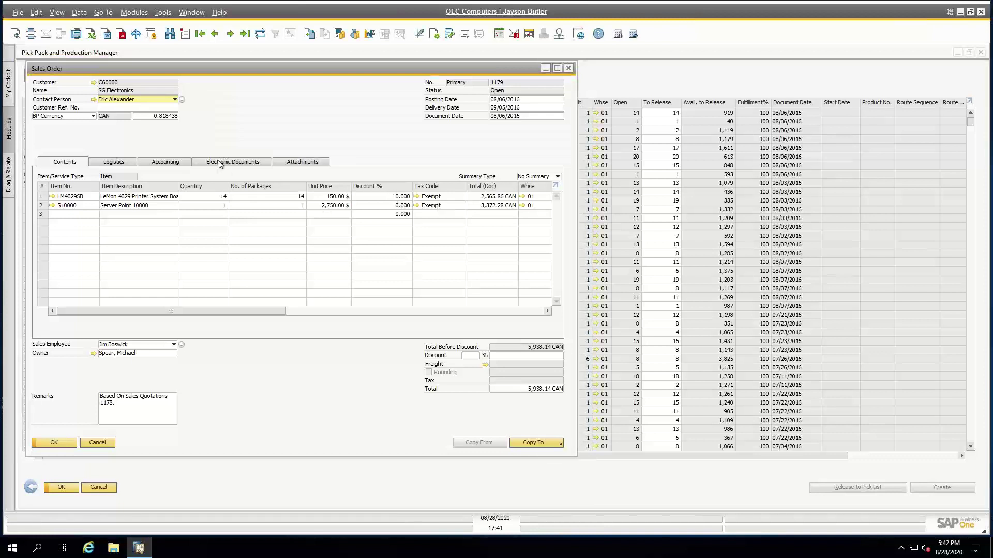
left_click(186, 162)
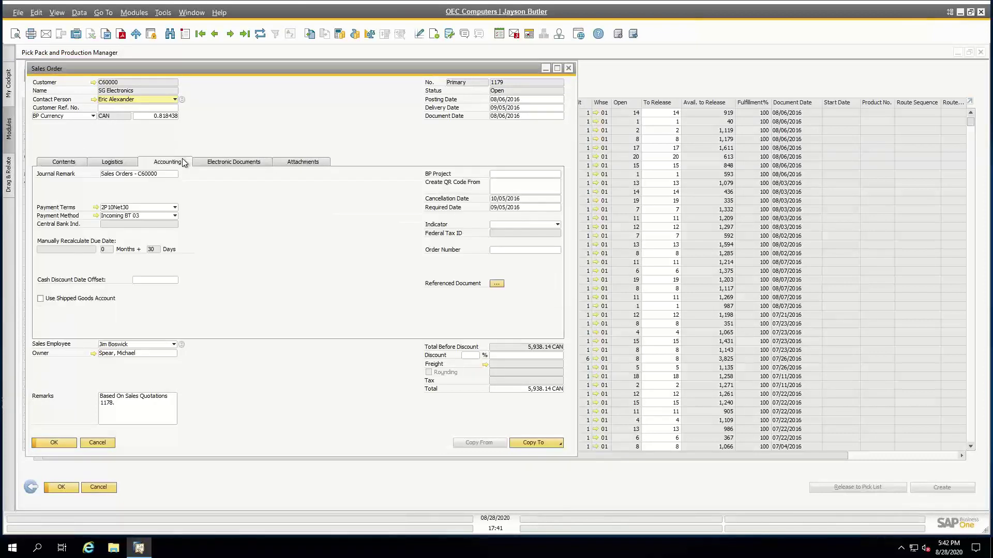
left_click(517, 200)
type("28")
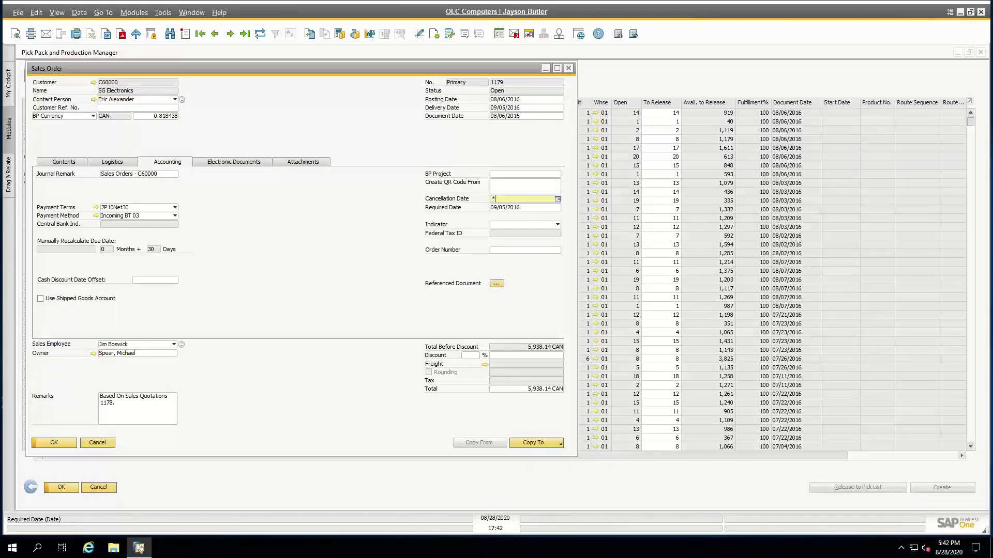
key("Tab")
key("Return")
key("Return")
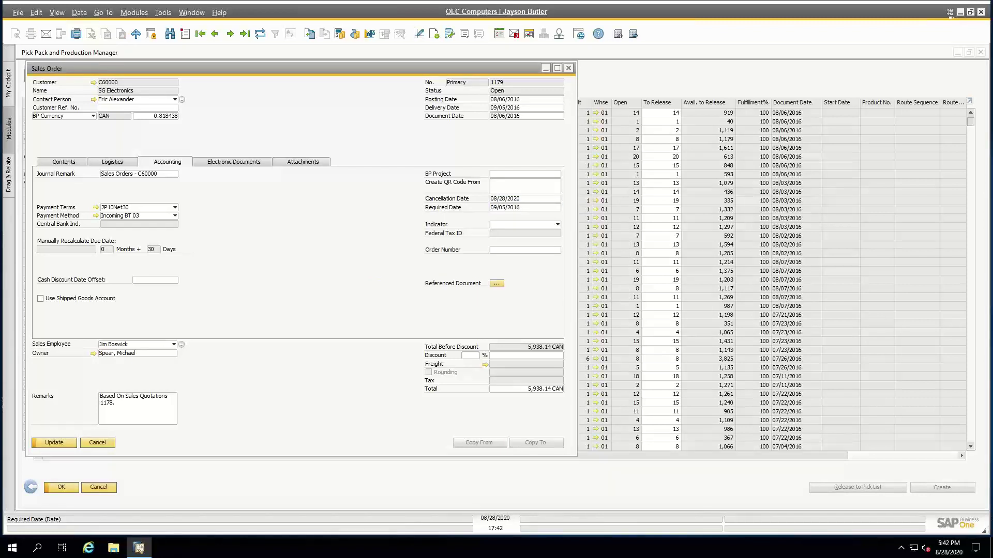
left_click(70, 444)
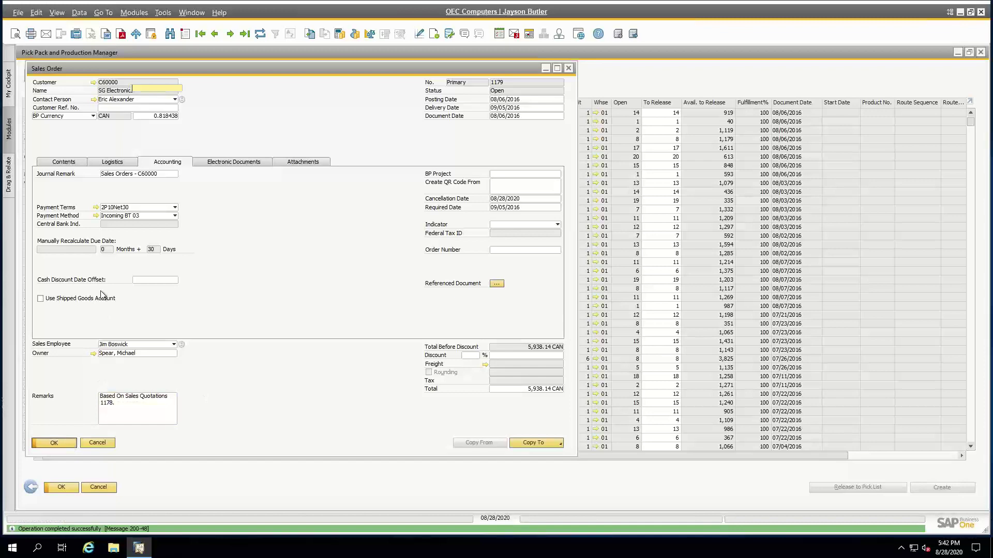
key("Escape")
Step: Select both lines of the first SG Electronics order and release them to a pick list without splitting by any parameter
left_click(41, 112)
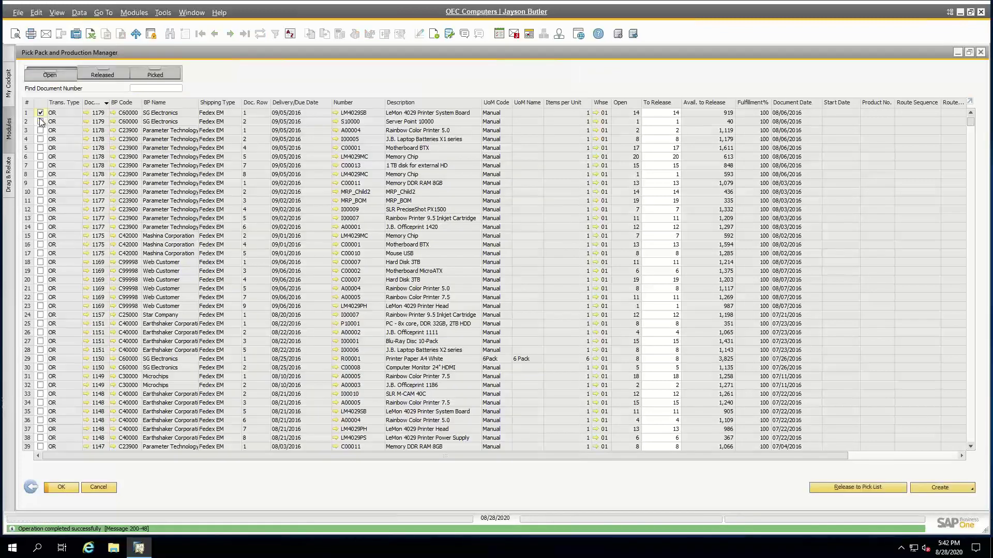
left_click(40, 121)
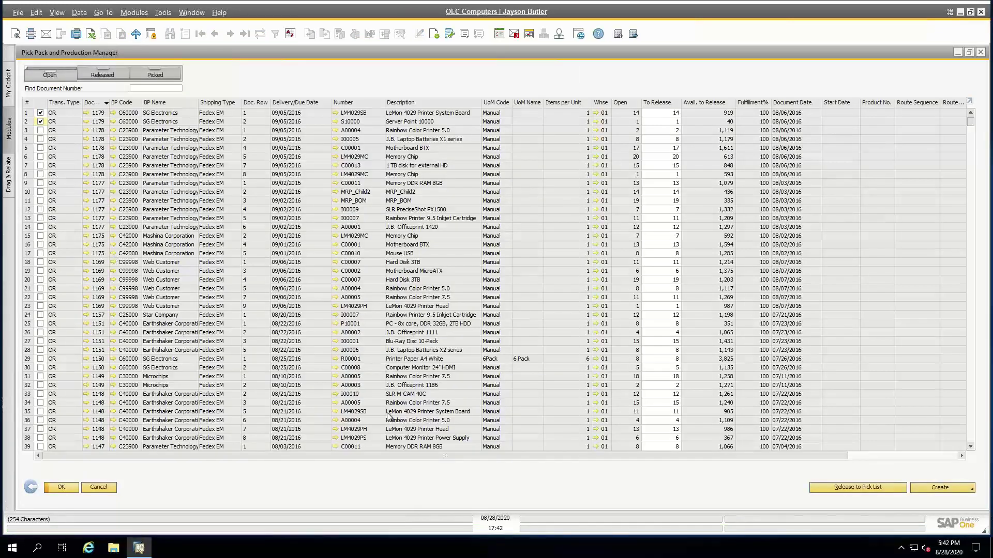
left_click(834, 488)
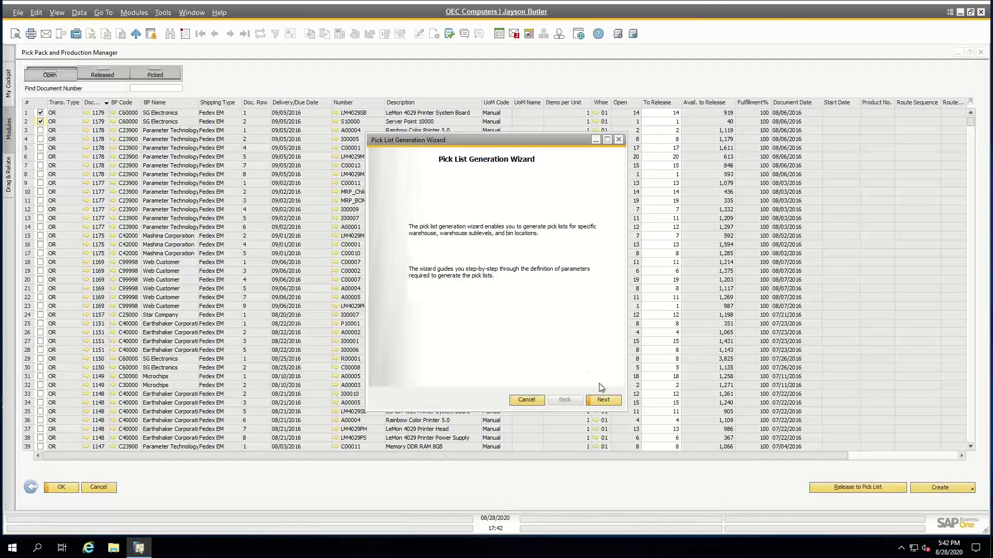
left_click(605, 400)
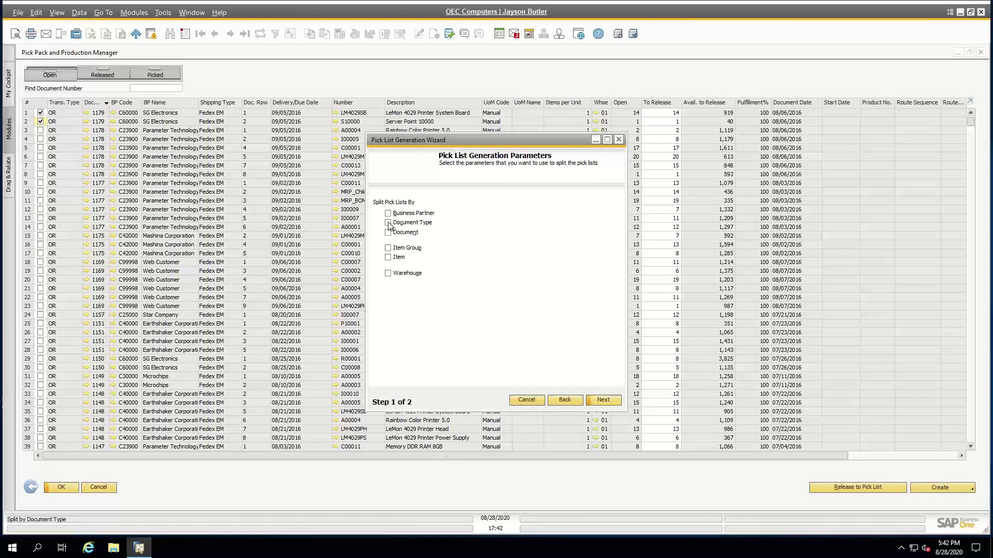
left_click(603, 401)
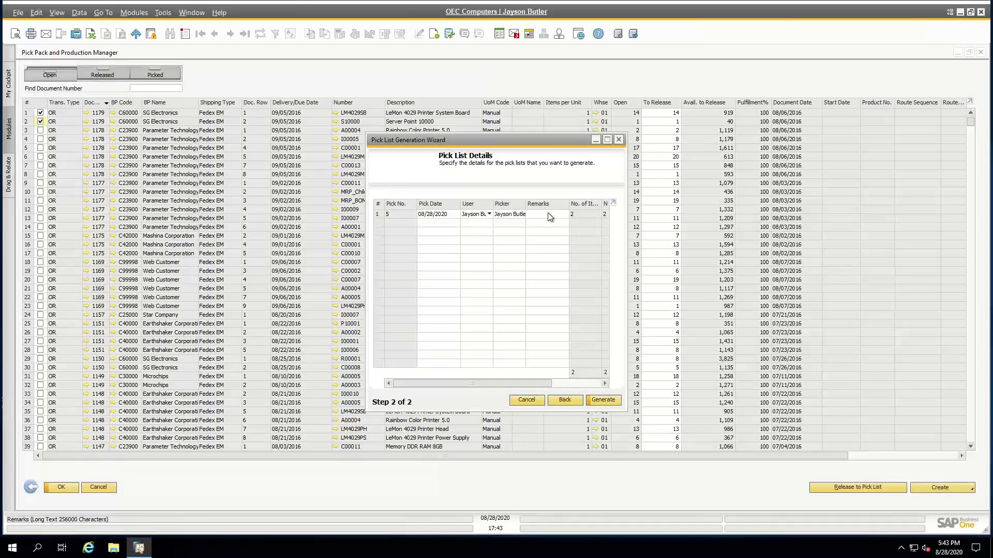
Step: Add the remark ASAP to the pick list details, generate the pick list, and accept adding the customer's items despite the credit limit
left_click(487, 214)
left_click(485, 215)
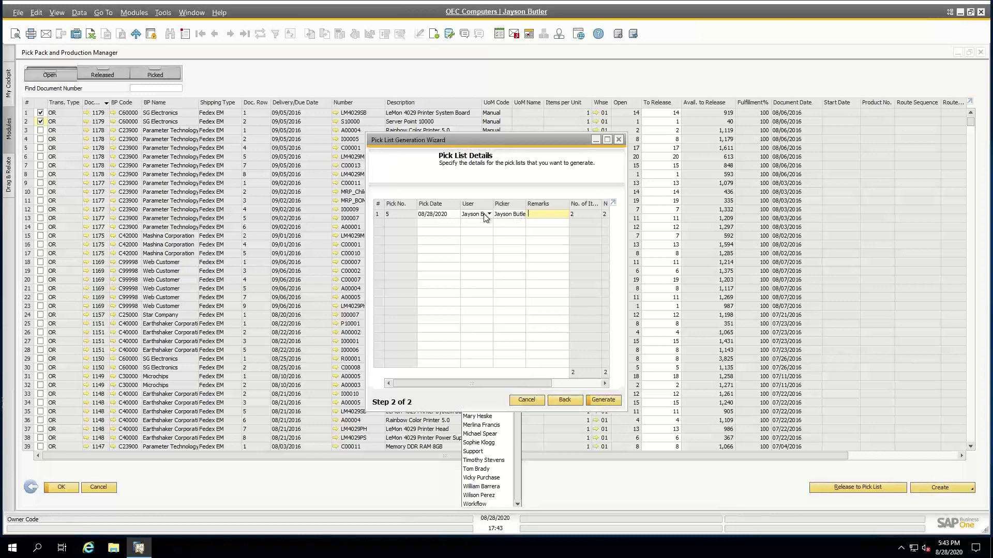
left_click(513, 215)
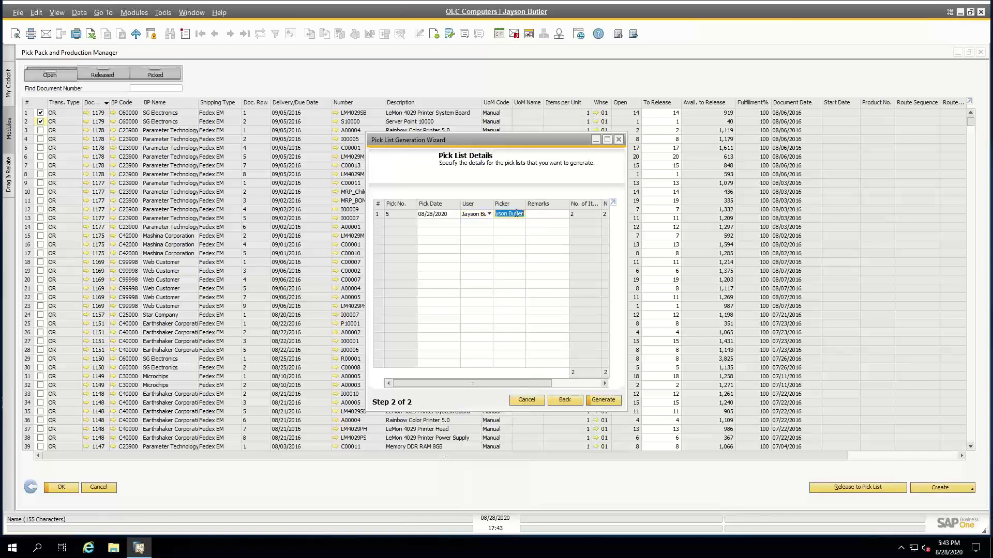
left_click(541, 218)
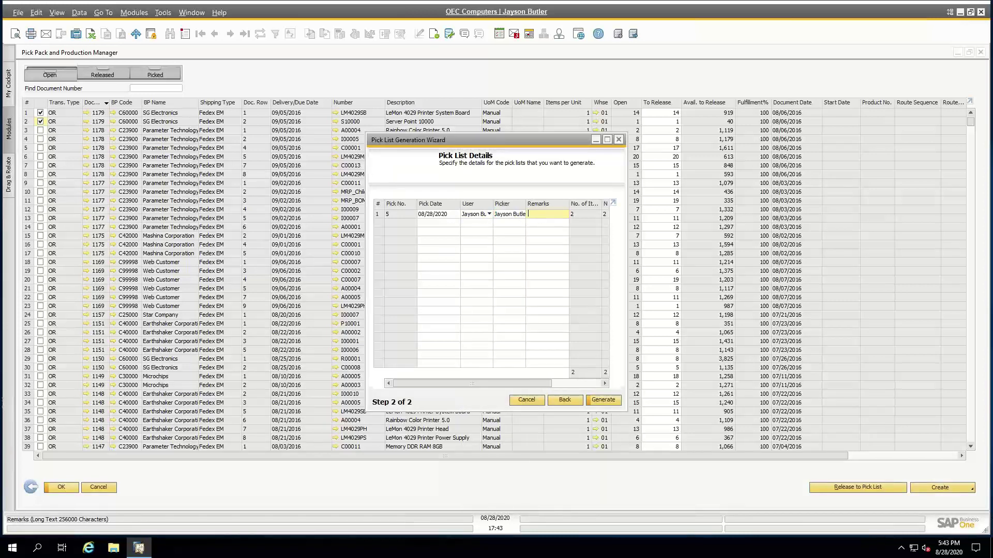
type("ASAP")
left_click_drag(533, 382, 478, 382)
left_click(603, 400)
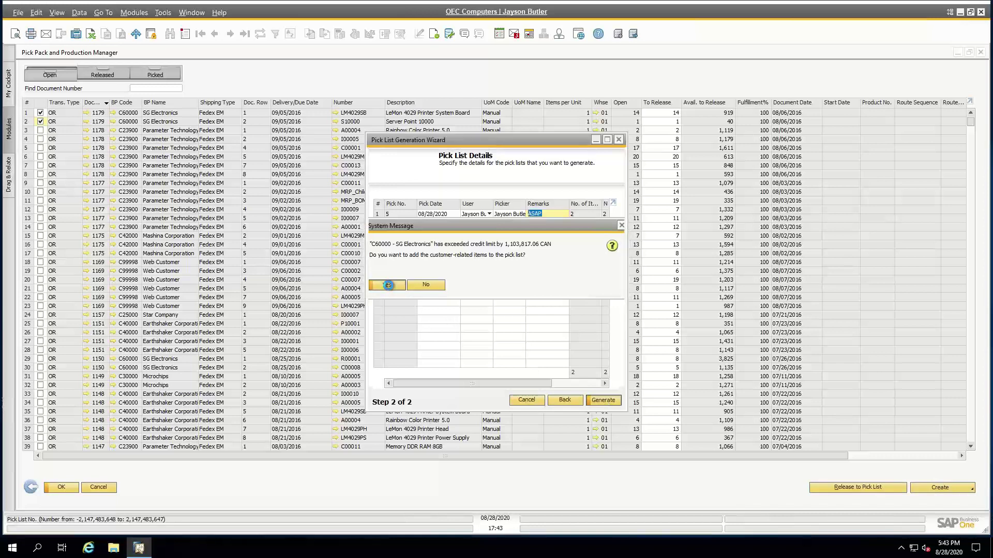
left_click(388, 284)
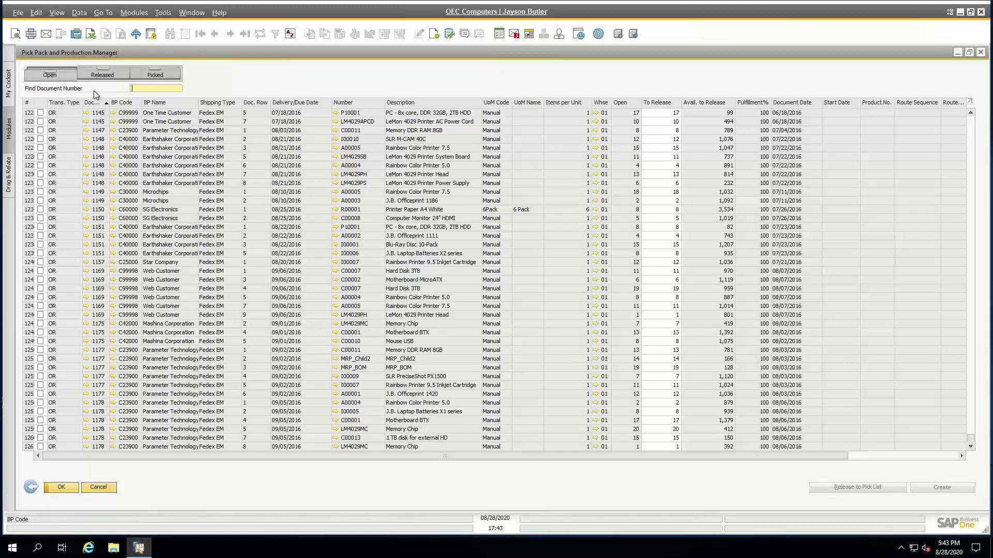
Step: Open the released SG Electronics pick list, preview its printed layout, and close the preview
left_click(91, 74)
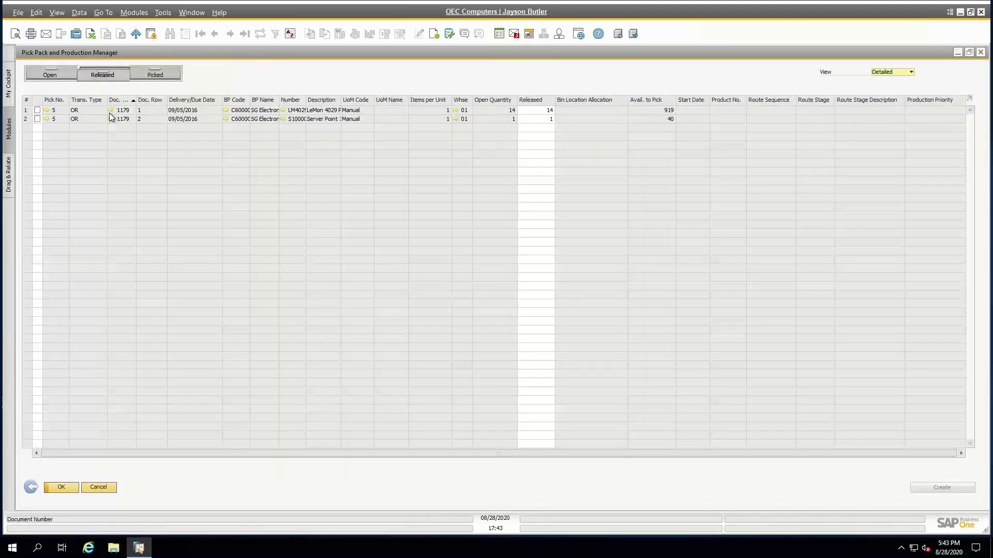
left_click(46, 118)
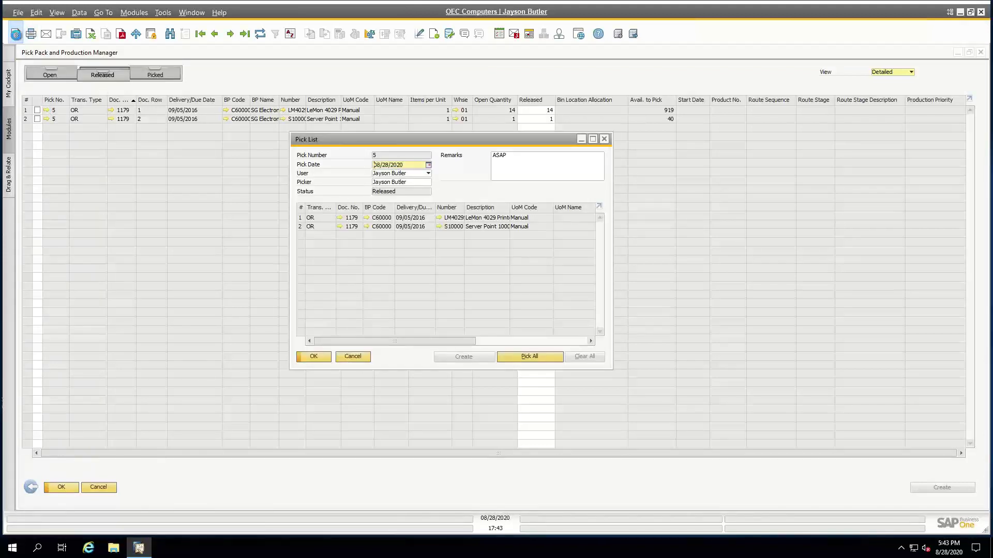
left_click(16, 34)
left_click_drag(87, 51, 103, 54)
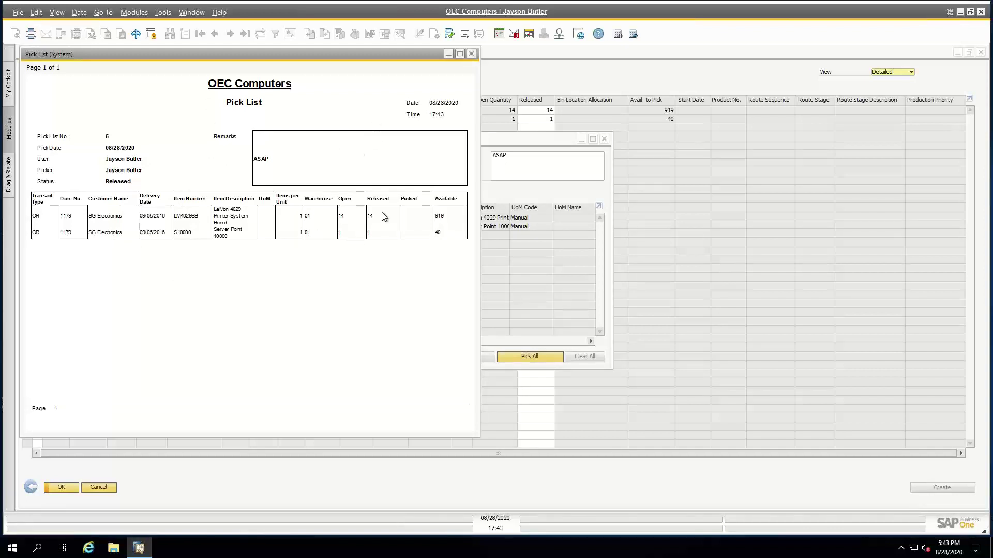
left_click(471, 54)
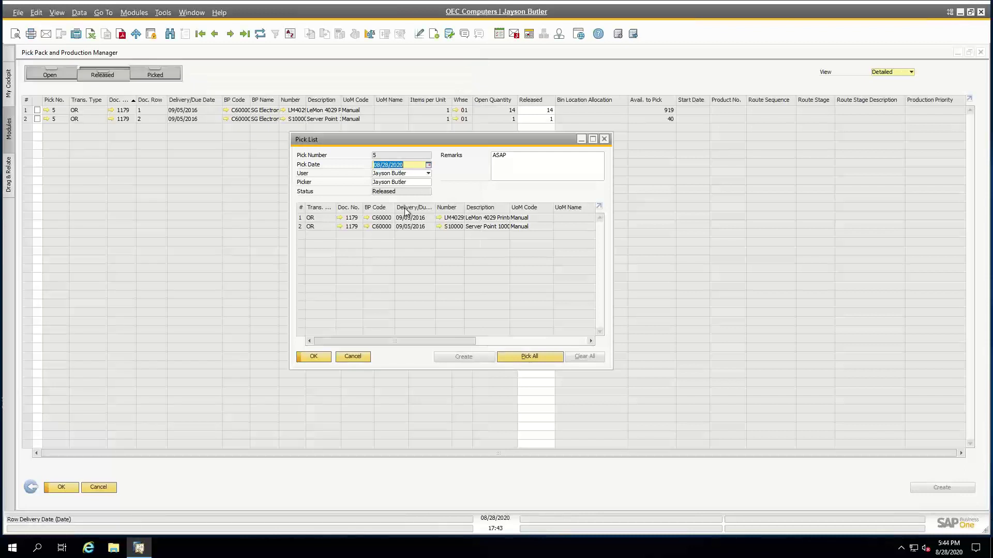
Step: Mark all items on the pick list as picked, update it despite the credit limit, and close it
left_click_drag(516, 158, 460, 160)
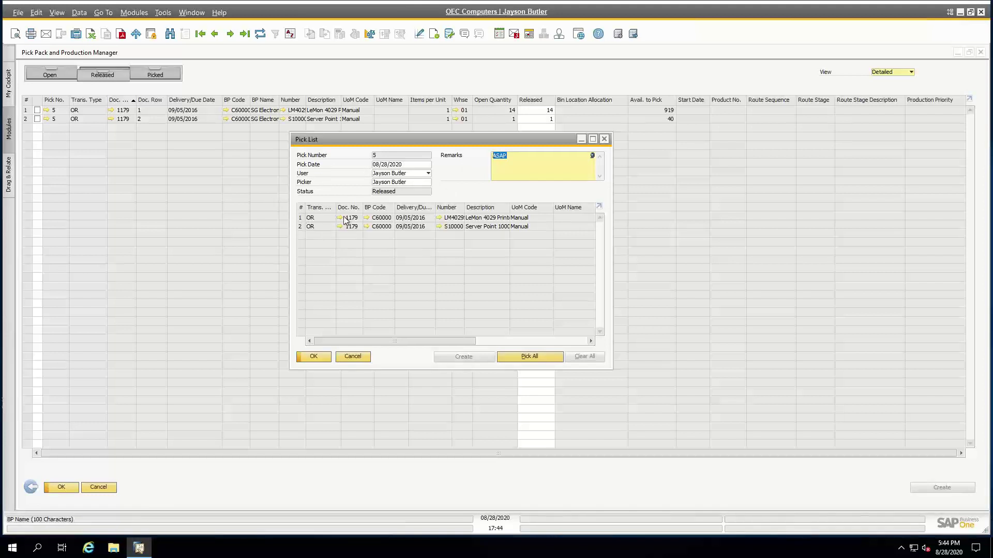
left_click(526, 356)
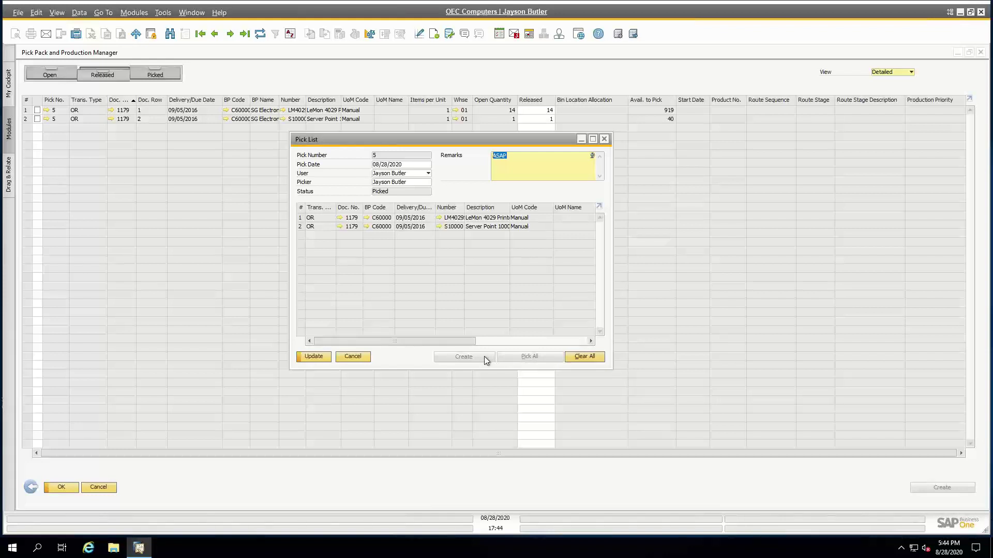
left_click(317, 356)
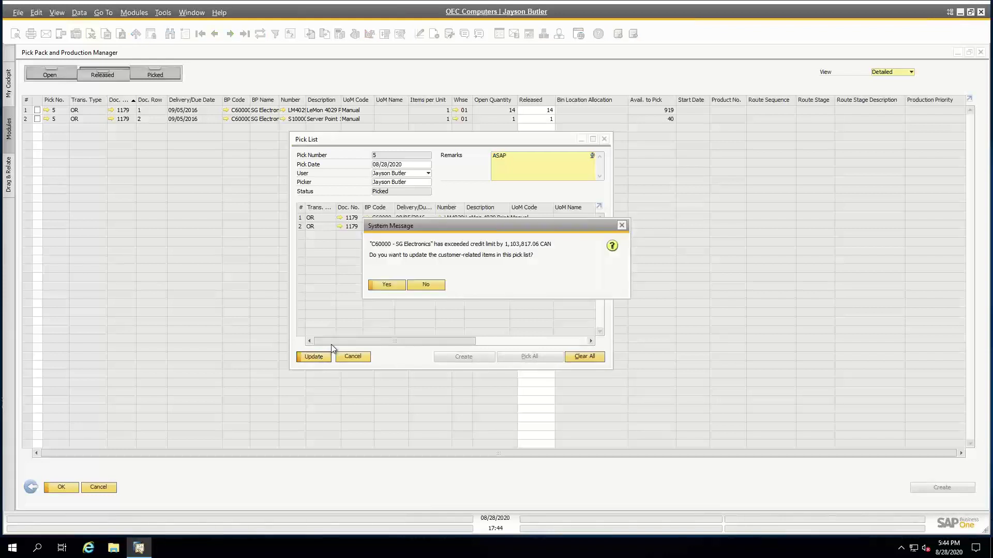
left_click(386, 285)
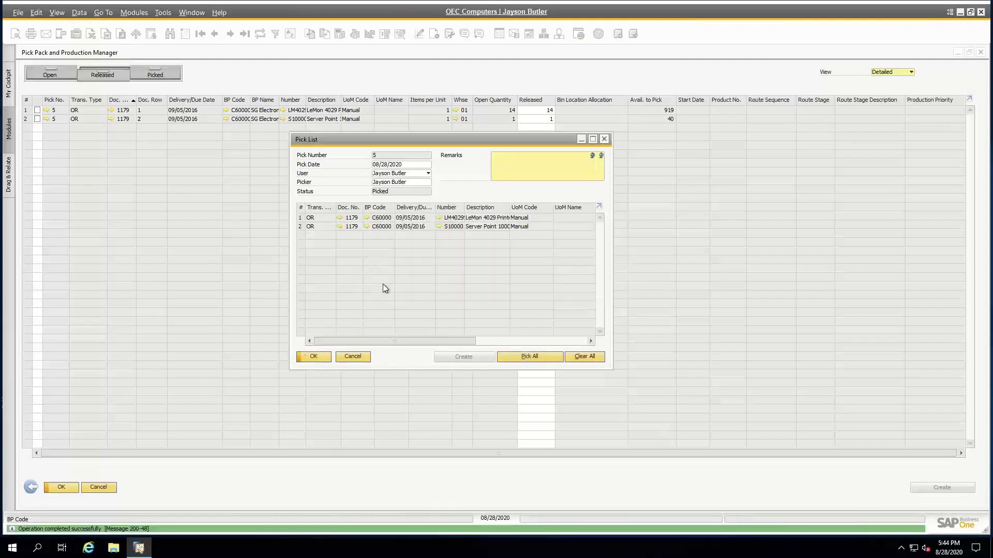
left_click(315, 355)
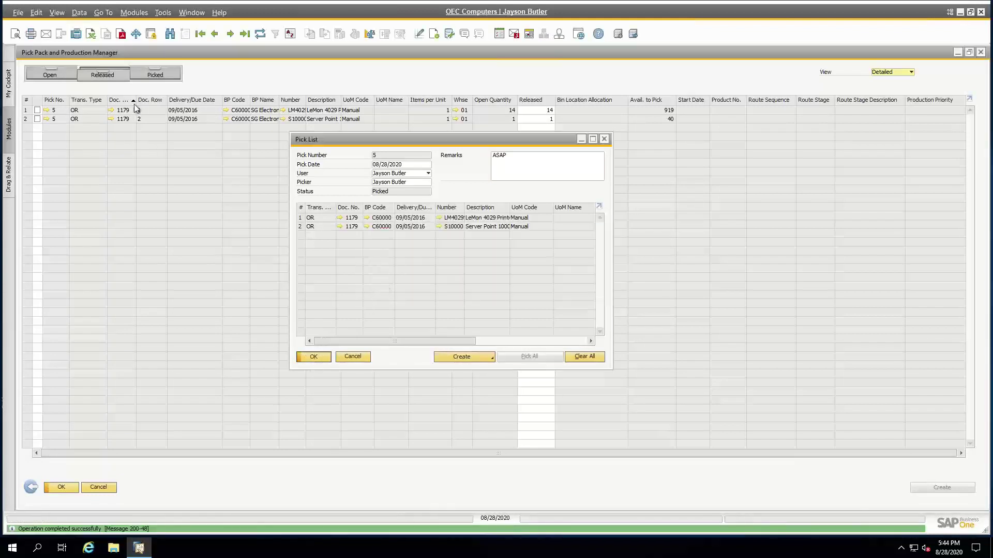
Step: Check the picked and released lists, select both picked SG Electronics lines, and create a manual delivery from them
left_click(155, 75)
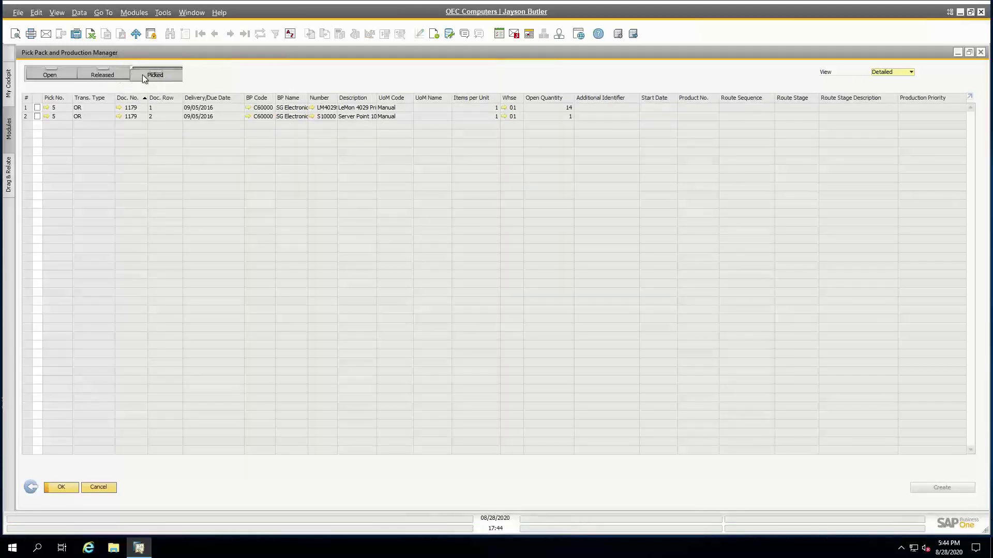
left_click(103, 76)
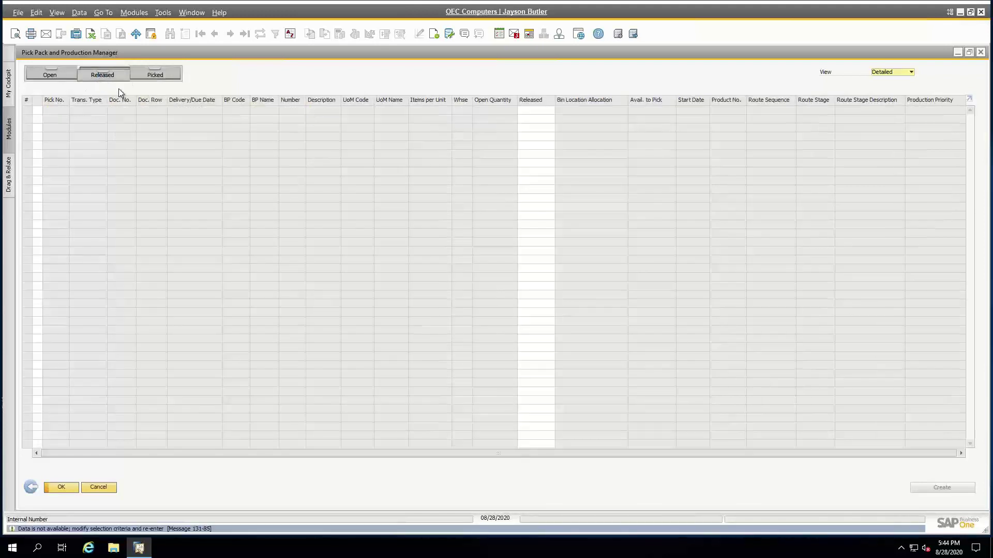
left_click(162, 77)
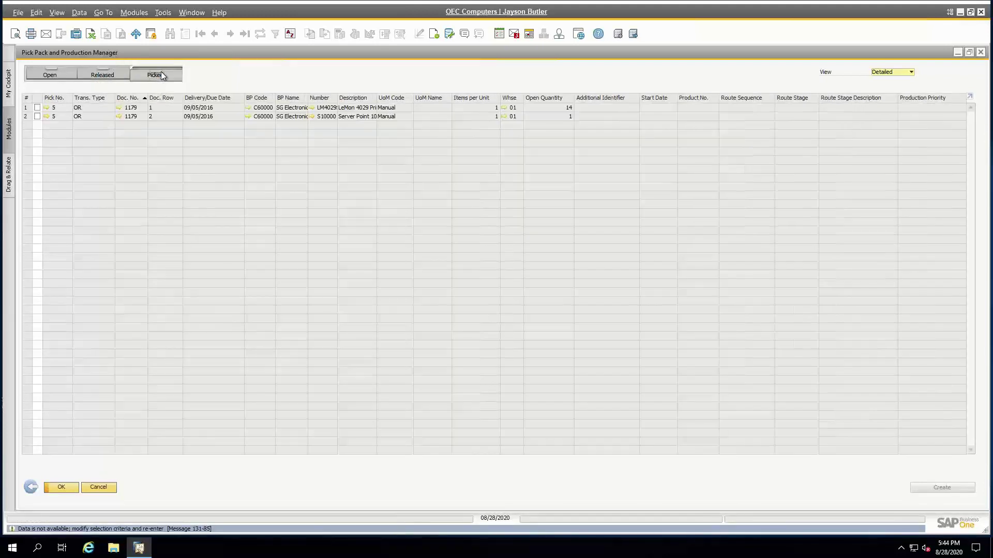
left_click(38, 100)
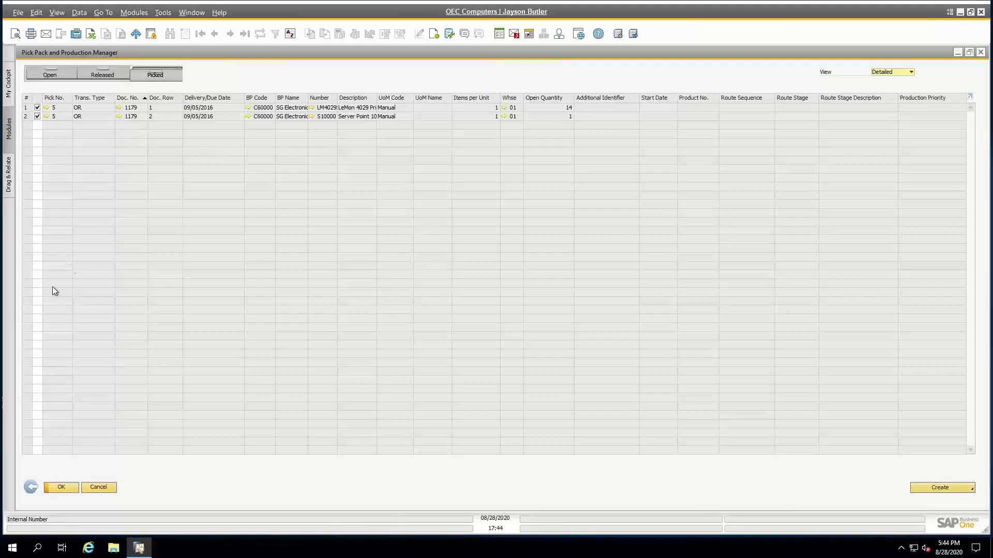
left_click(949, 489)
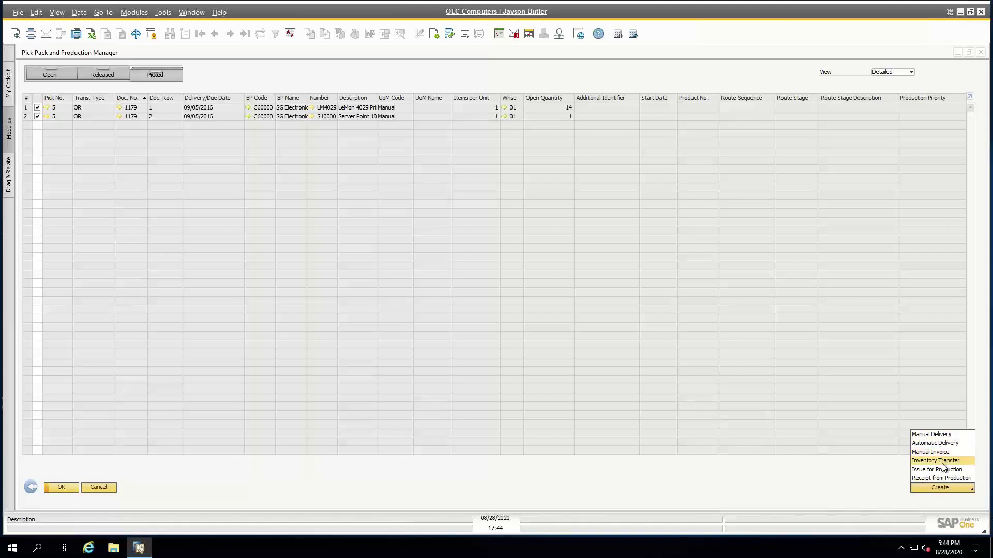
left_click(937, 435)
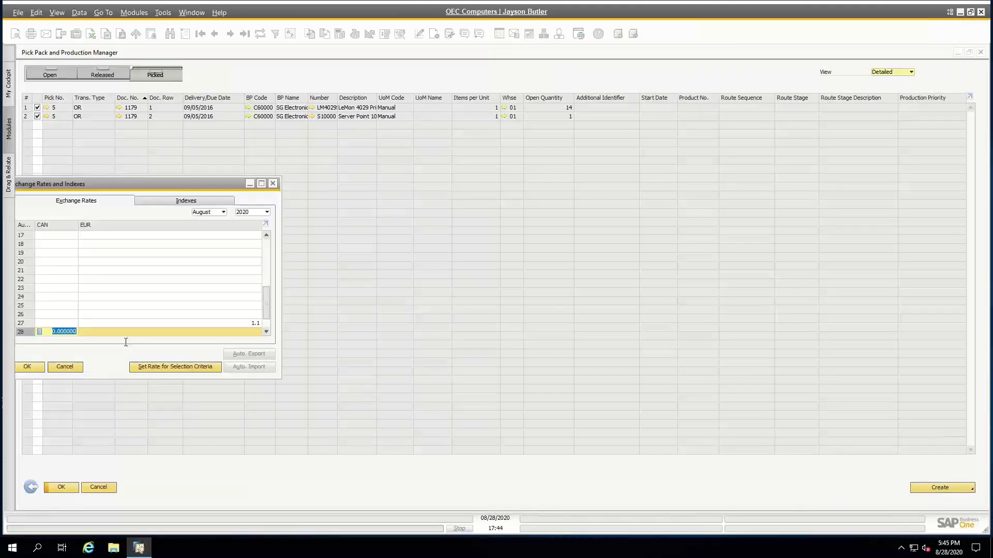
Step: Set the CAN exchange rate for August 28, 2020 to 1.1 and continue with the delivery despite the credit limit
type("1.1")
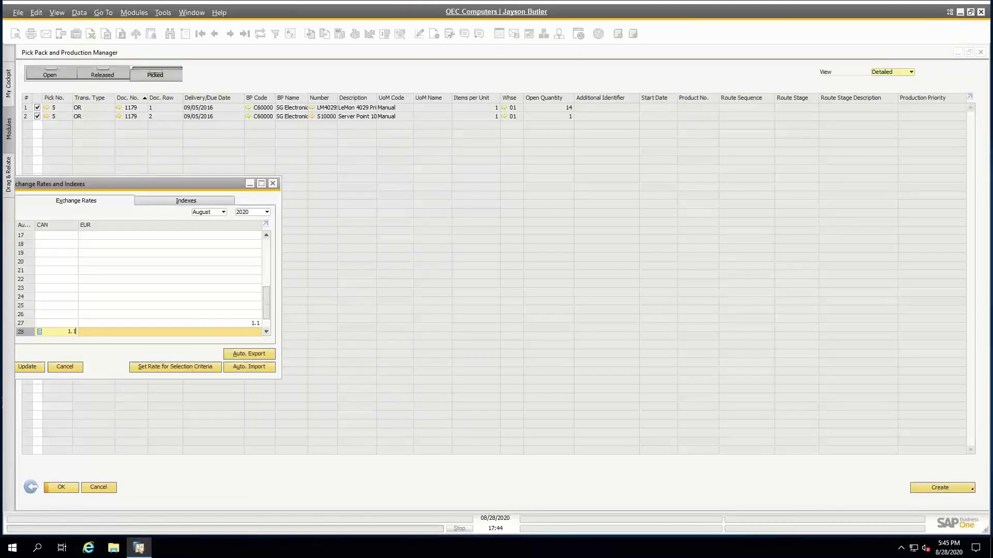
key("Return")
key("Return")
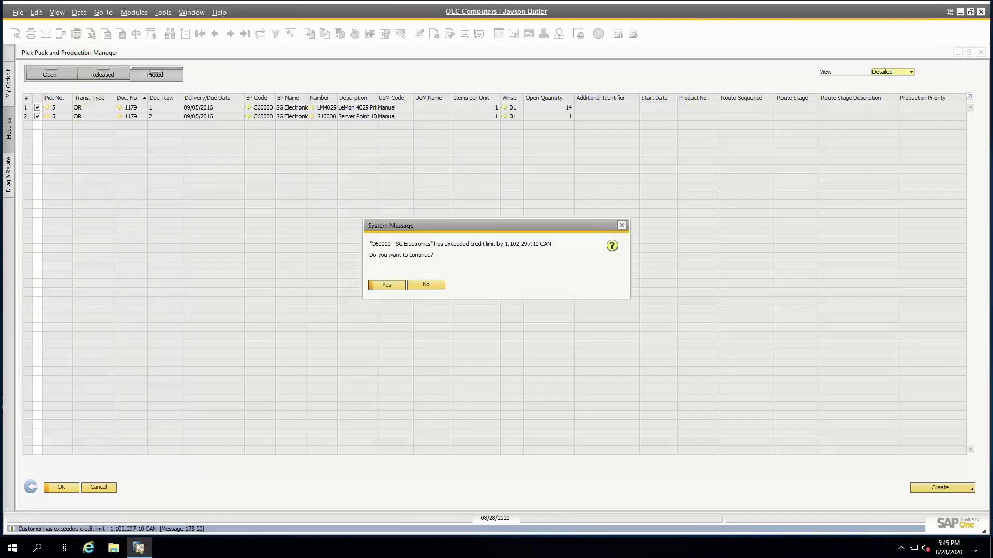
key("Return")
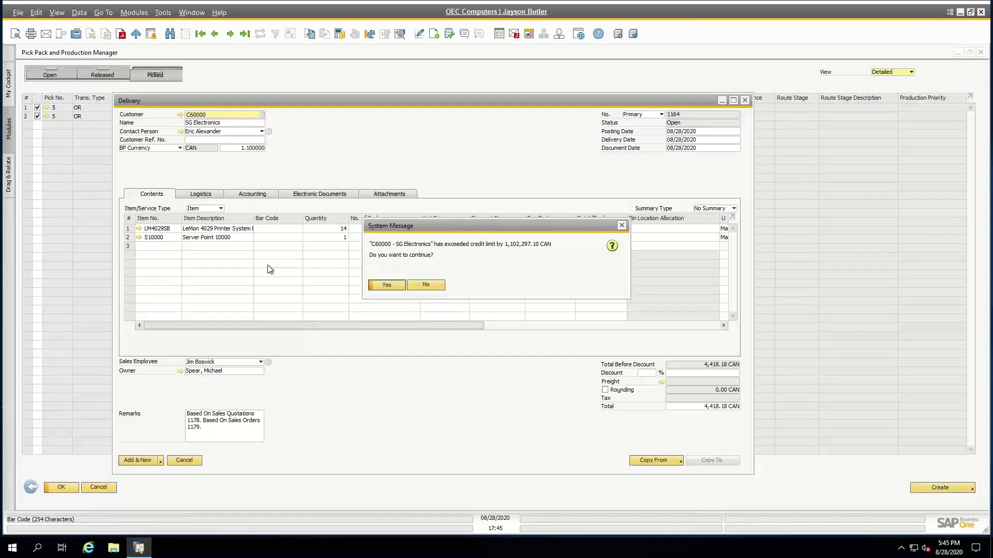
Step: Proceed with the delivery and automatically select a serial number for the Server Point 10000 item
key("Return")
key("Return")
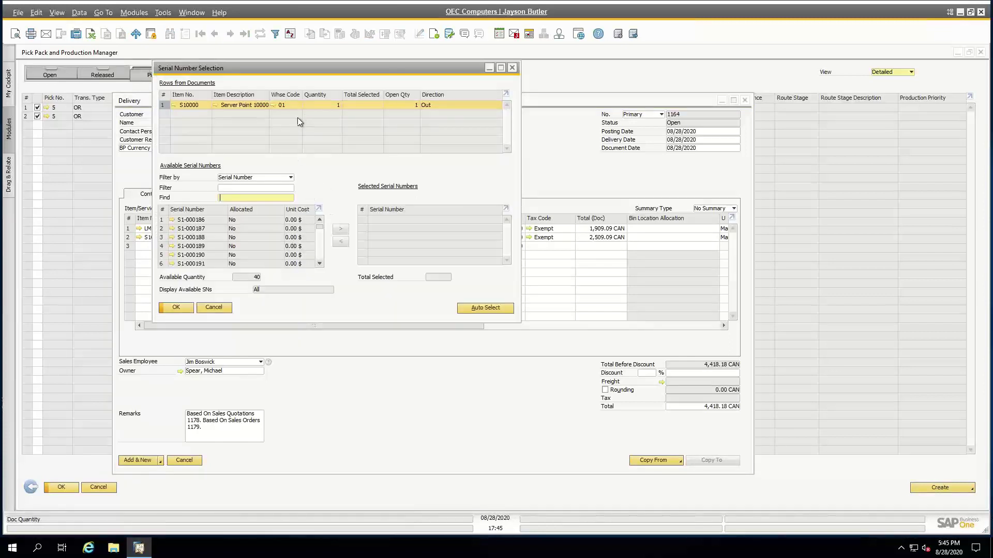
left_click(465, 308)
left_click(180, 307)
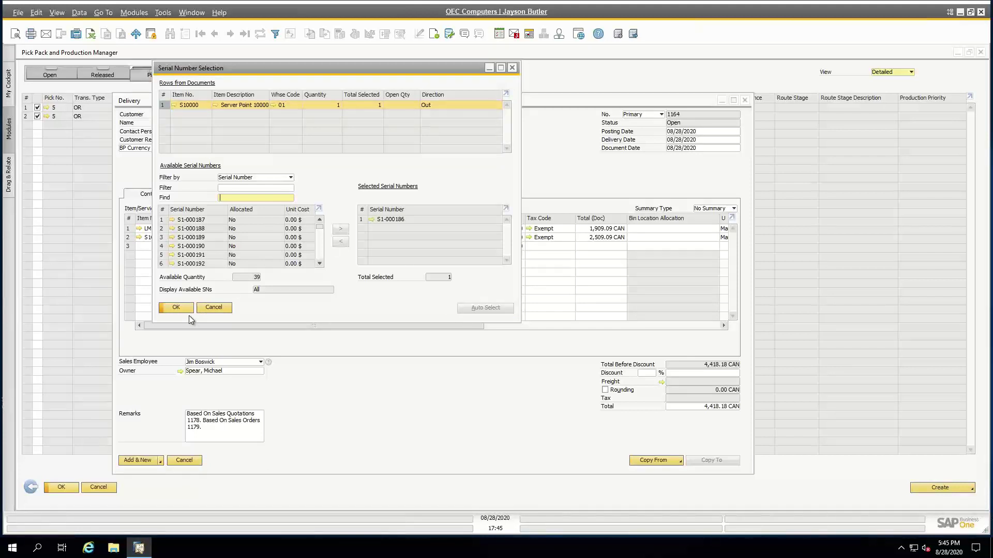
left_click(176, 307)
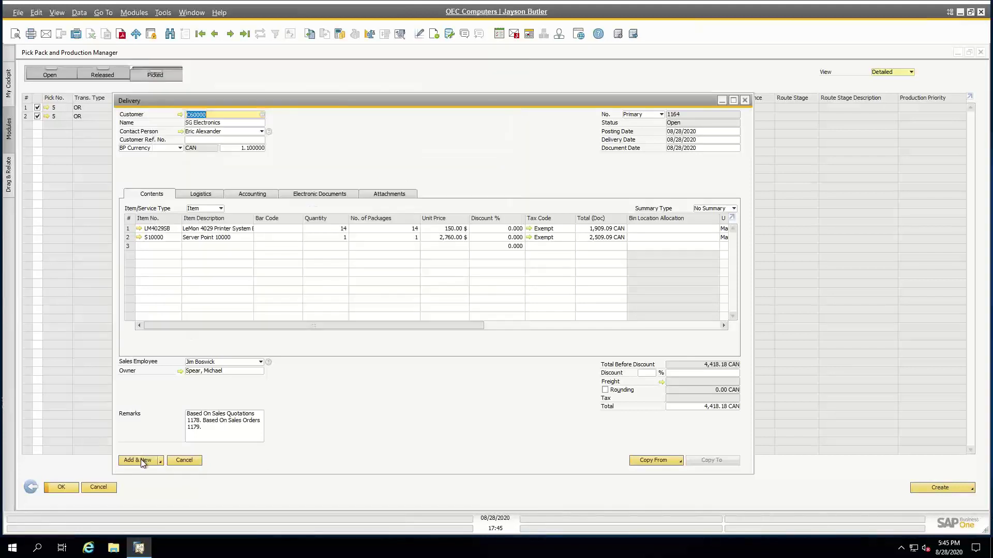
Step: Add the SG Electronics delivery, accepting the credit limit and final confirmation, and return to the open order lines
left_click(144, 462)
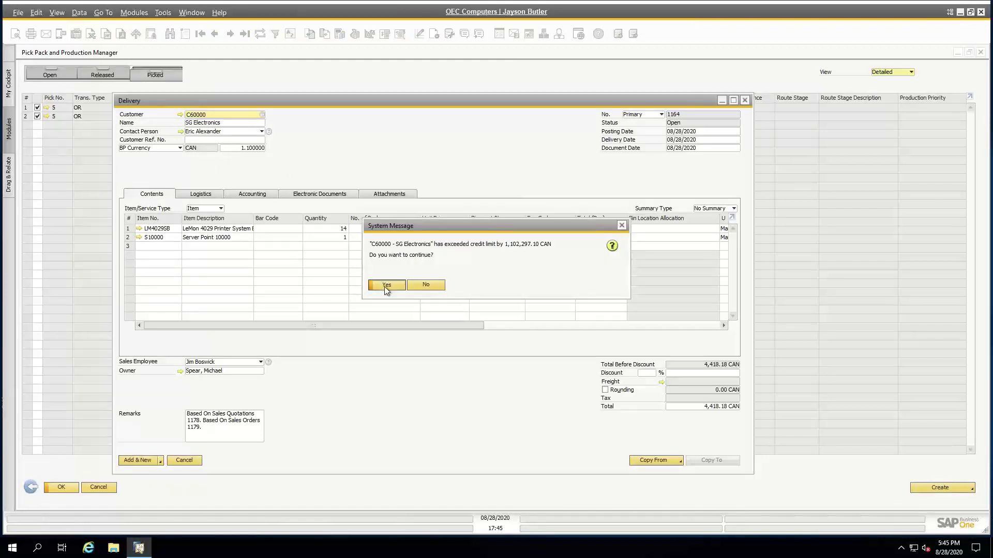
left_click(384, 287)
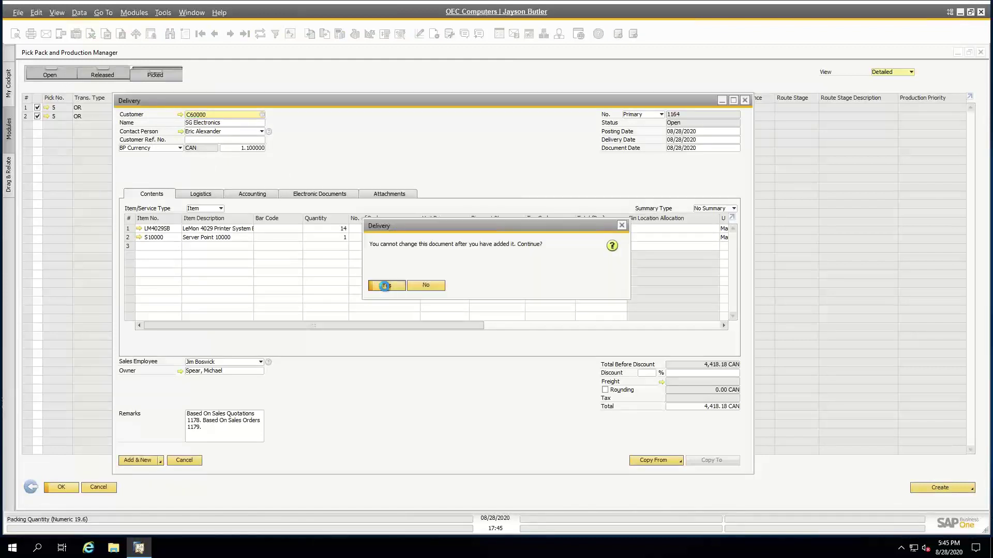
left_click(387, 285)
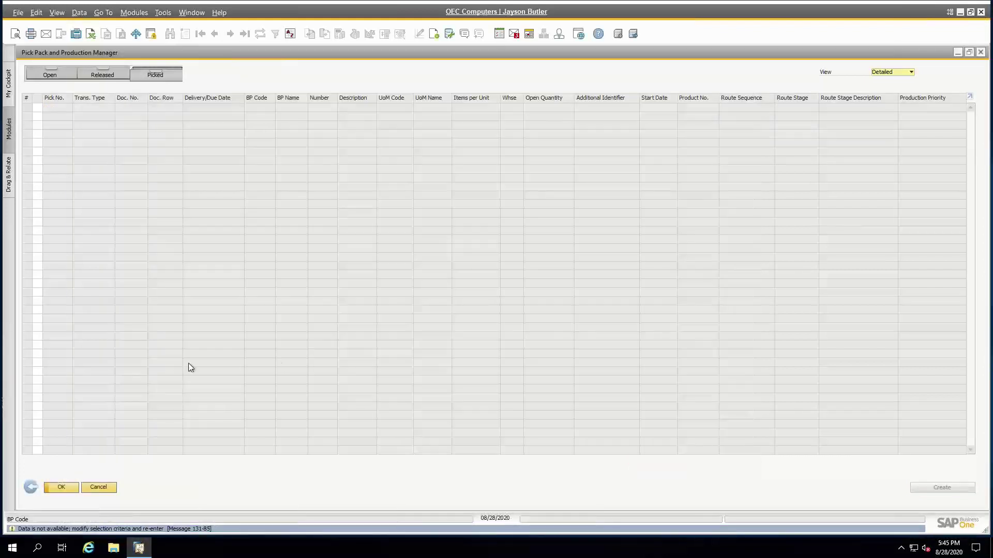
left_click(56, 77)
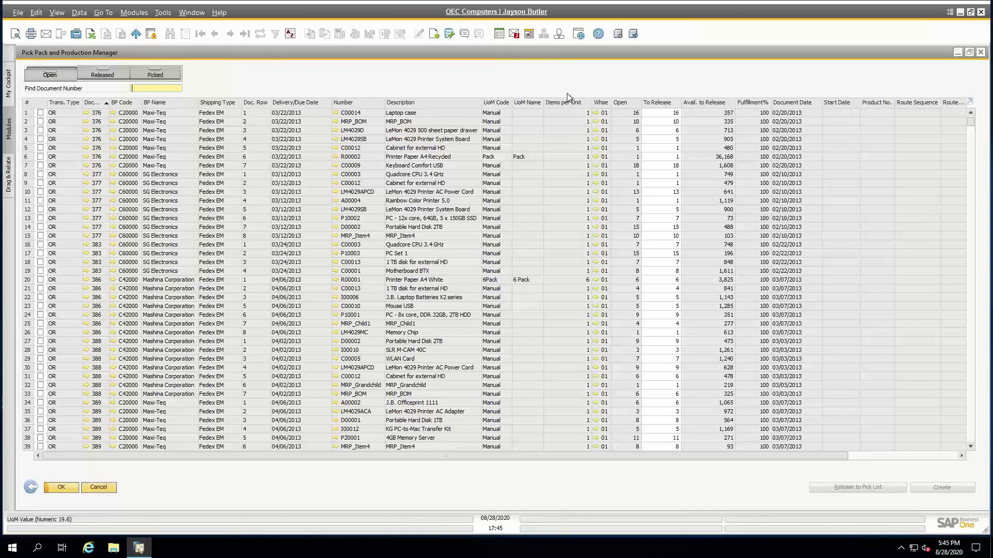
Step: Show the Ship-To Description column in the open order list and move Delivery/Due Date ahead of Trans. Type
left_click(434, 35)
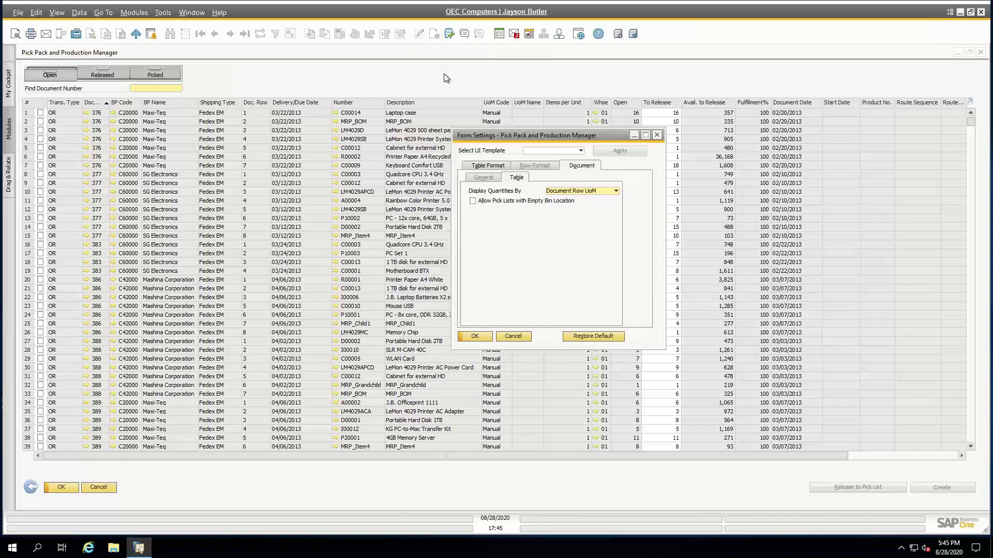
left_click(475, 167)
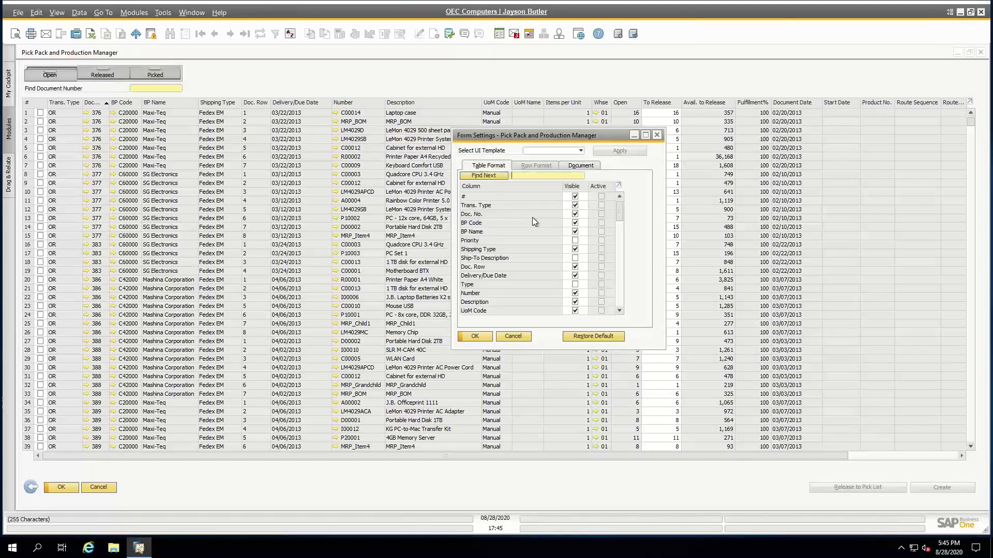
left_click(573, 258)
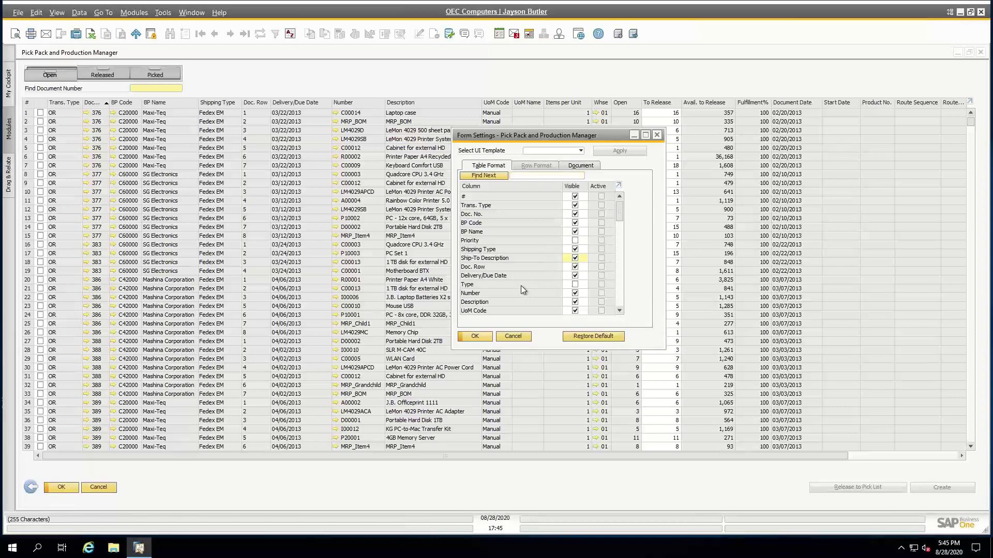
left_click_drag(520, 275, 535, 202)
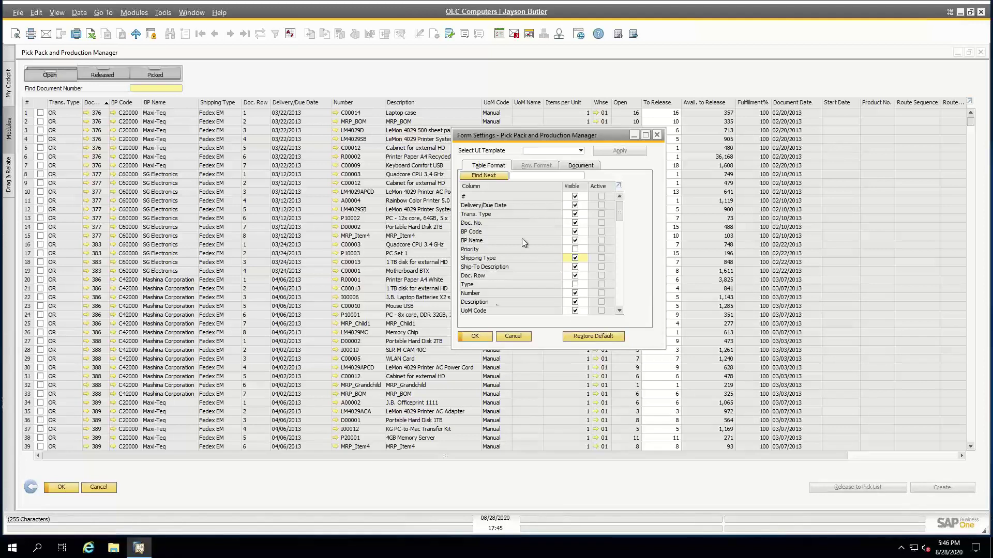
left_click(480, 337)
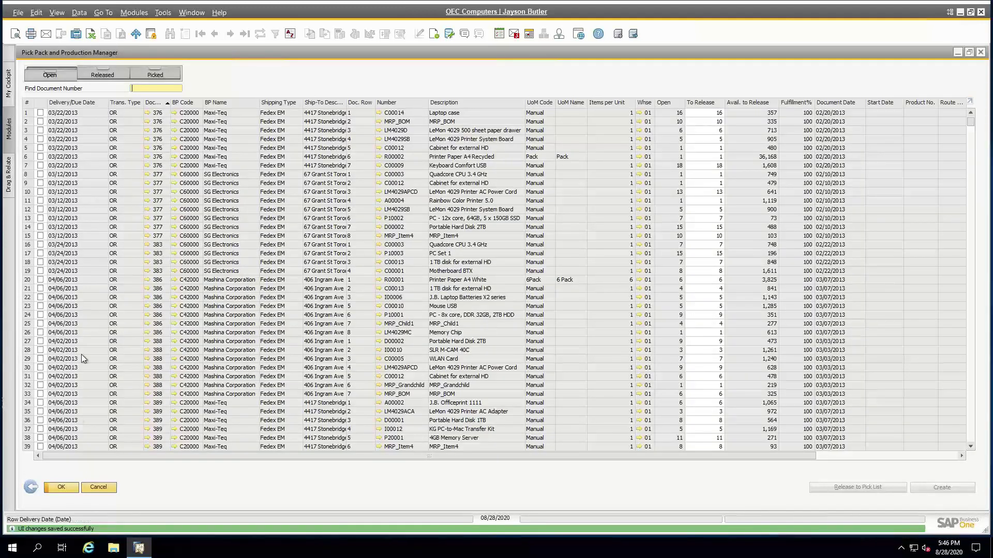
Step: Return to the selection criteria, load the saved Open Production orders criteria, and list the matching lines
left_click(34, 487)
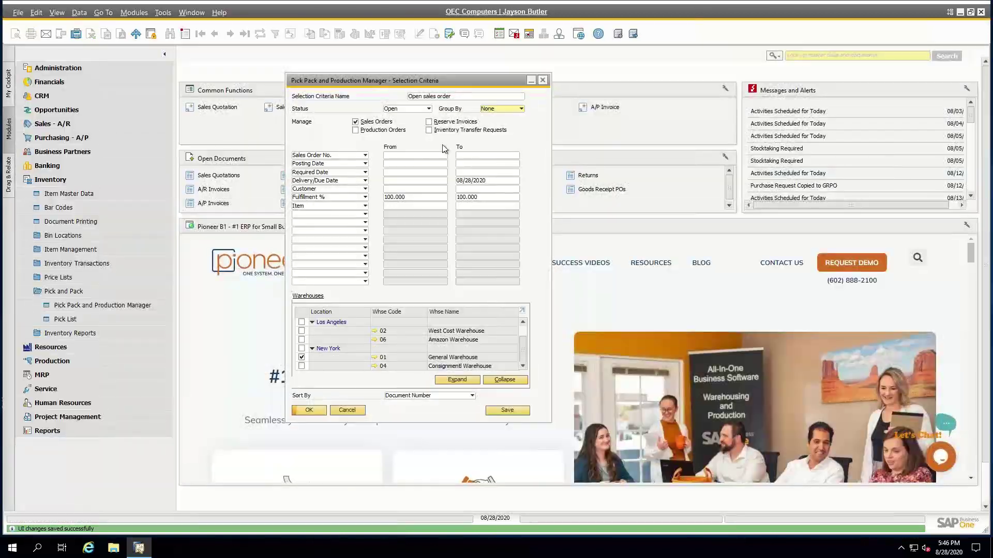
left_click(477, 97)
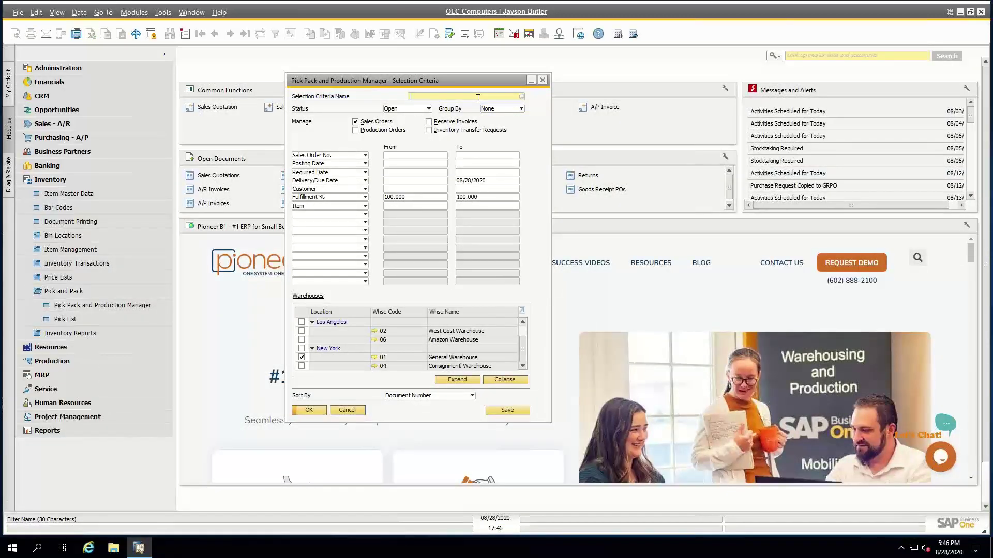
key("Tab")
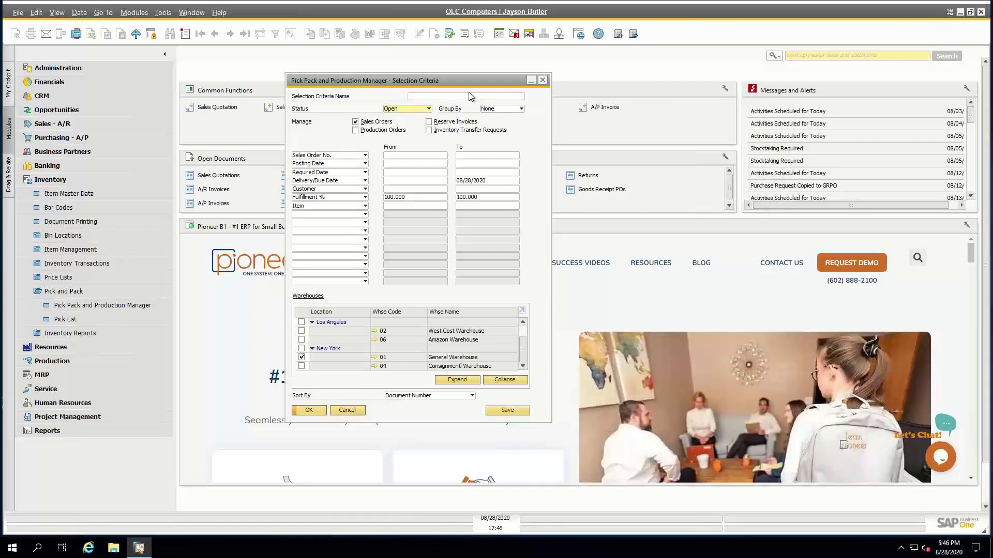
left_click(491, 95)
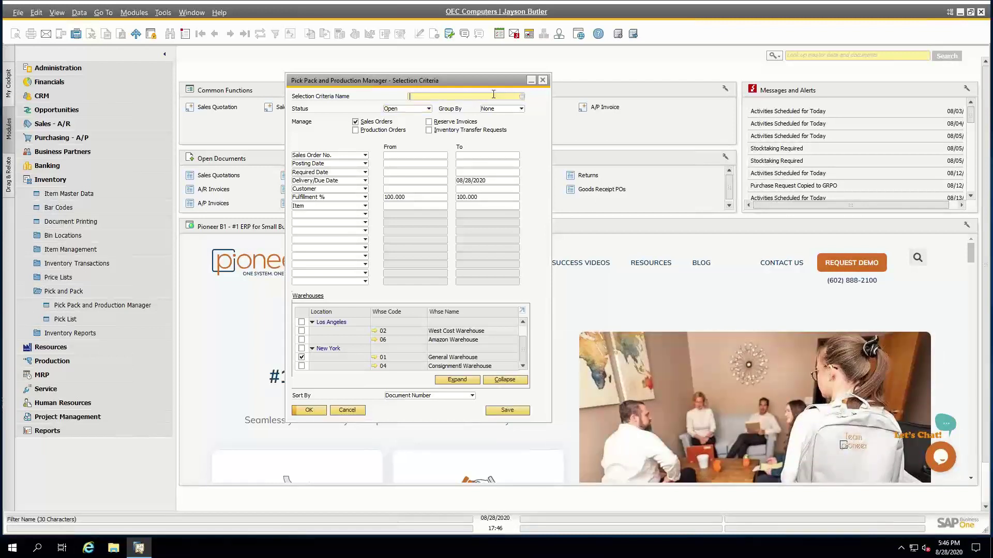
left_click(523, 97)
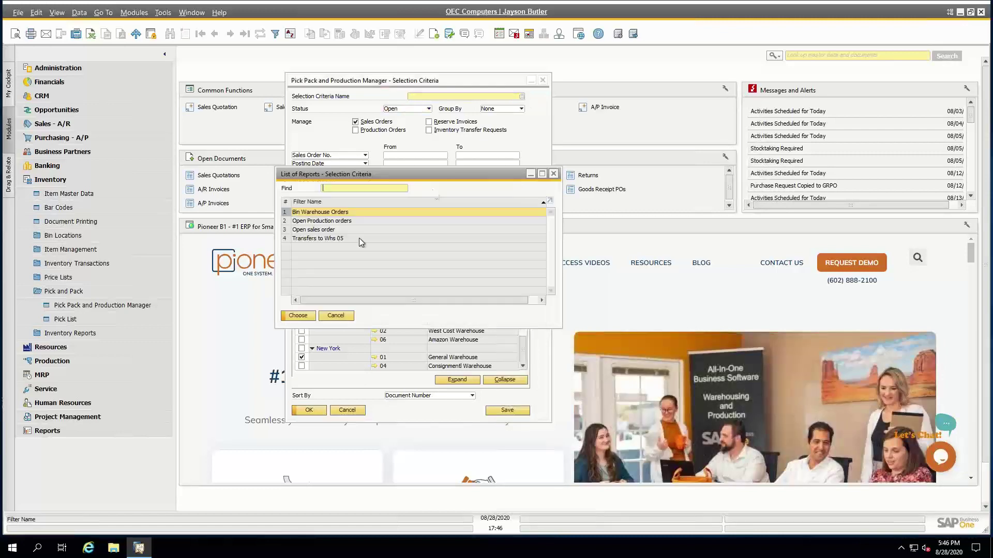
double_click(355, 221)
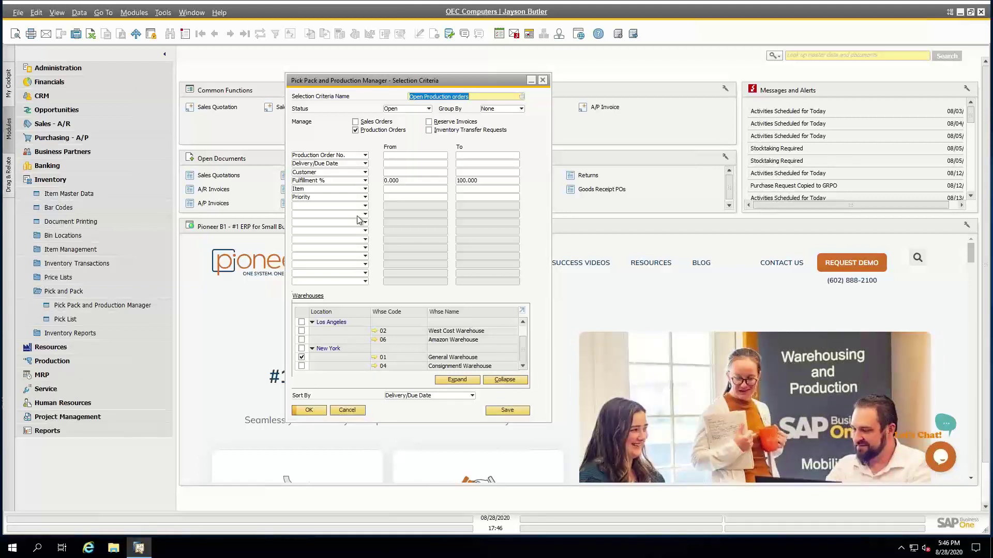
left_click(309, 411)
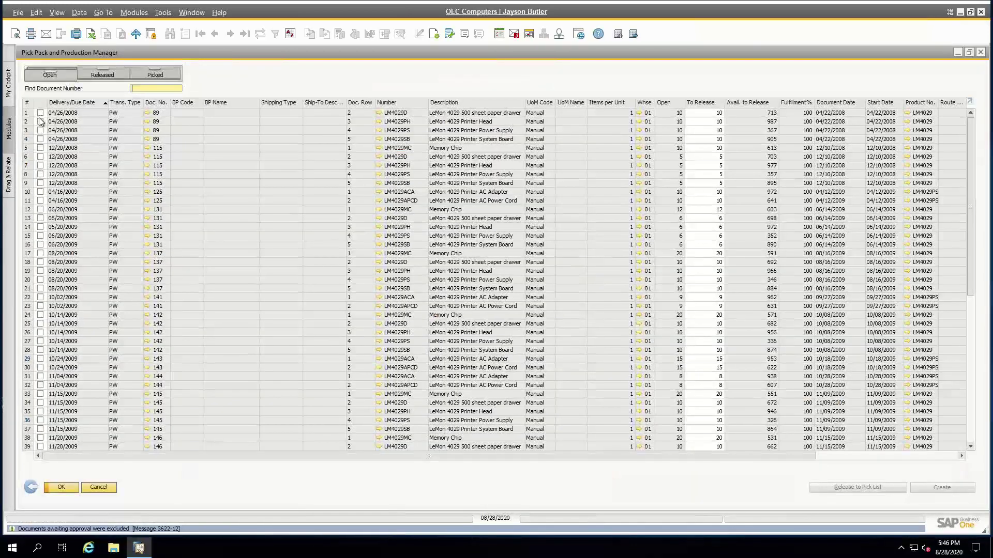
Step: Start releasing all open production order lines to a pick list, cancel the generation wizard, and close the Pick Pack and Production Manager
left_click(40, 113)
left_click(41, 102)
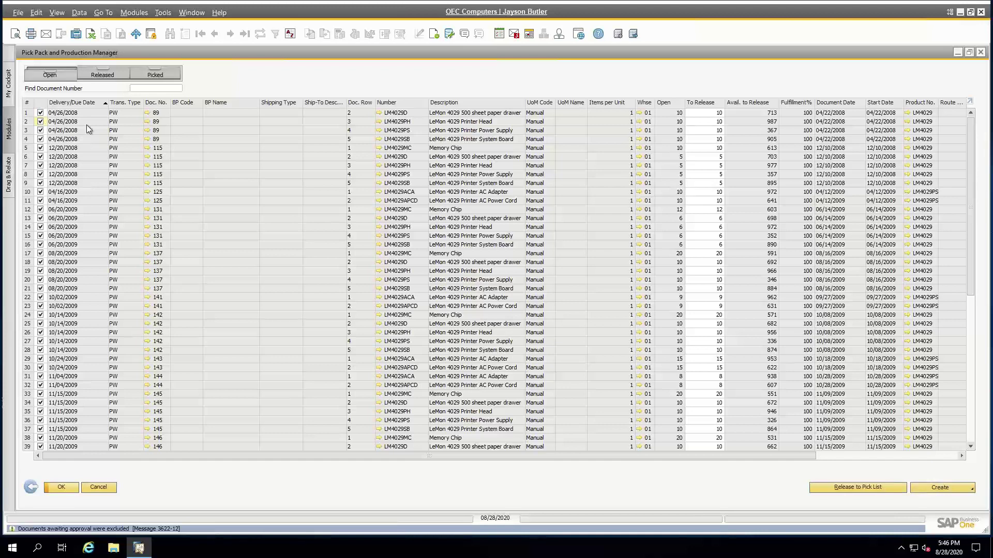
left_click(839, 486)
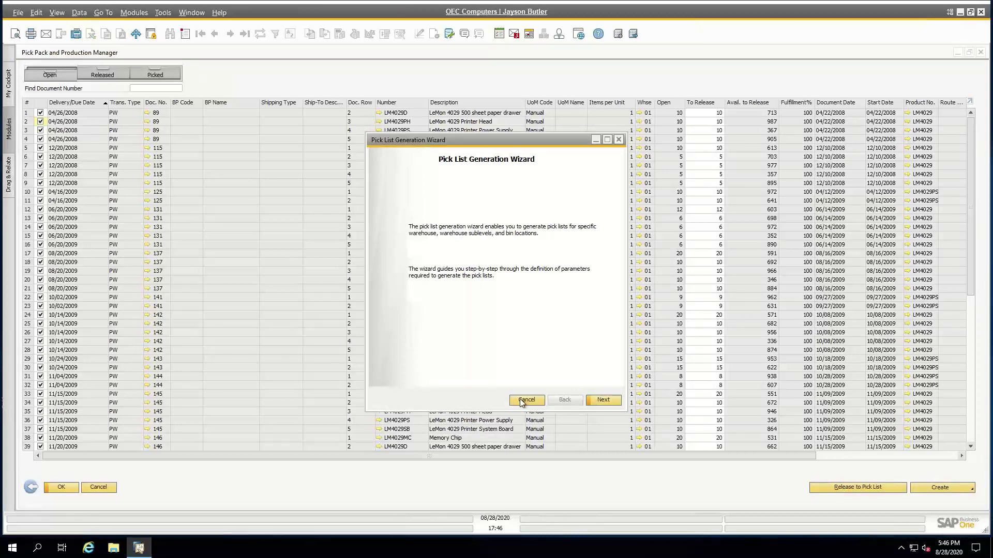
left_click(520, 400)
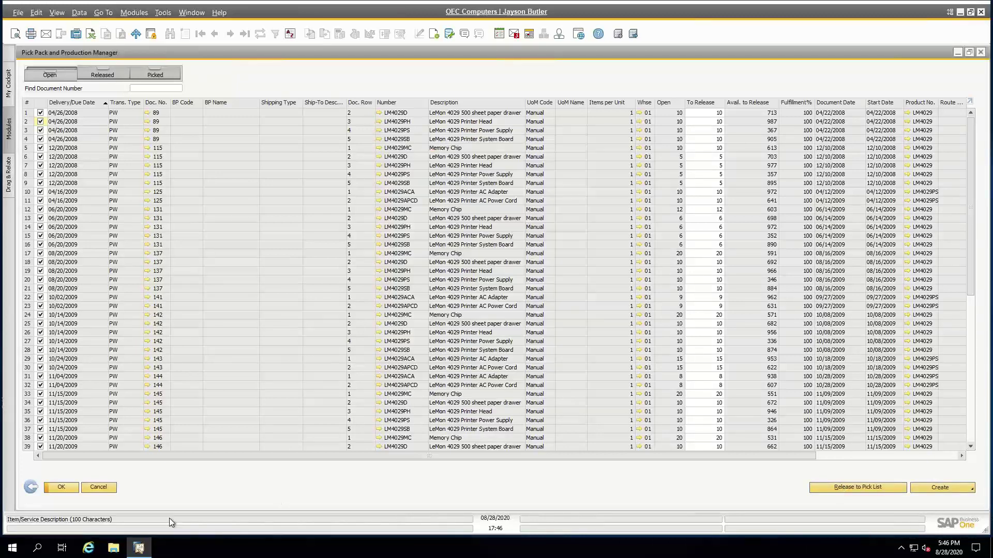
left_click(107, 486)
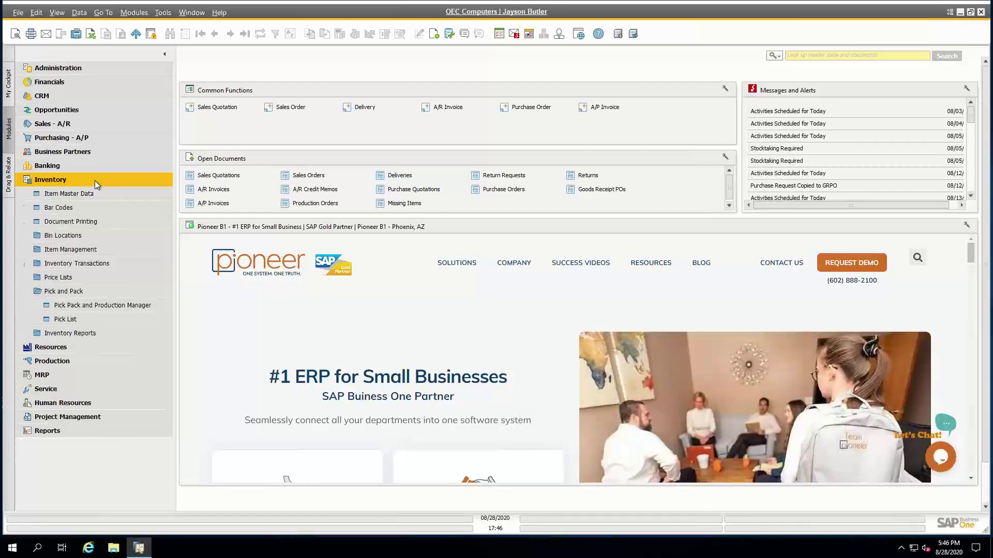
left_click(94, 181)
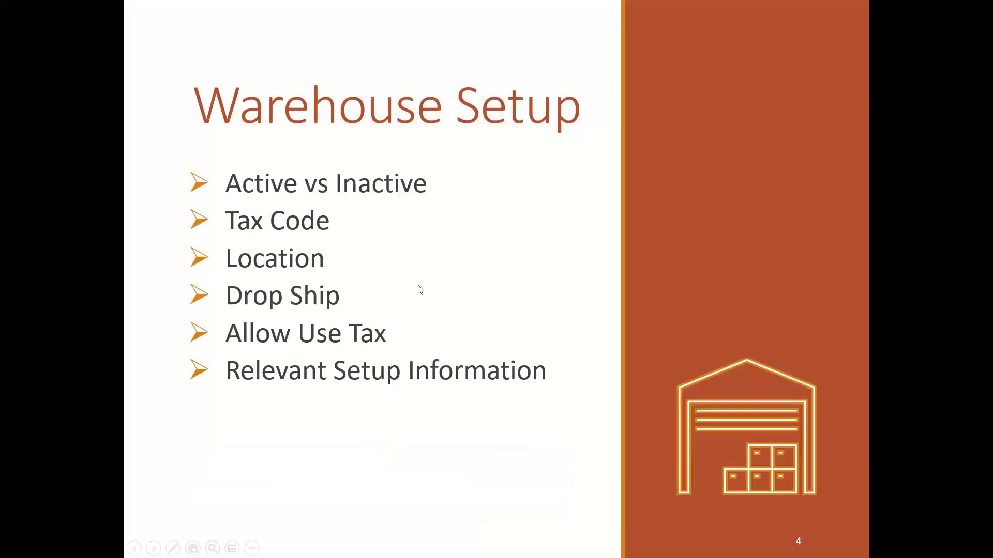
left_click(419, 286)
left_click(418, 286)
left_click(418, 286)
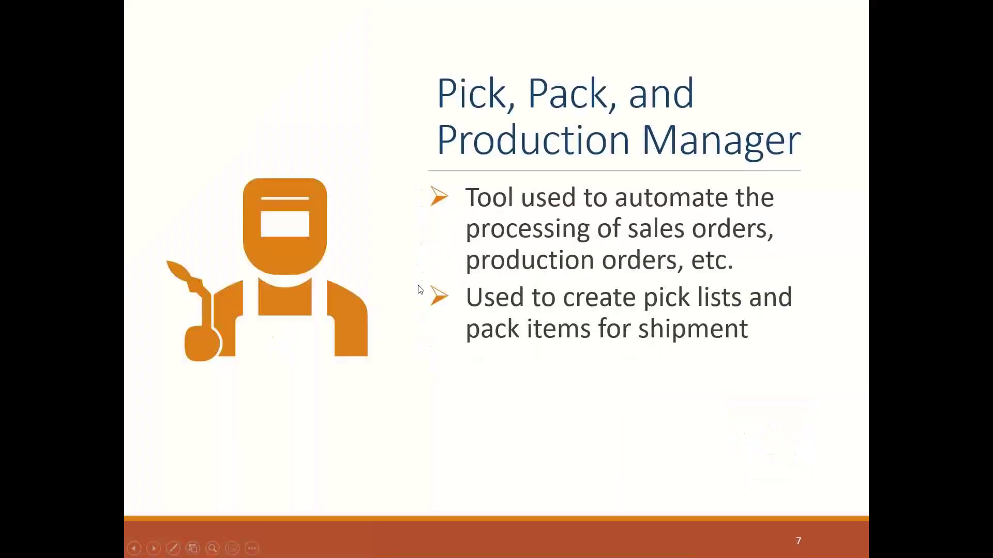
left_click(417, 285)
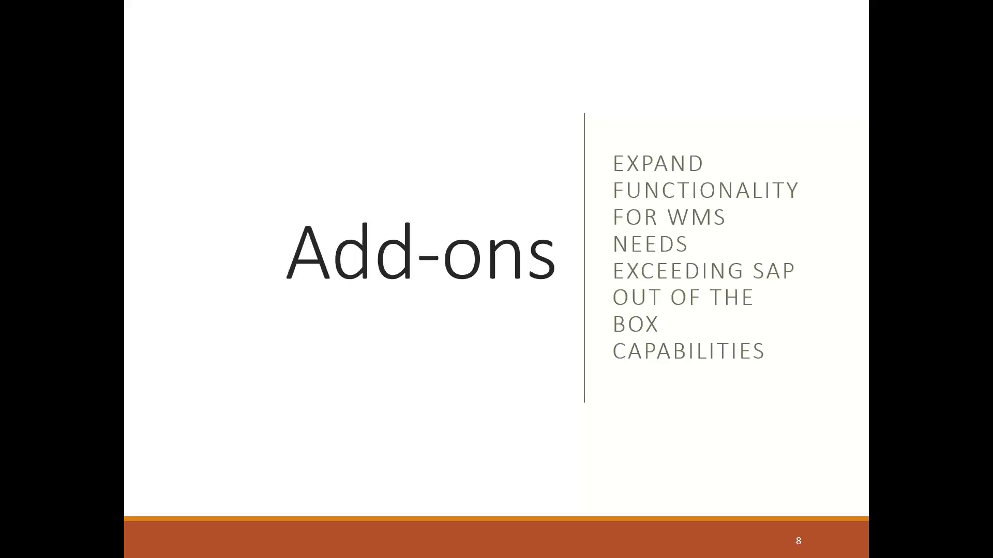
left_click(374, 360)
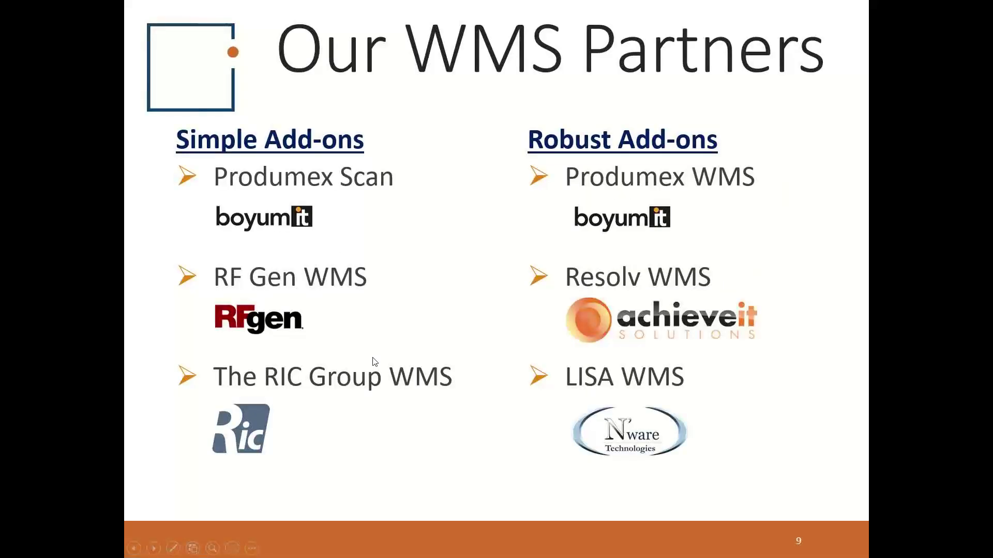
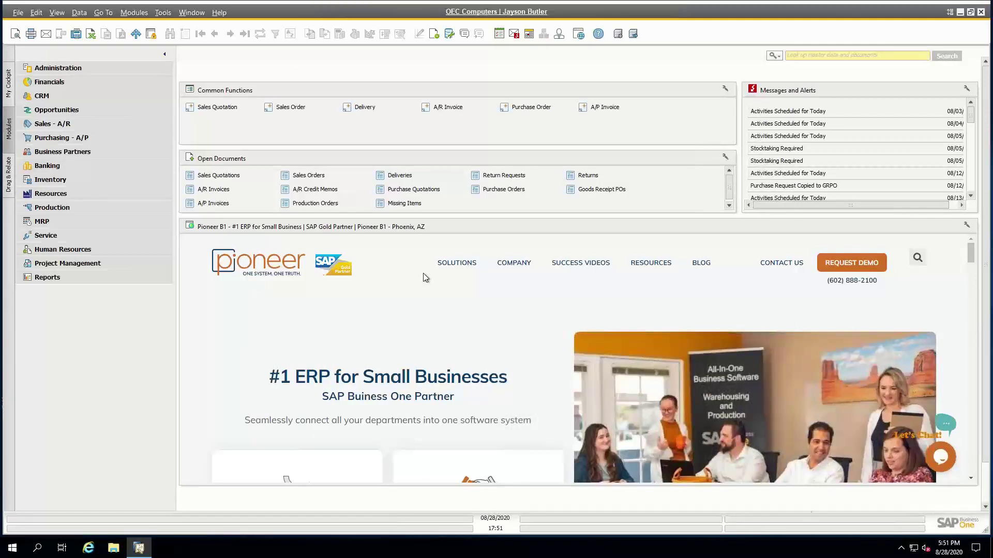
Step: Open the selection criteria of the Inventory in Warehouse Report from the inventory reports
left_click(51, 180)
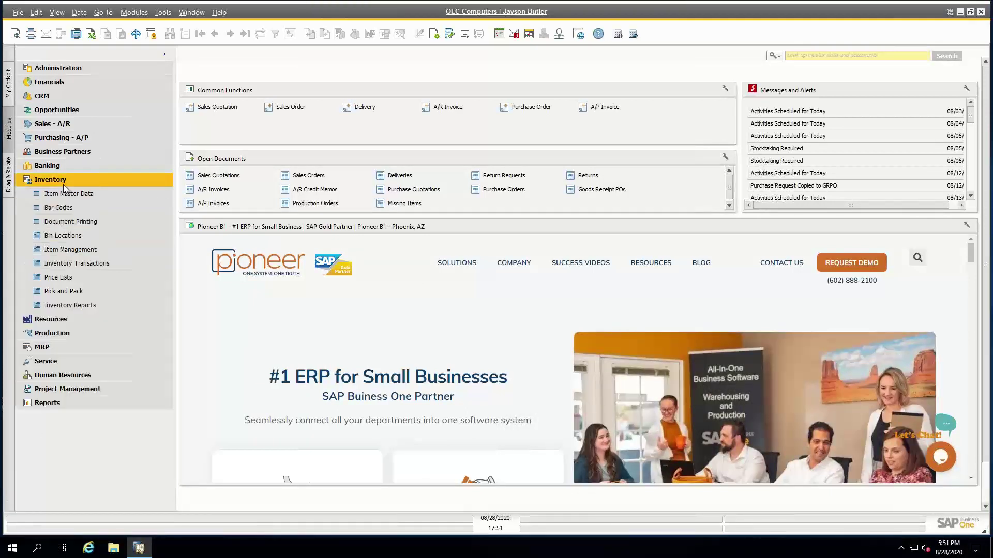
left_click(89, 303)
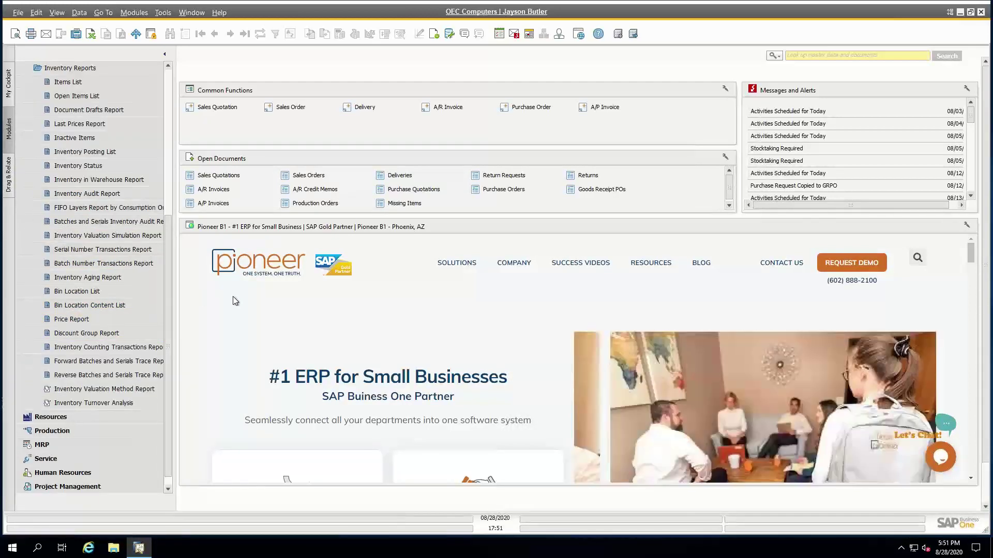
left_click(77, 182)
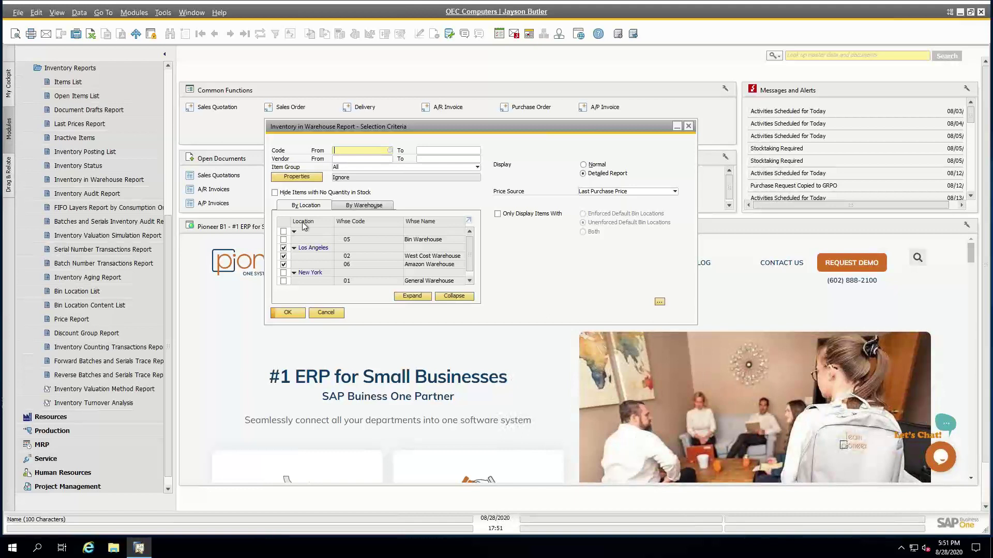
Step: Include all warehouse locations, keep Last Purchase Price as the price source, and run the detailed report
left_click(283, 249)
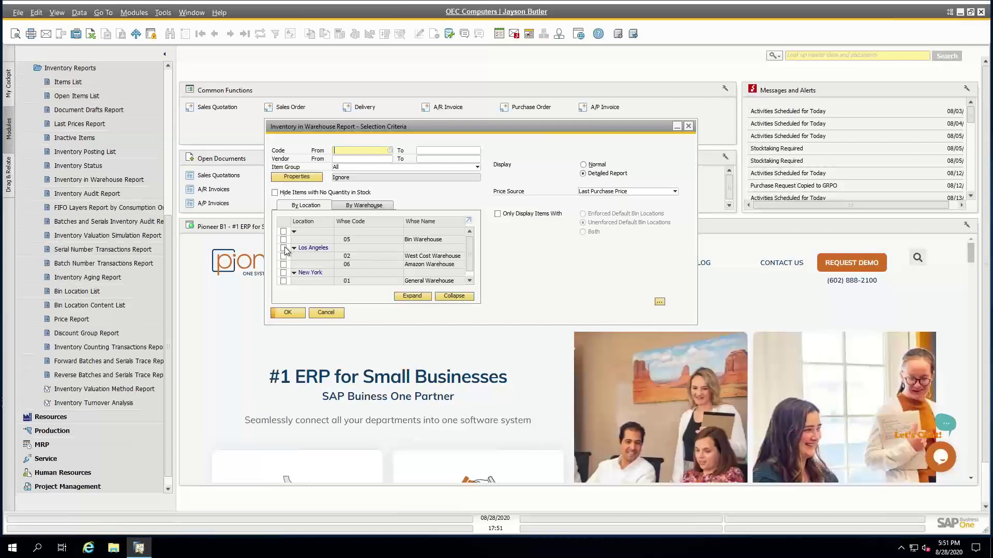
left_click(284, 248)
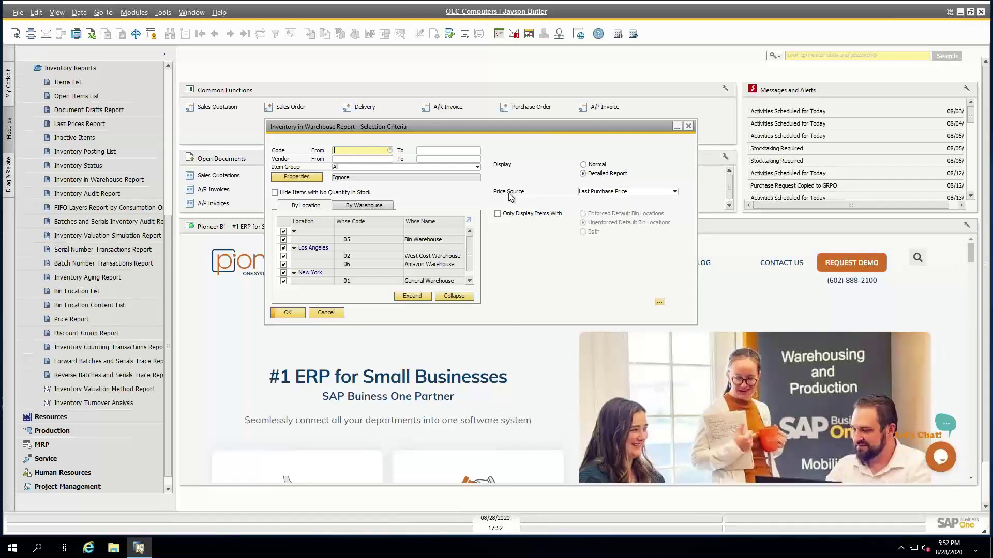
left_click(606, 193)
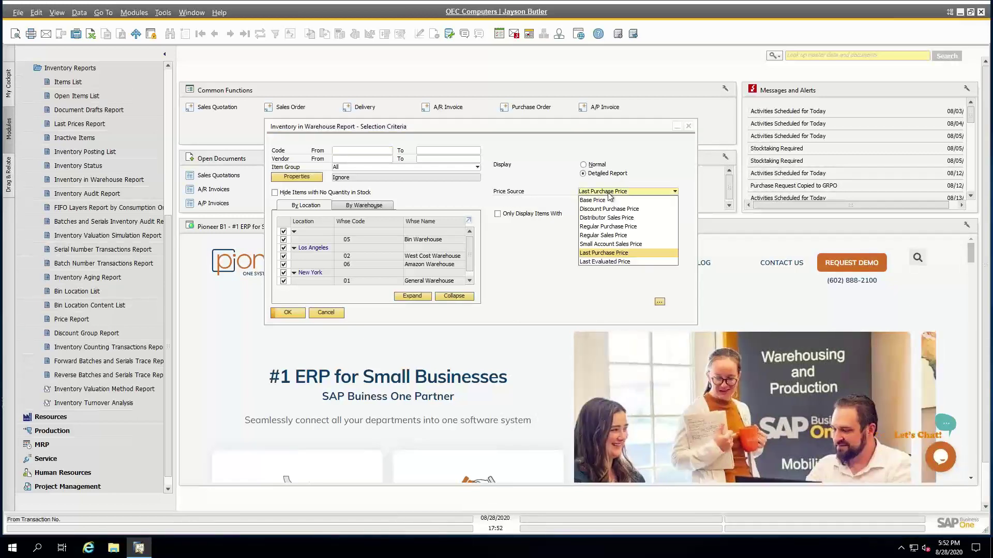
left_click(609, 194)
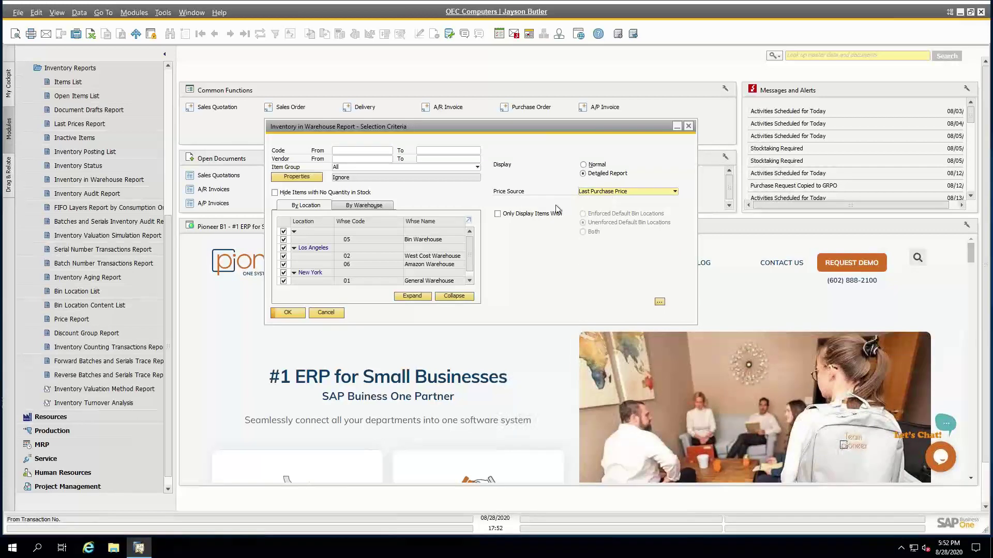
left_click(288, 314)
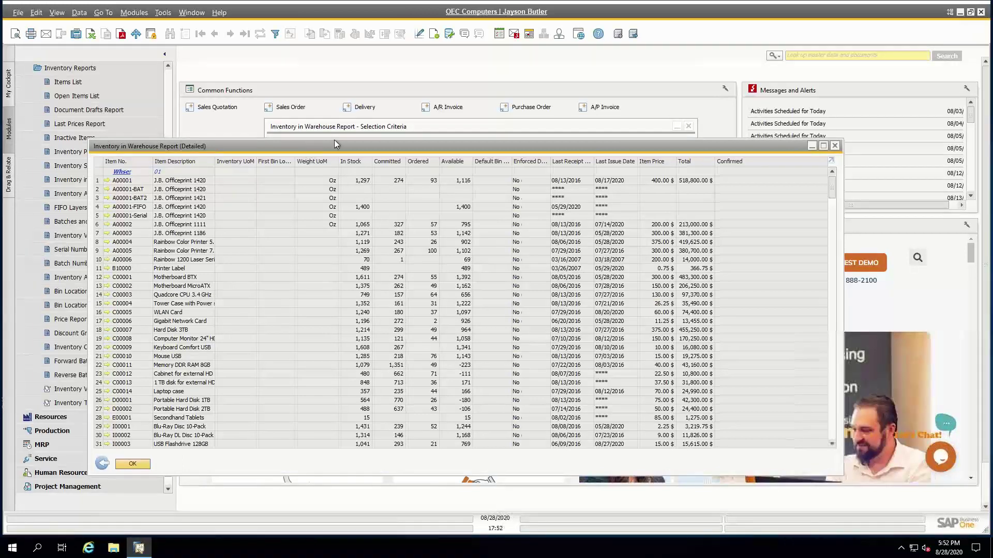
Step: Examine item prices and totals for warehouses 01 and 02 in the report, and rerun it with the same criteria
left_click_drag(340, 135, 394, 86)
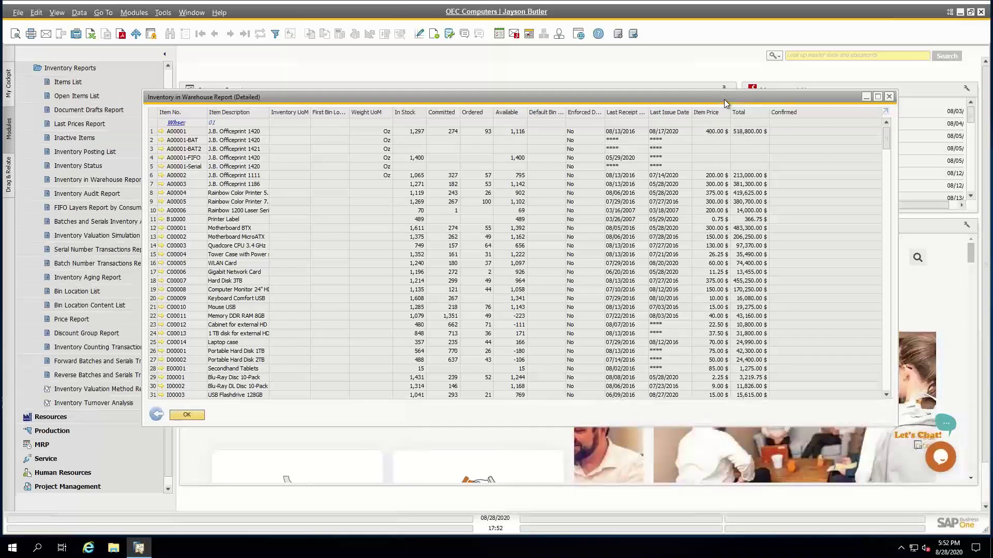
left_click_drag(724, 99, 696, 233)
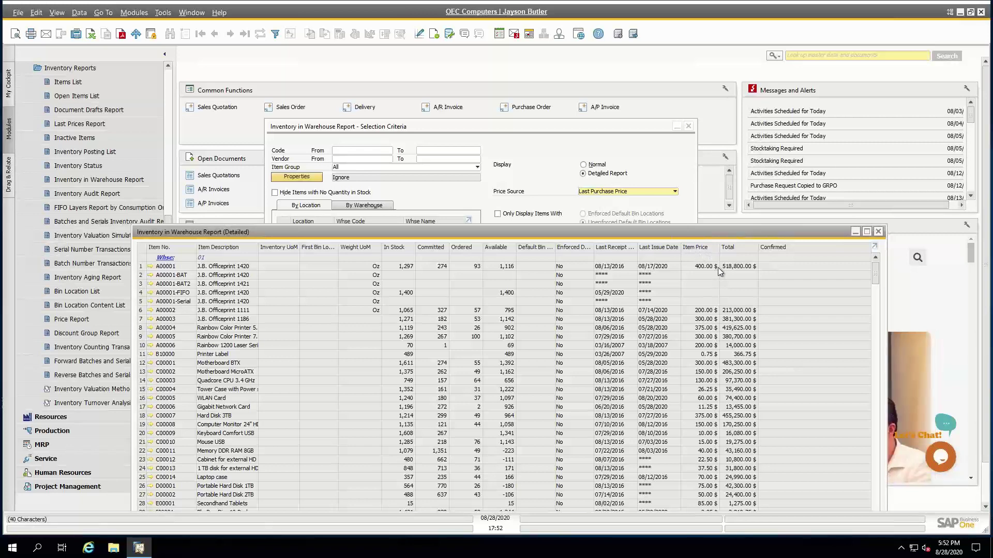
left_click_drag(718, 232, 728, 110)
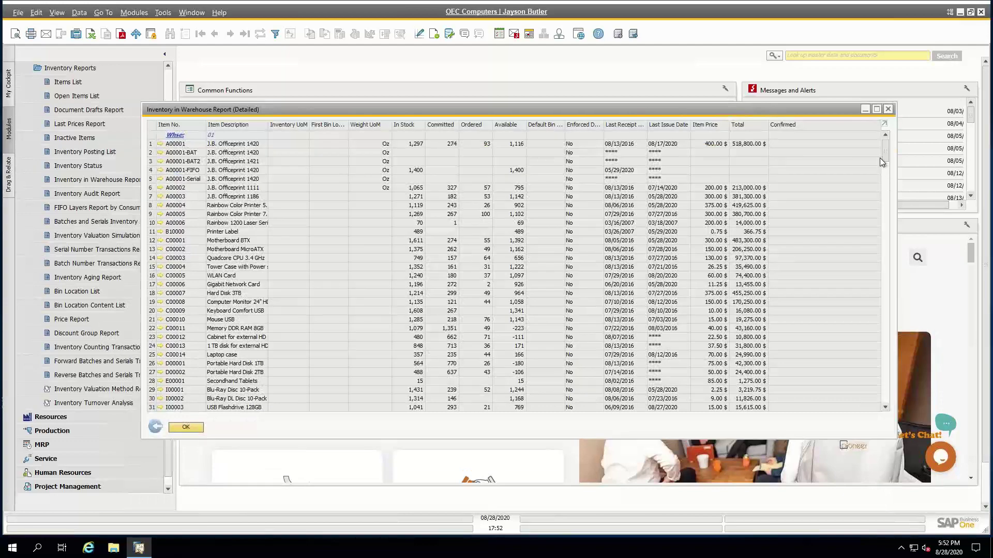
left_click_drag(886, 150, 883, 193)
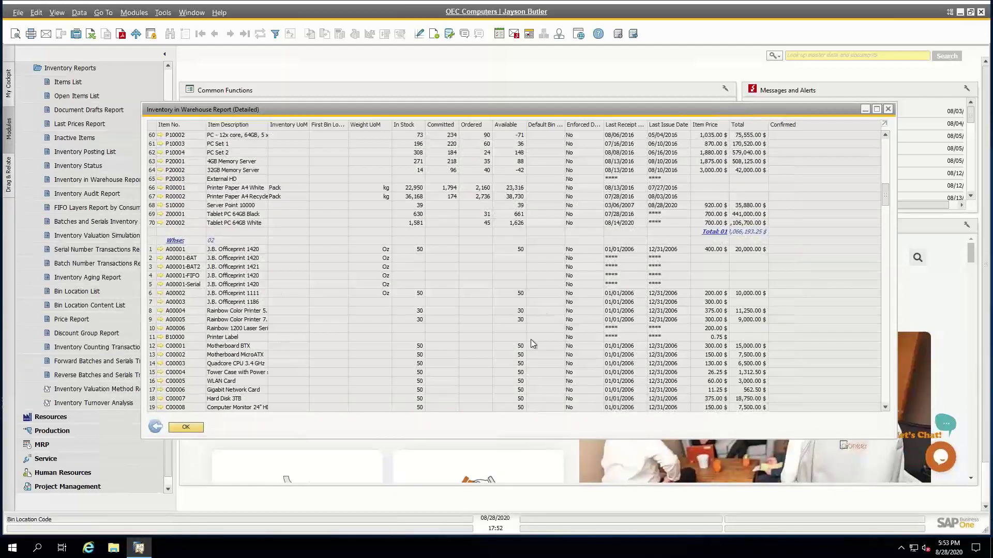
left_click(157, 429)
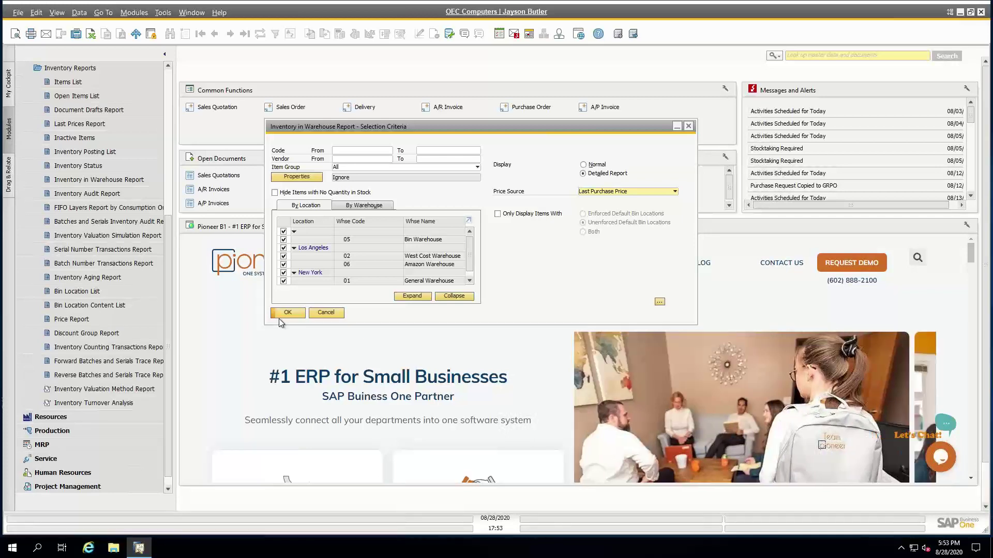
left_click(285, 313)
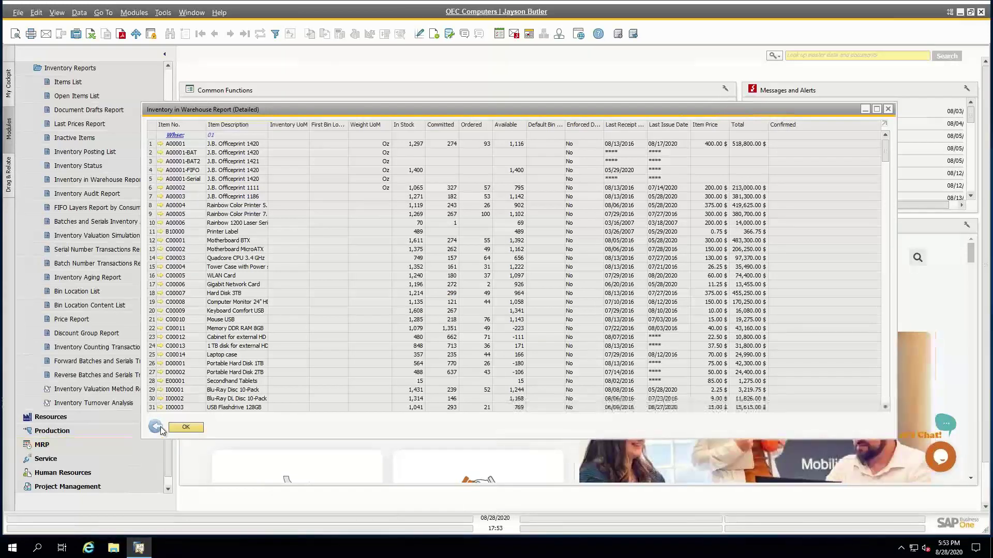
Step: Close the Inventory in Warehouse Report and open the selection criteria of the Inventory Posting List
left_click(159, 427)
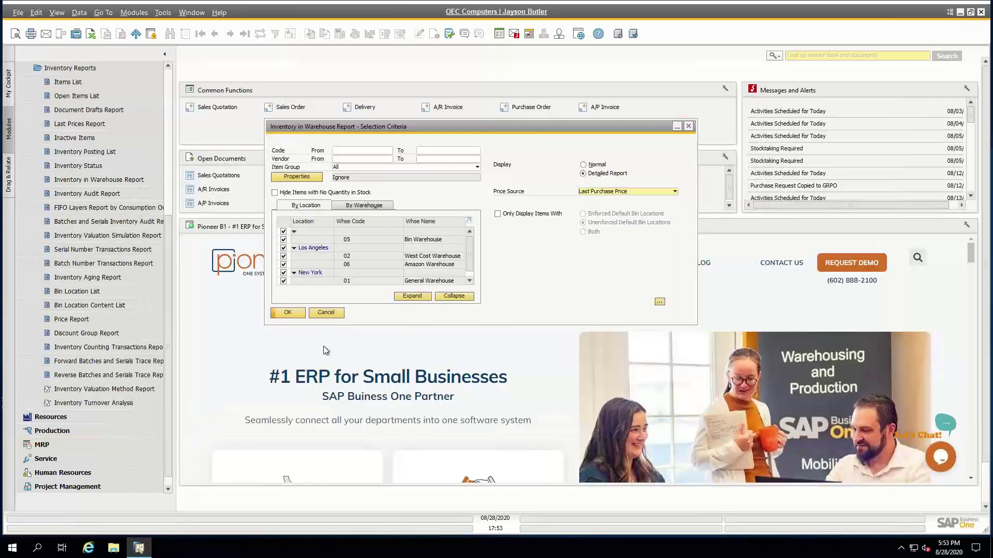
left_click(326, 314)
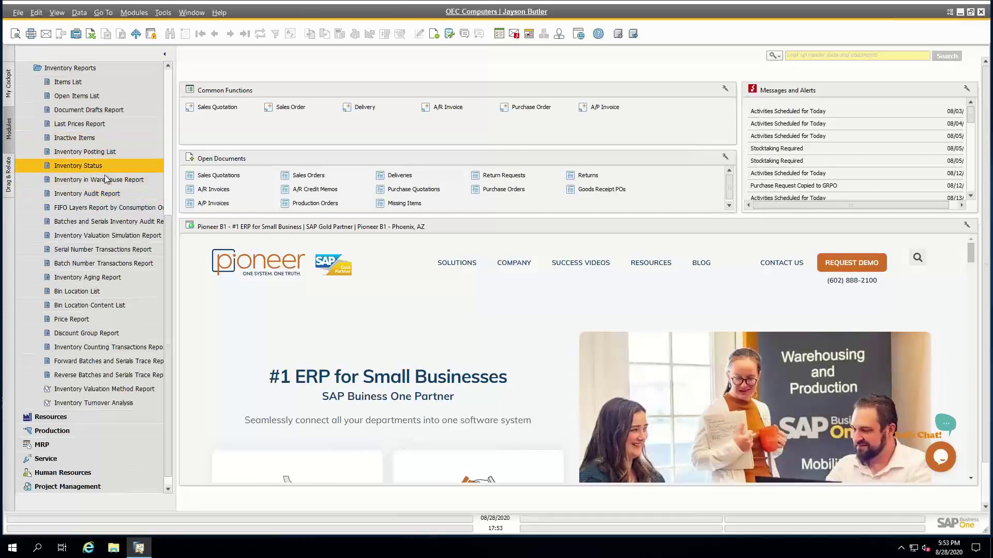
left_click(97, 152)
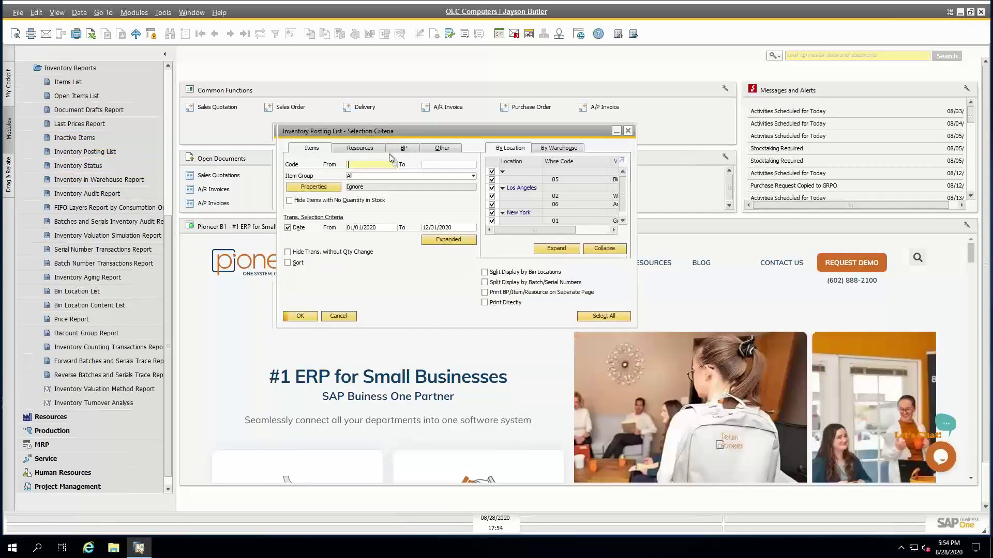
left_click_drag(364, 135, 390, 155)
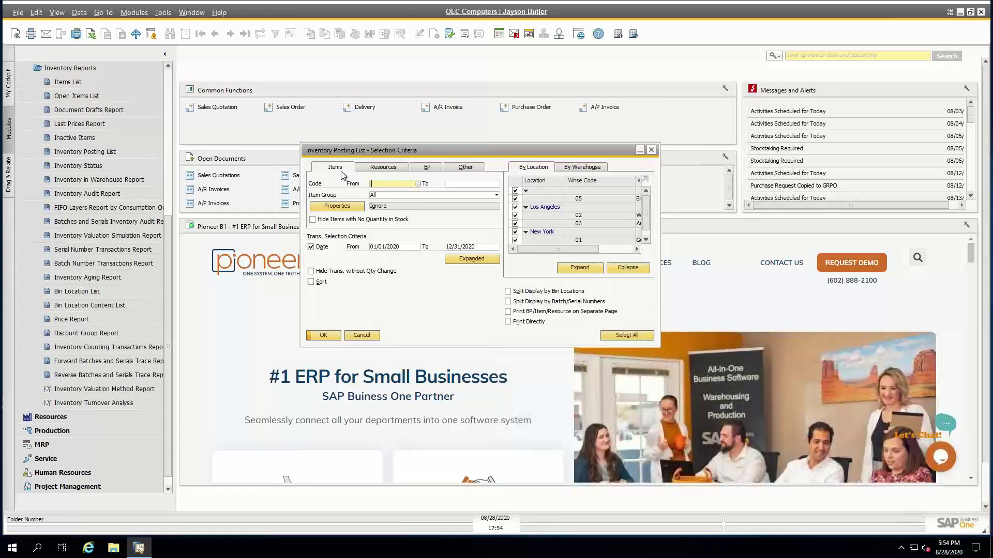
left_click_drag(382, 147, 394, 138)
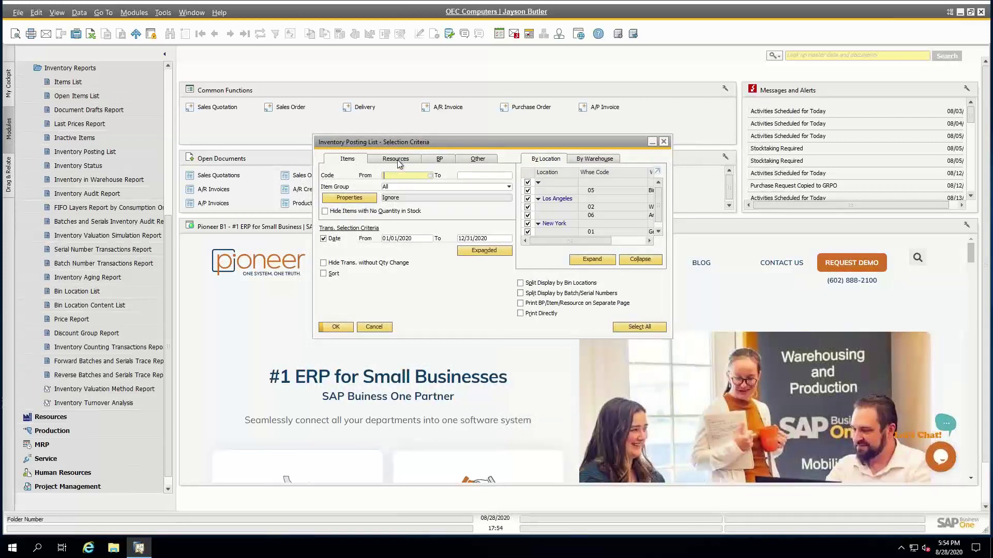
Step: Review the resource and business partner criteria of the Inventory Posting List, and return to the item criteria
left_click(401, 160)
left_click(440, 159)
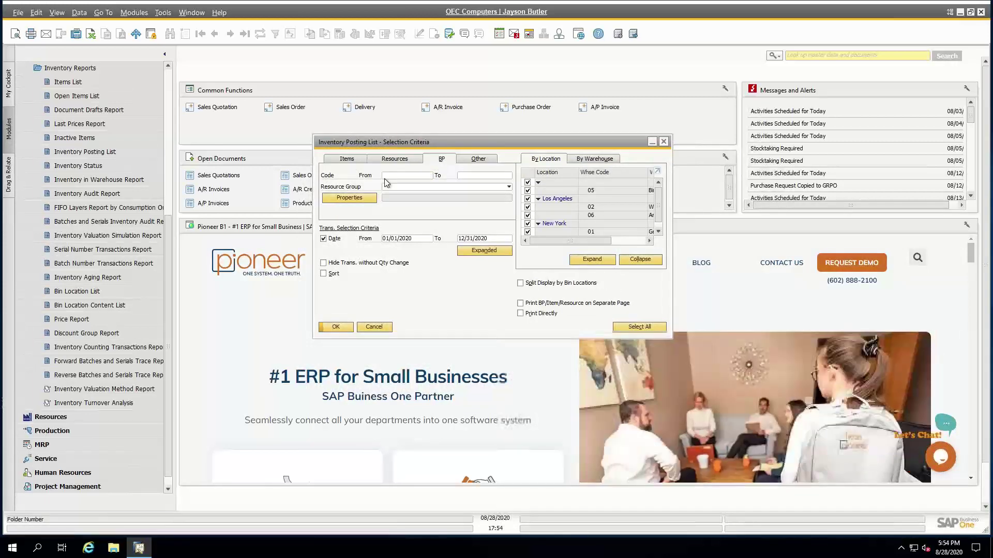
left_click(347, 161)
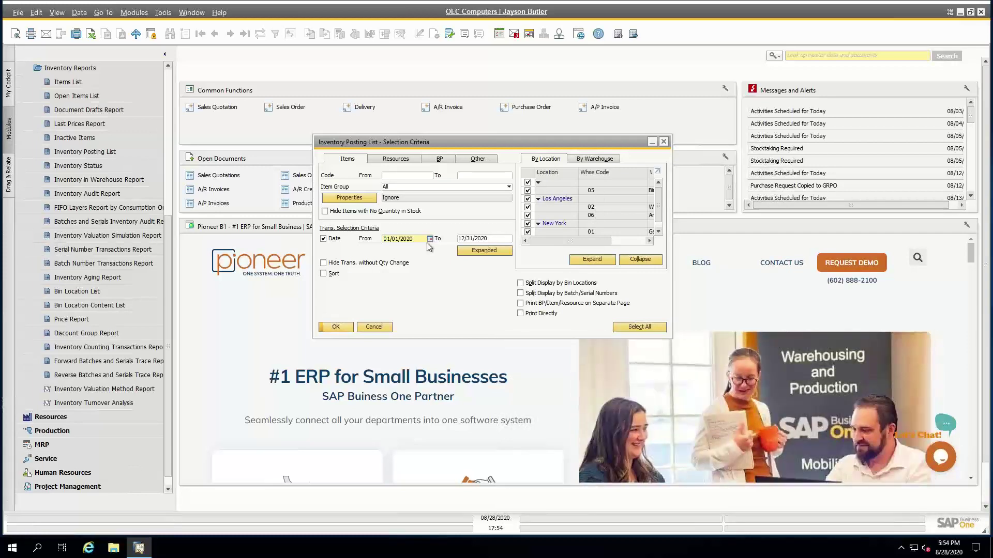
Step: Run the Inventory Posting List for all item groups and warehouse locations, dated 01/01/2020 to 12/31/2020
left_click(473, 240)
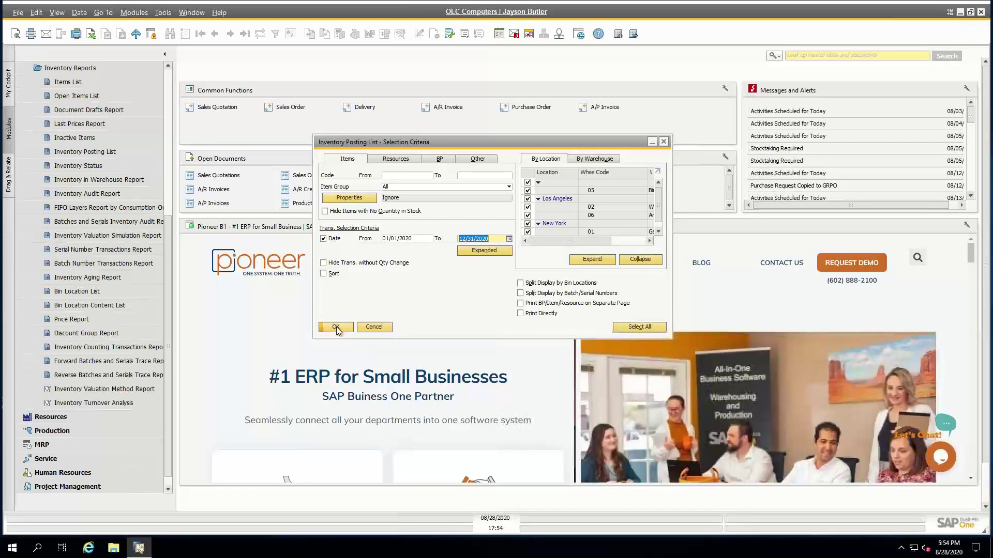
left_click(336, 327)
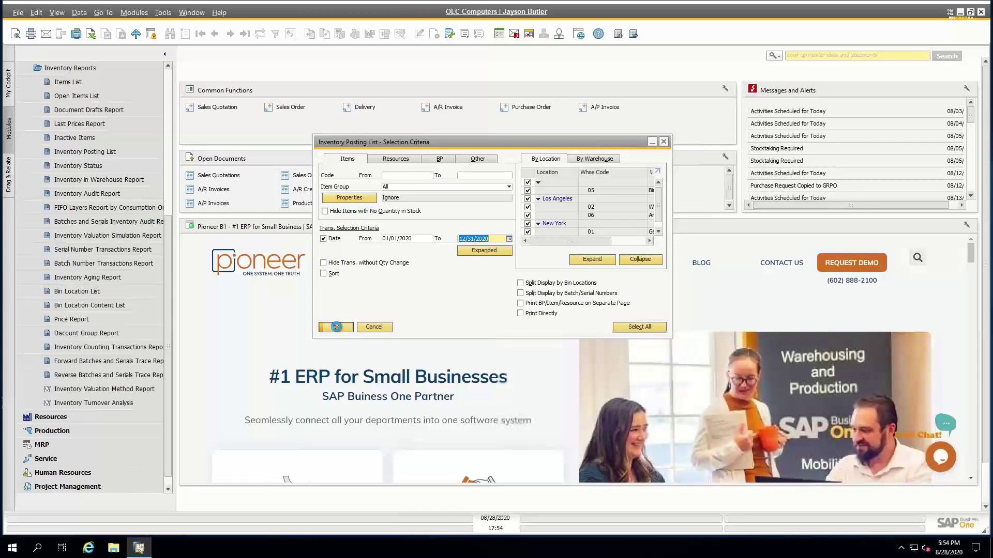
left_click(335, 327)
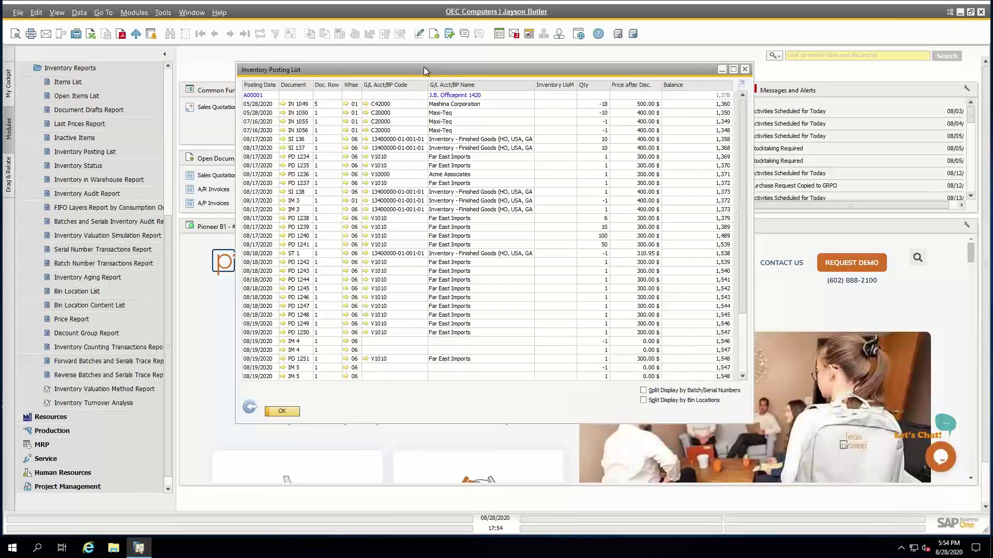
left_click_drag(431, 71, 490, 63)
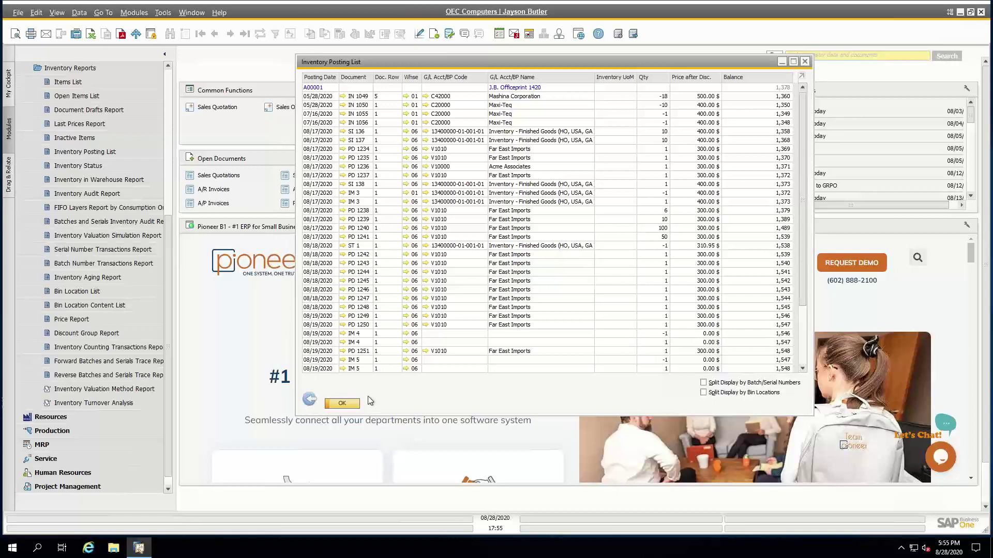
Step: Examine the expanded selection criteria of the Inventory Posting List, and close the report without further filters
left_click(313, 400)
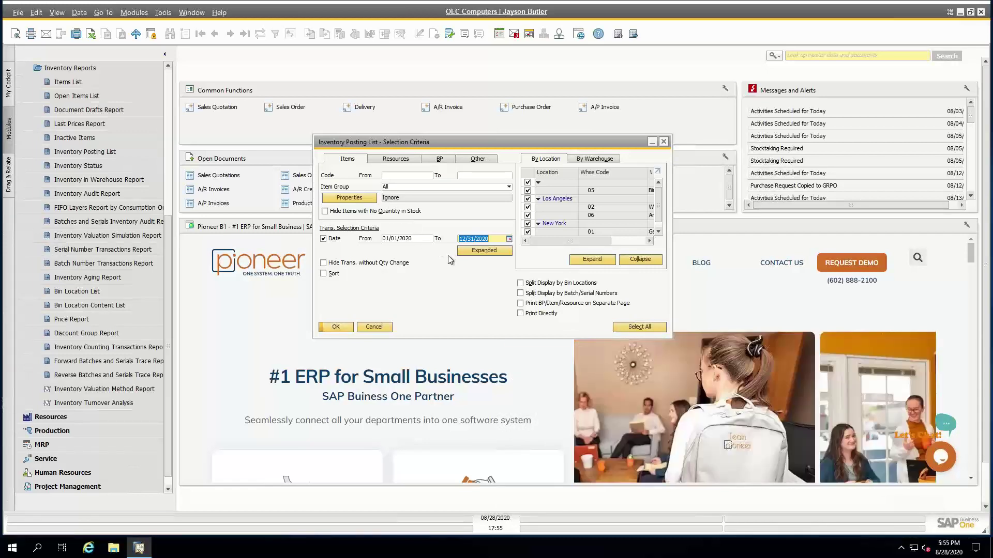
left_click(475, 250)
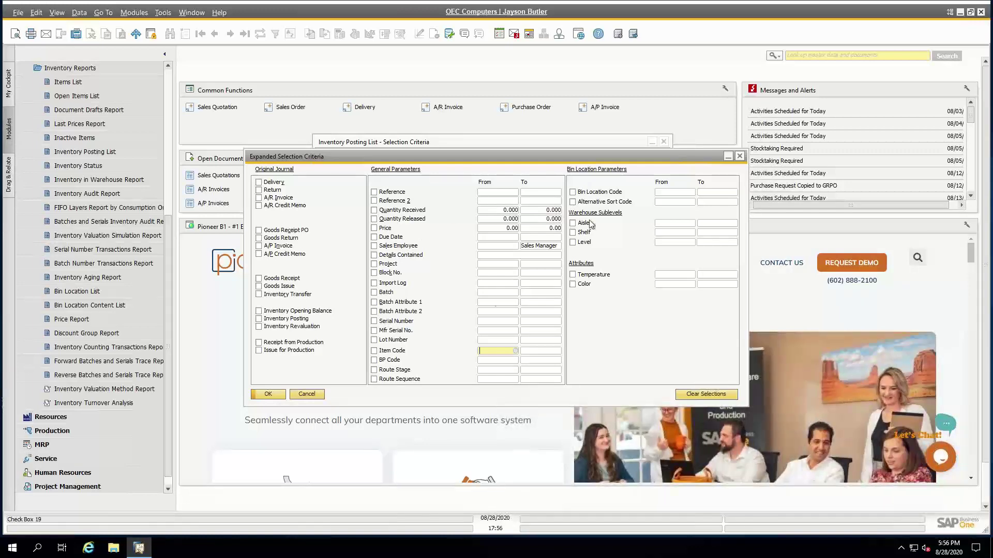
left_click(306, 394)
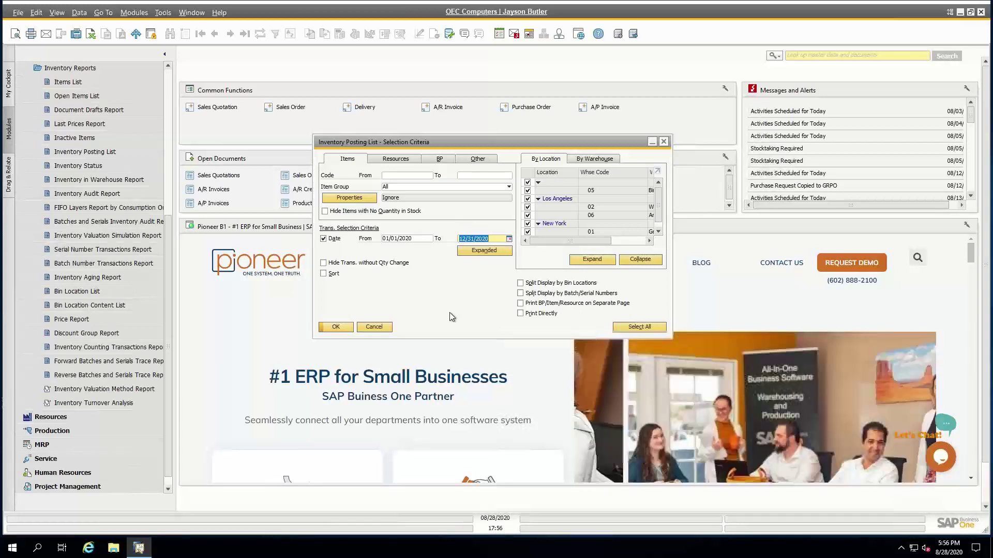
left_click(374, 327)
Step: Open the selection criteria of the Inventory Counting Transactions Report from the inventory reports
scroll(160, 104, "up", 6)
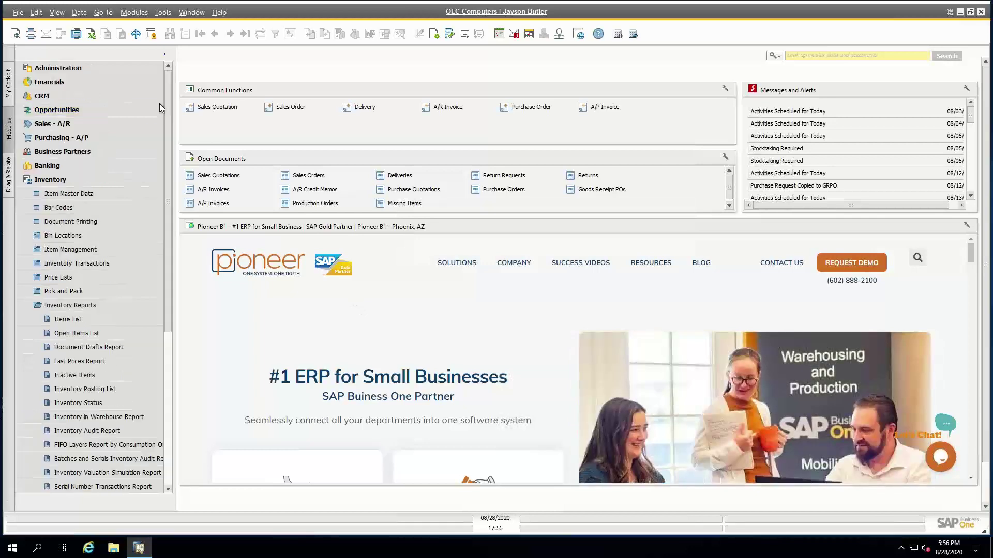
left_click(107, 181)
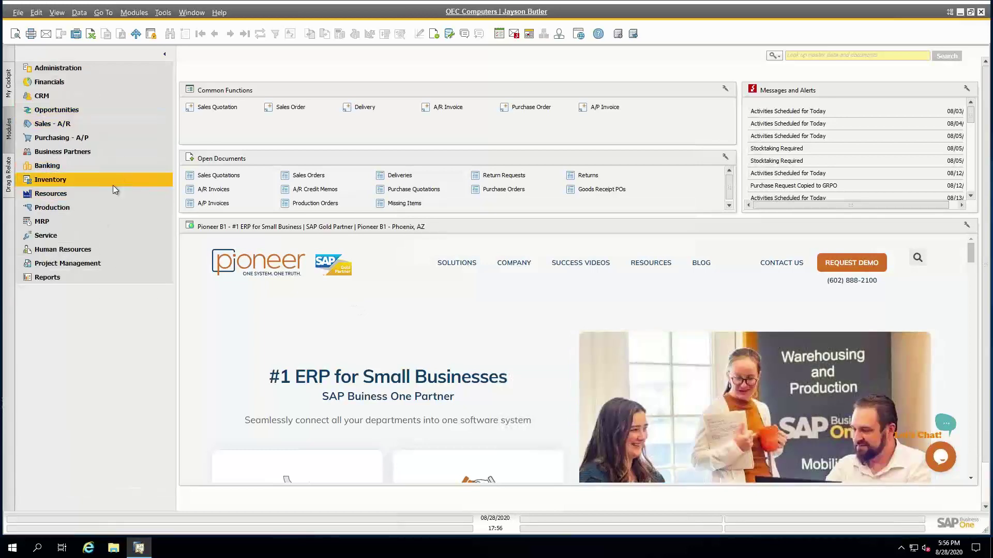
left_click(112, 182)
left_click(95, 308)
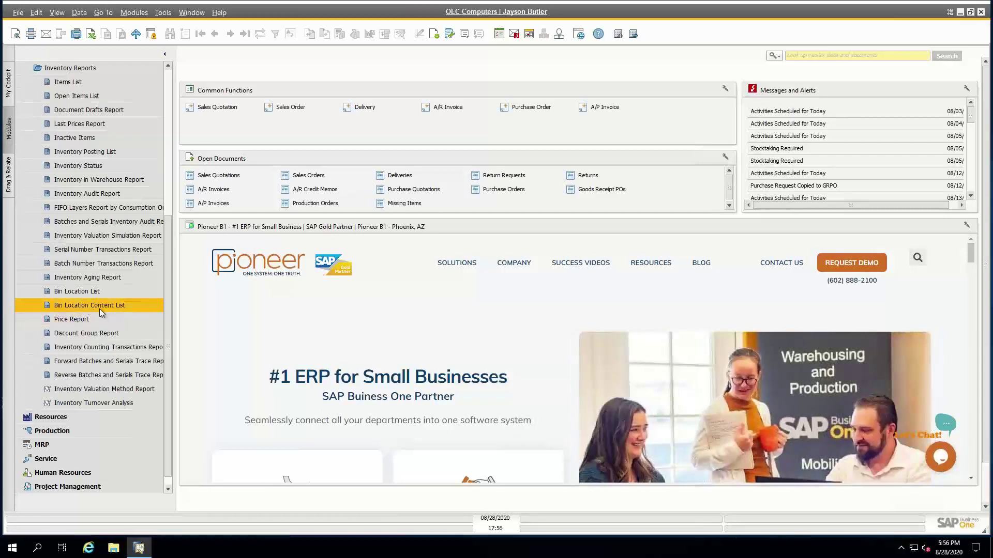
left_click(104, 348)
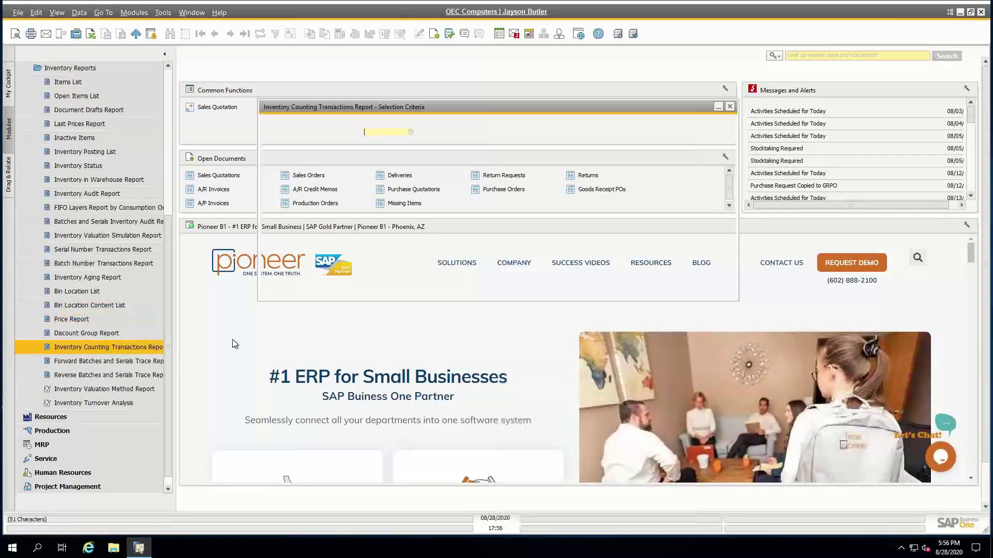
left_click_drag(442, 115, 485, 143)
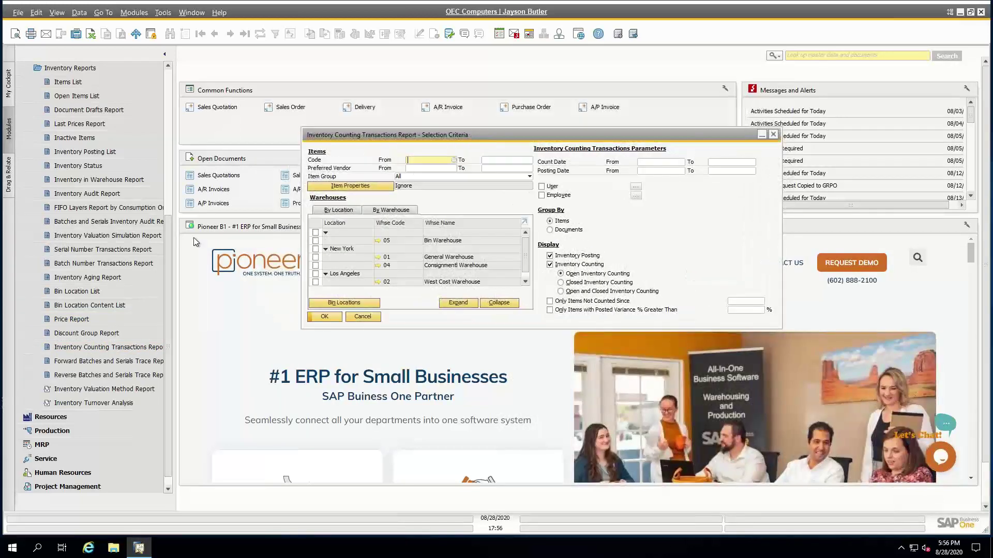
Step: Run the Inventory Counting Transactions Report for all warehouses with the count dates left blank, and close it after viewing
left_click(317, 226)
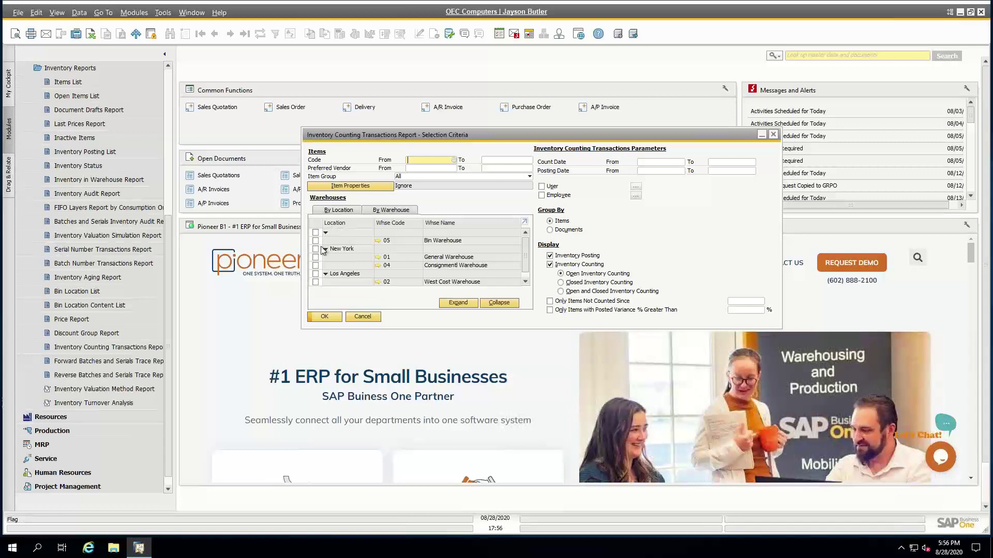
left_click(315, 226)
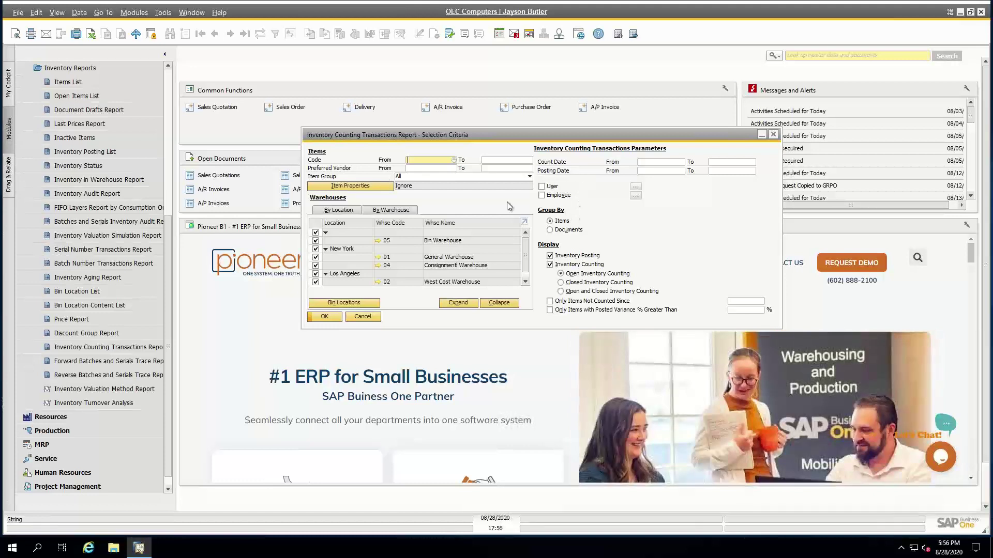
left_click(653, 164)
key("Tab")
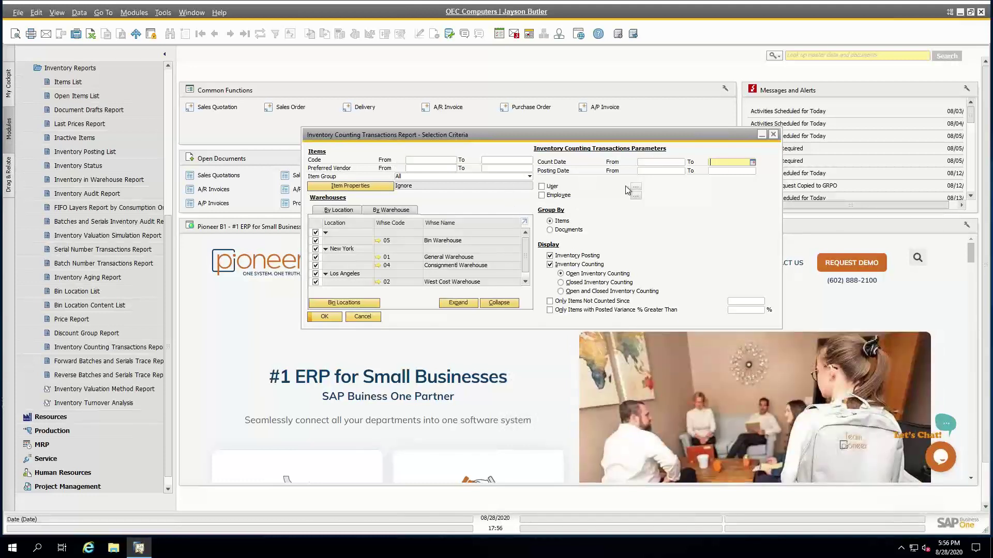
left_click(331, 317)
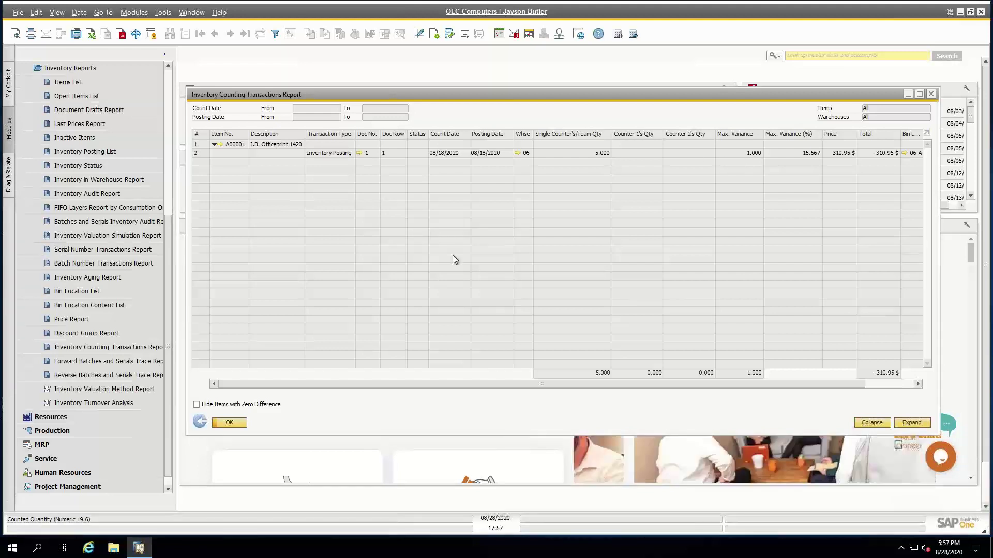
left_click(201, 423)
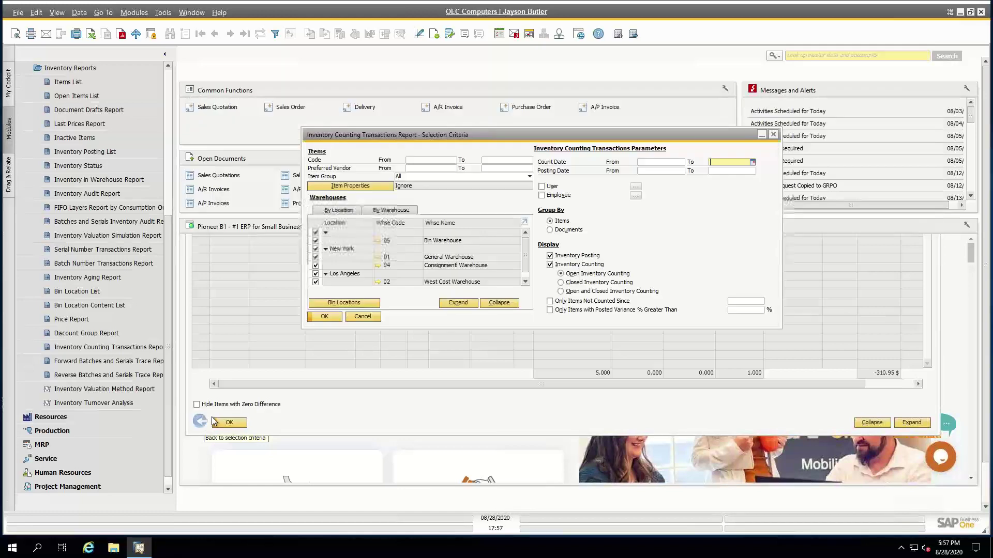
left_click(361, 320)
Step: View the selection criteria of the Inventory Audit Report, cancel them, and minimize the remote desktop session
mouse_move(629, 6)
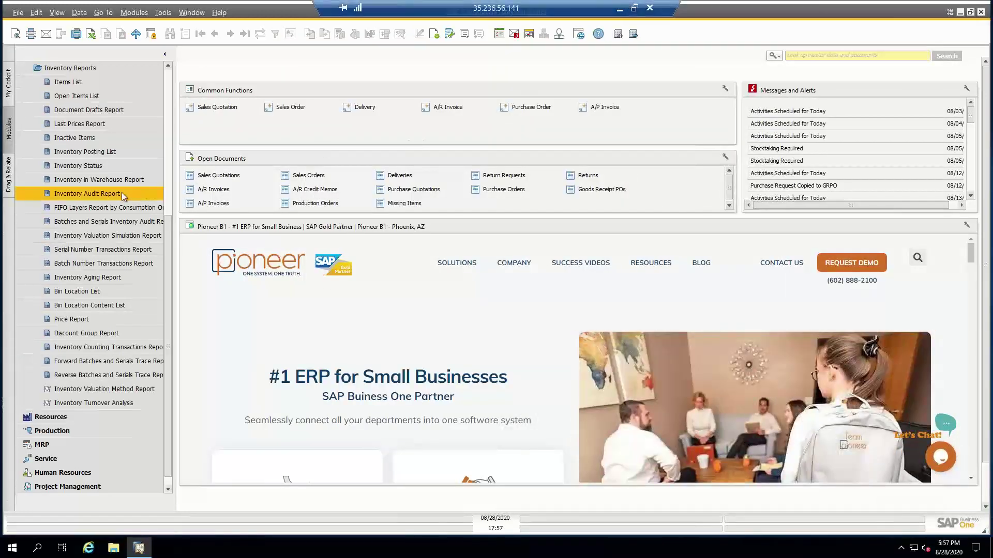
left_click(86, 195)
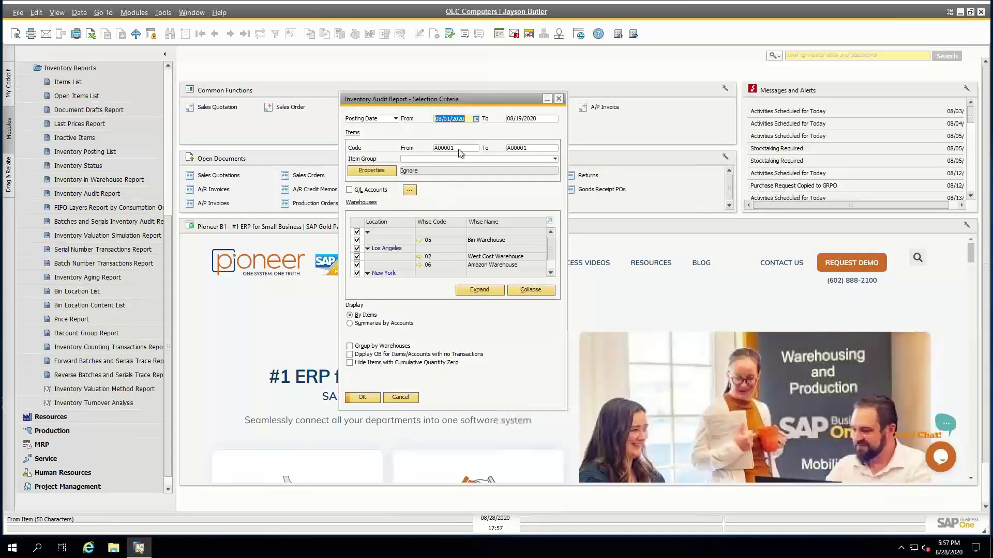
left_click(402, 398)
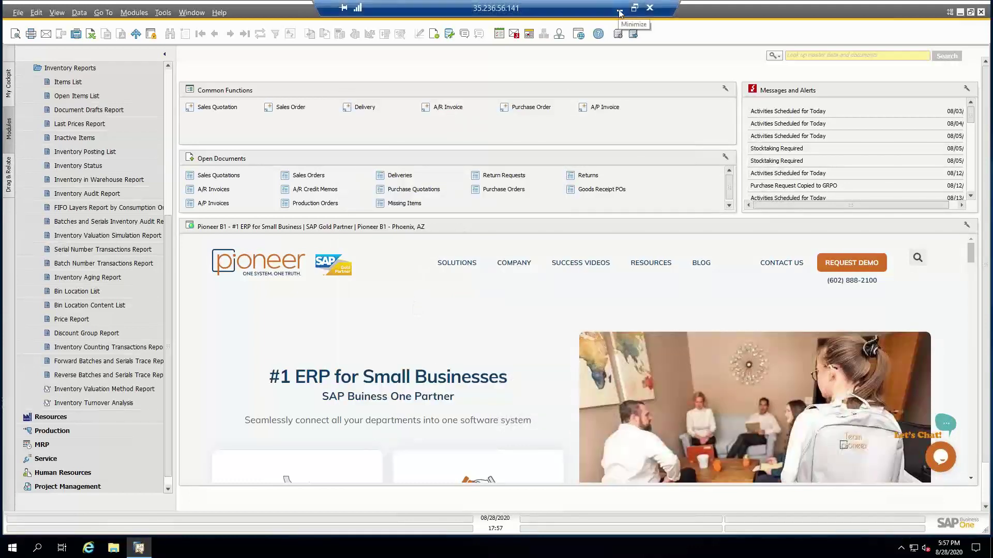
left_click(619, 12)
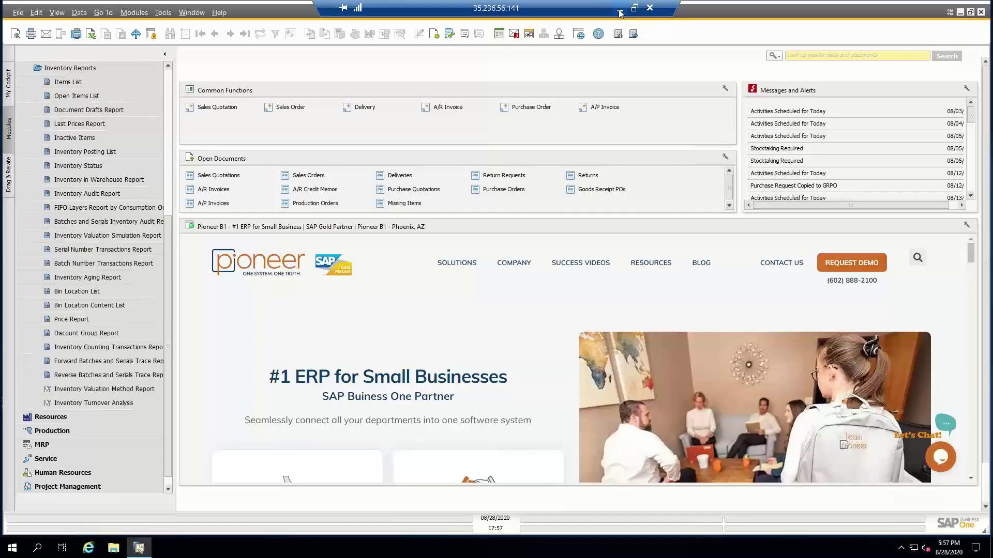